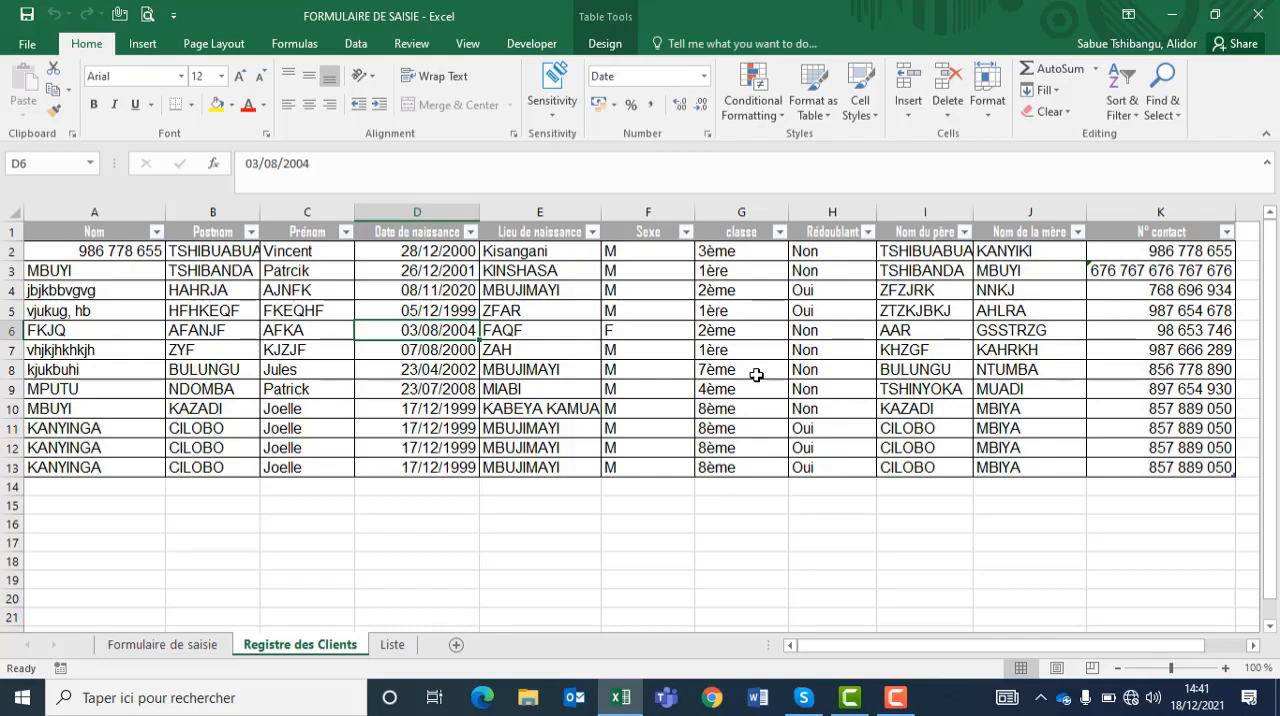
Step: Review the Liste sheet and the Classe drop-down choices in the finished FORMULAIRE DE SAISIE registration form
{"action": "left_click", "coordinate": [396, 646]}
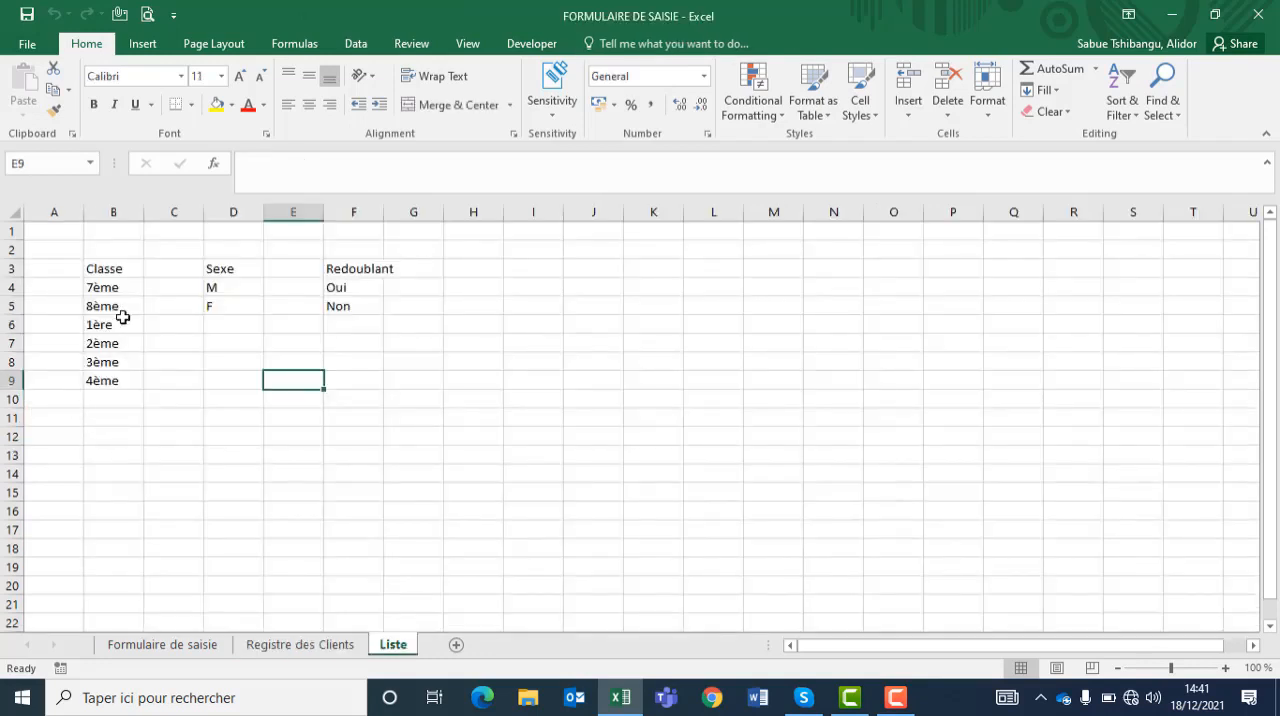
{"action": "left_click", "coordinate": [143, 646]}
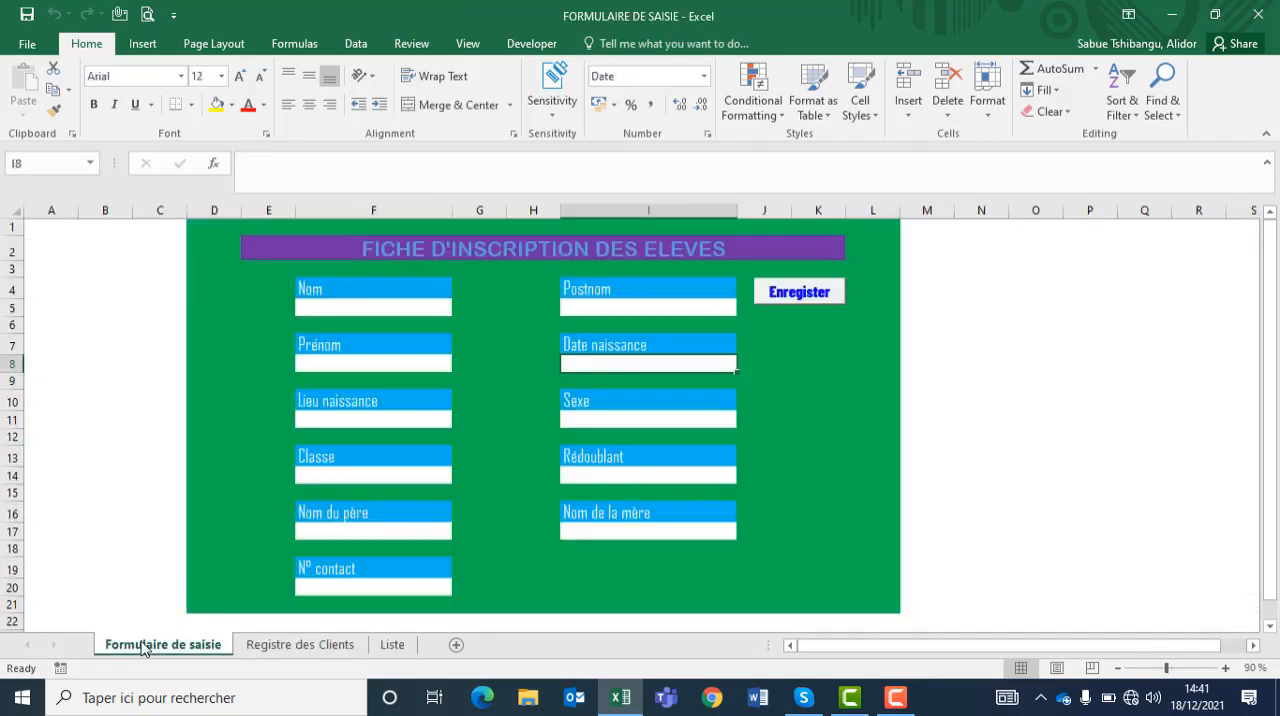
{"action": "left_click", "coordinate": [372, 476]}
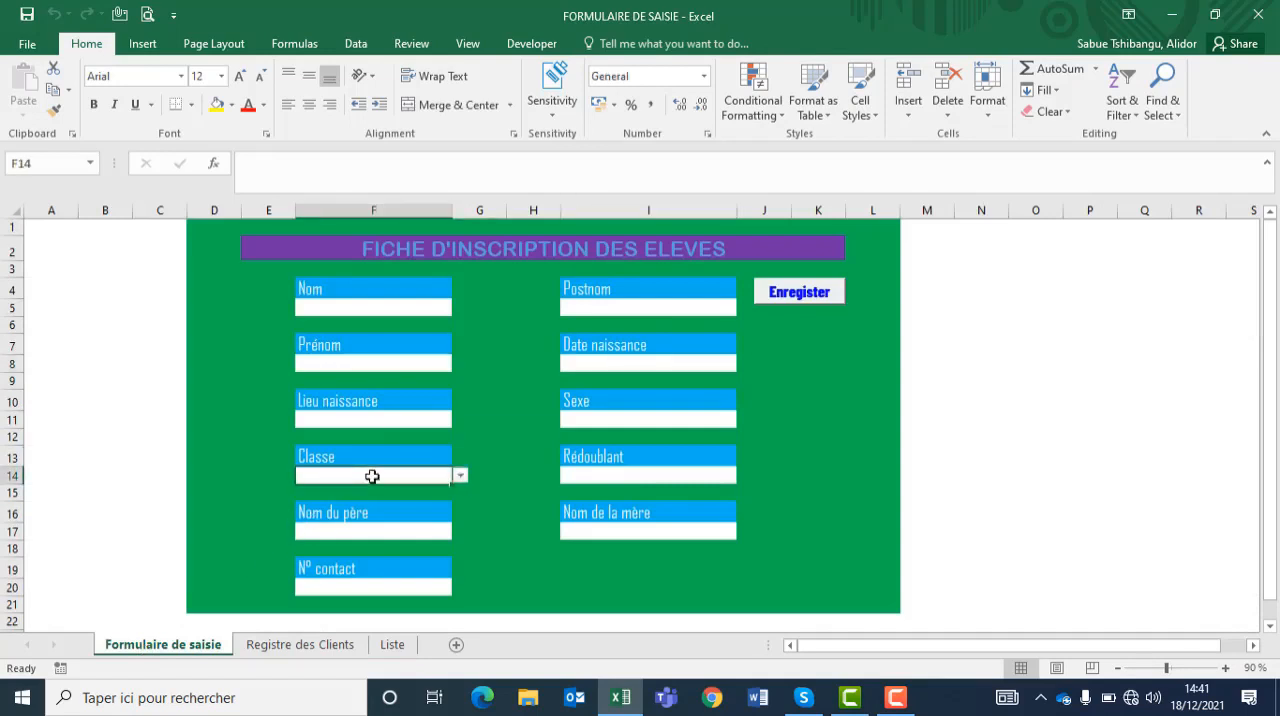
{"action": "left_click", "coordinate": [460, 476]}
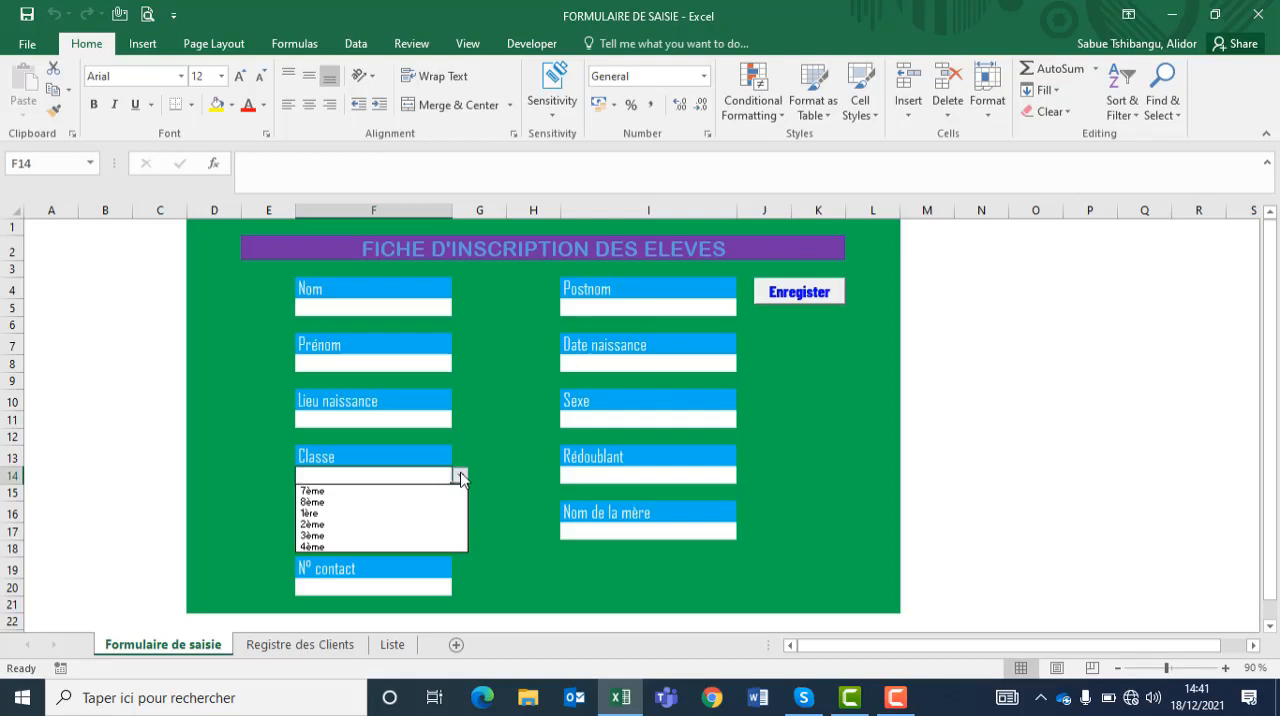
{"action": "key", "text": "Escape"}
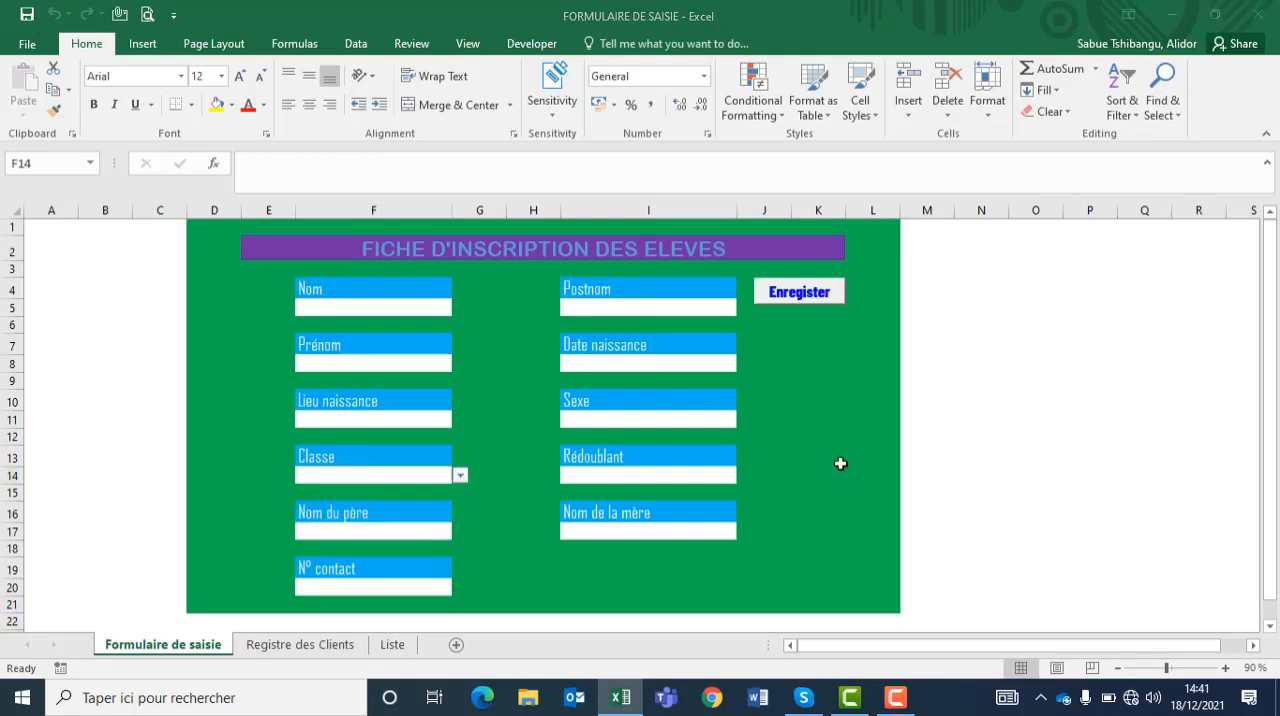
Step: Create a new blank workbook and add two more worksheets to it
{"action": "key", "text": "ctrl+n"}
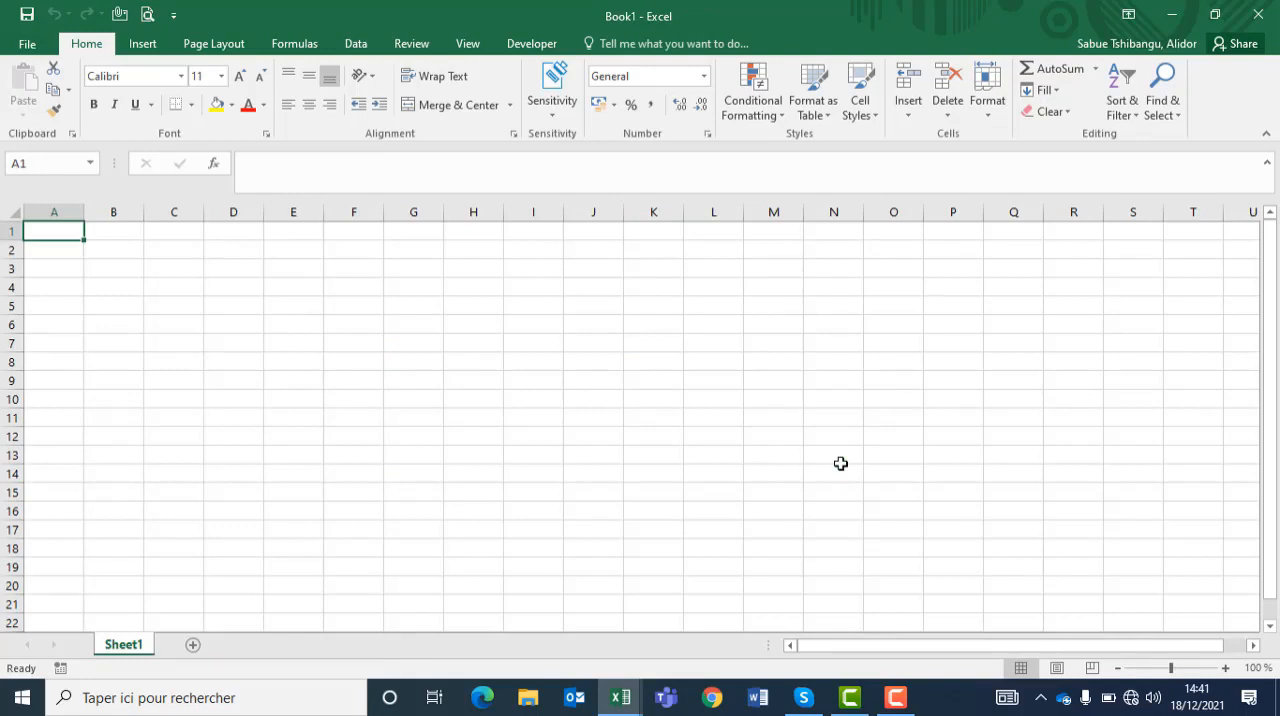
{"action": "left_click", "coordinate": [194, 645]}
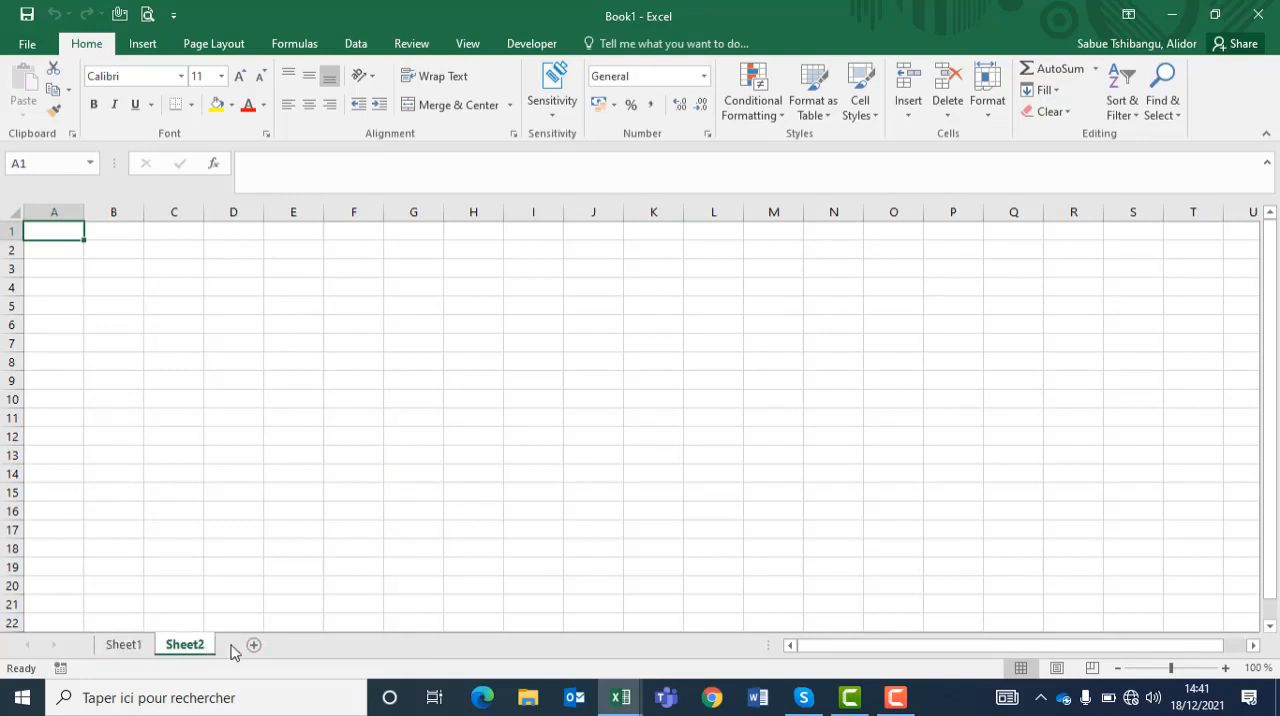
{"action": "left_click", "coordinate": [253, 645]}
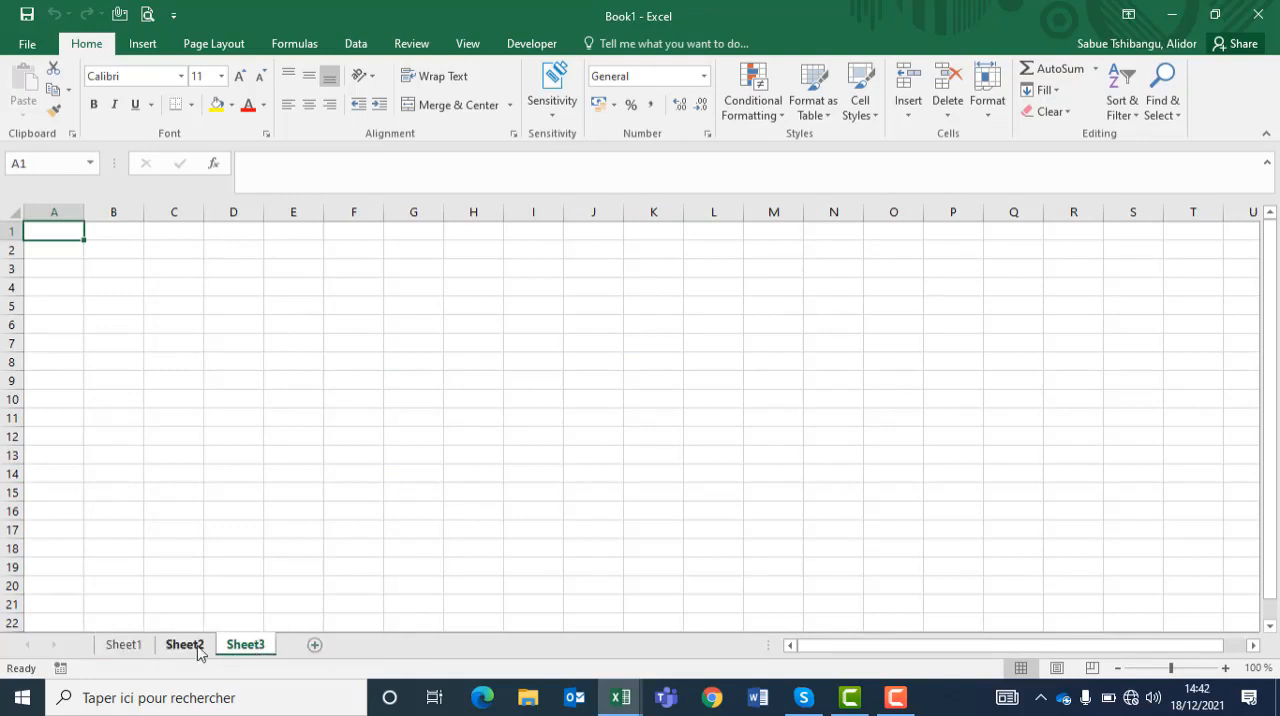
Step: Rename the first worksheet as "Formulaire de saisie"
{"action": "right_click", "coordinate": [112, 646]}
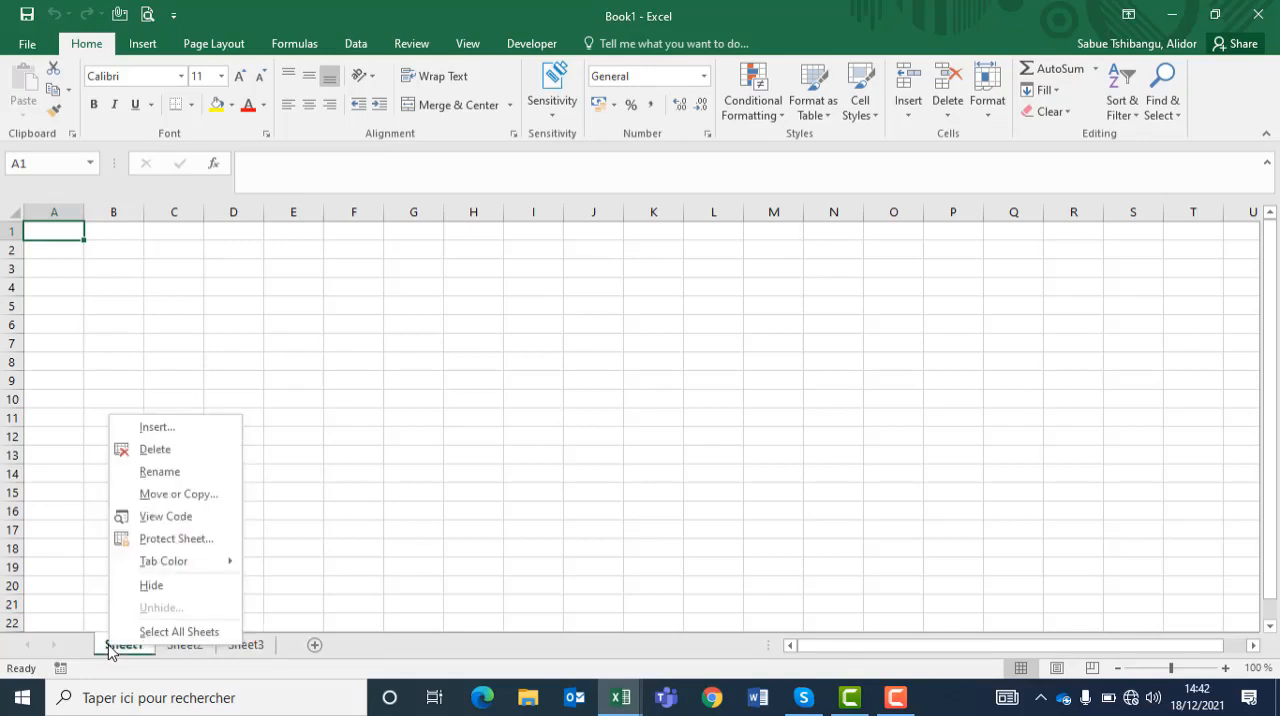
{"action": "left_click", "coordinate": [160, 472]}
{"action": "type", "text": "F"}
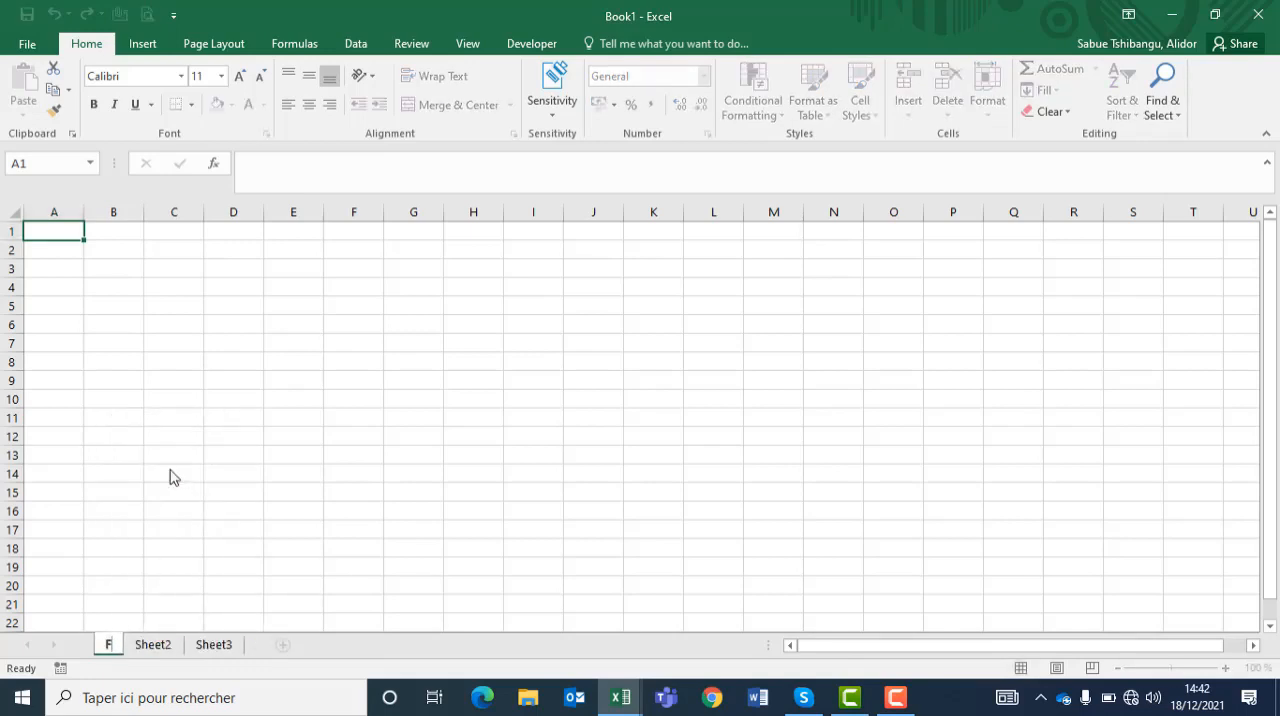
{"action": "type", "text": "ormulaire de saisie"}
Step: Rename the second worksheet as "liste des inscrits"
{"action": "right_click", "coordinate": [263, 646]}
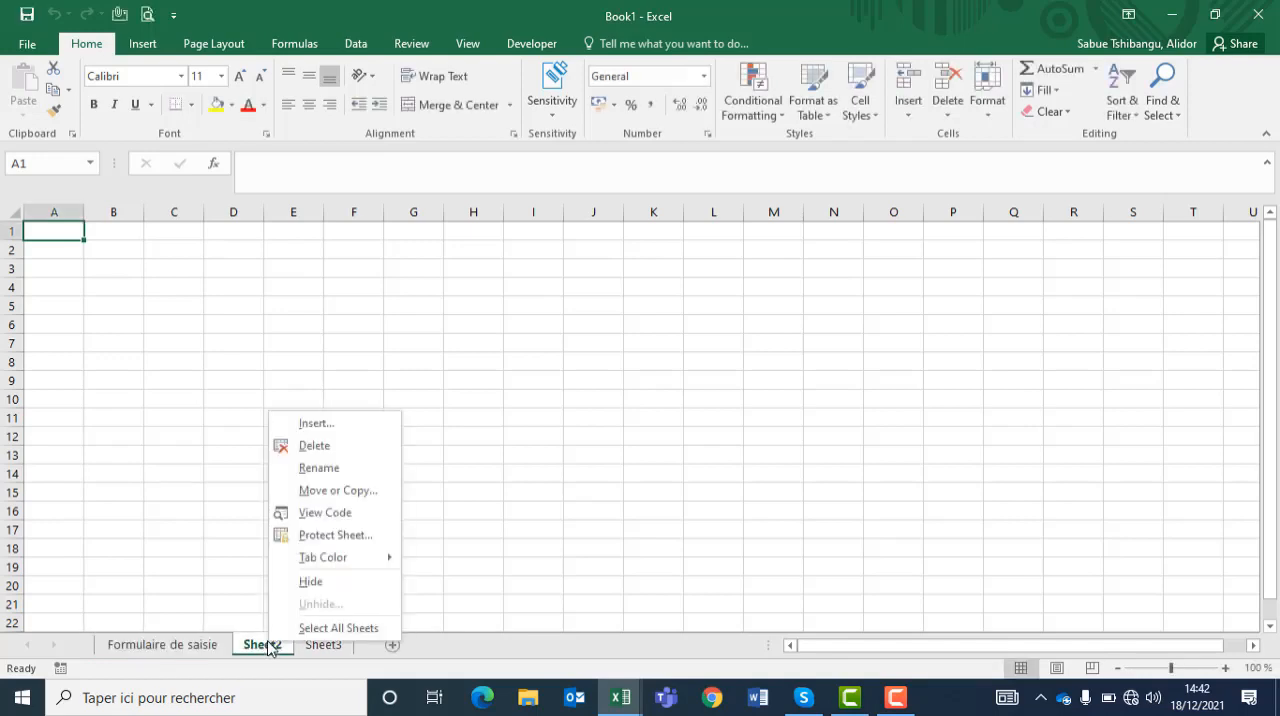
{"action": "left_click", "coordinate": [320, 468]}
{"action": "type", "text": "liste"}
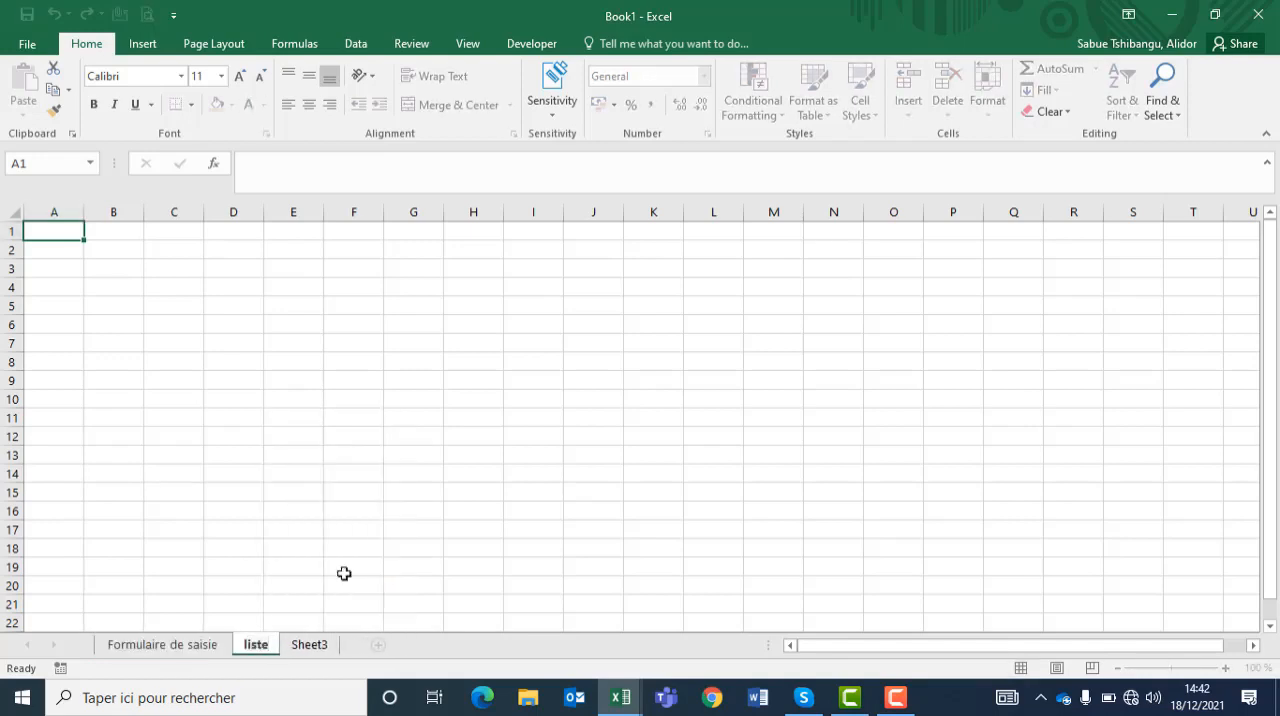
{"action": "type", "text": " des inscrits"}
Step: Rename the third worksheet as "Liste"
{"action": "left_click", "coordinate": [378, 648]}
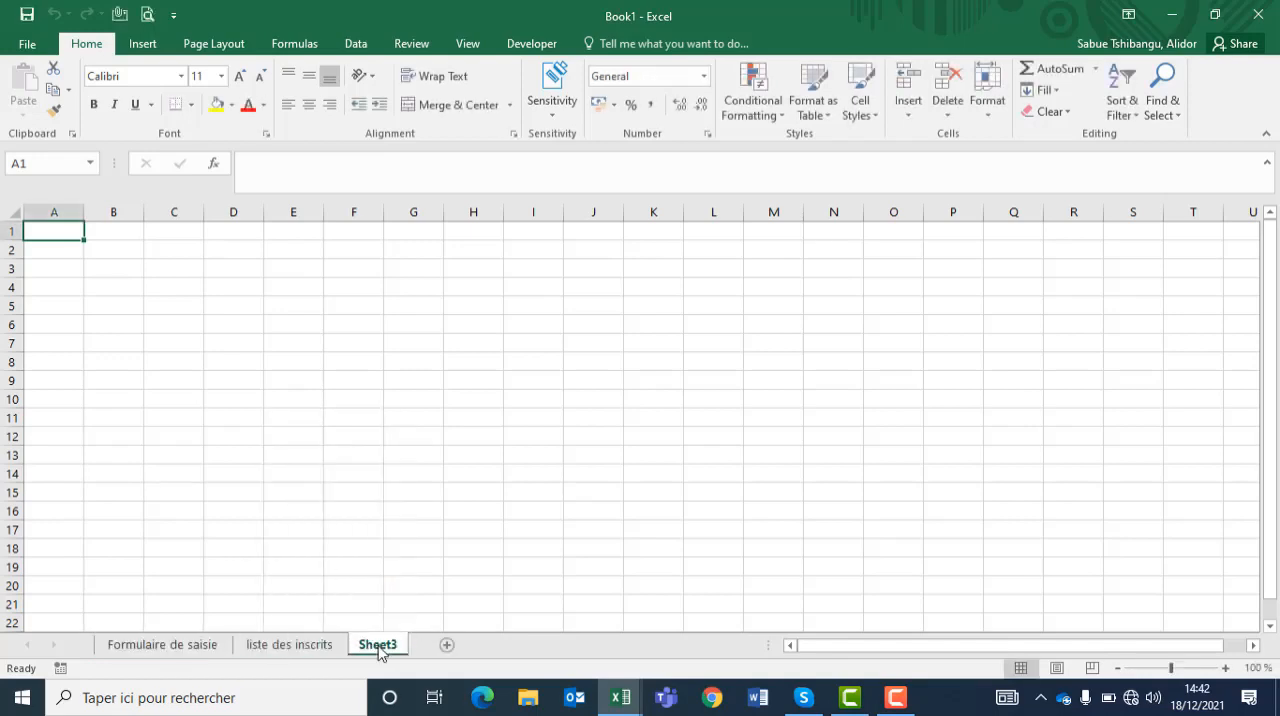
{"action": "right_click", "coordinate": [379, 647]}
{"action": "left_click", "coordinate": [433, 480]}
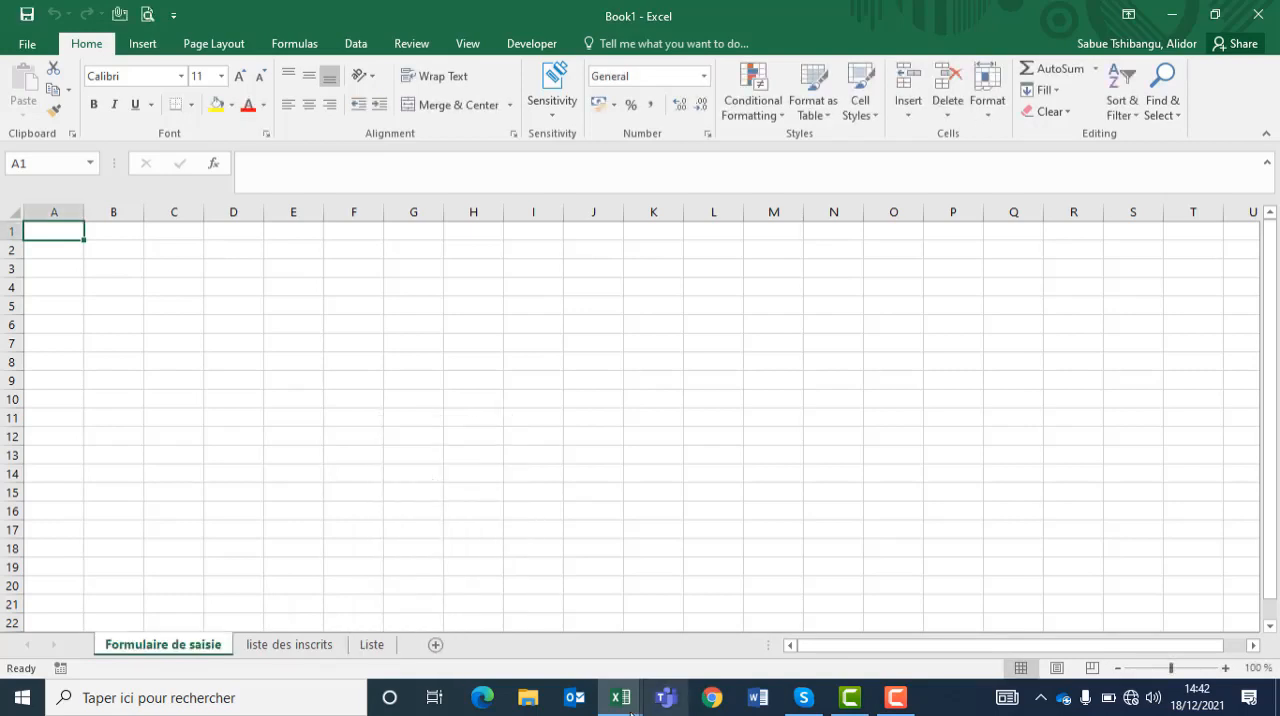
Step: Show the FORMULAIRE DE SAISIE workbook side by side with Book1 as a model for the new form
{"action": "mouse_move", "coordinate": [620, 697]}
{"action": "left_click", "coordinate": [563, 614]}
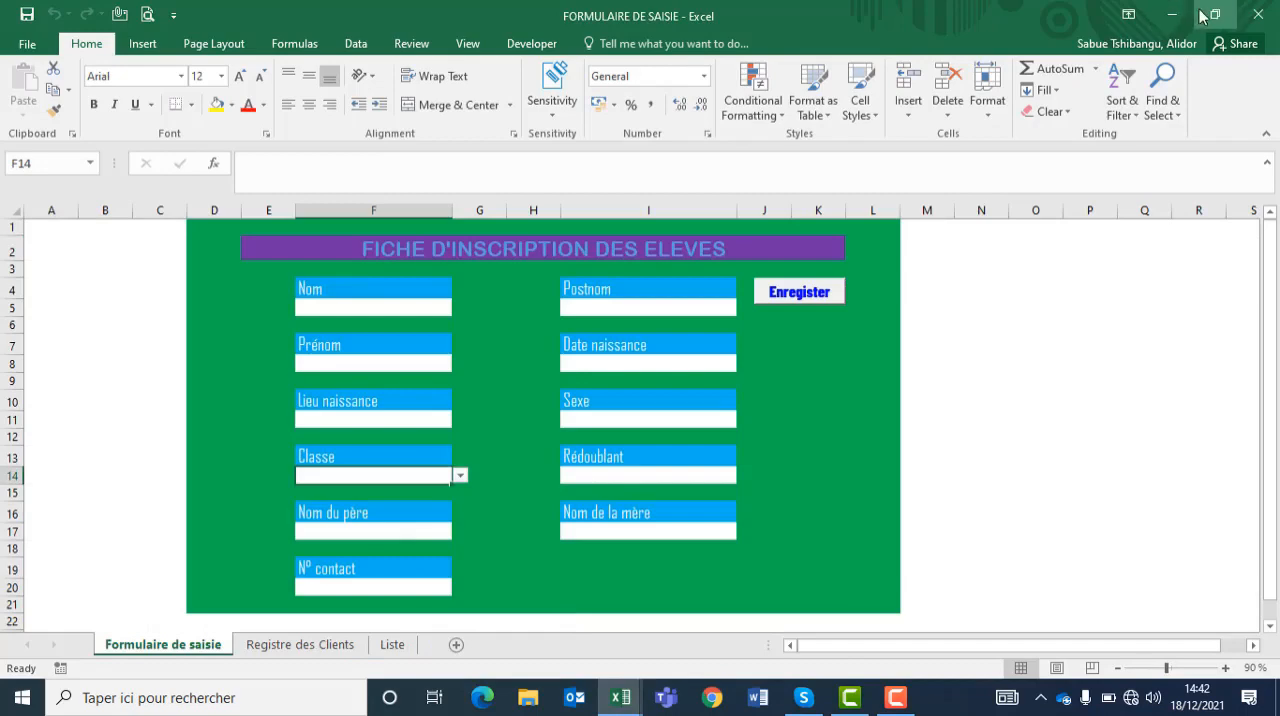
{"action": "left_click", "coordinate": [1203, 16]}
Step: Enter the field labels "NOM" in C5 and "Postnom" in G5 of the new Formulaire de saisie sheet
{"action": "left_click", "coordinate": [797, 315]}
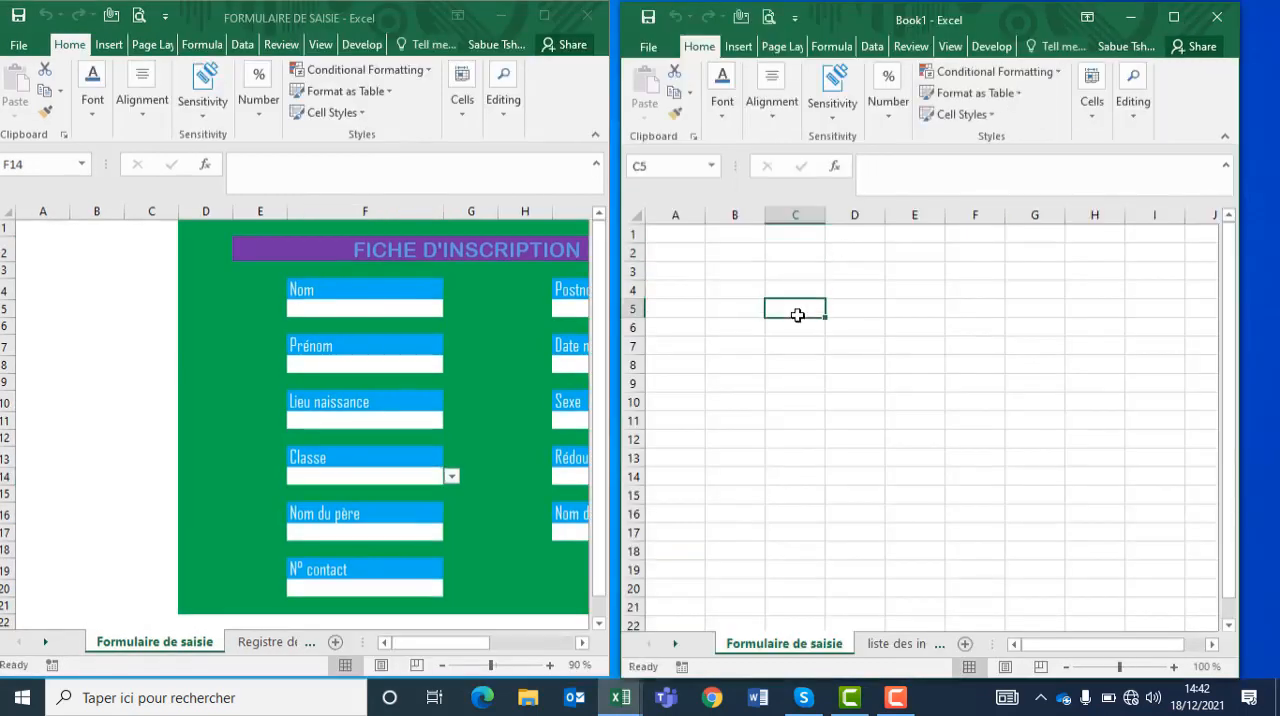
{"action": "type", "text": "NOM"}
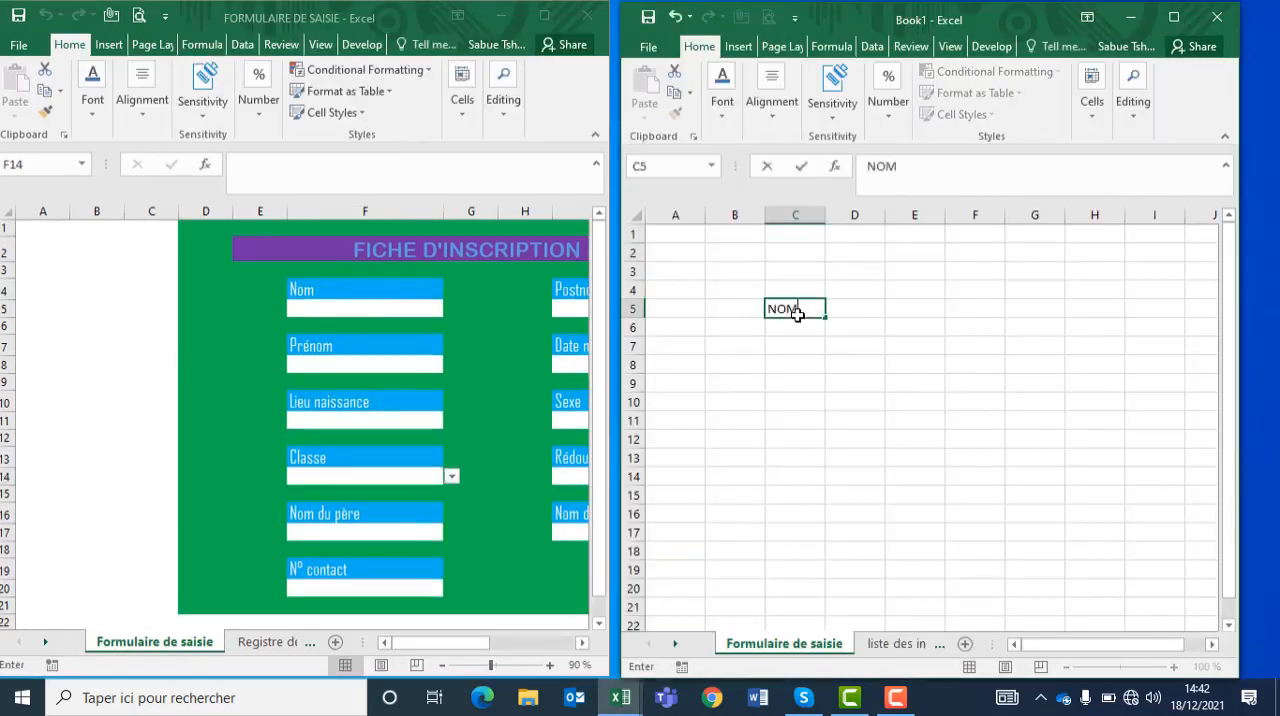
{"action": "key", "text": "Tab"}
{"action": "key", "text": "Tab"}
{"action": "key", "text": "Tab"}
{"action": "key", "text": "Tab"}
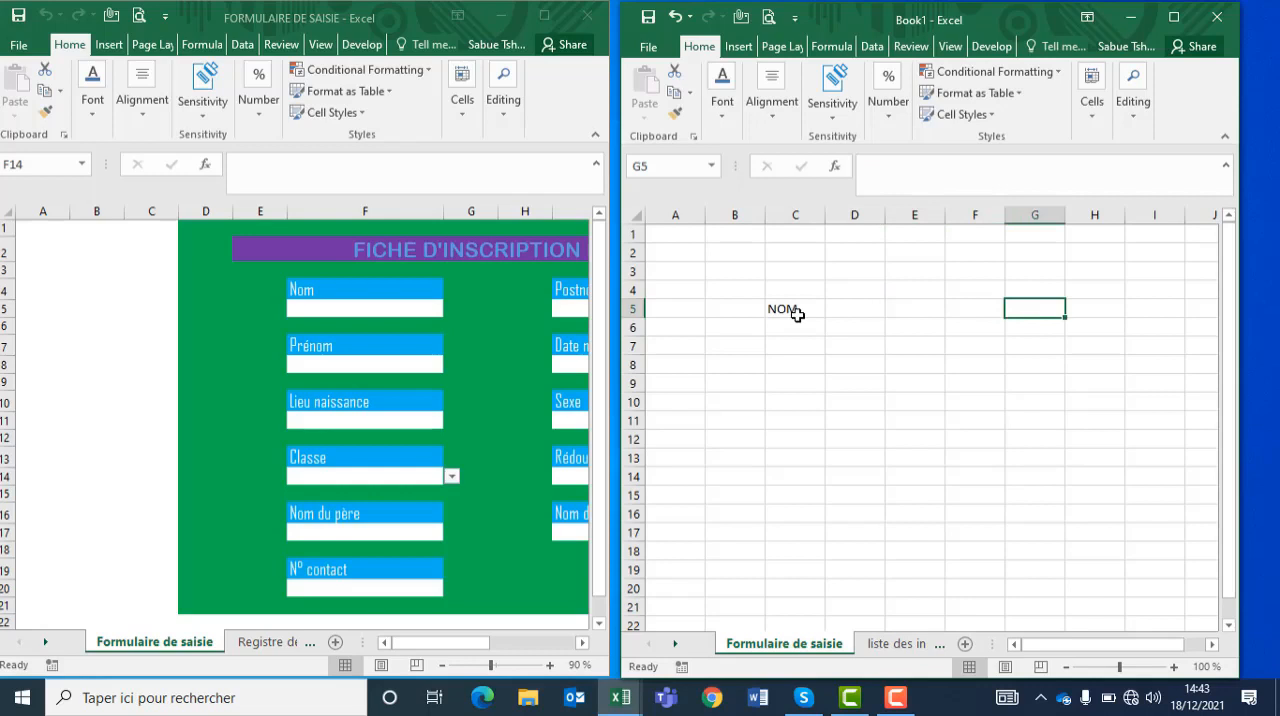
{"action": "type", "text": "poste"}
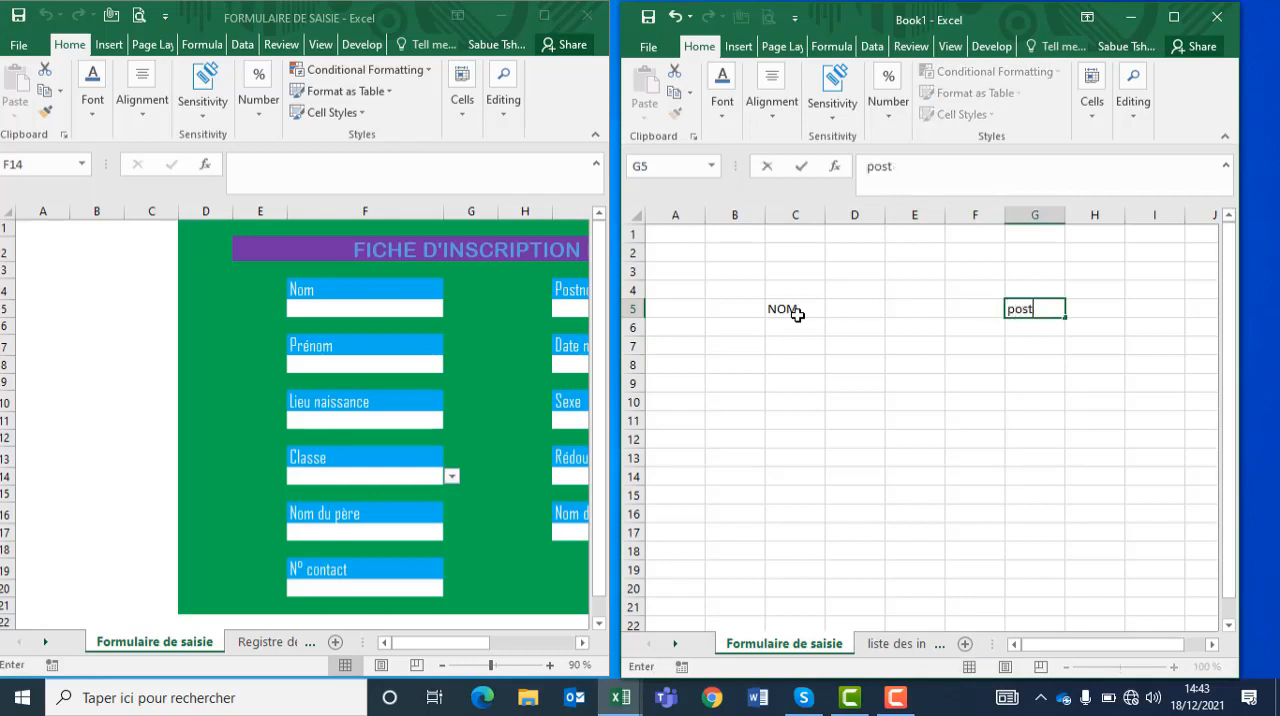
{"action": "key", "text": "BackSpace"}
{"action": "key", "text": "BackSpace"}
{"action": "key", "text": "BackSpace"}
{"action": "key", "text": "BackSpace"}
{"action": "type", "text": "Postnom"}
Step: Enter the labels "Prénom" in C8 and "Date de naissance" in G8
{"action": "left_click_drag", "start_coordinate": [794, 378], "coordinate": [794, 371]}
{"action": "left_click", "coordinate": [778, 366]}
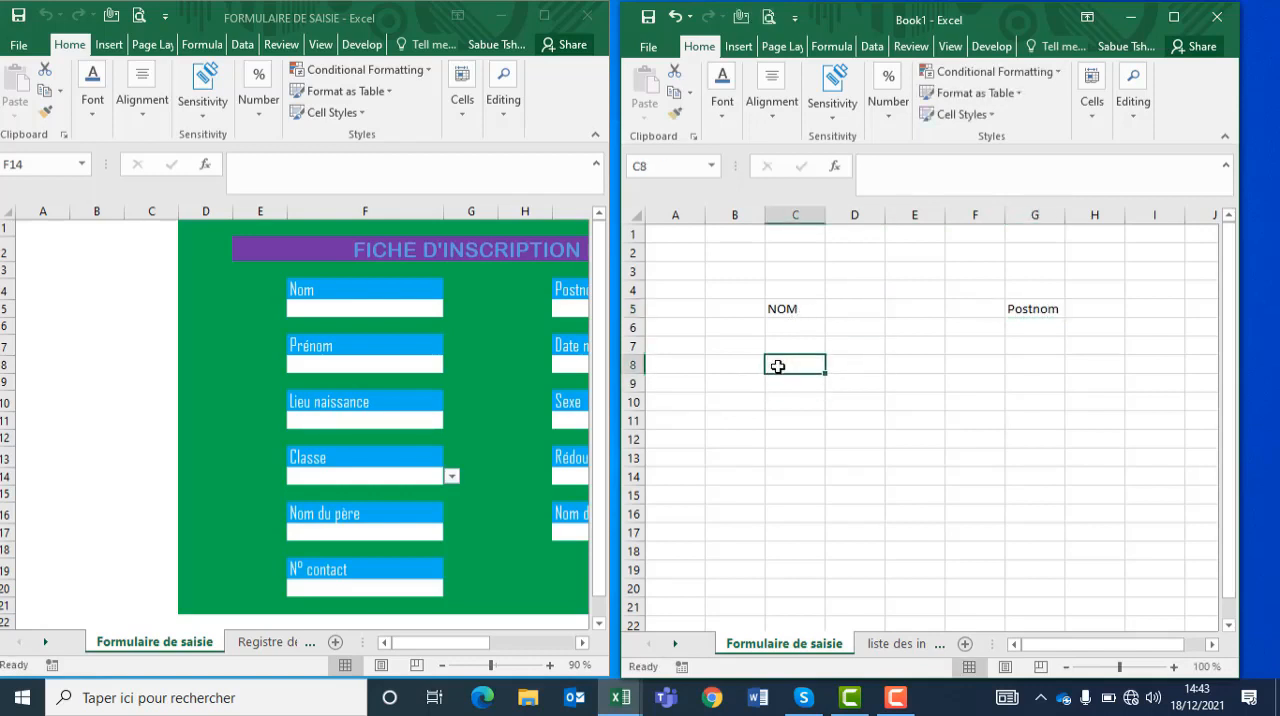
{"action": "type", "text": "Prénom"}
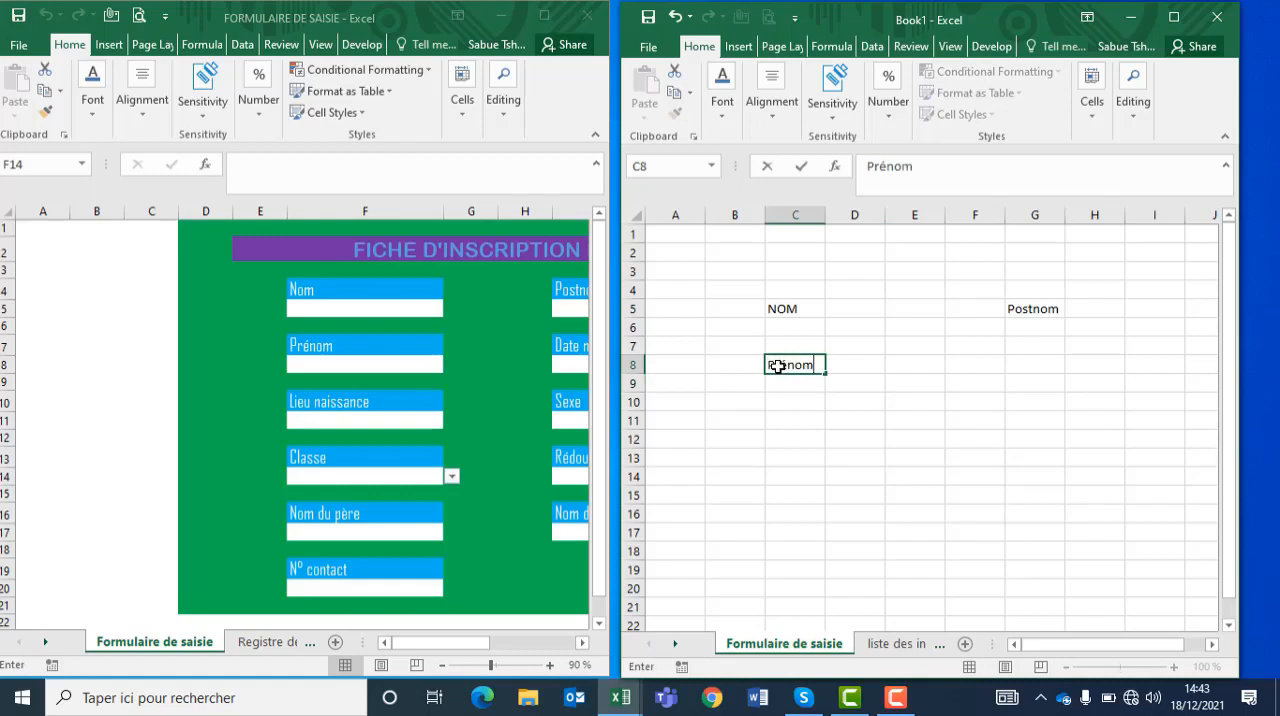
{"action": "left_click", "coordinate": [1037, 366]}
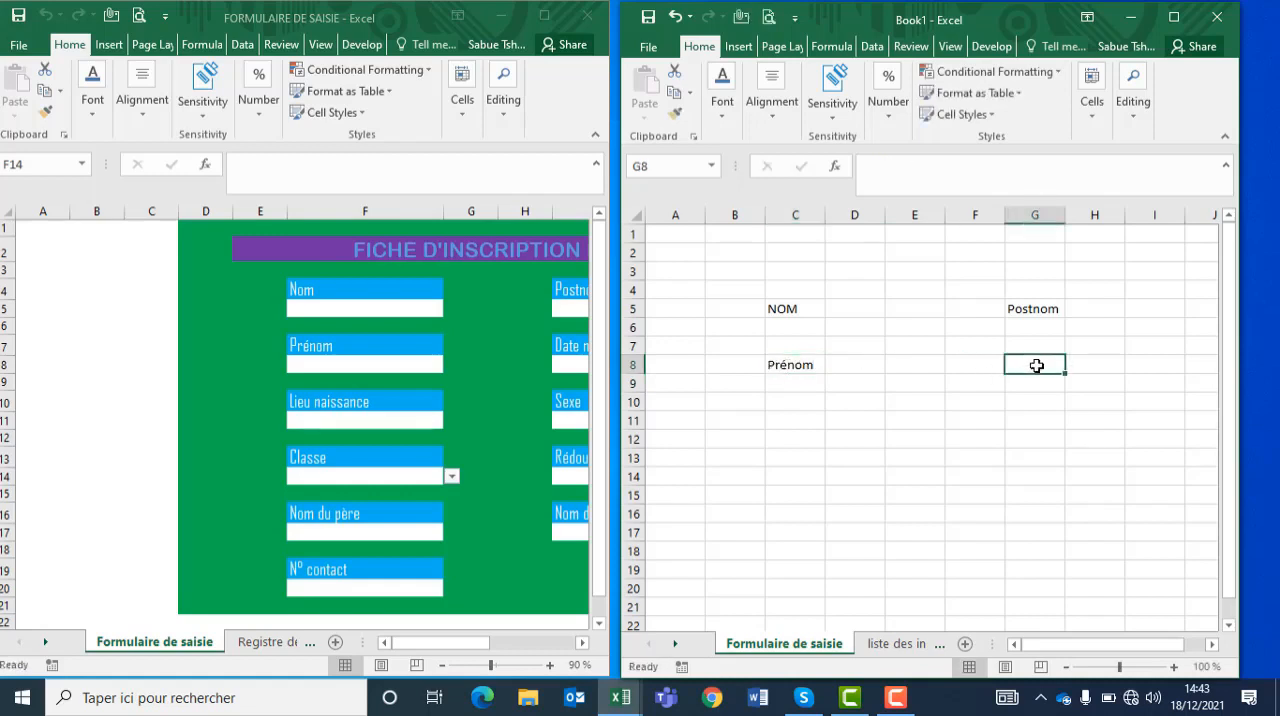
{"action": "type", "text": "Dtae"}
{"action": "key", "text": "BackSpace"}
{"action": "key", "text": "BackSpace"}
{"action": "key", "text": "BackSpace"}
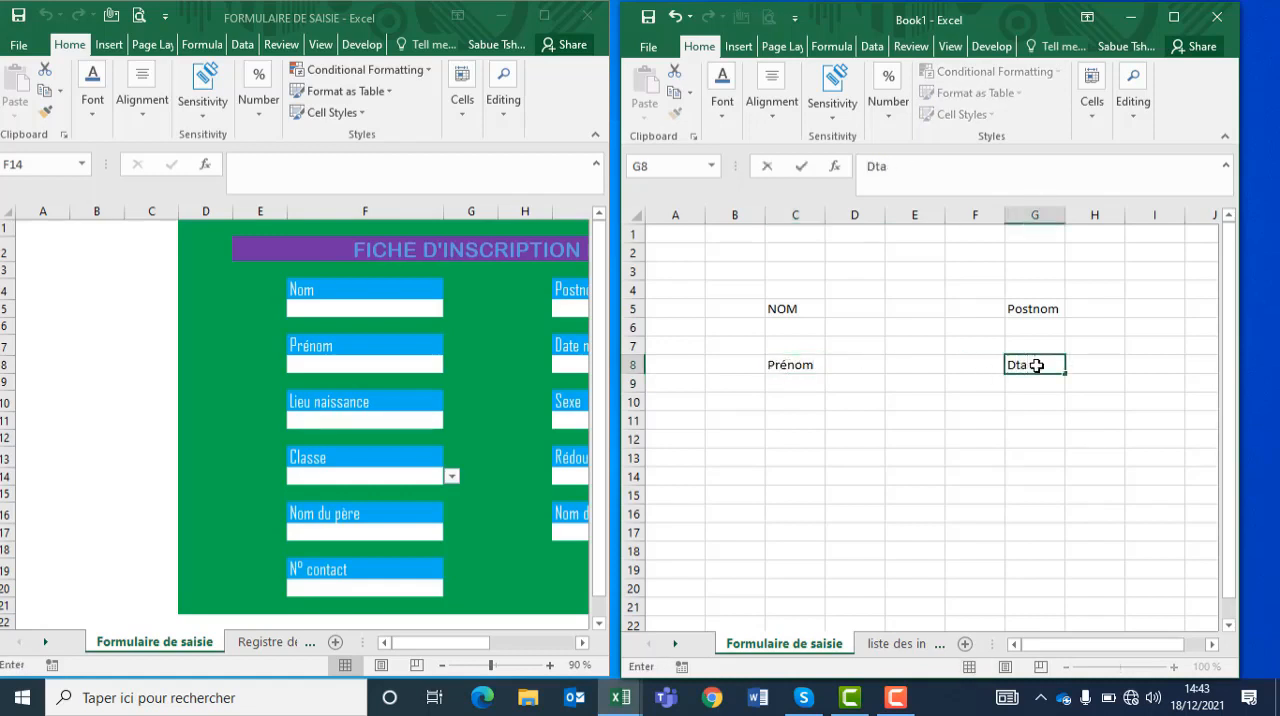
{"action": "type", "text": "ate de naissance"}
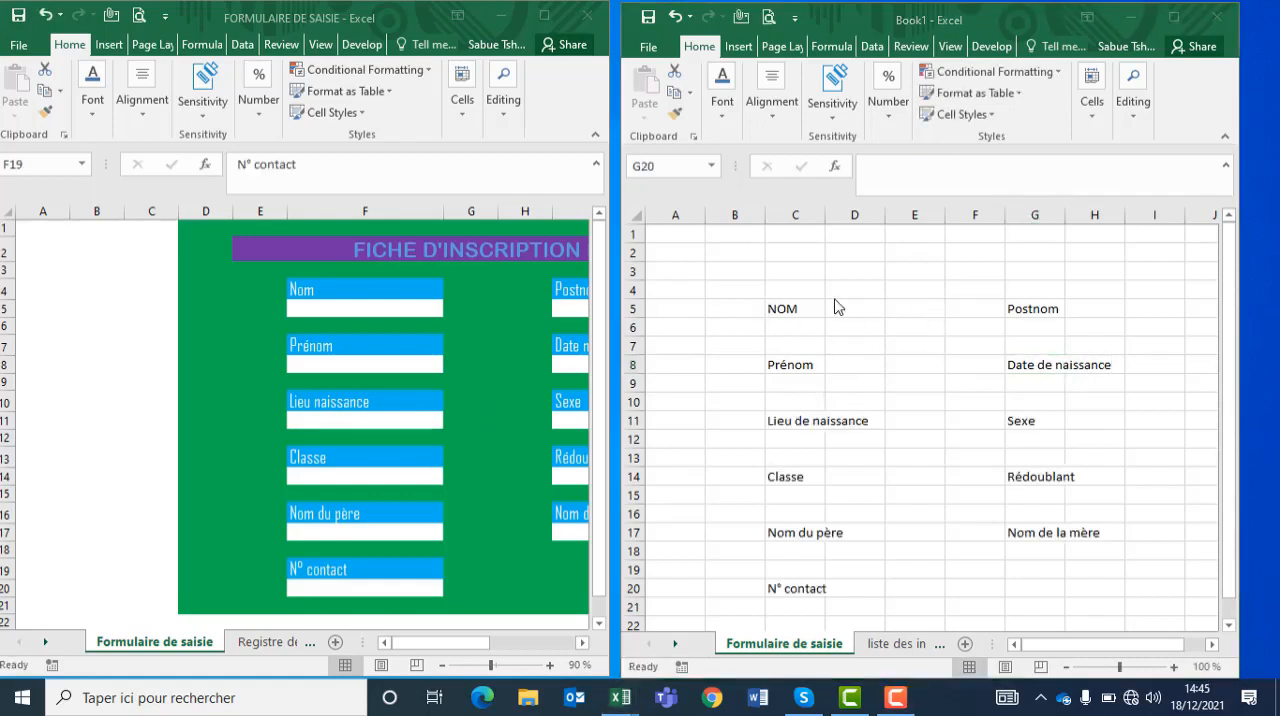
Step: Maximize the Book1 window and fill the form area A2:J22 with the standard light blue colour
{"action": "left_click", "coordinate": [692, 254]}
{"action": "left_click_drag", "start_coordinate": [688, 253], "coordinate": [1204, 618]}
{"action": "left_click", "coordinate": [1174, 16]}
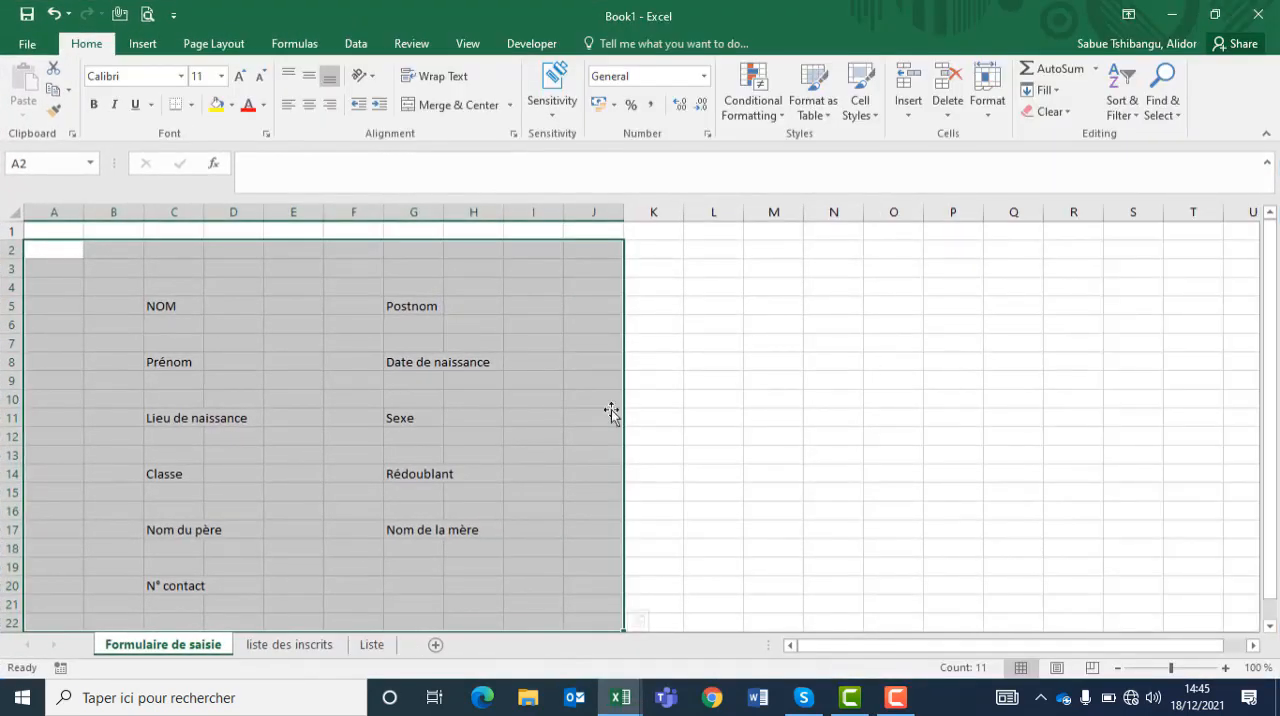
{"action": "mouse_move", "coordinate": [1272, 248]}
{"action": "left_mouse_down"}
{"action": "mouse_move", "coordinate": [1275, 287]}
{"action": "mouse_move", "coordinate": [1272, 246]}
{"action": "left_mouse_up"}
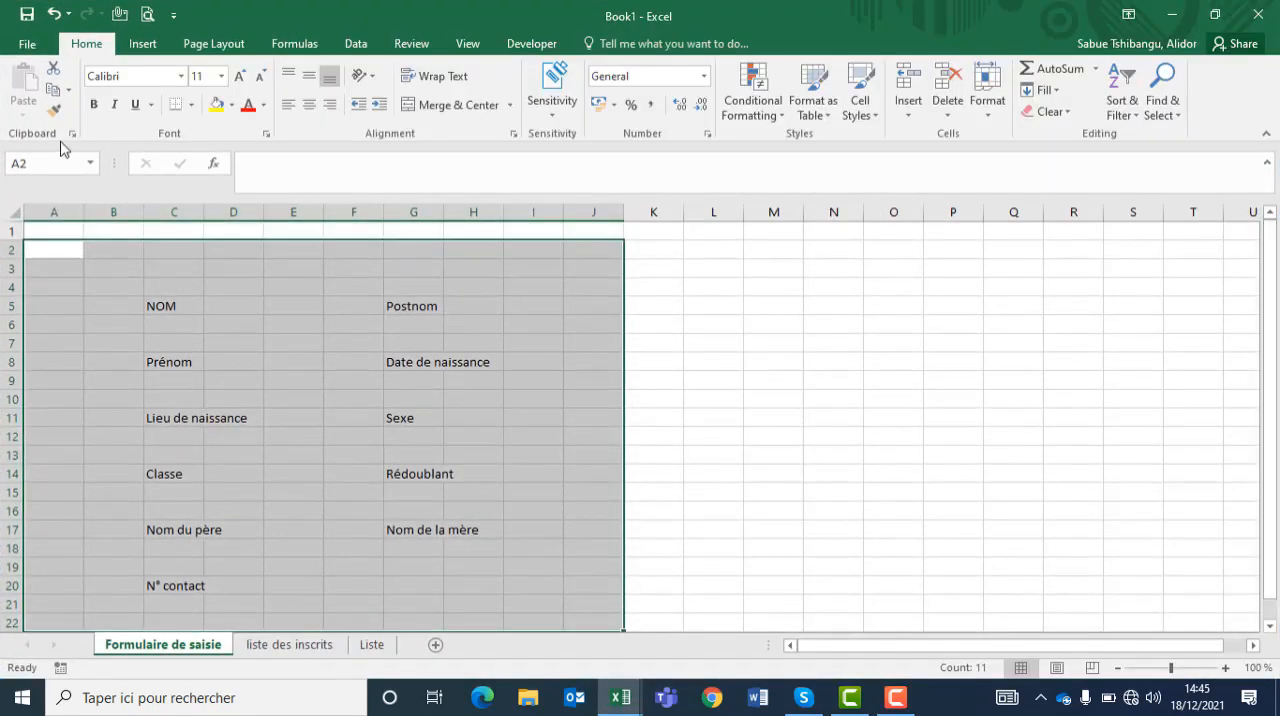
{"action": "left_click", "coordinate": [231, 104]}
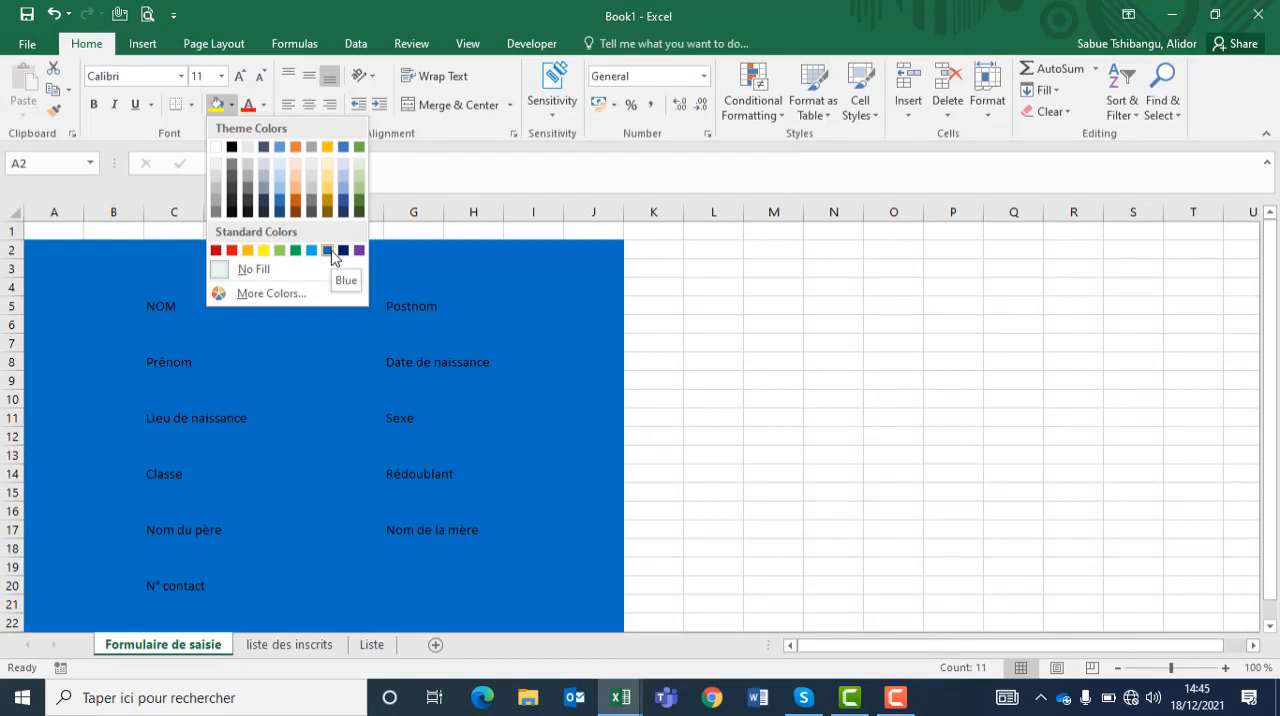
{"action": "left_click", "coordinate": [310, 251]}
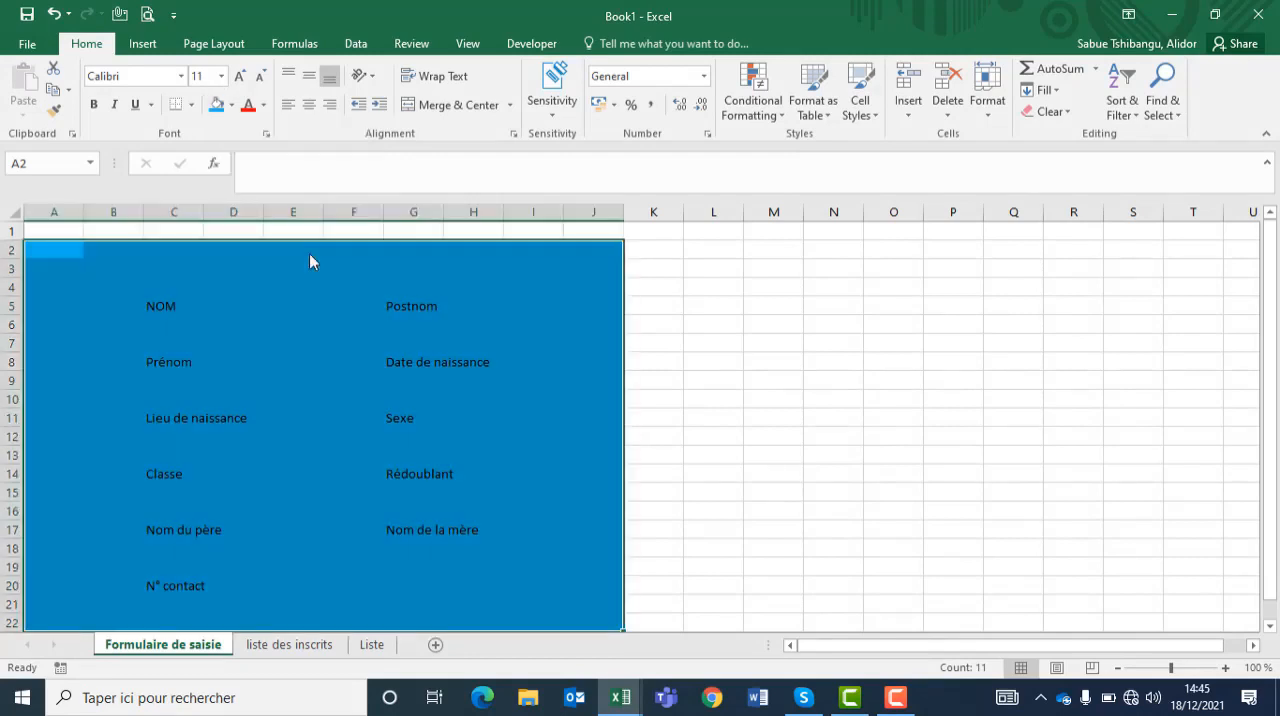
{"action": "left_click", "coordinate": [374, 302]}
Step: Enter the form title "LISTE D'INCRIPTION DES ELEVES" in cell C3
{"action": "left_click", "coordinate": [170, 270]}
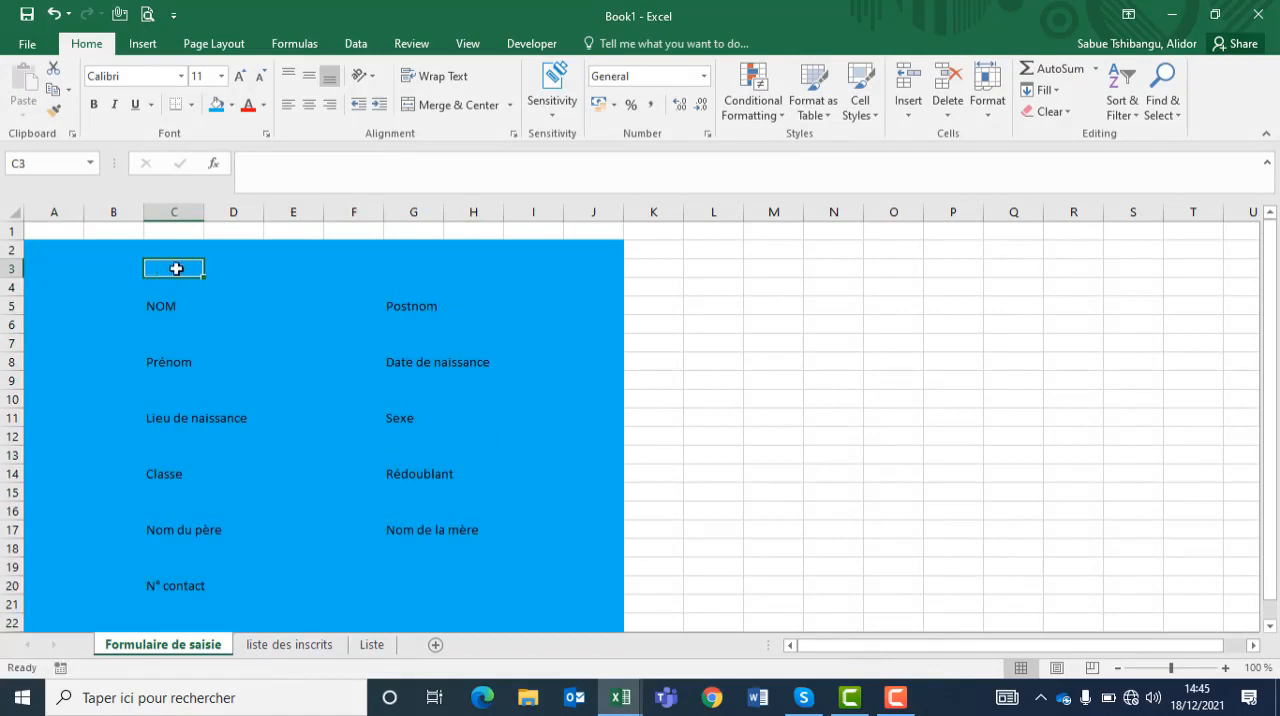
{"action": "type", "text": "LISTE"}
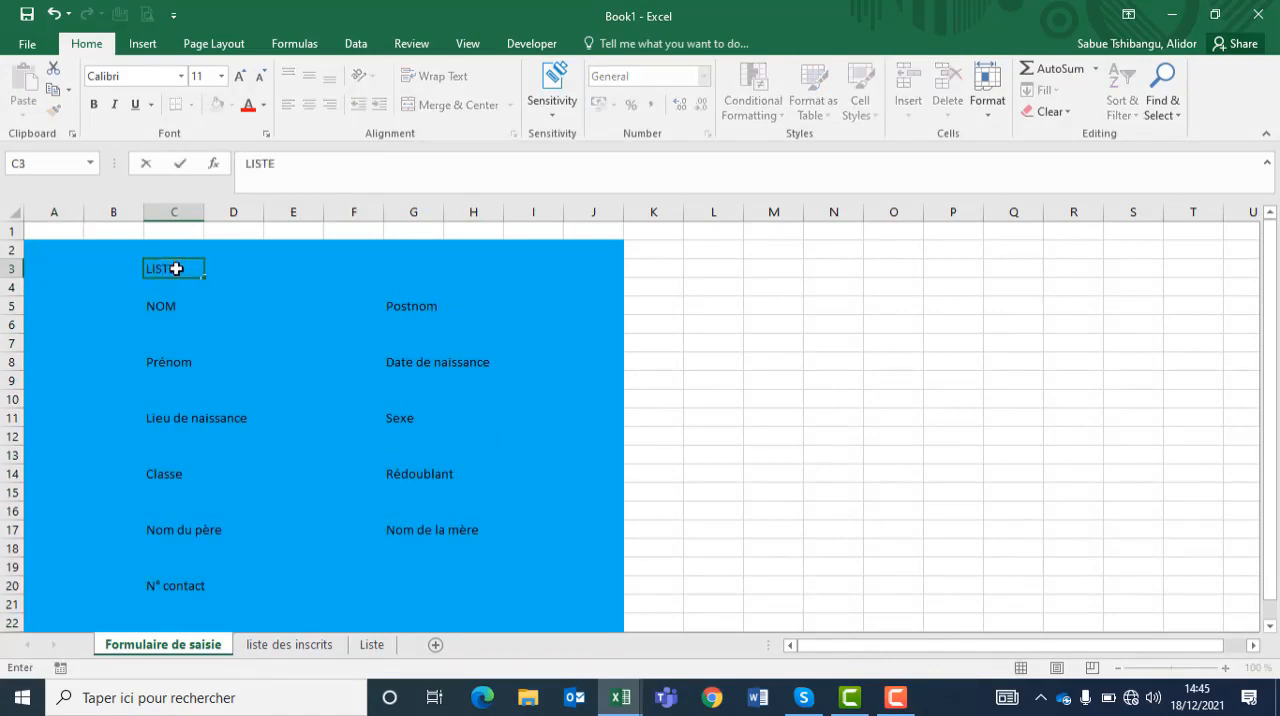
{"action": "type", "text": " DE"}
{"action": "key", "text": "BackSpace"}
{"action": "type", "text": "'INCRIPTION DES ELEVES"}
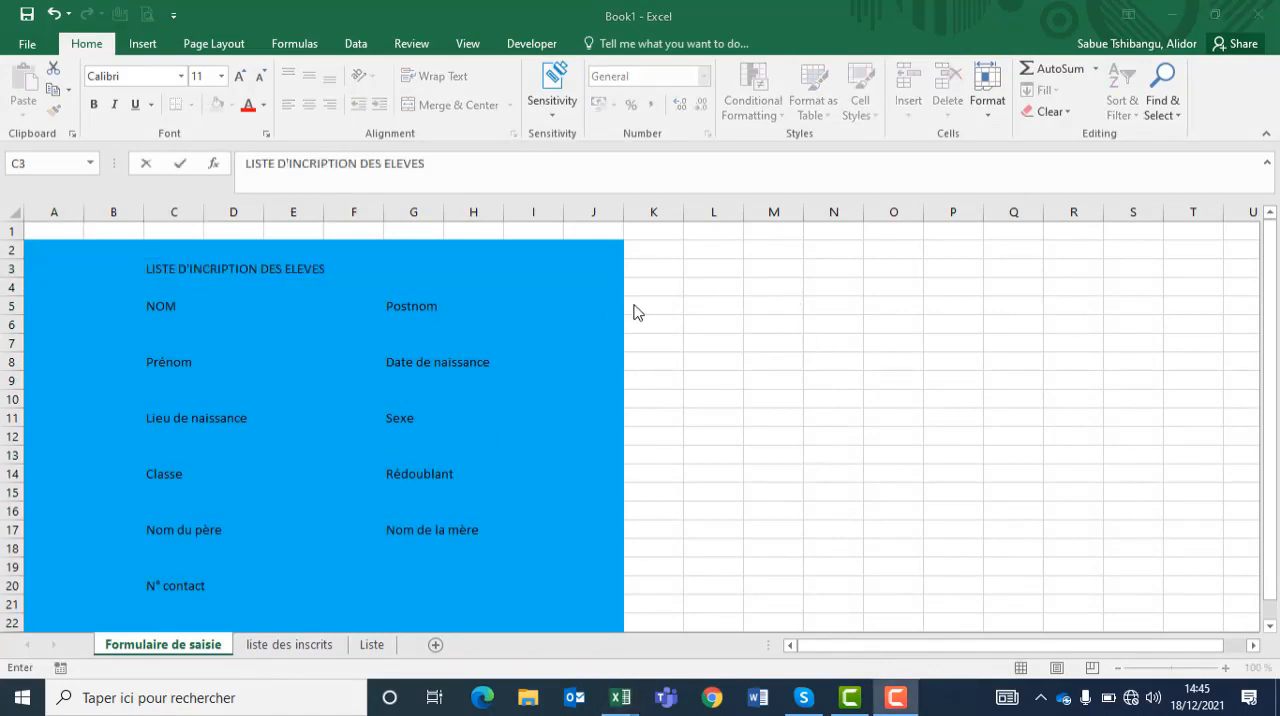
{"action": "left_click", "coordinate": [173, 265]}
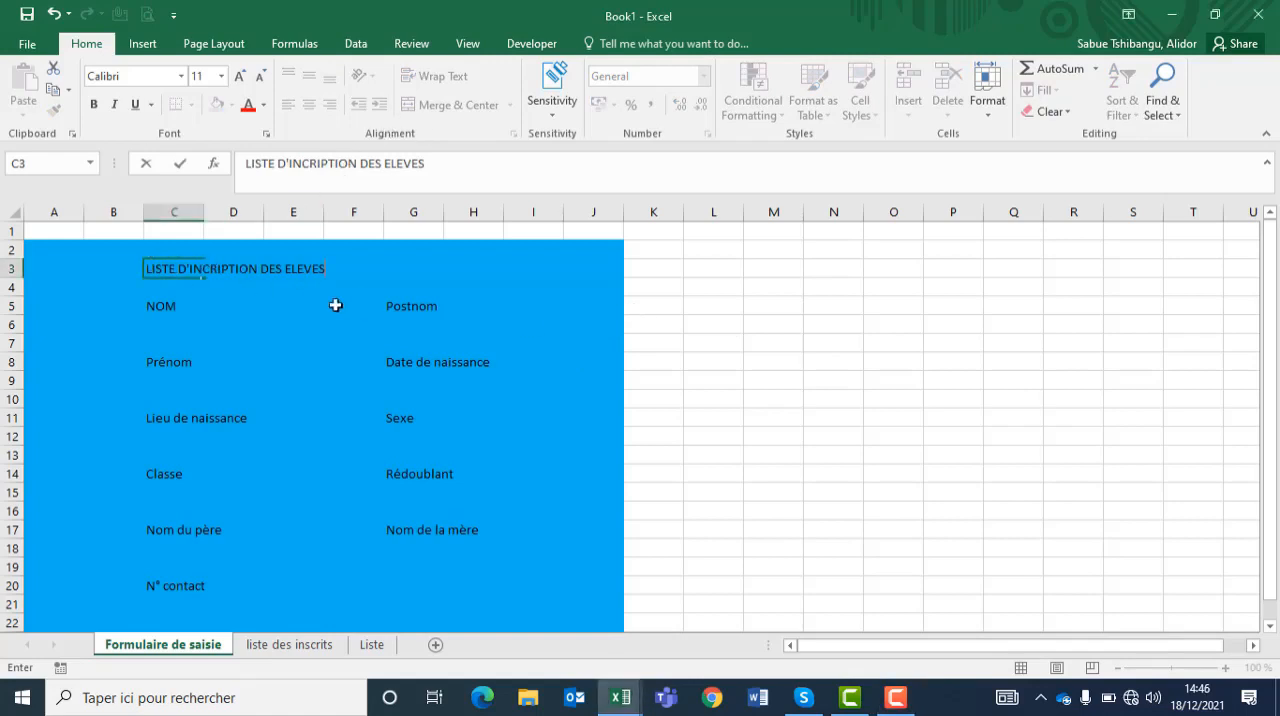
{"action": "left_click", "coordinate": [360, 324]}
Step: Merge and center the title across C3:I3
{"action": "left_click", "coordinate": [160, 268]}
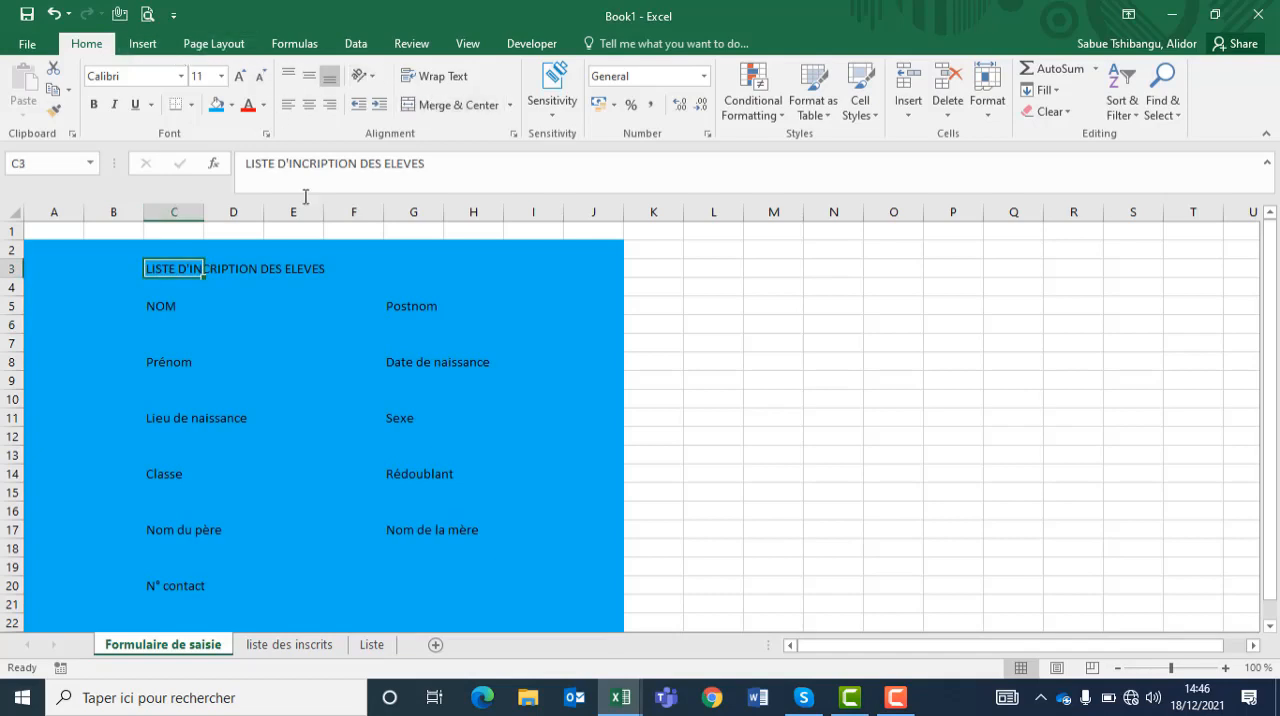
{"action": "left_click_drag", "start_coordinate": [150, 267], "coordinate": [506, 271]}
{"action": "left_click", "coordinate": [455, 104]}
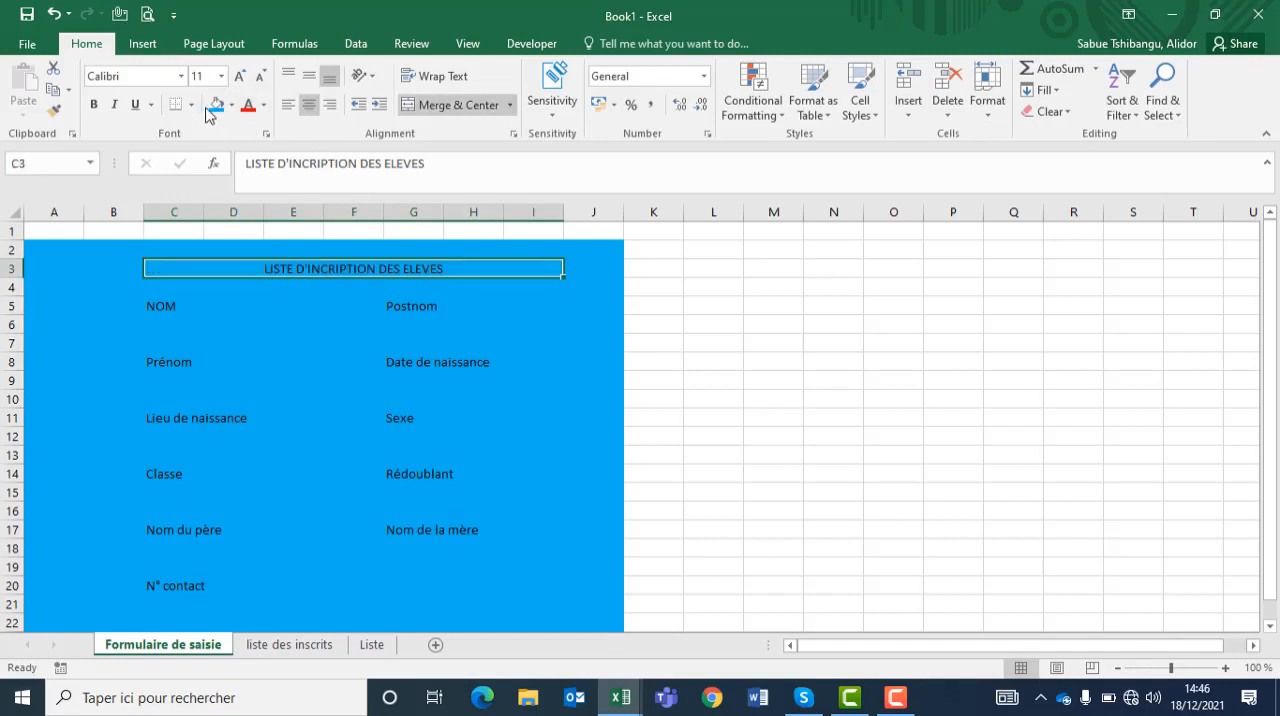
Step: Format the merged title with red text on a standard green fill and make row 3 taller
{"action": "left_click", "coordinate": [231, 104]}
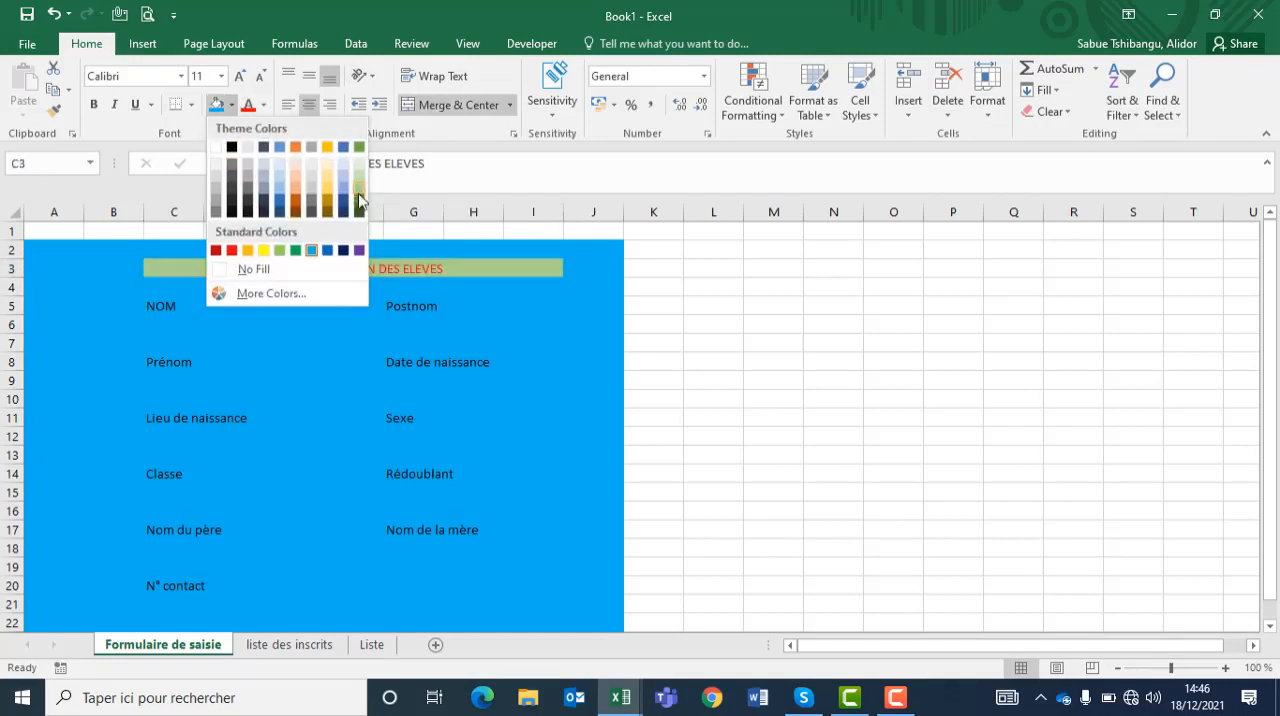
{"action": "left_click", "coordinate": [298, 251]}
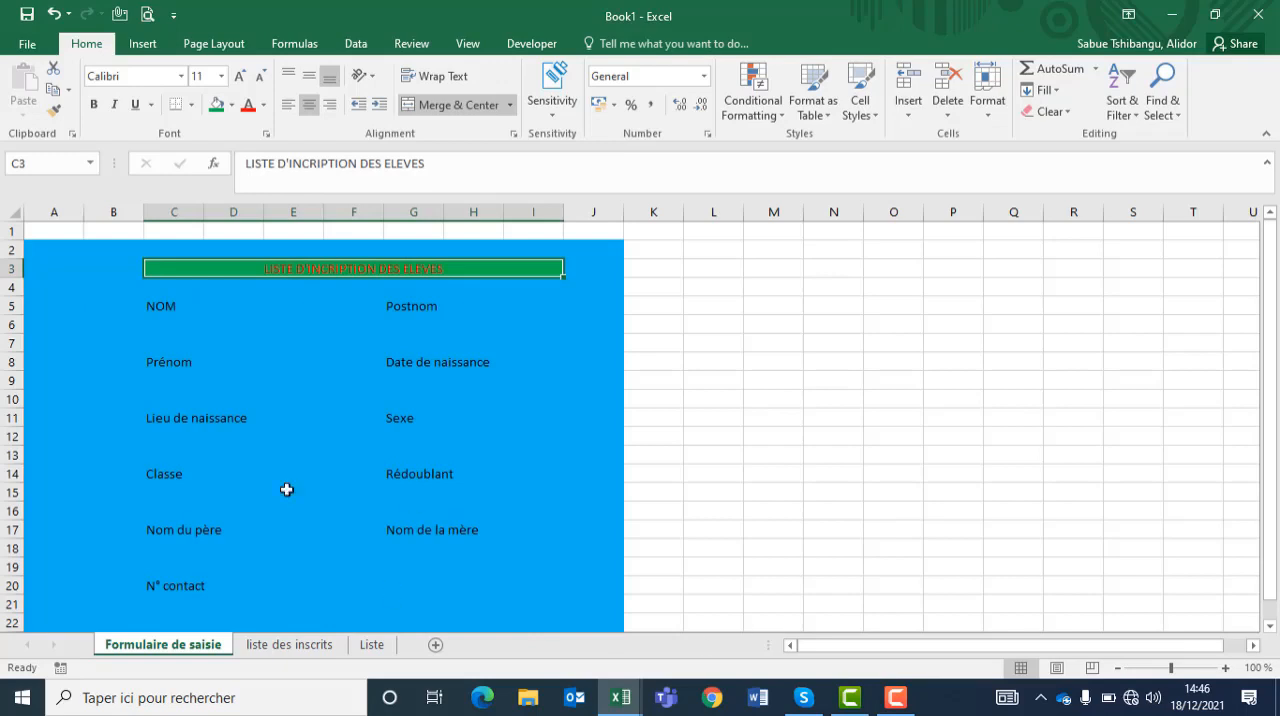
{"action": "left_click_drag", "start_coordinate": [18, 278], "coordinate": [18, 288]}
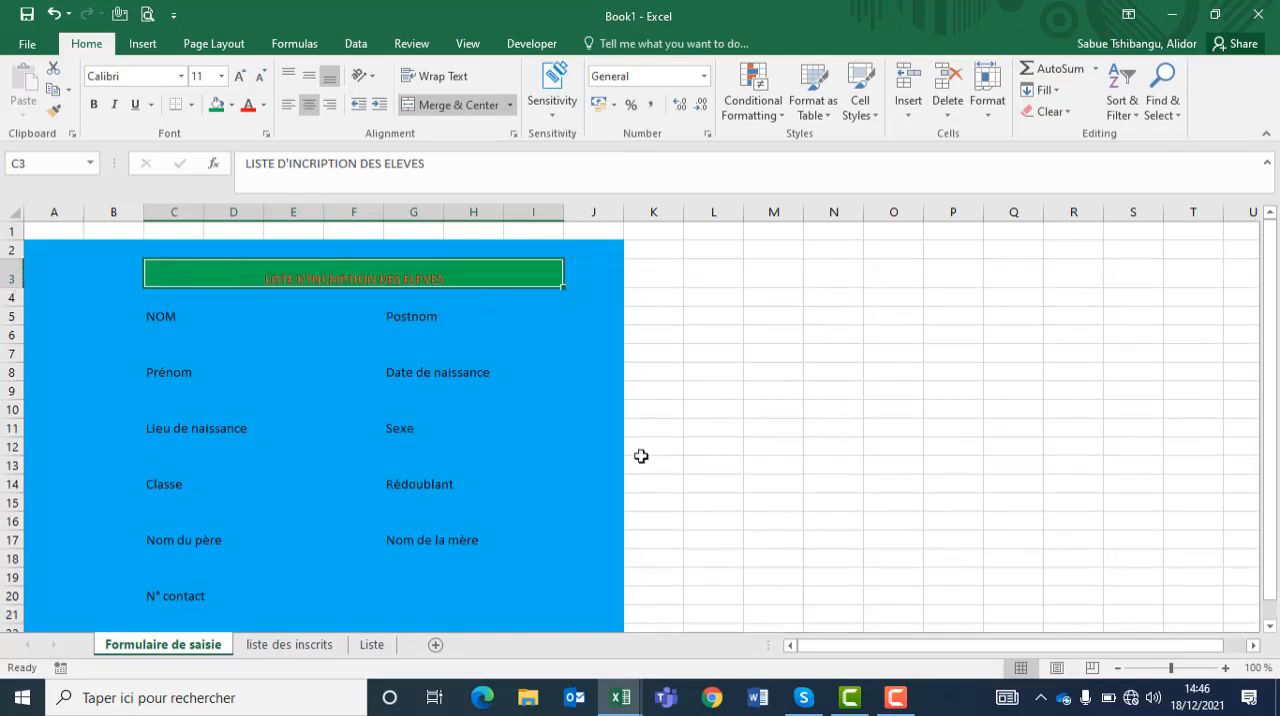
Step: Remove the fill colour from column A
{"action": "left_click", "coordinate": [53, 211]}
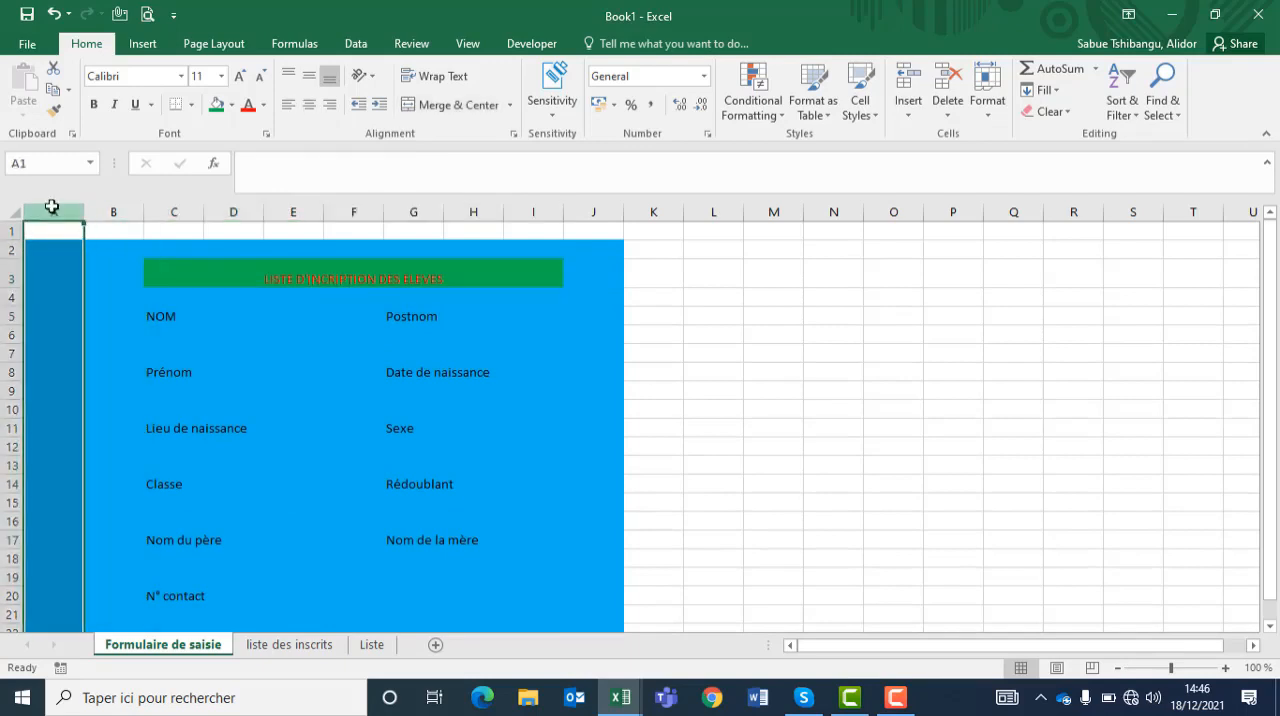
{"action": "right_click", "coordinate": [53, 211]}
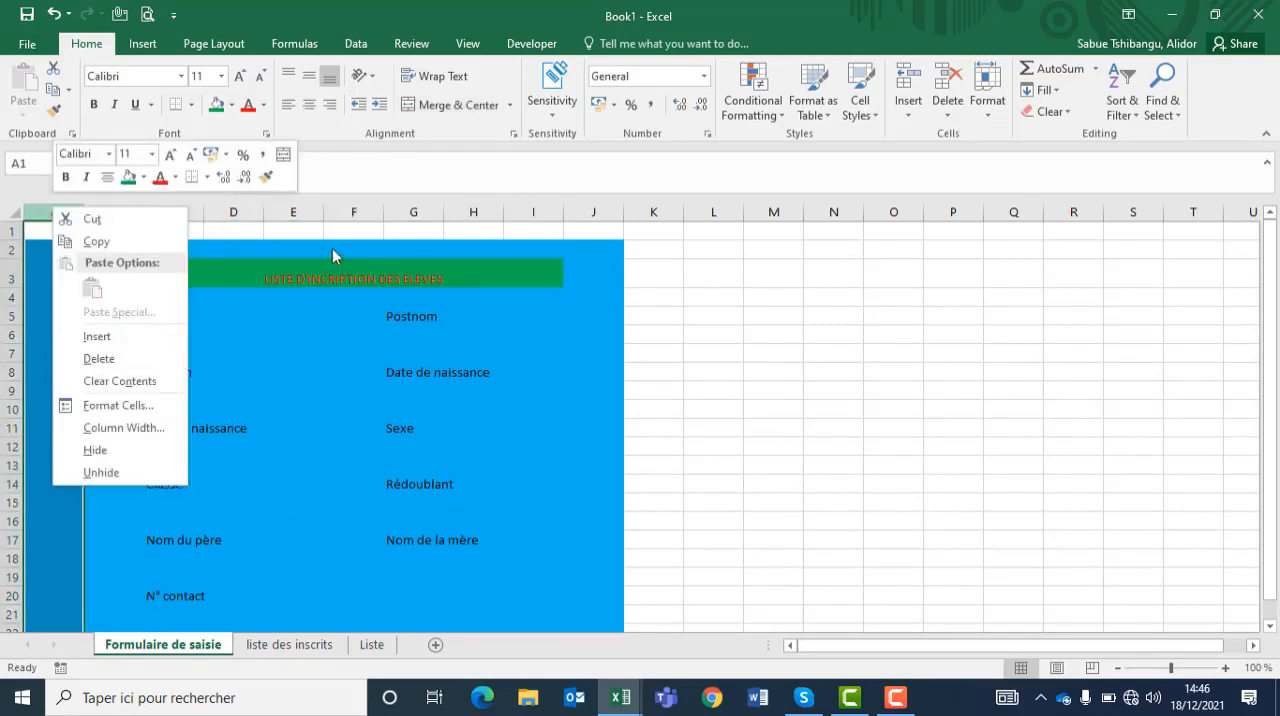
{"action": "left_click", "coordinate": [233, 104]}
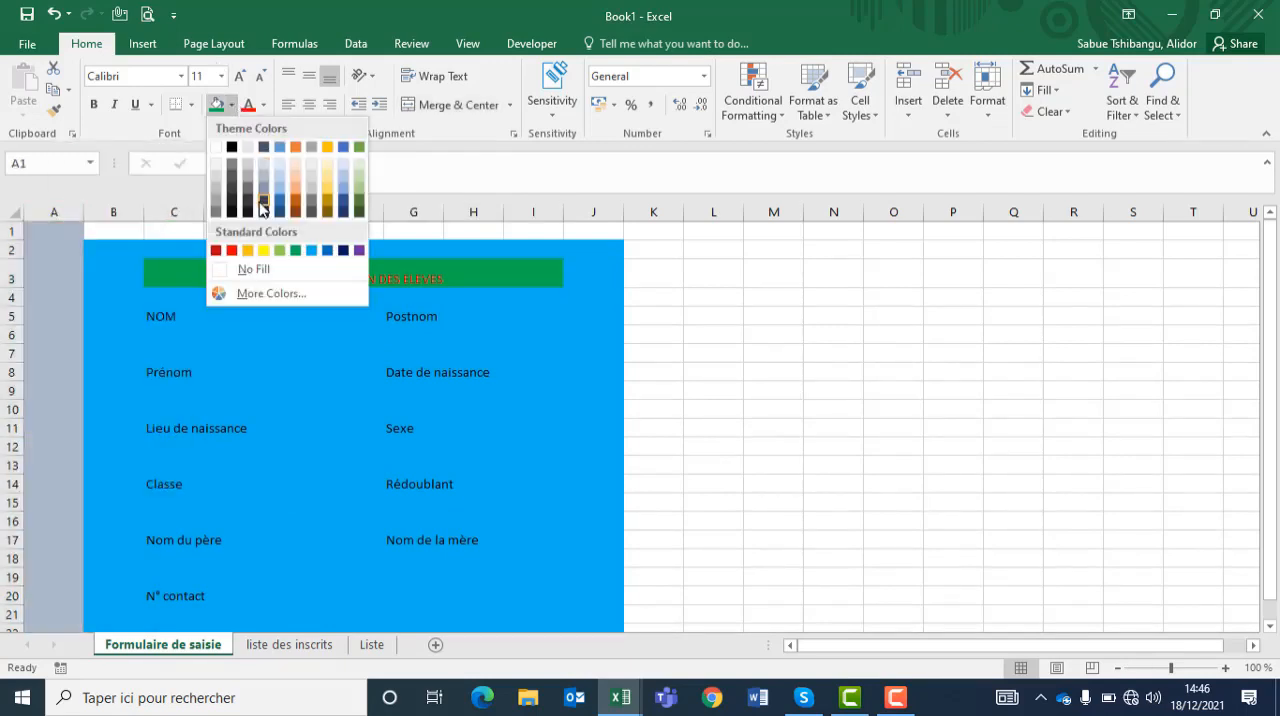
{"action": "left_click", "coordinate": [245, 269]}
{"action": "left_click", "coordinate": [441, 340]}
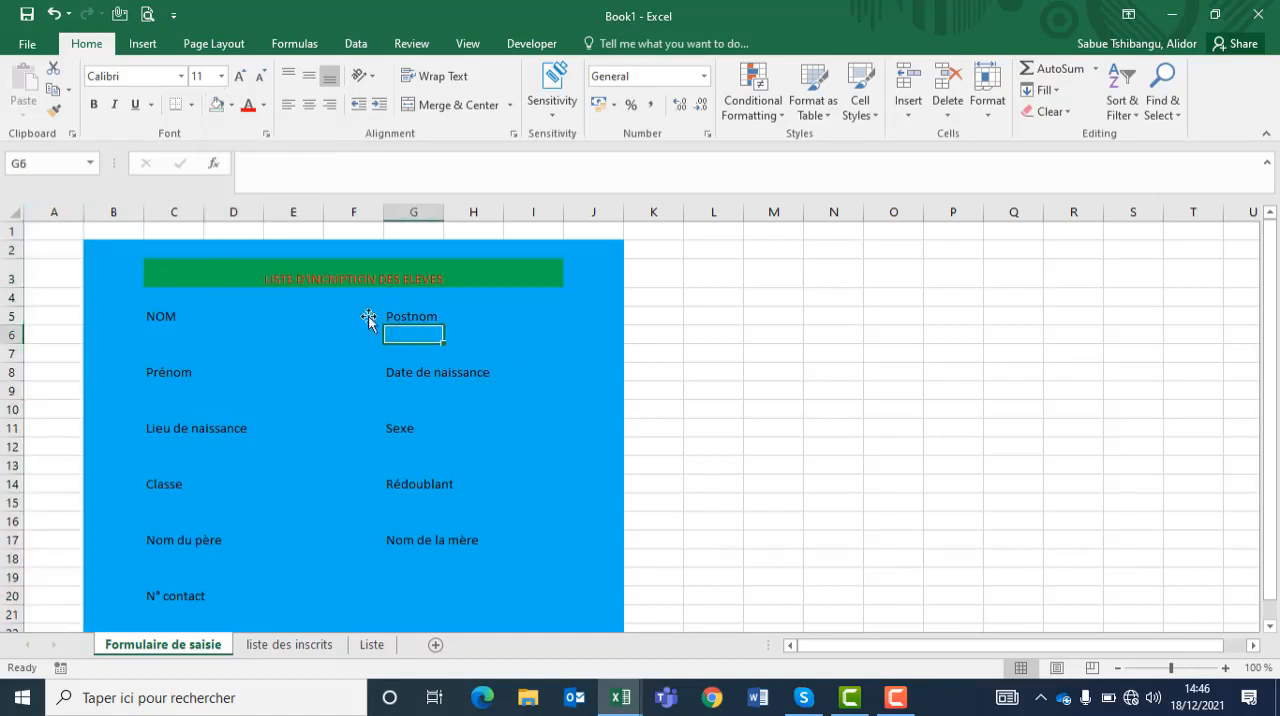
Step: Increase the font size of the merged form title to 16
{"action": "left_click", "coordinate": [324, 277]}
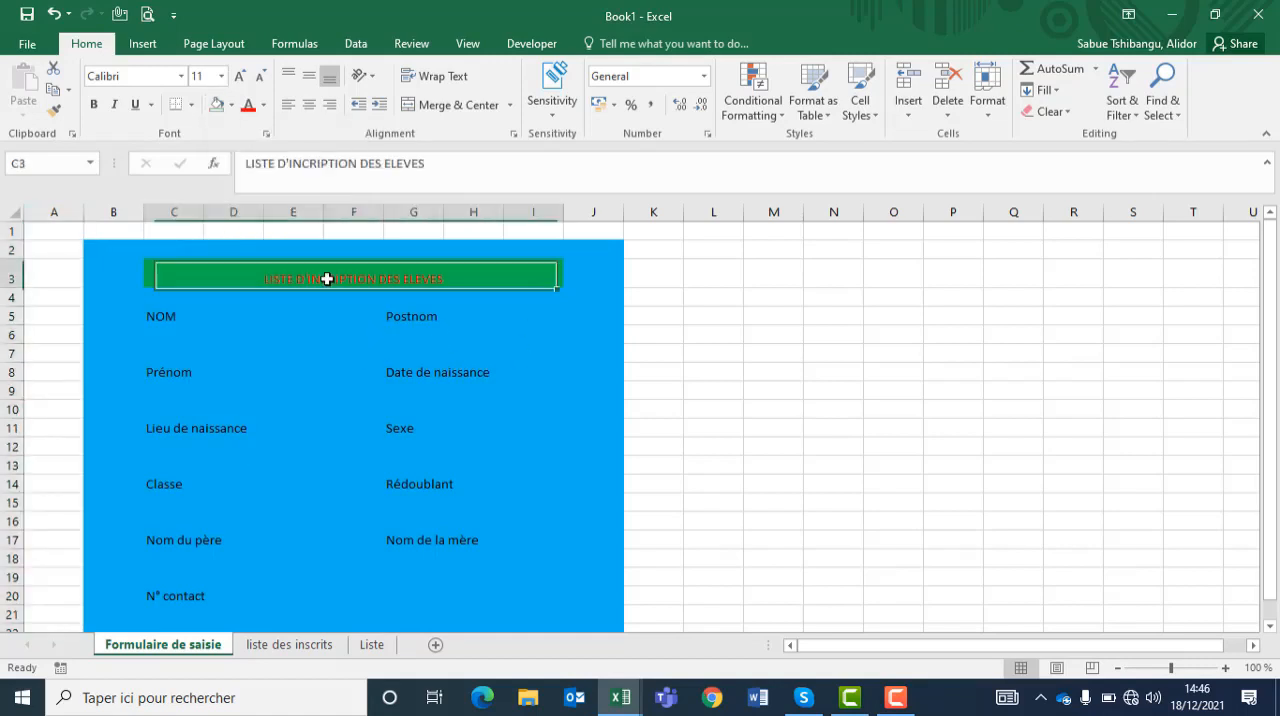
{"action": "left_click", "coordinate": [238, 77]}
{"action": "left_click", "coordinate": [238, 77]}
{"action": "left_click", "coordinate": [238, 77]}
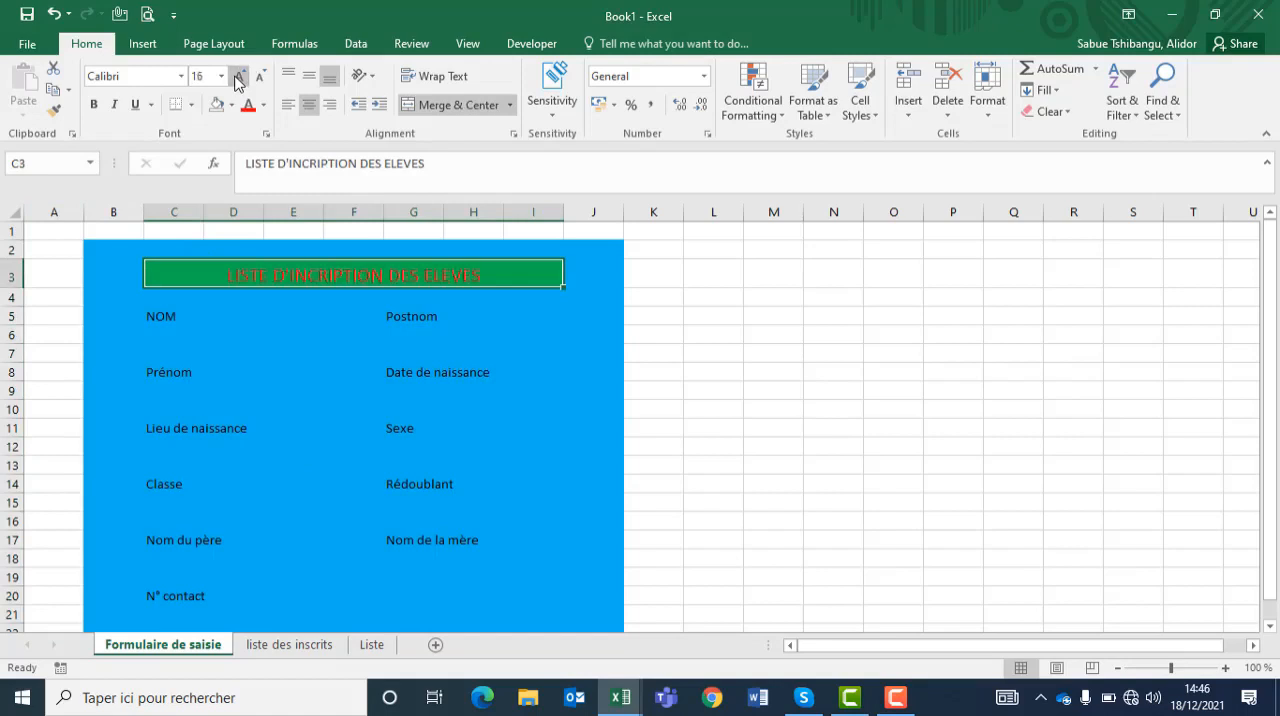
{"action": "left_click", "coordinate": [894, 699]}
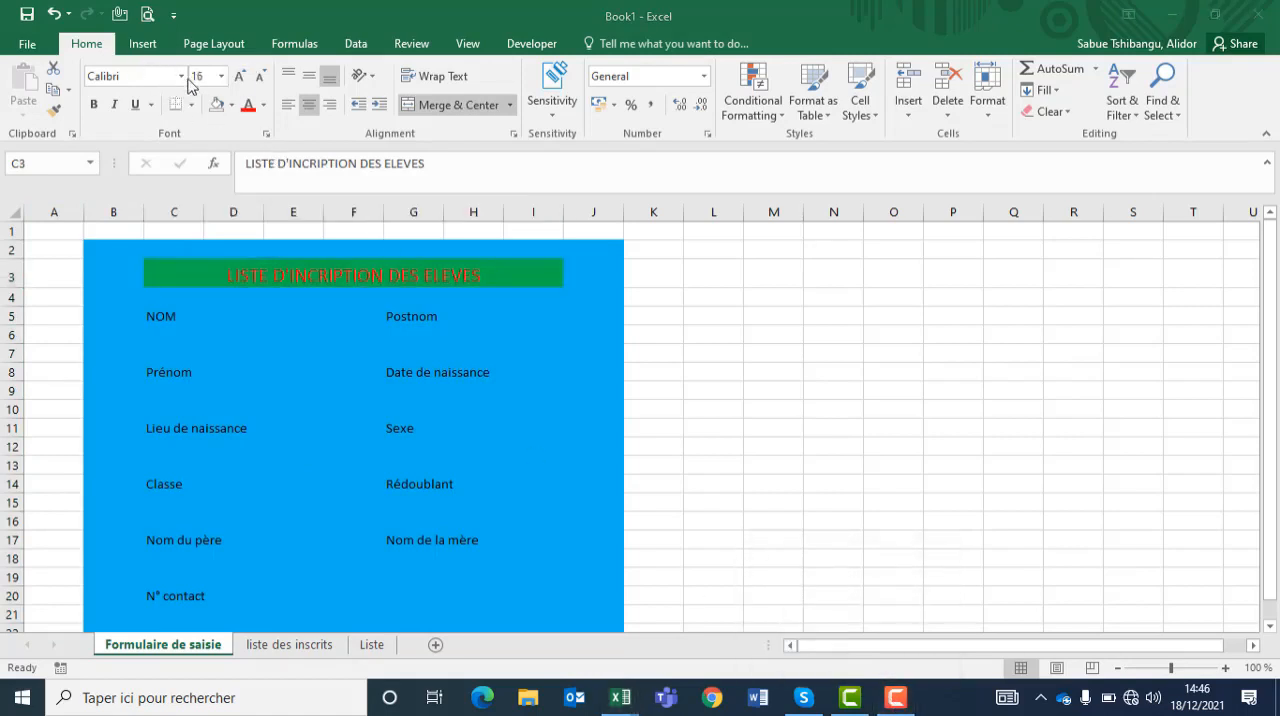
Step: Widen column C and fill all the field label cells in columns C and G with a dark gray theme colour
{"action": "left_click", "coordinate": [166, 314]}
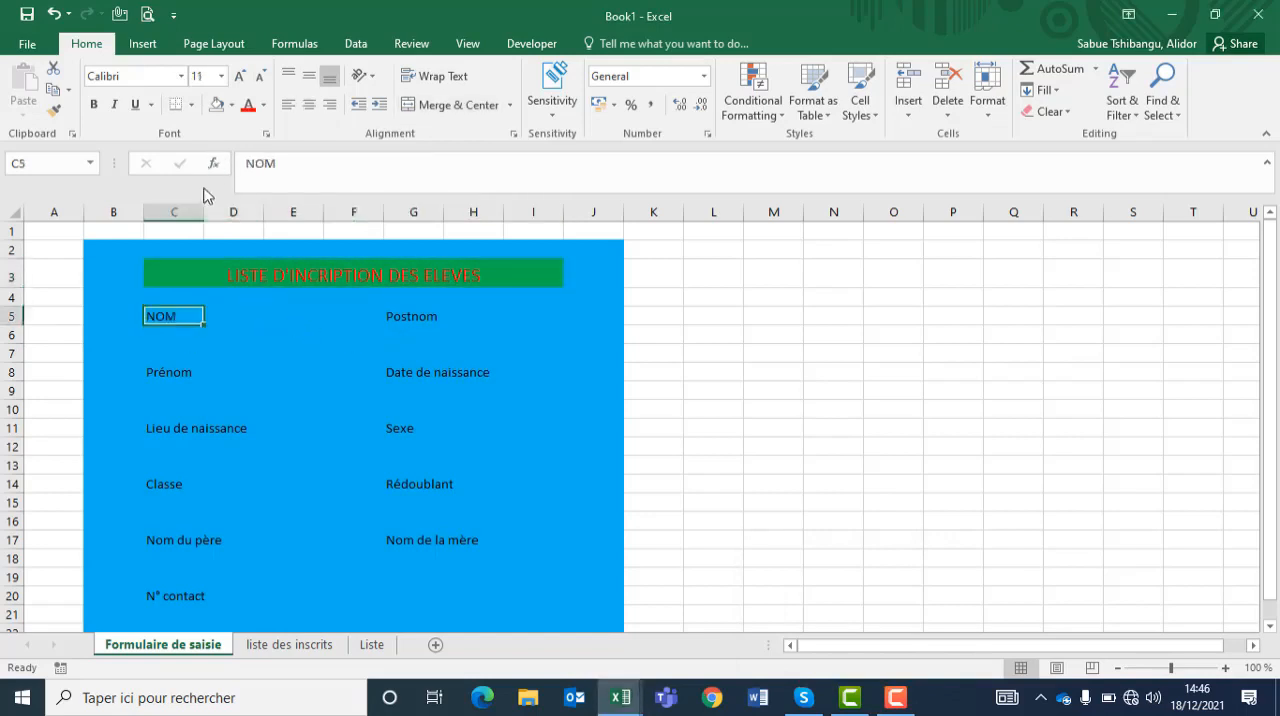
{"action": "left_click_drag", "start_coordinate": [203, 209], "coordinate": [299, 209]}
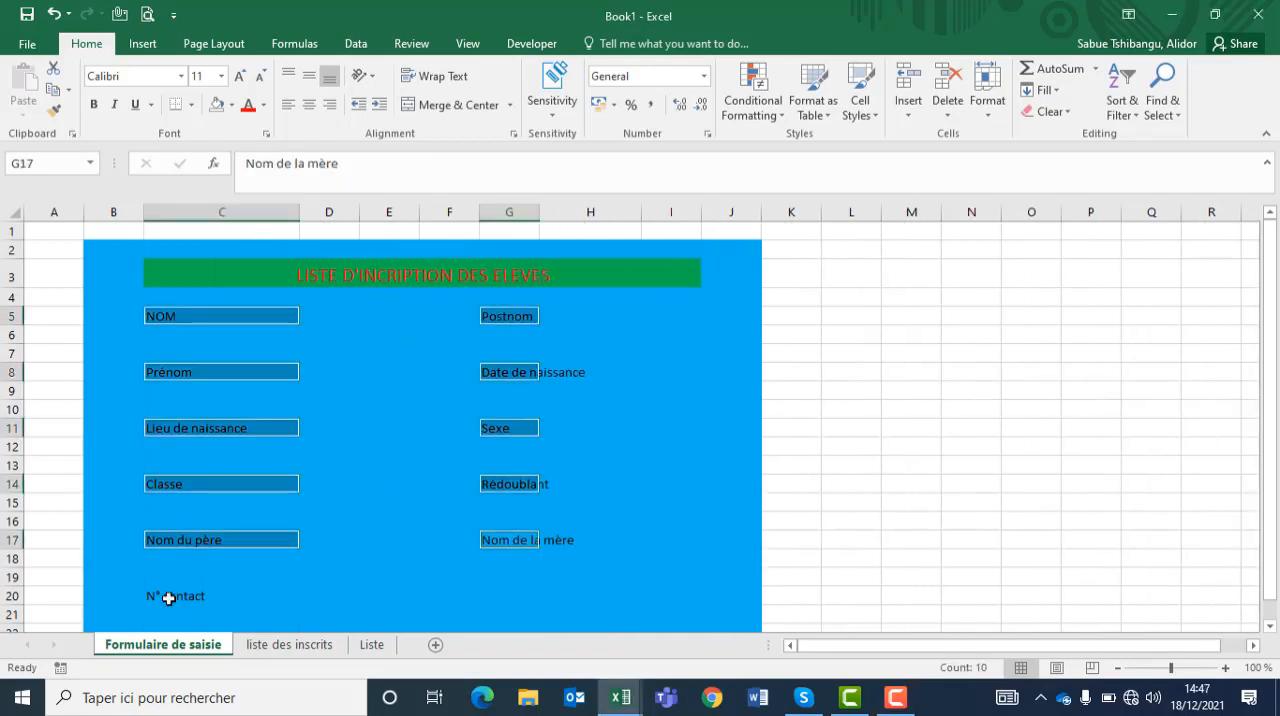
{"action": "left_click", "coordinate": [167, 598], "text": "ctrl"}
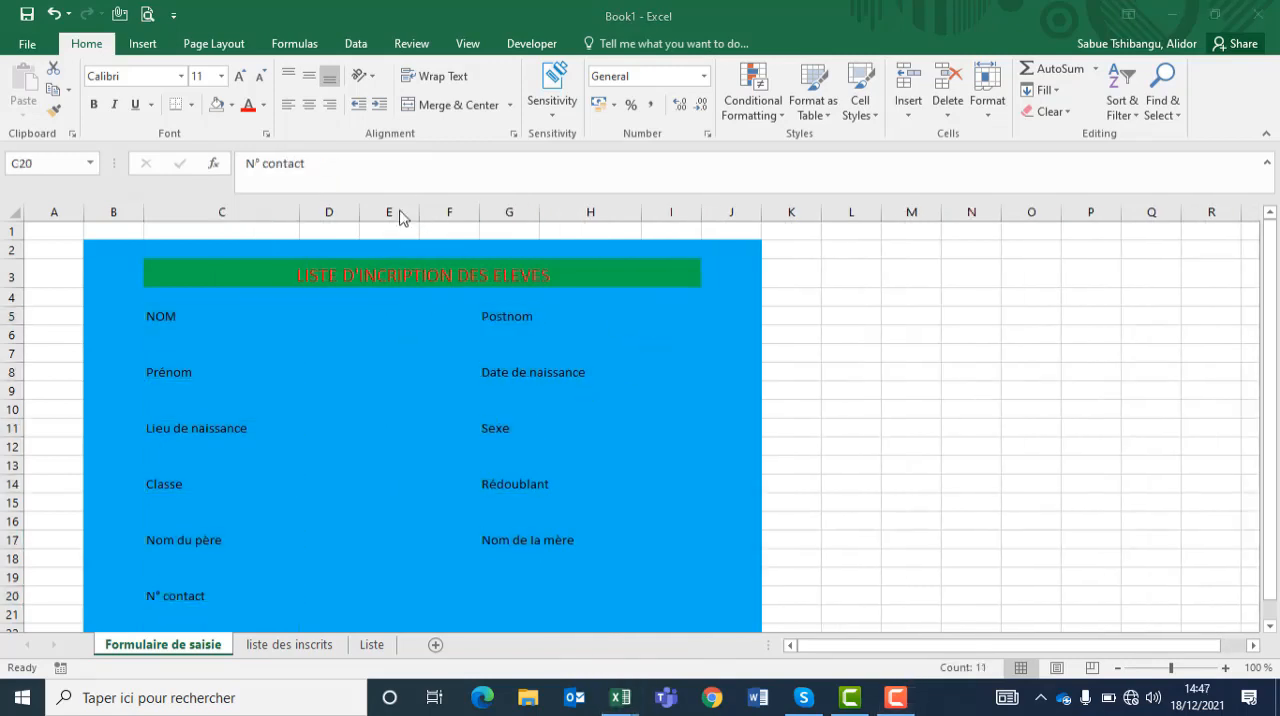
{"action": "left_click", "coordinate": [171, 321]}
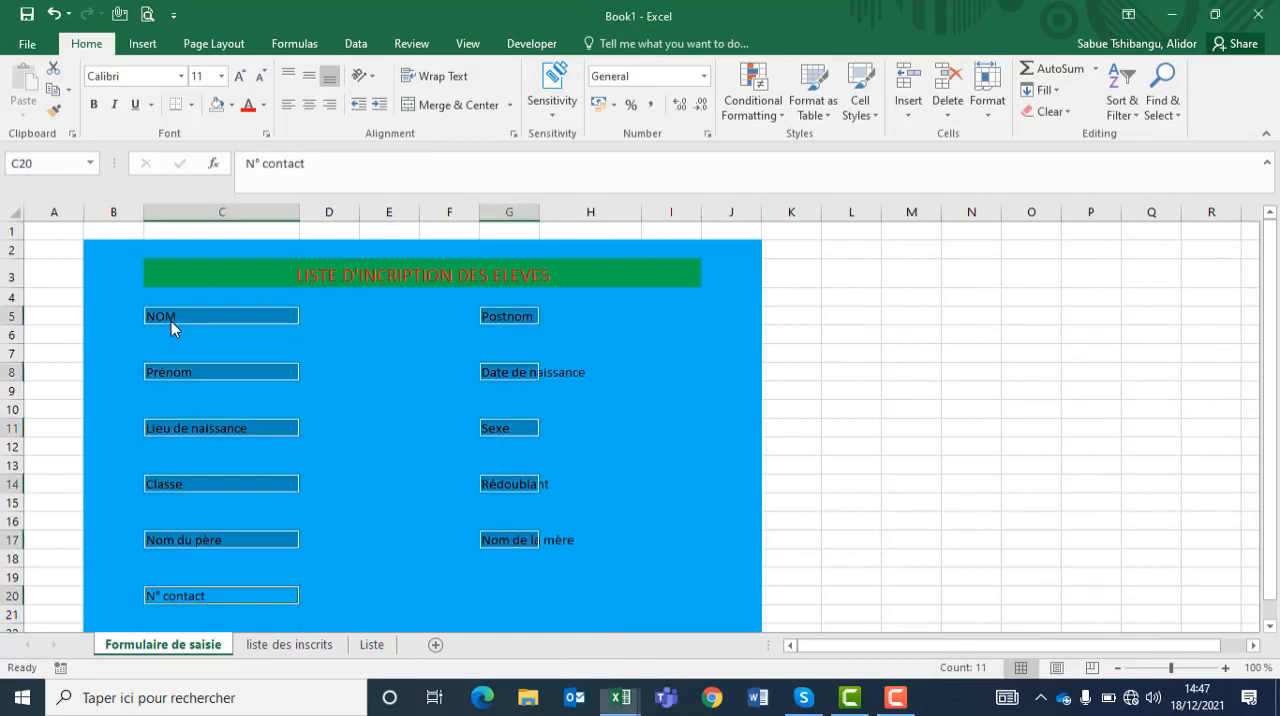
{"action": "left_click", "coordinate": [231, 105]}
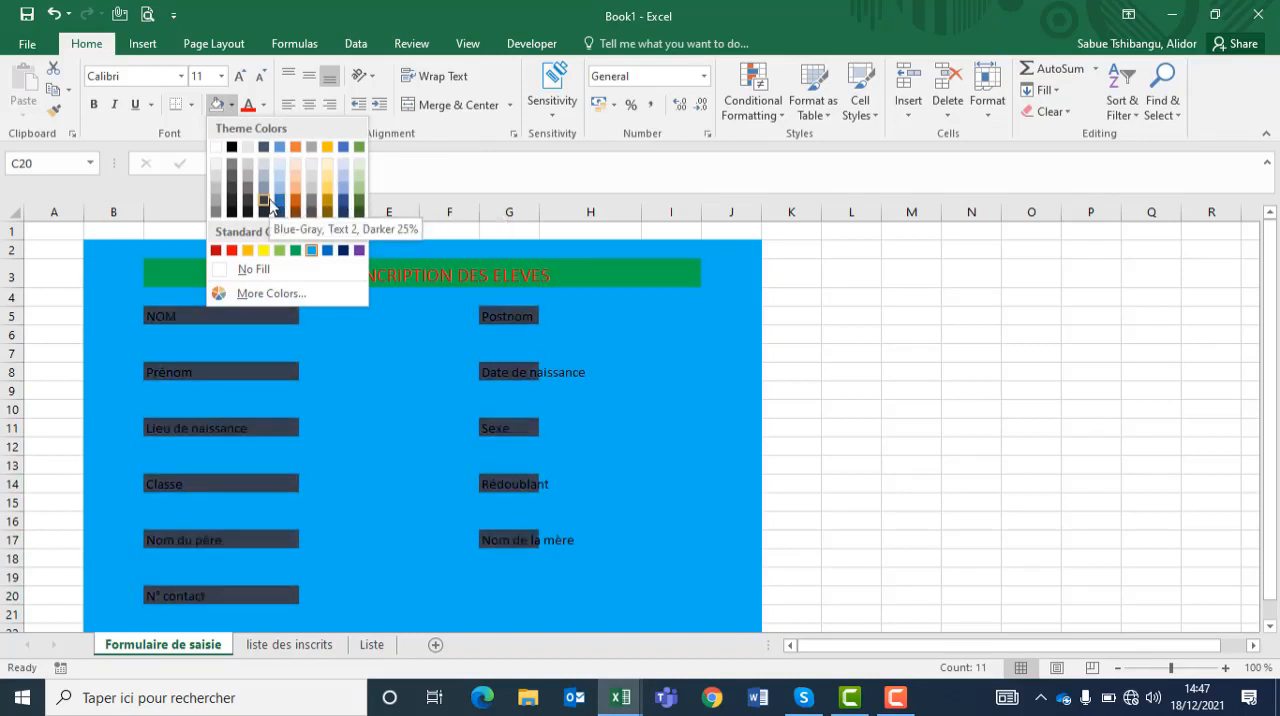
{"action": "left_click", "coordinate": [247, 205]}
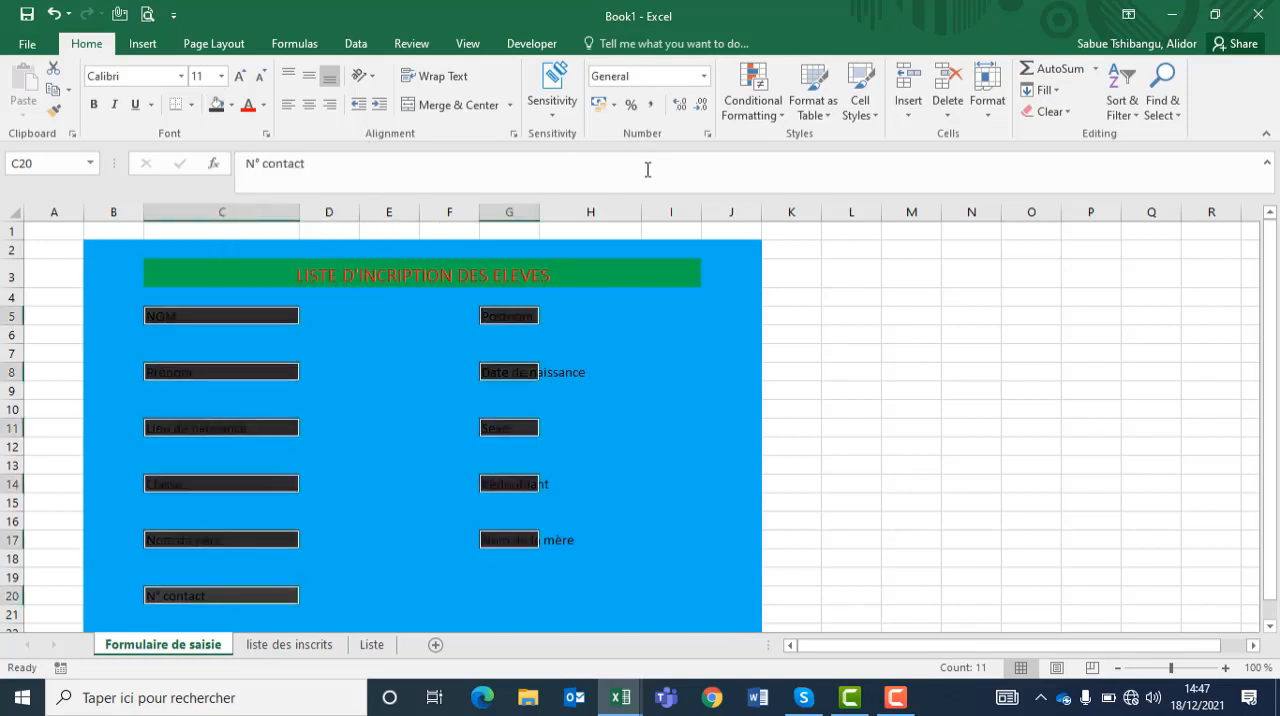
Step: Widen column G to fit its labels and set the text of all field labels to white
{"action": "left_click_drag", "start_coordinate": [536, 215], "coordinate": [624, 211]}
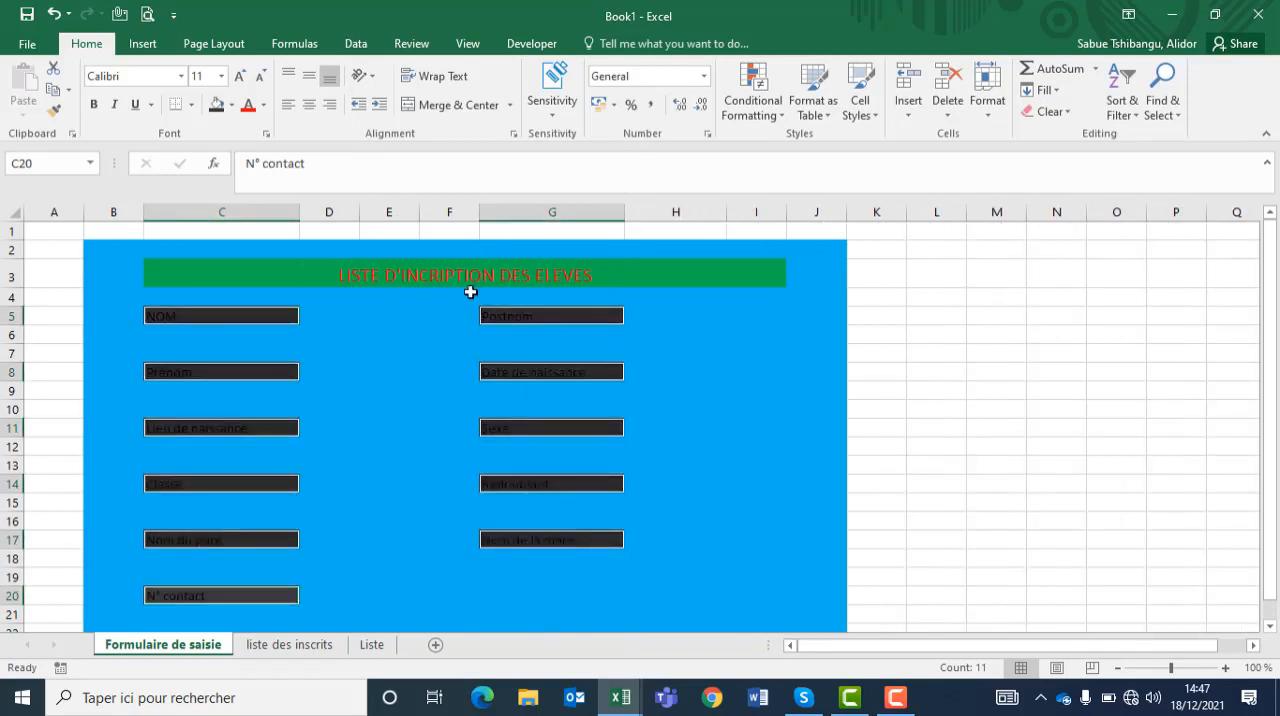
{"action": "left_click", "coordinate": [263, 104]}
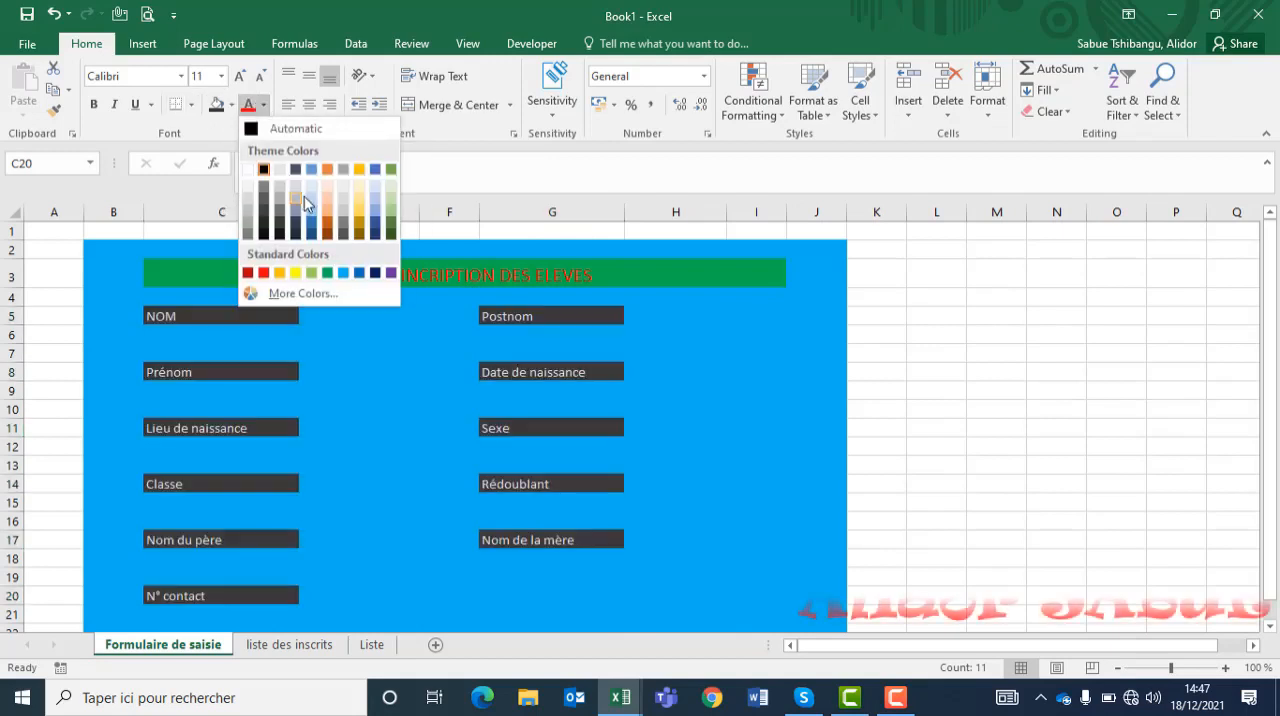
{"action": "left_click", "coordinate": [249, 170]}
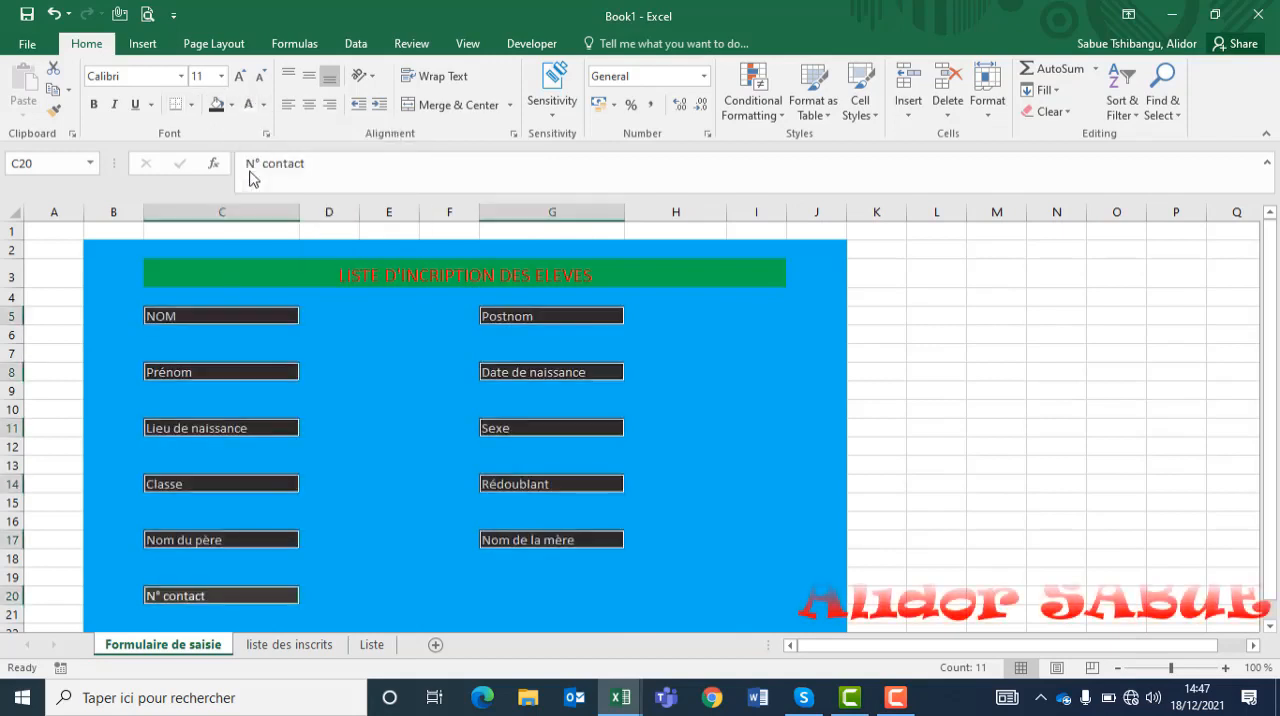
Step: Set the field labels to size 14 and change their font to Agency FB
{"action": "left_click", "coordinate": [221, 76]}
{"action": "left_click", "coordinate": [215, 186]}
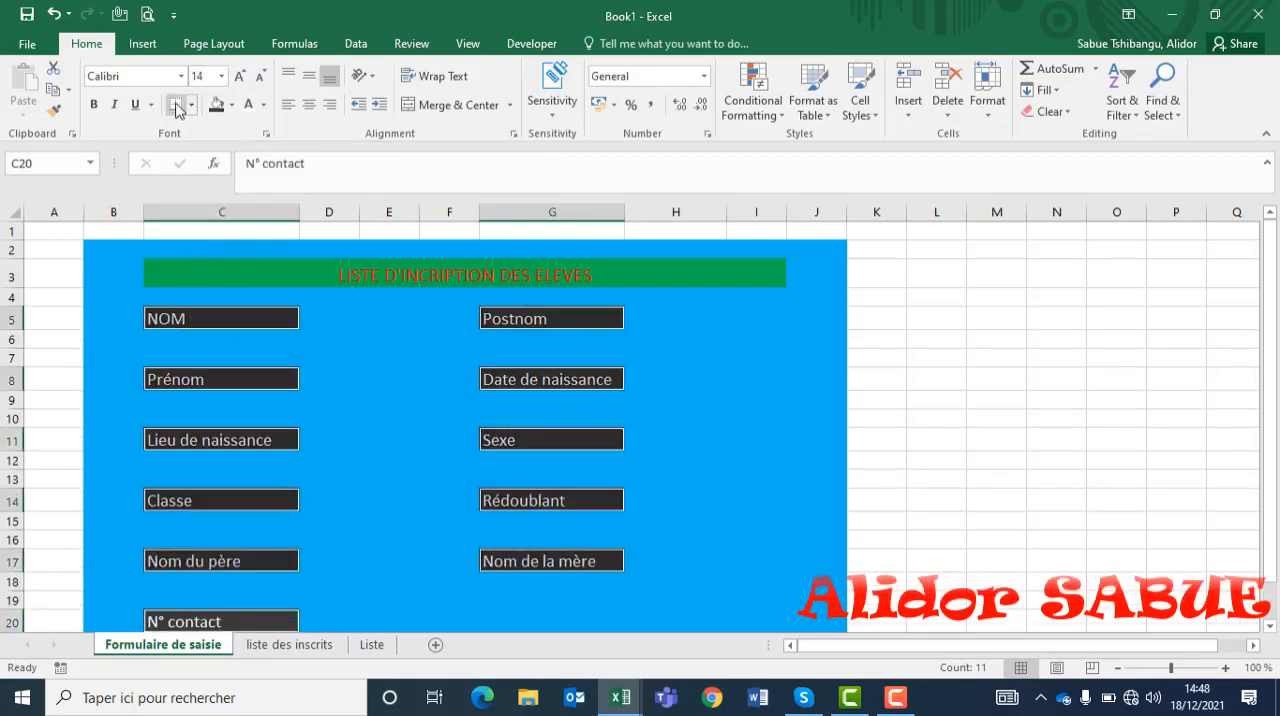
{"action": "left_click", "coordinate": [182, 77]}
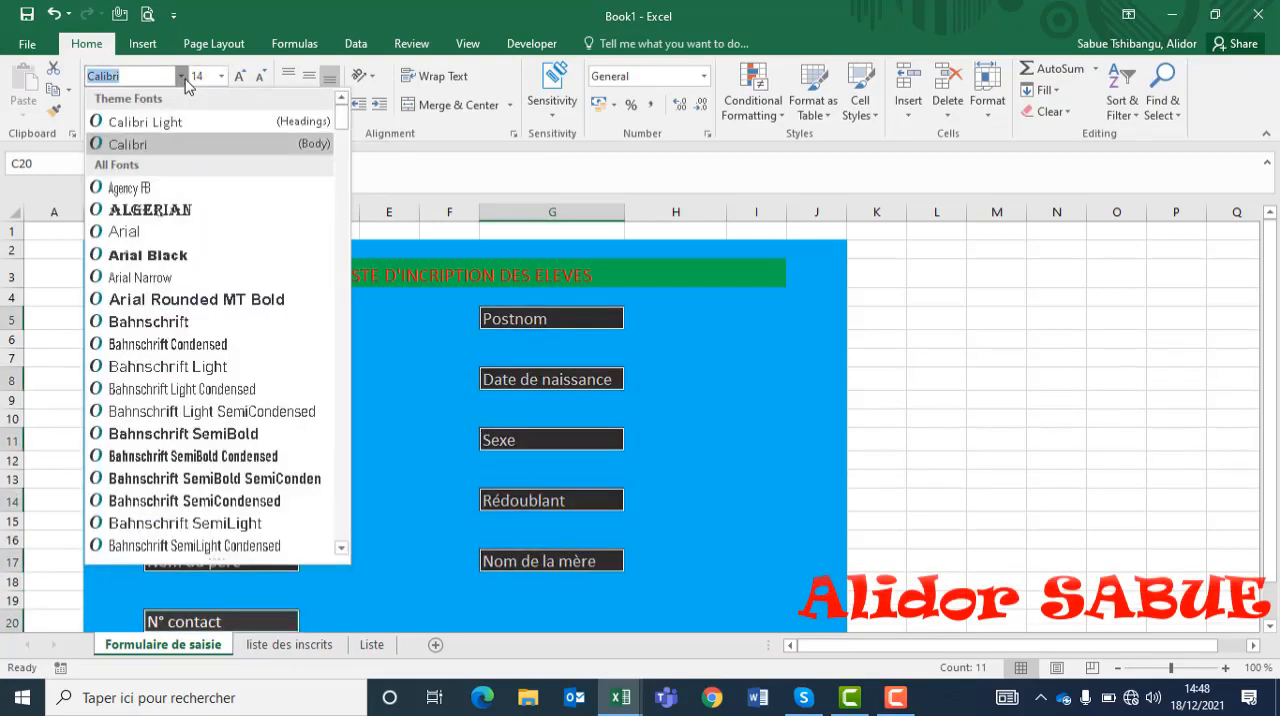
{"action": "left_click", "coordinate": [137, 188]}
{"action": "left_click", "coordinate": [240, 76]}
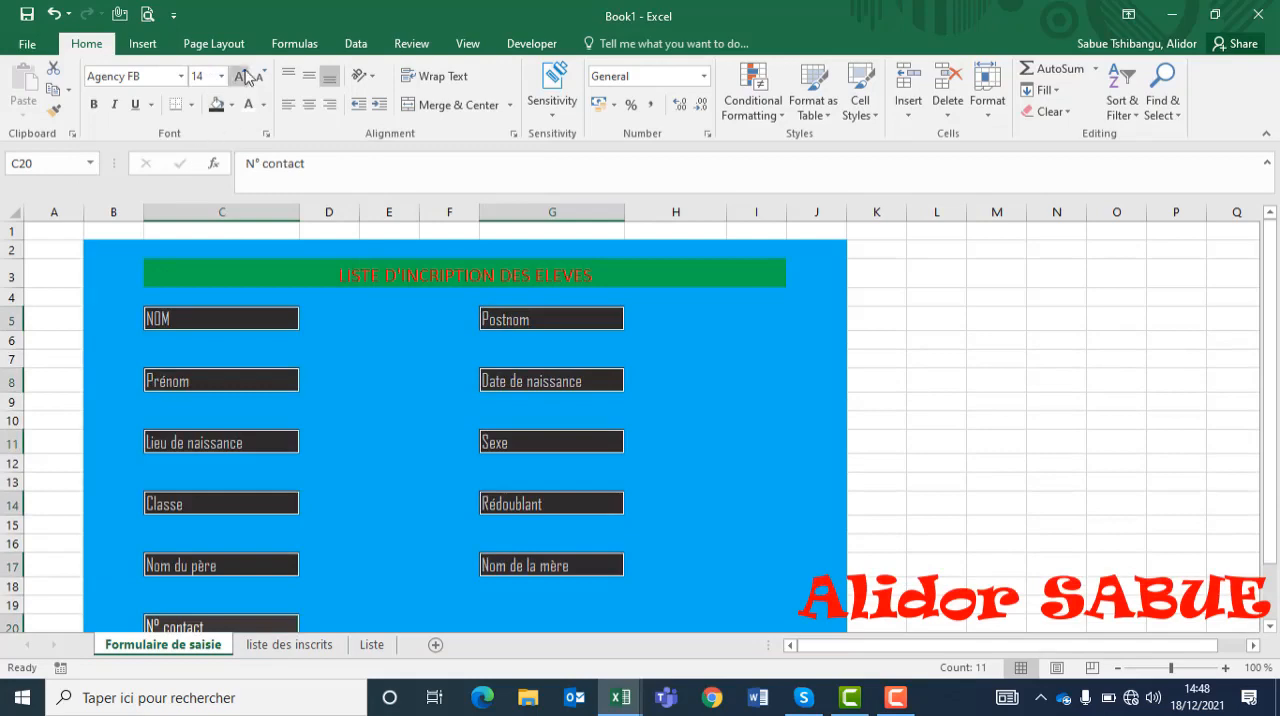
Step: Set the form title to size 20 in the Algerian font
{"action": "scroll", "coordinate": [295, 148], "scroll_direction": "down", "scroll_amount": 3}
{"action": "left_click_drag", "start_coordinate": [1276, 478], "coordinate": [1278, 390]}
{"action": "left_click", "coordinate": [494, 237]}
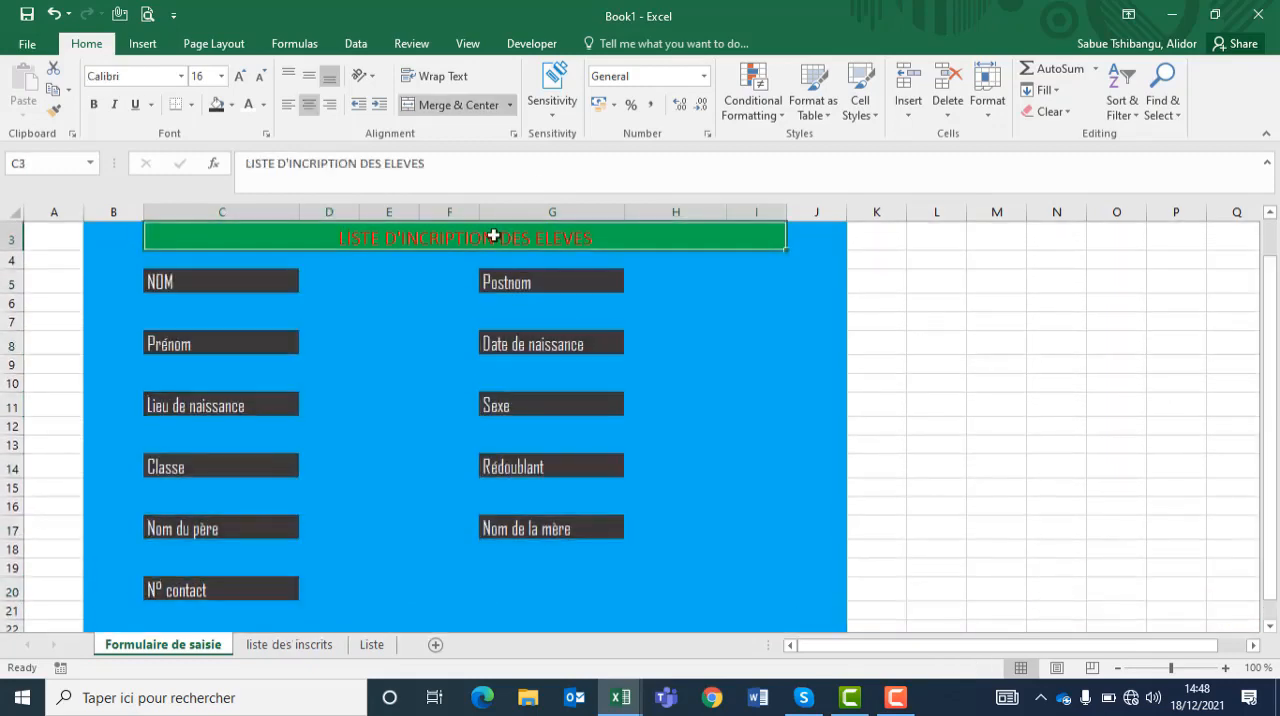
{"action": "left_click", "coordinate": [240, 77]}
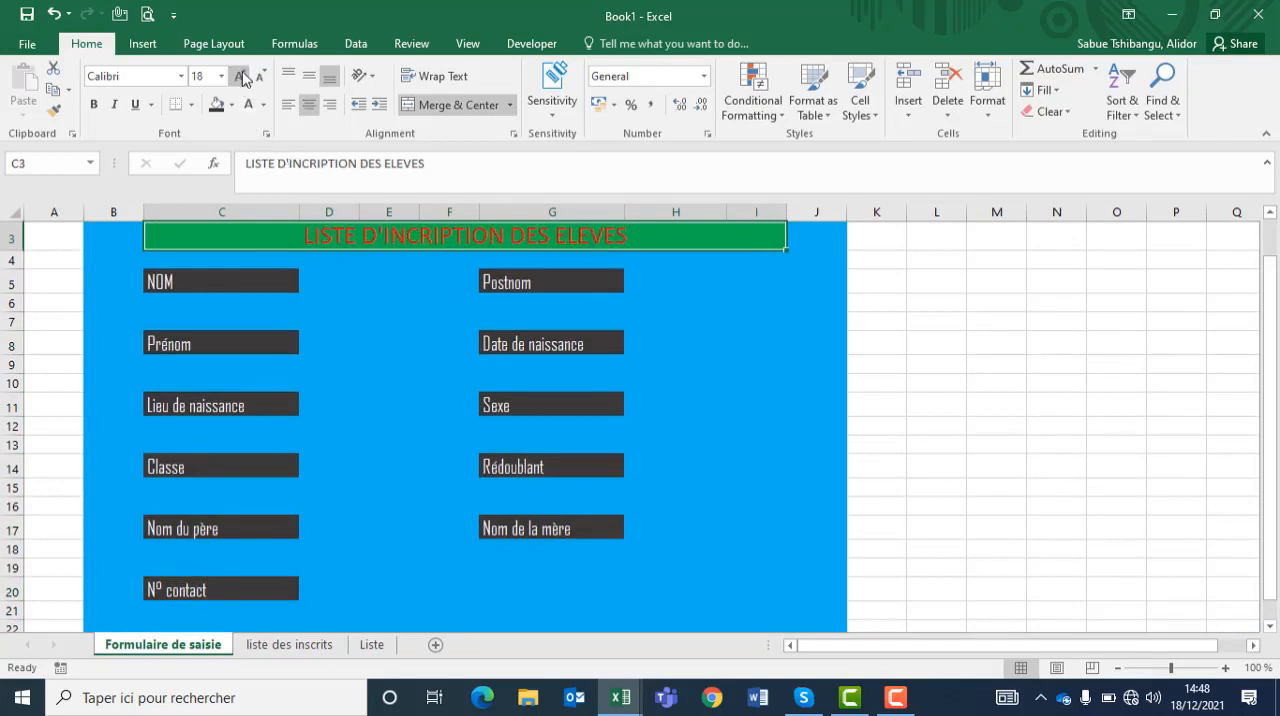
{"action": "left_click", "coordinate": [181, 76]}
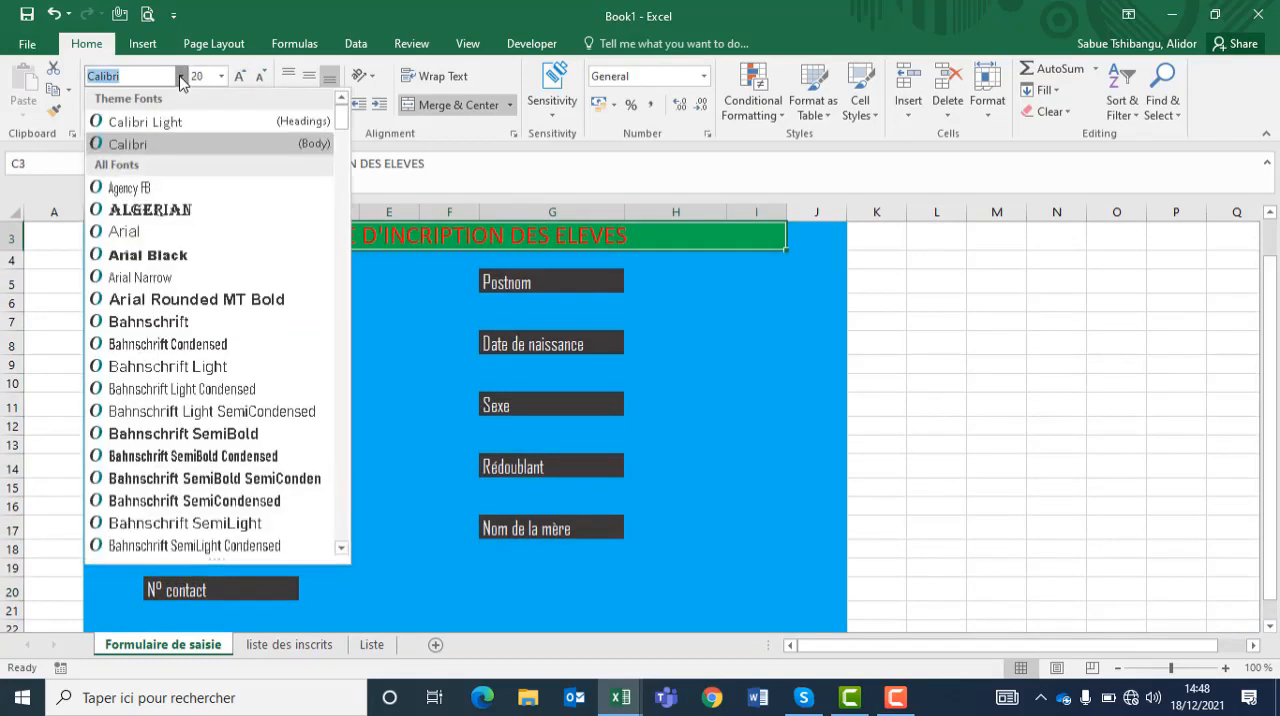
{"action": "left_click", "coordinate": [167, 216]}
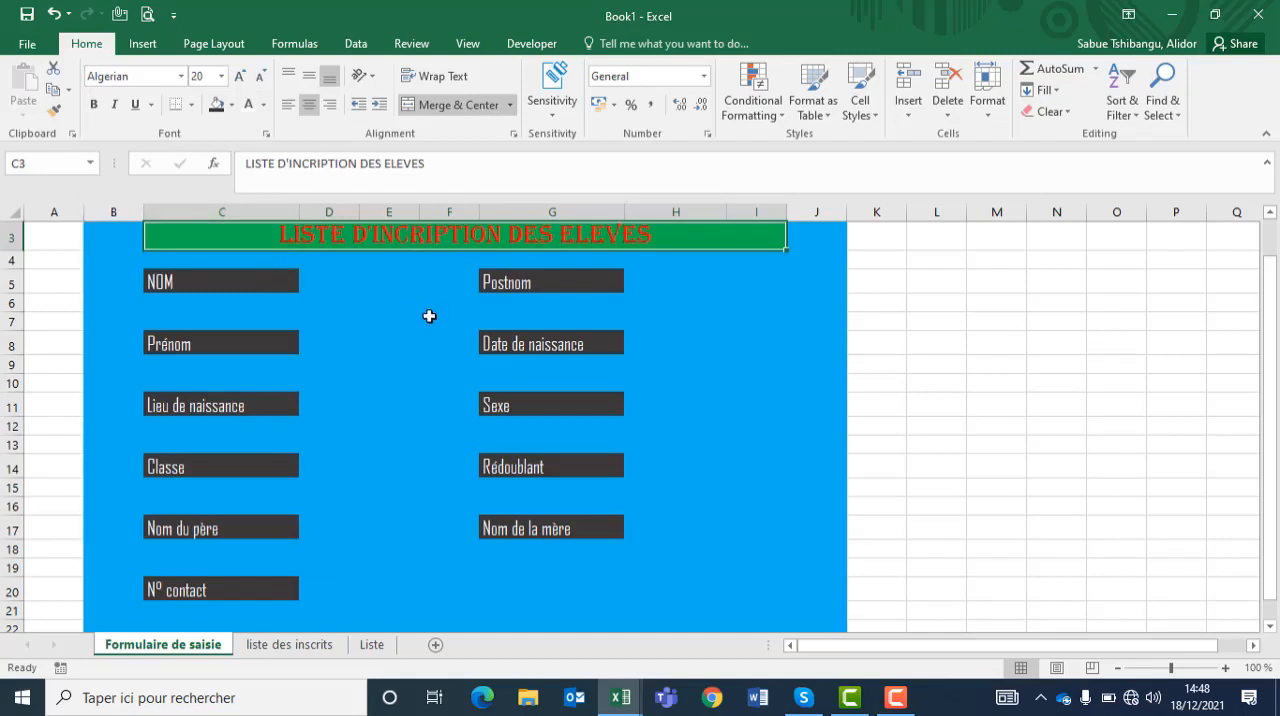
Step: Replace the word "LISTE" in the title with "FORMULAIRE"
{"action": "double_click", "coordinate": [310, 234]}
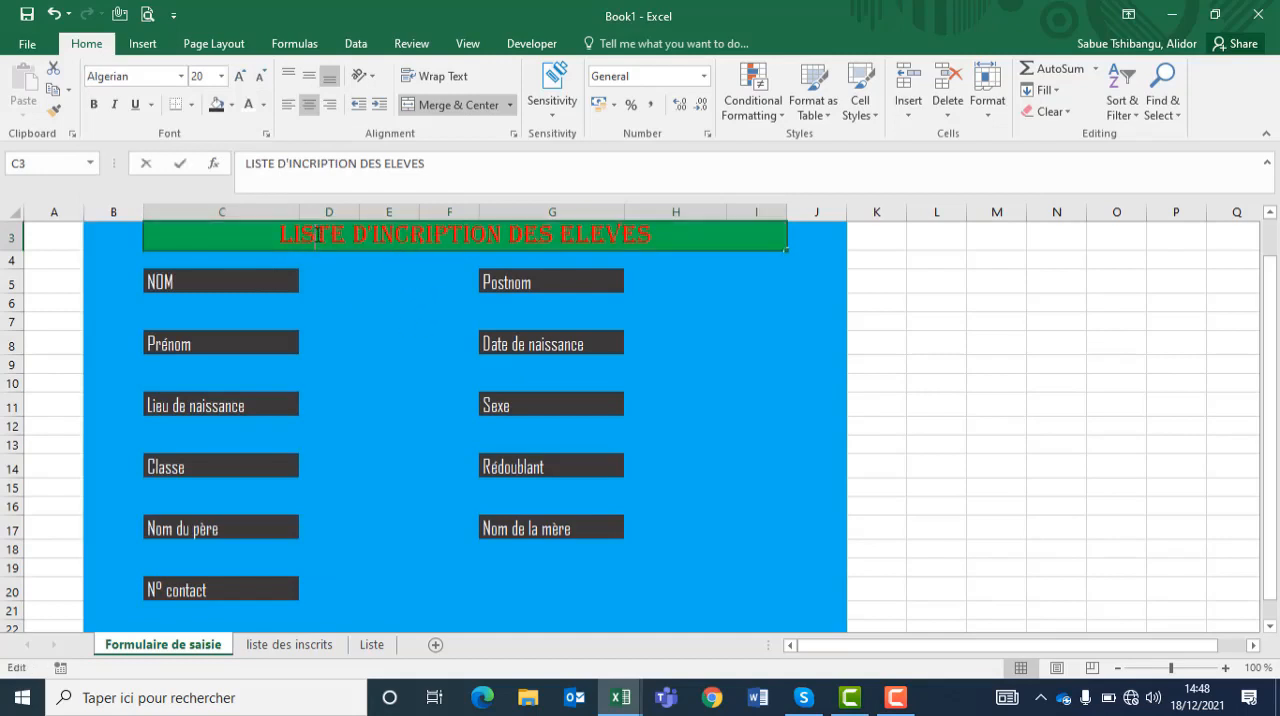
{"action": "double_click", "coordinate": [316, 234]}
{"action": "type", "text": "F"}
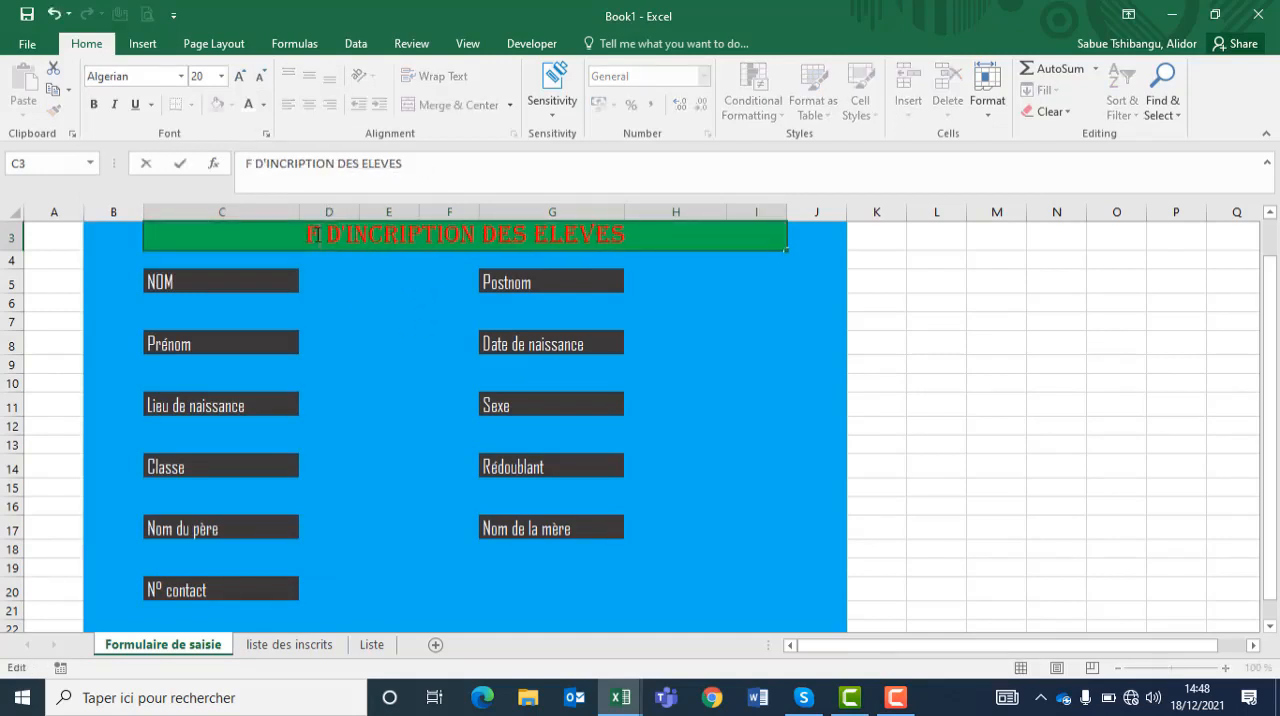
{"action": "type", "text": "ORMULA"}
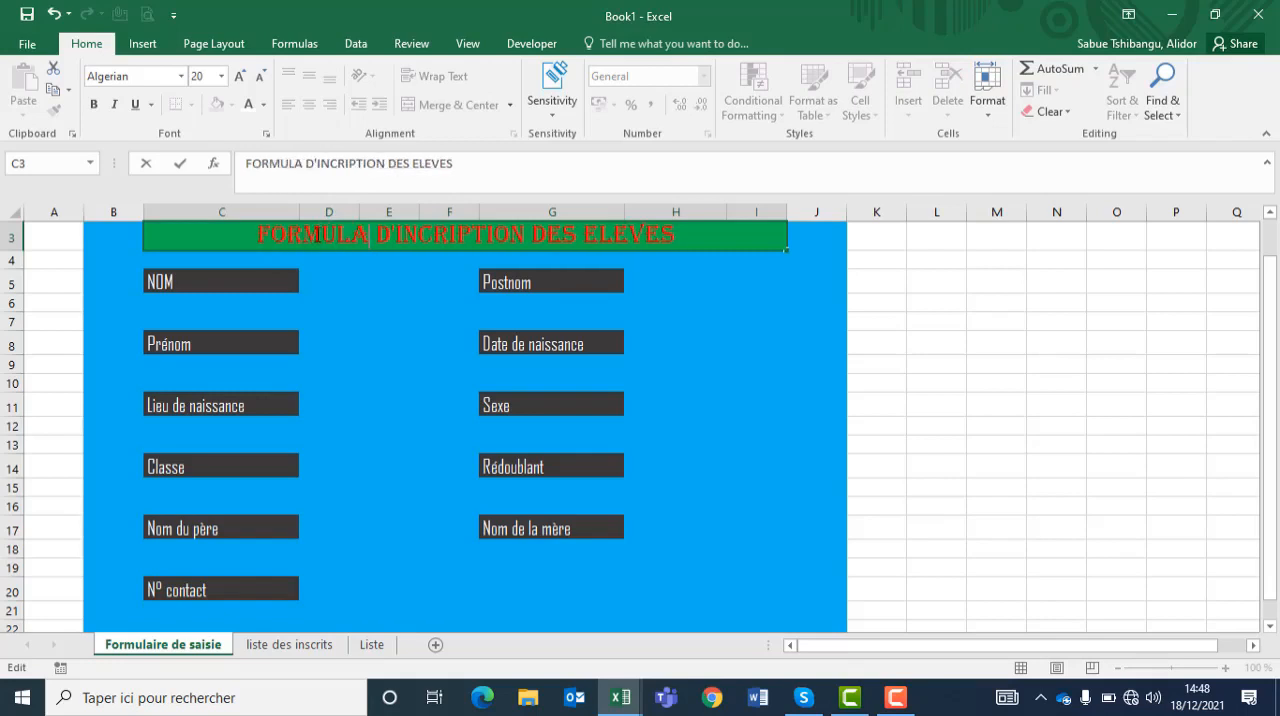
{"action": "type", "text": "IRE"}
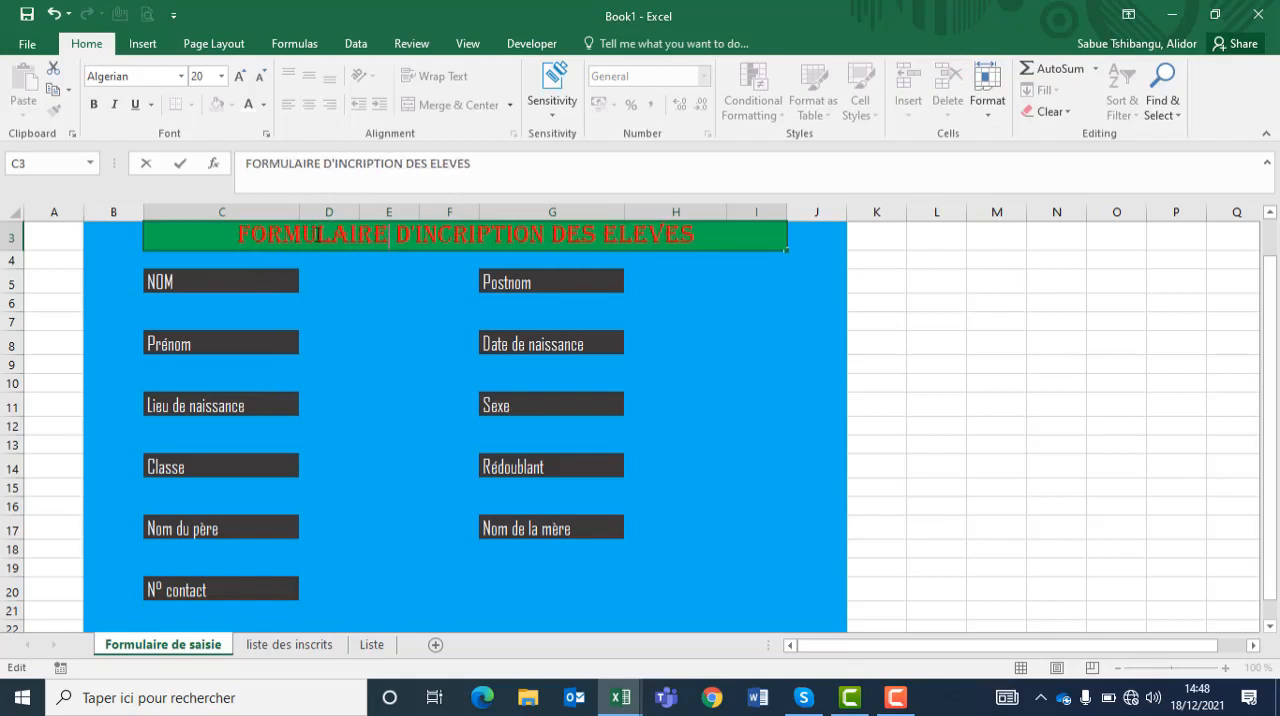
{"action": "left_click", "coordinate": [236, 282]}
Step: Fill the entry cells beneath all eleven field labels, from NOM to N° contact, with white
{"action": "left_click", "coordinate": [209, 306]}
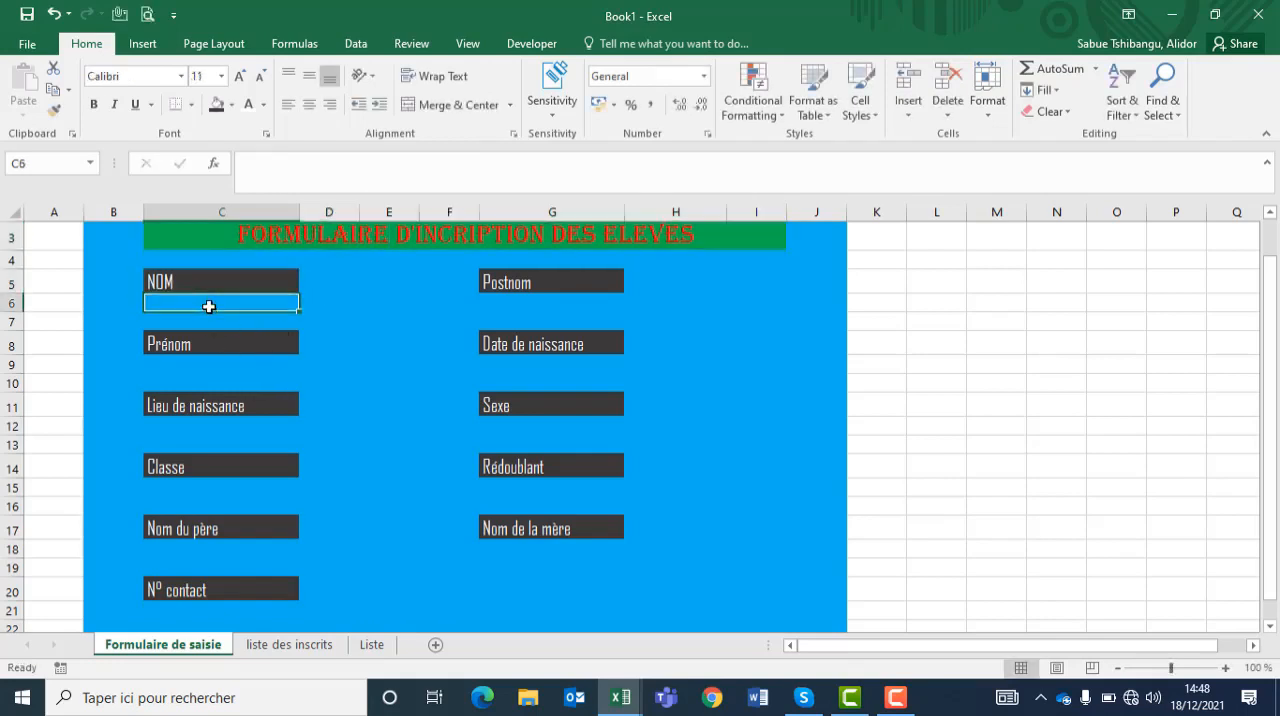
{"action": "left_click", "coordinate": [503, 302], "text": "ctrl"}
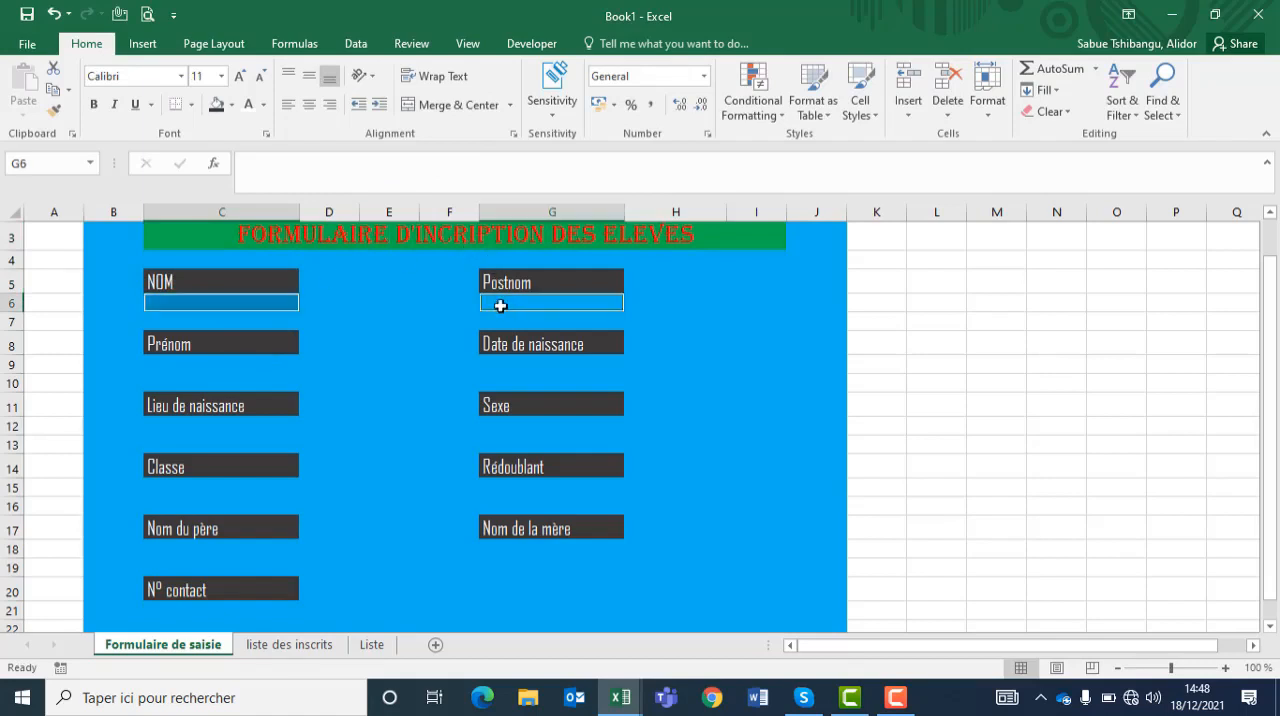
{"action": "left_click", "coordinate": [217, 364], "text": "ctrl"}
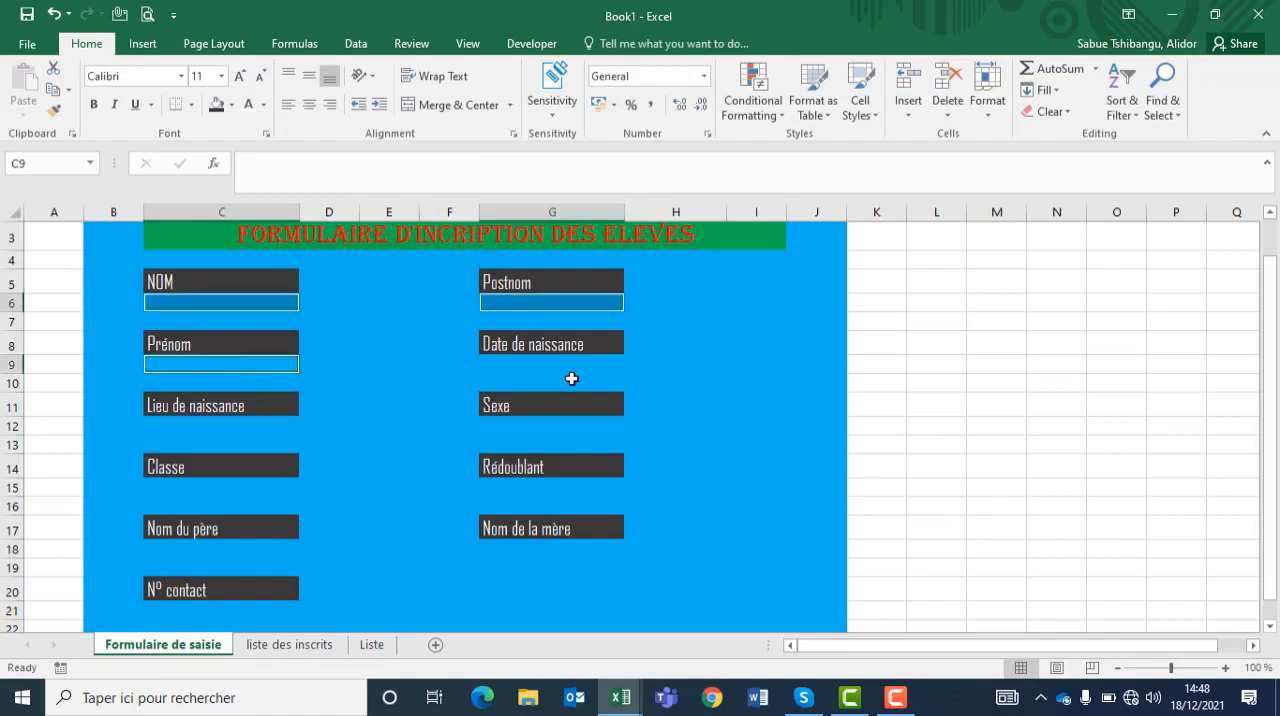
{"action": "left_click", "coordinate": [559, 361], "text": "ctrl"}
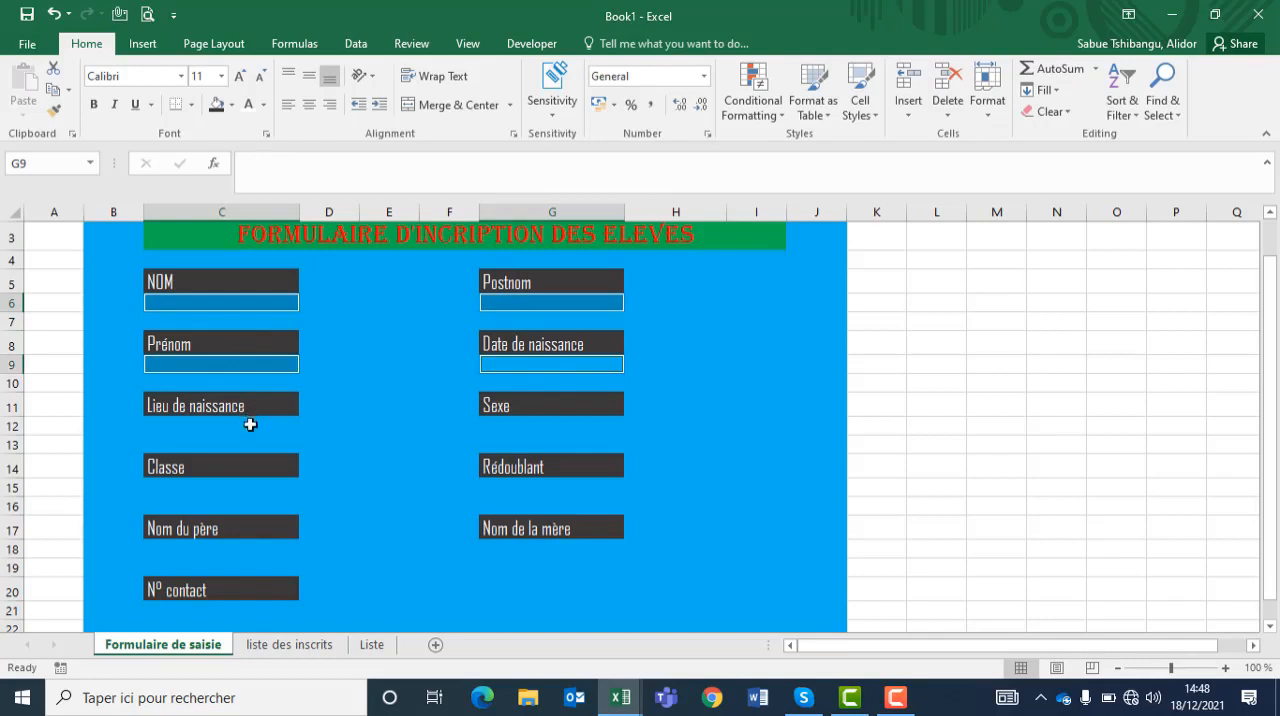
{"action": "left_click", "coordinate": [250, 424], "text": "ctrl"}
{"action": "left_click", "coordinate": [543, 424], "text": "ctrl"}
{"action": "left_click", "coordinate": [184, 486], "text": "ctrl"}
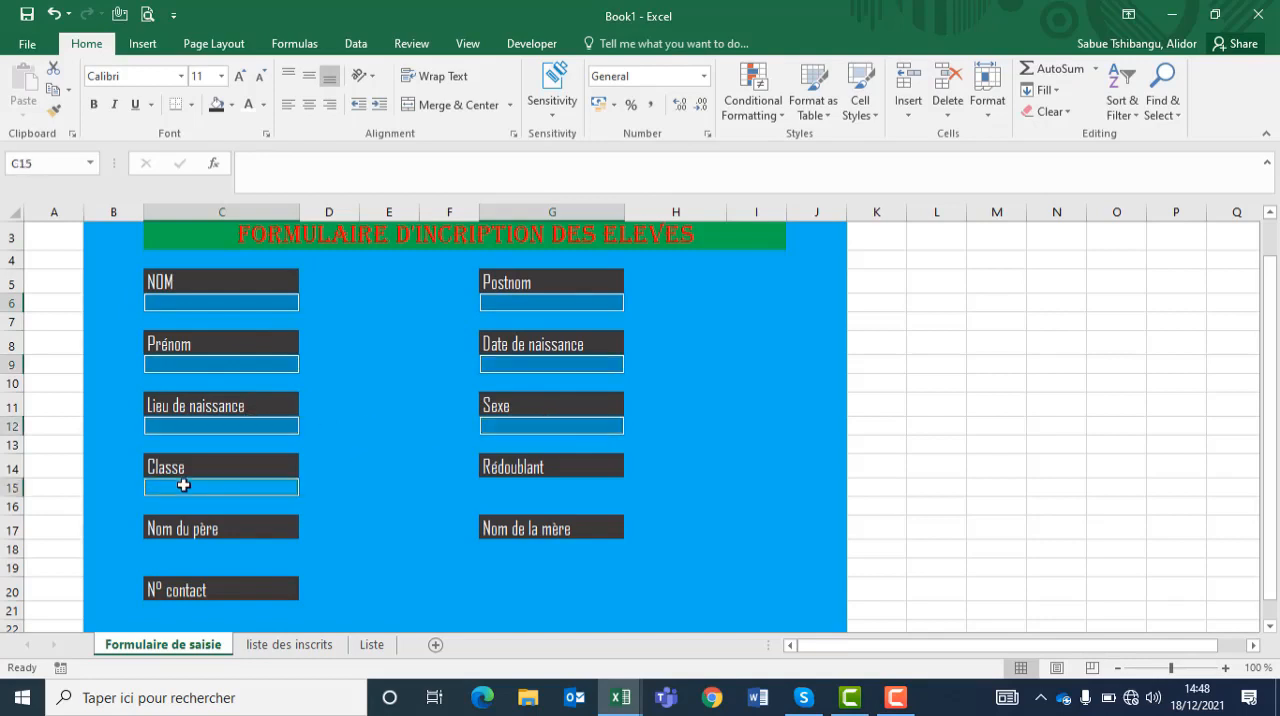
{"action": "left_click", "coordinate": [522, 484], "text": "ctrl"}
{"action": "left_click", "coordinate": [215, 544], "text": "ctrl"}
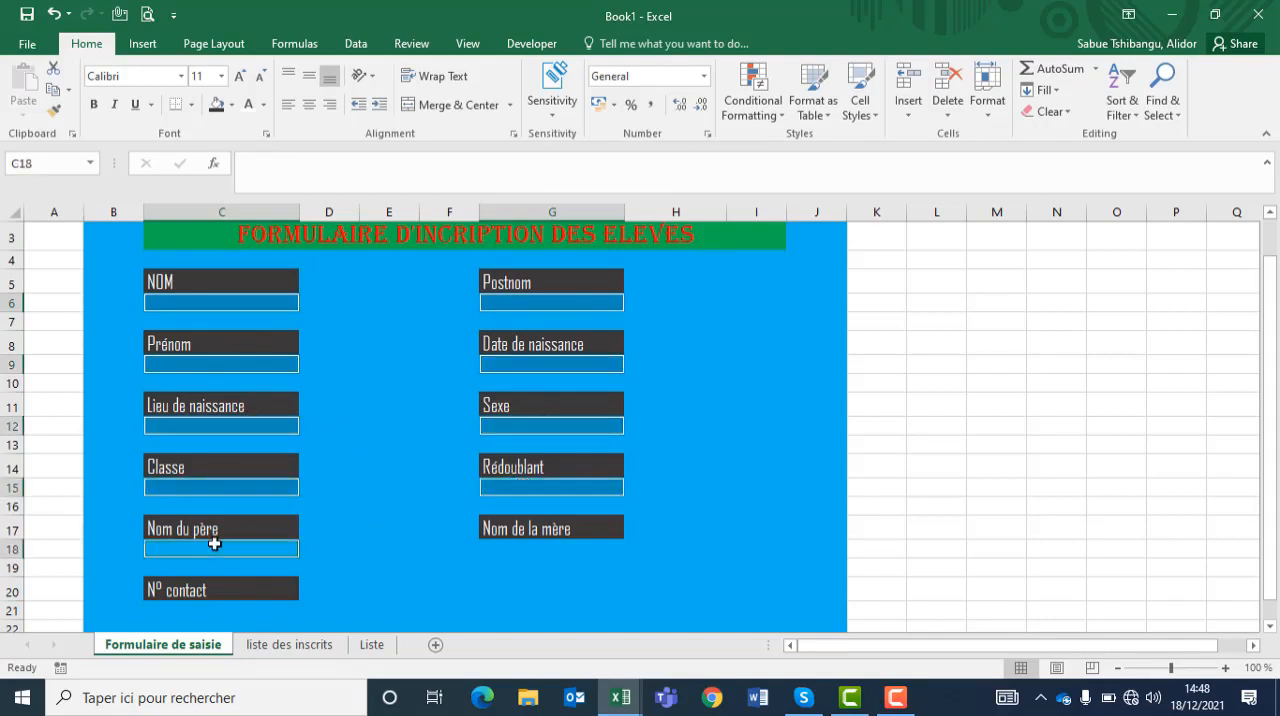
{"action": "left_click", "coordinate": [520, 548], "text": "ctrl"}
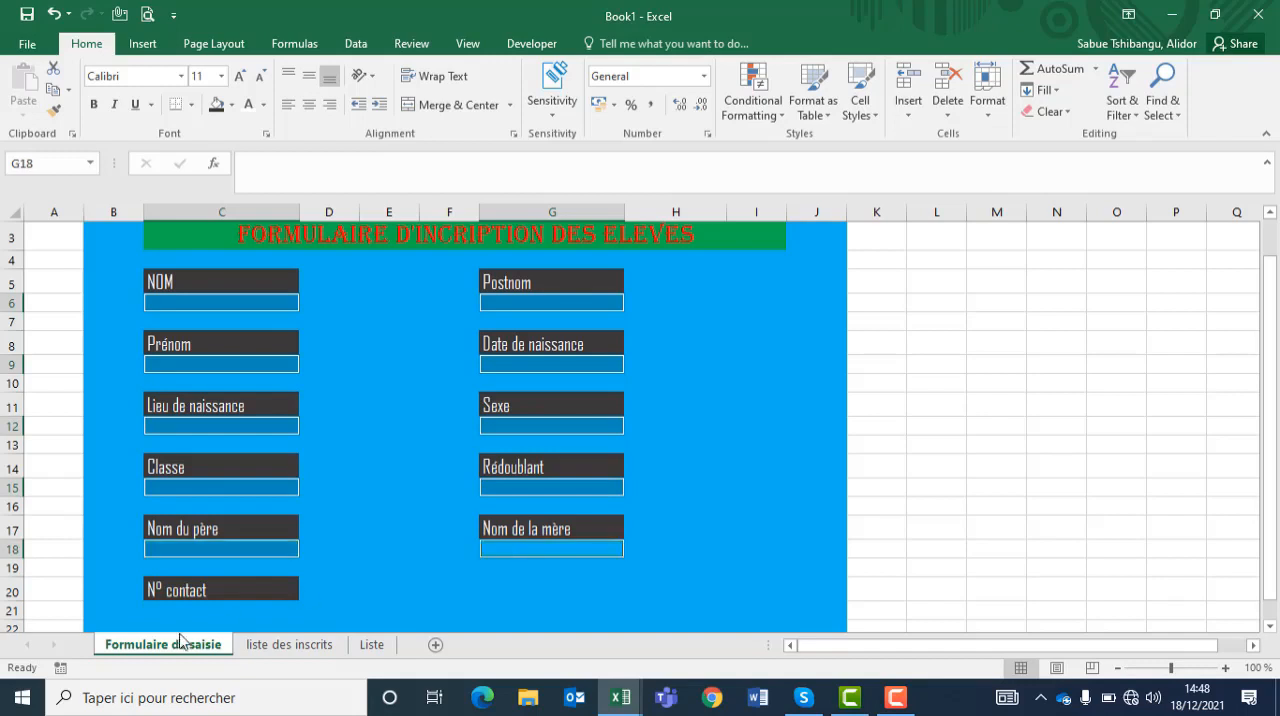
{"action": "left_click", "coordinate": [184, 610], "text": "ctrl"}
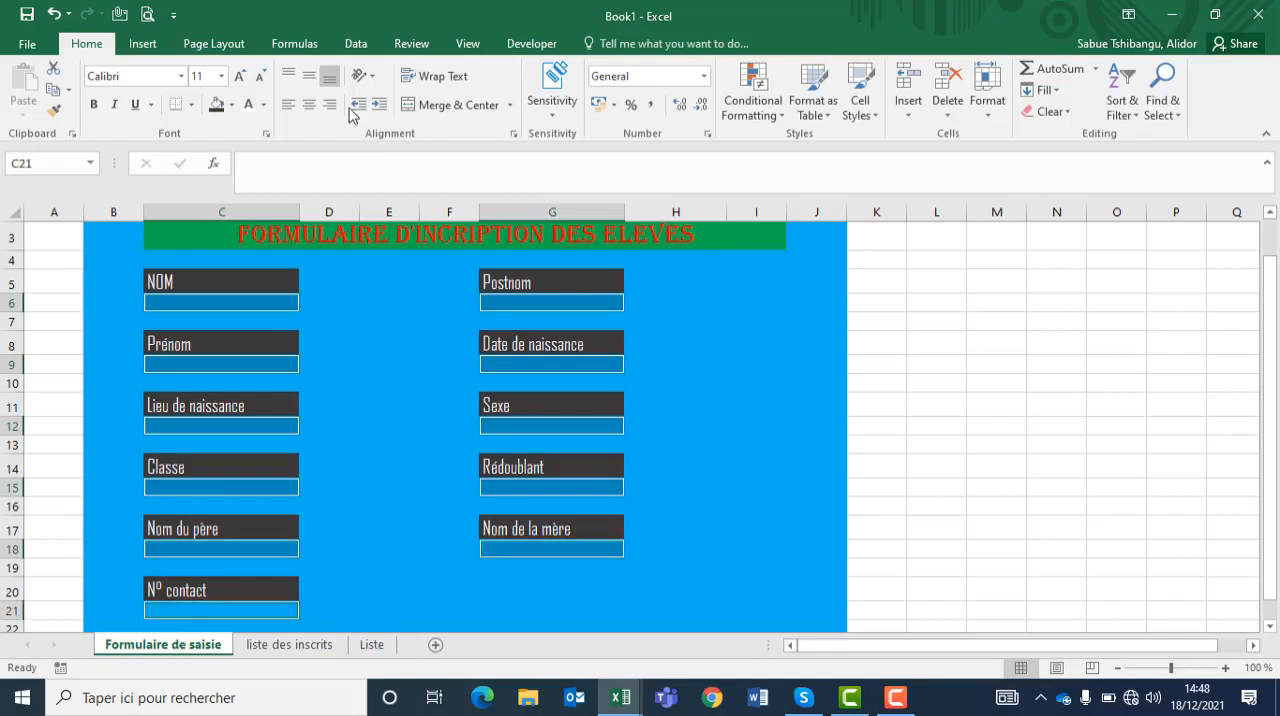
{"action": "left_click", "coordinate": [233, 105]}
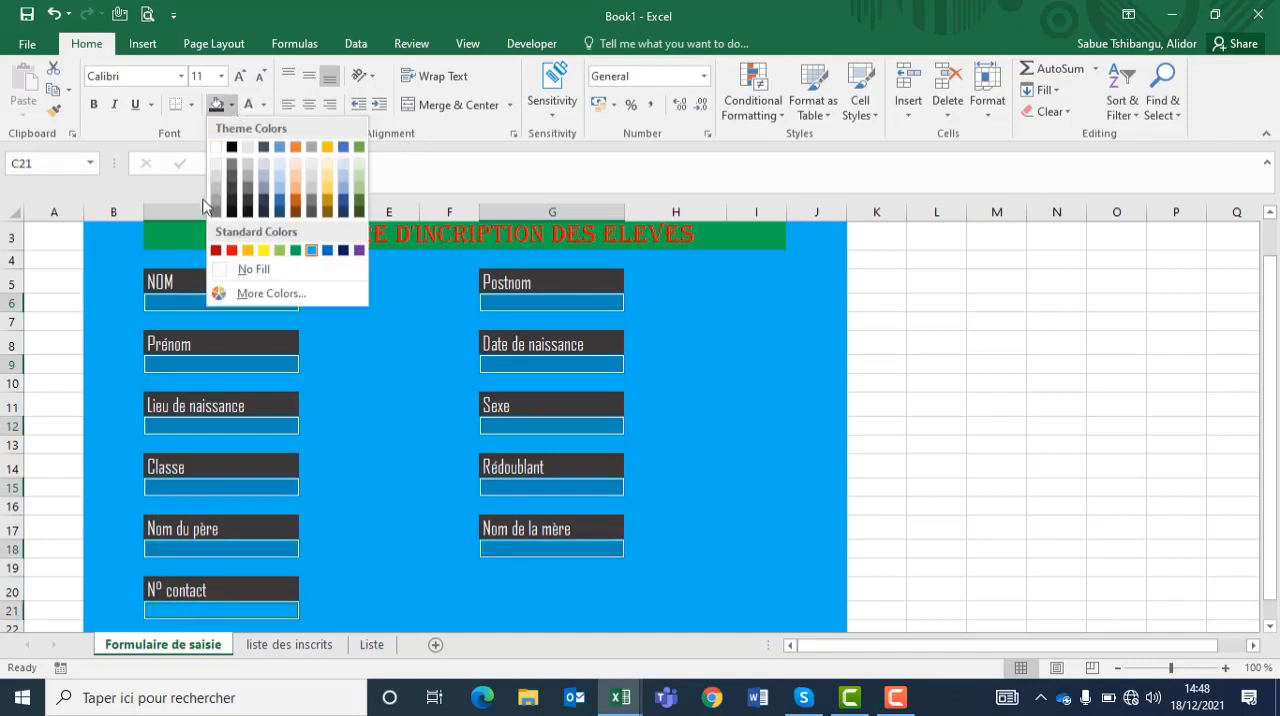
{"action": "left_click", "coordinate": [216, 163]}
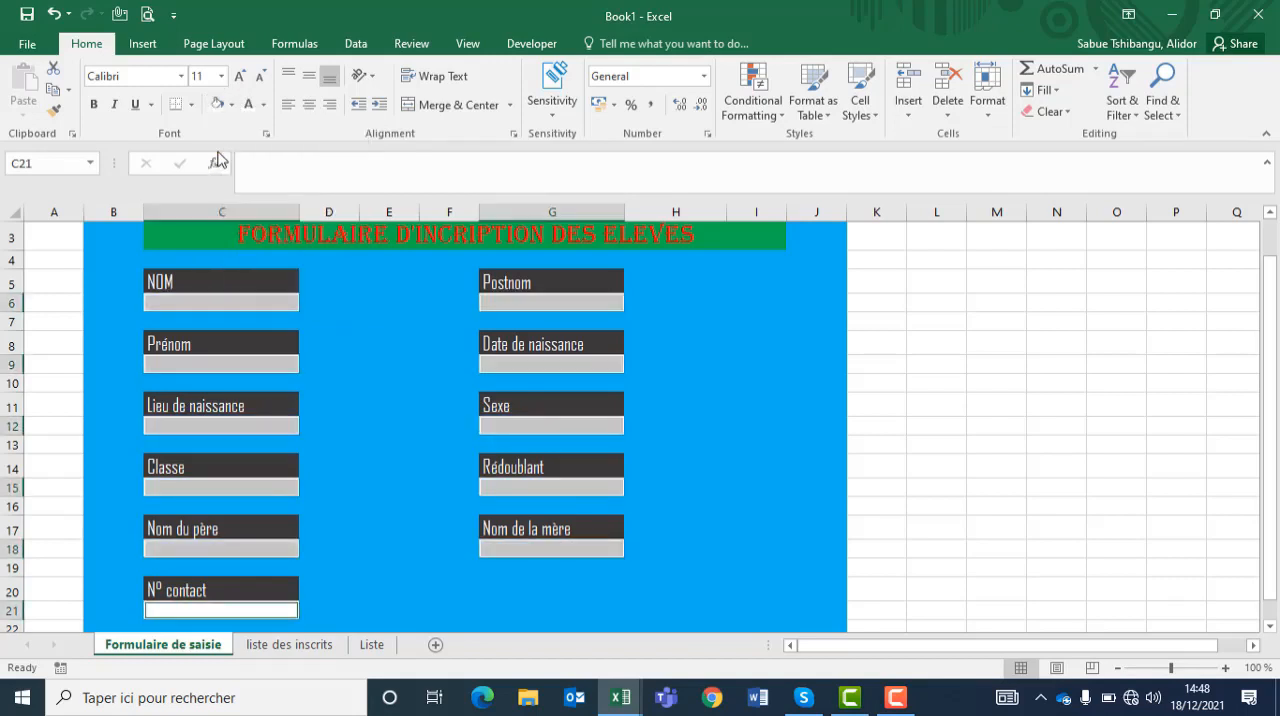
{"action": "left_click", "coordinate": [207, 302]}
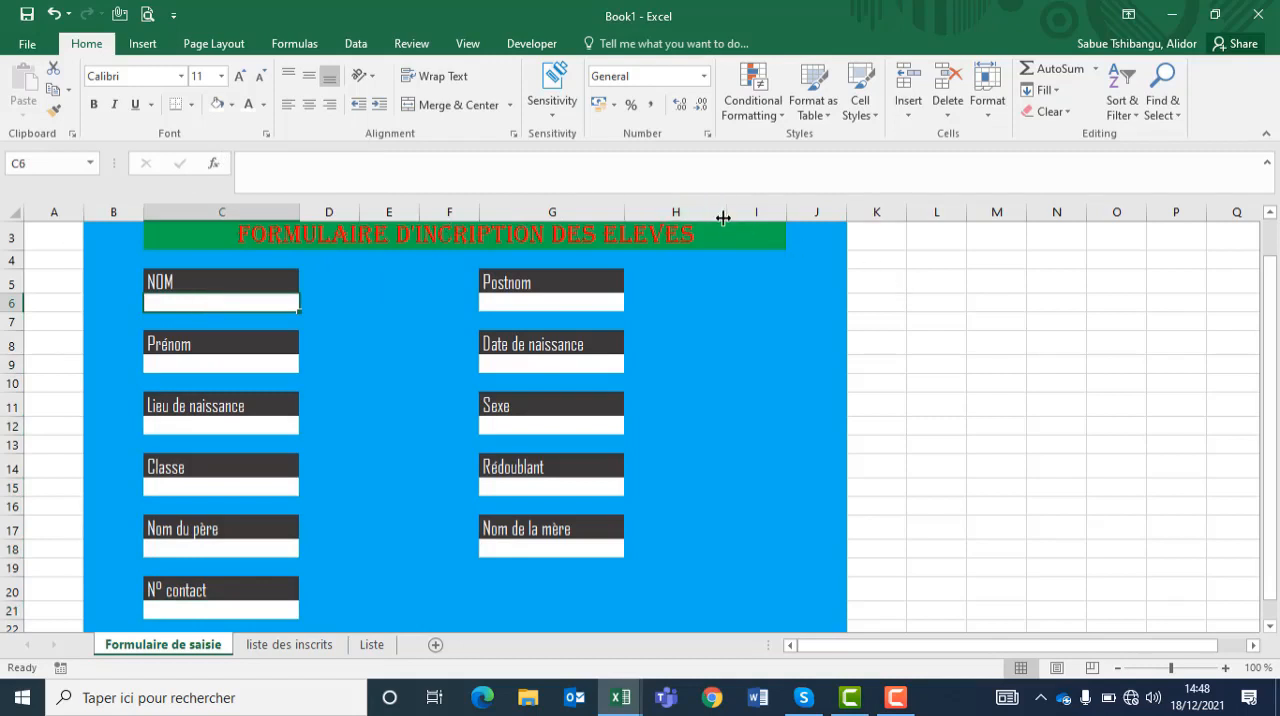
Step: Narrow column H of the form to reduce the empty space beside the second group of fields
{"action": "left_click_drag", "start_coordinate": [729, 217], "coordinate": [674, 217]}
{"action": "left_click", "coordinate": [704, 378]}
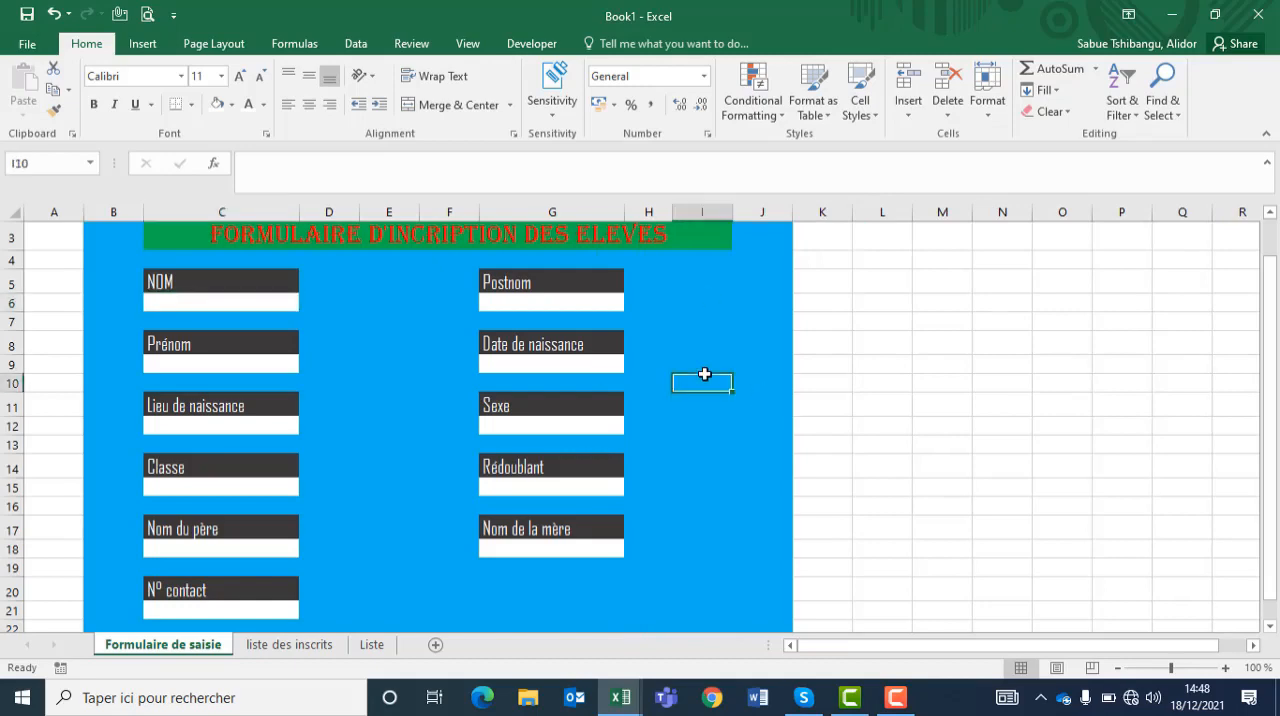
{"action": "left_click_drag", "start_coordinate": [1270, 445], "coordinate": [1270, 458]}
{"action": "left_click_drag", "start_coordinate": [1279, 515], "coordinate": [1277, 395]}
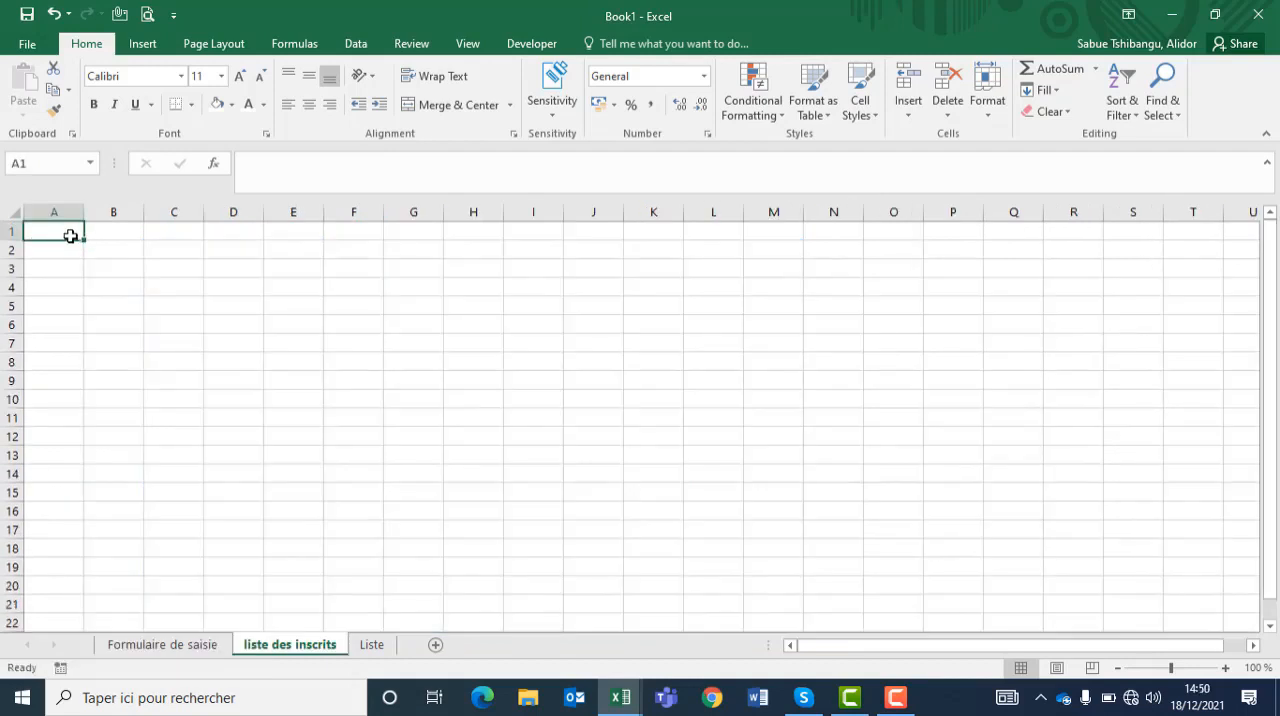
Step: Enter the headers Nom, Postnom and PréNOM in cells A1 to C1 of the liste des inscrits sheet
{"action": "type", "text": "n"}
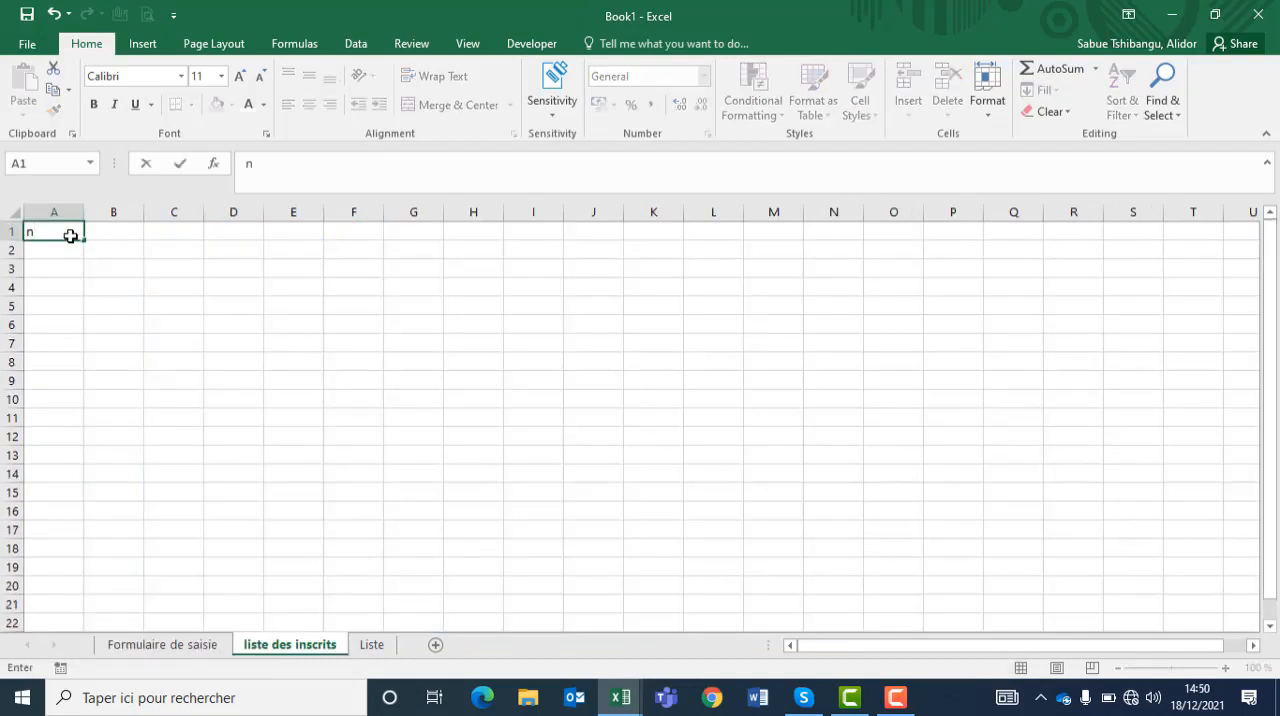
{"action": "type", "text": "om"}
{"action": "key", "text": "Tab"}
{"action": "type", "text": "Post"}
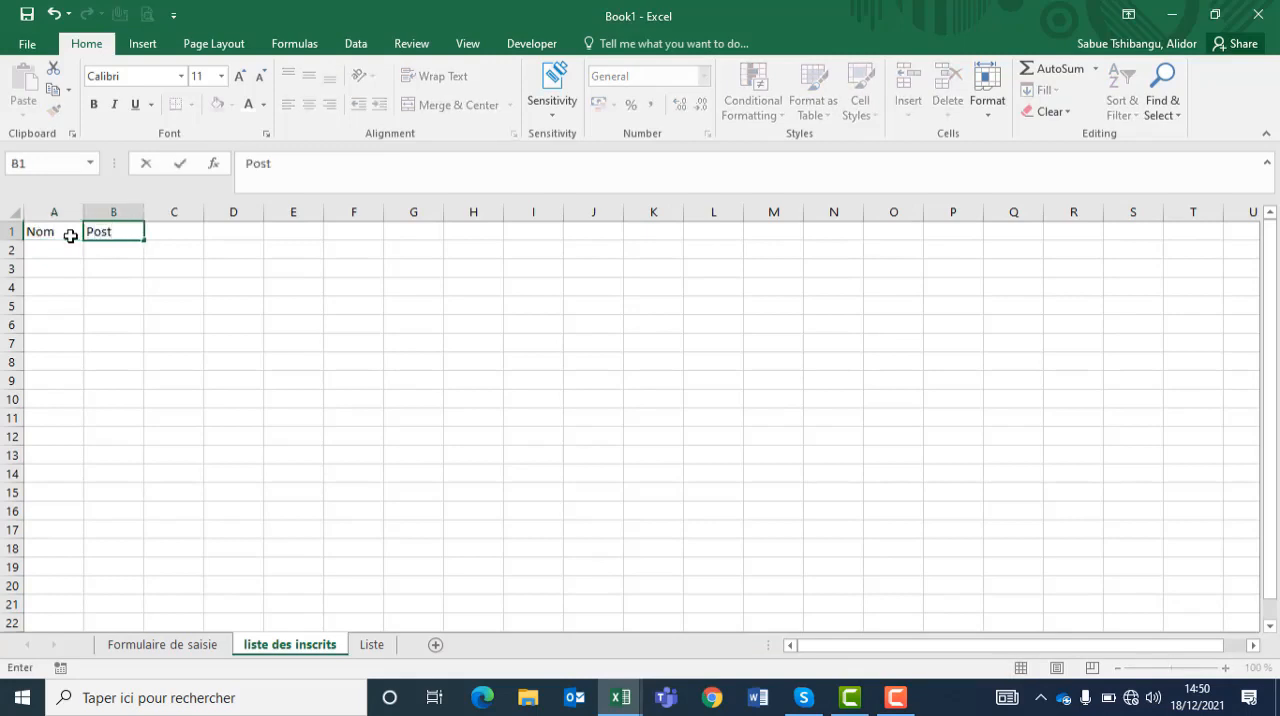
{"action": "type", "text": "nom"}
{"action": "key", "text": "Tab"}
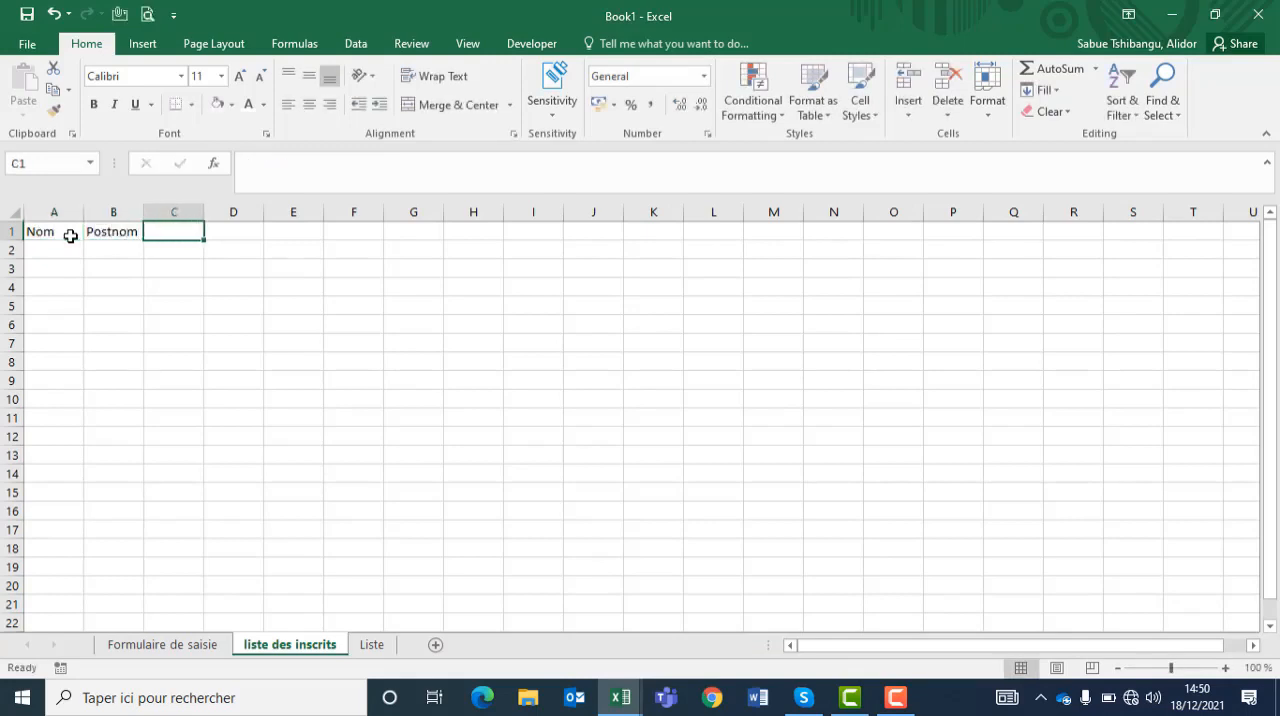
{"action": "type", "text": "Pré"}
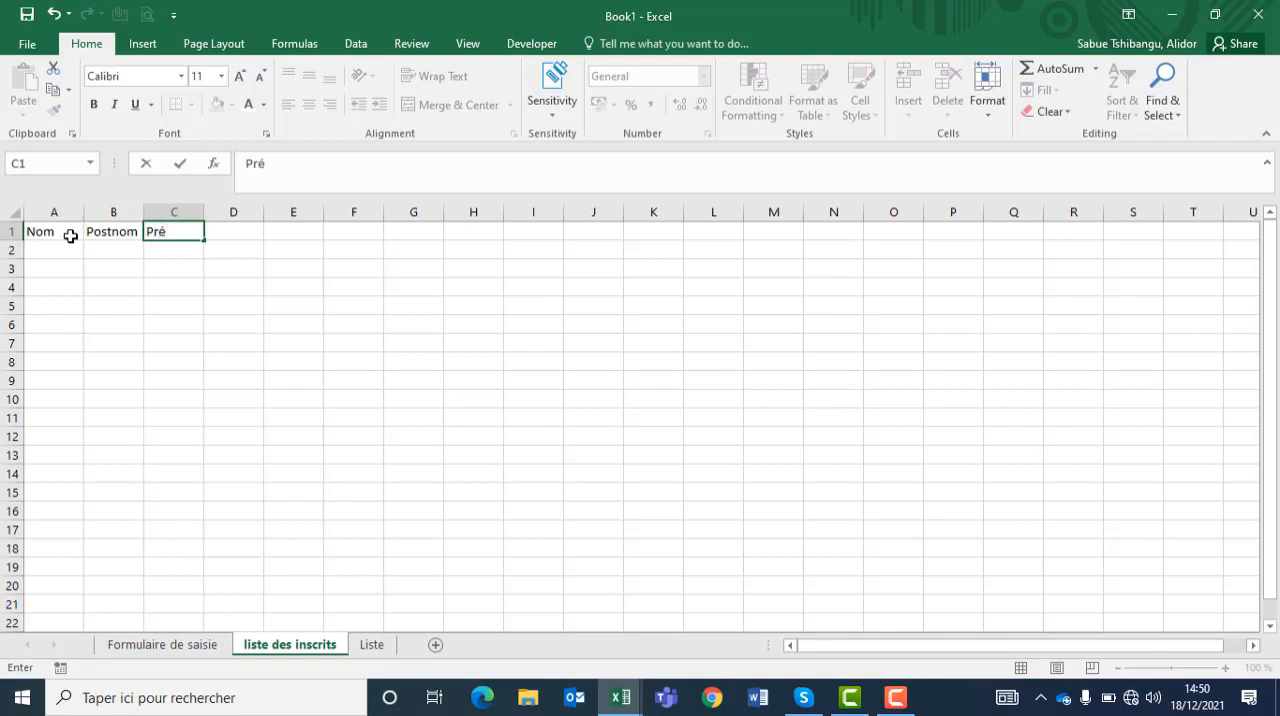
{"action": "key", "text": "BackSpace"}
{"action": "key", "text": "BackSpace"}
{"action": "type", "text": "NOM"}
{"action": "key", "text": "Tab"}
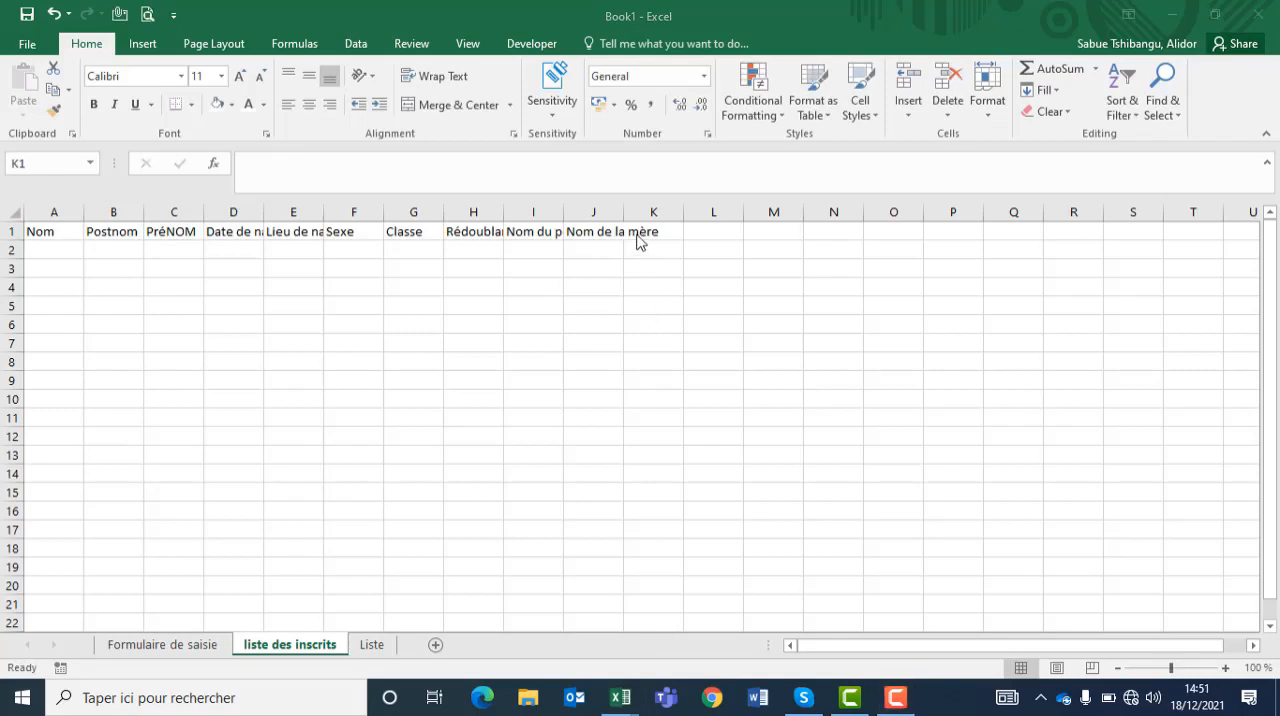
Step: Enter the header "N° contact" in cell K1
{"action": "left_click", "coordinate": [636, 233]}
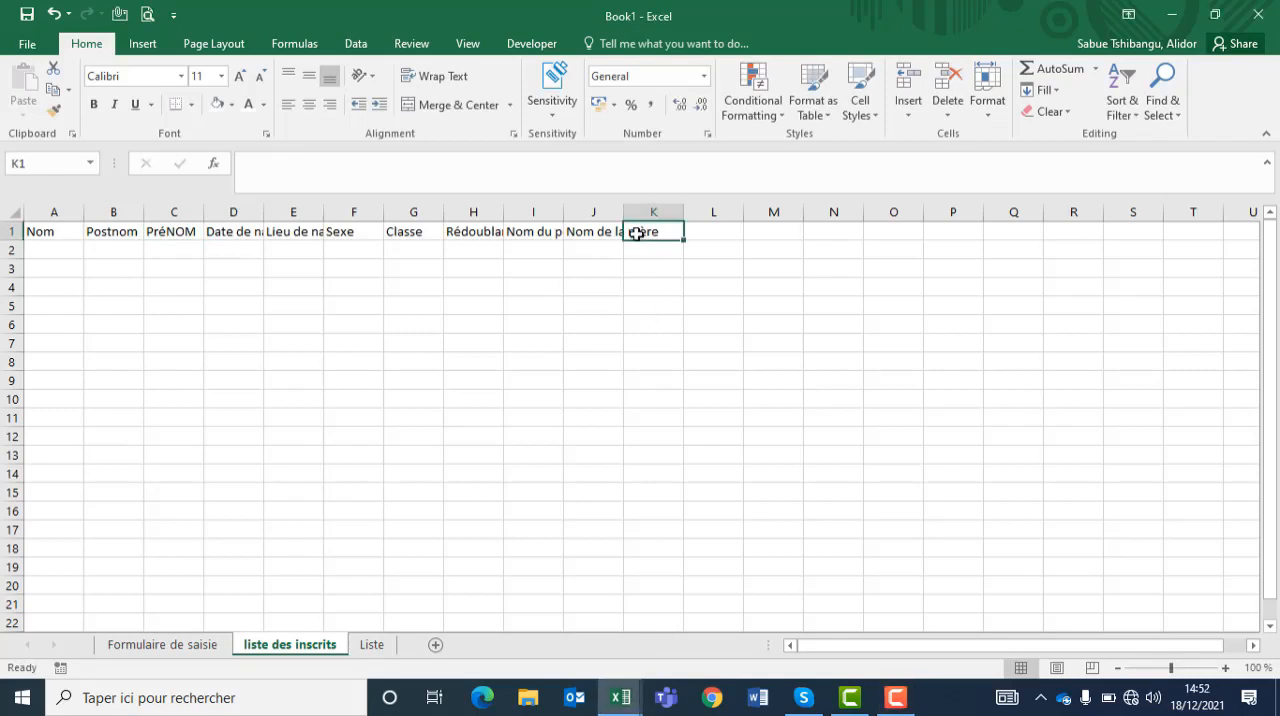
{"action": "type", "text": "N"}
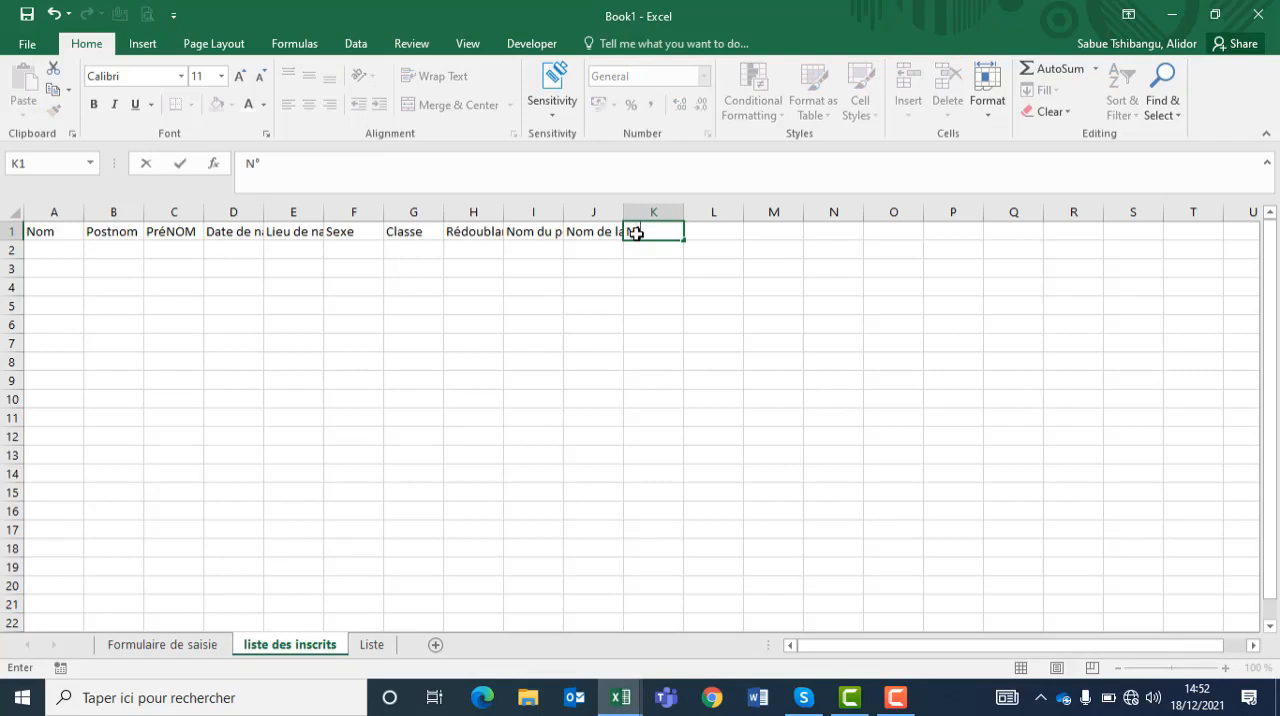
{"action": "type", "text": "° contact"}
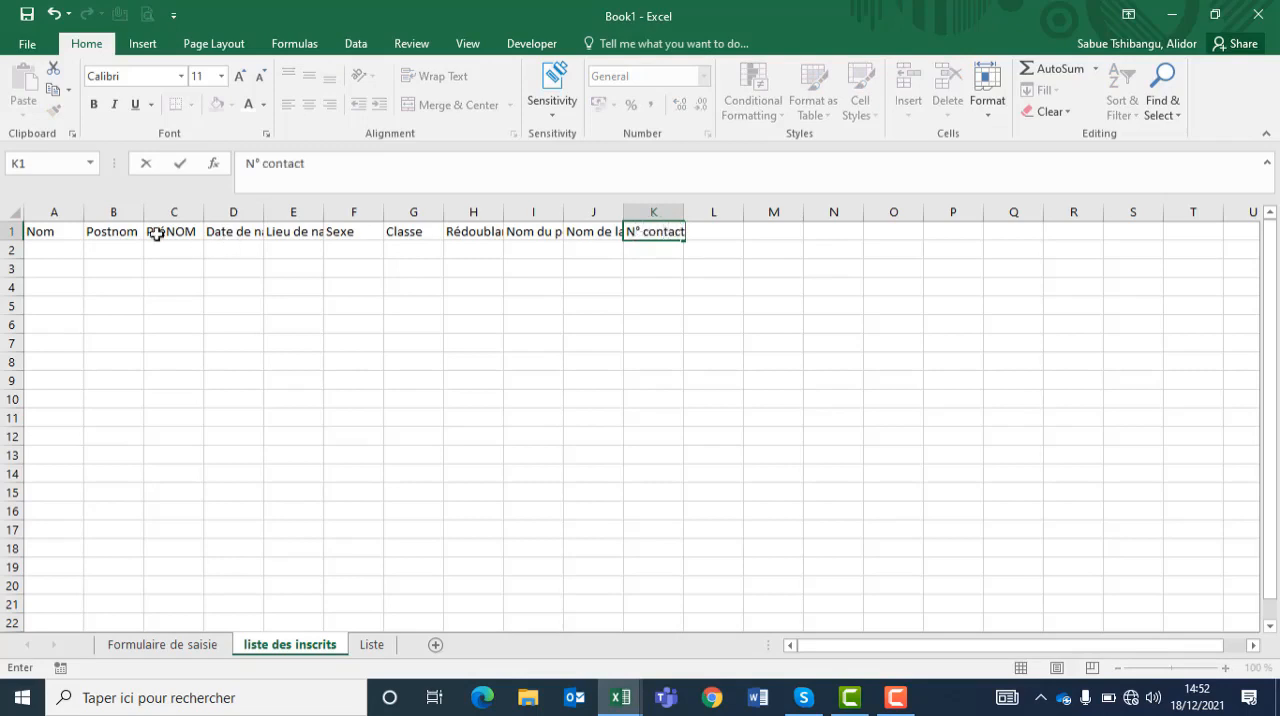
Step: Convert the header range A1:K1 into a table that has headers
{"action": "left_click_drag", "start_coordinate": [34, 231], "coordinate": [675, 232]}
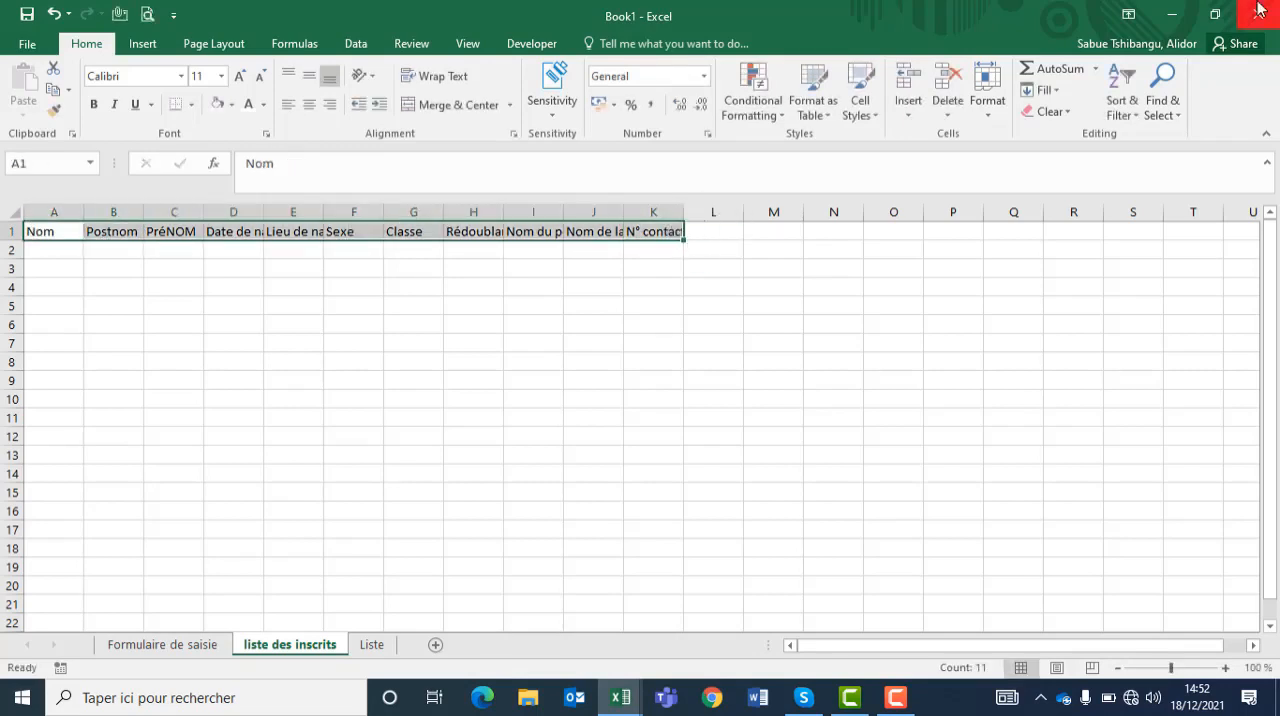
{"action": "left_click", "coordinate": [145, 44]}
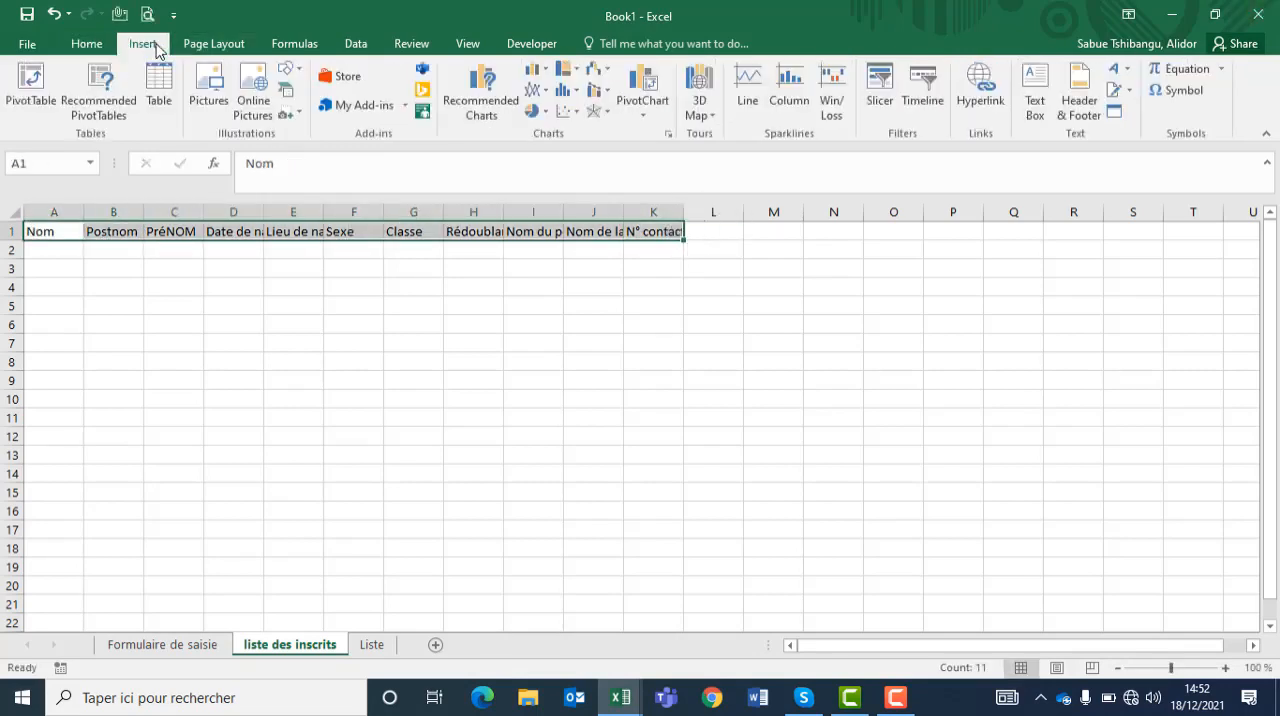
{"action": "left_click", "coordinate": [162, 86]}
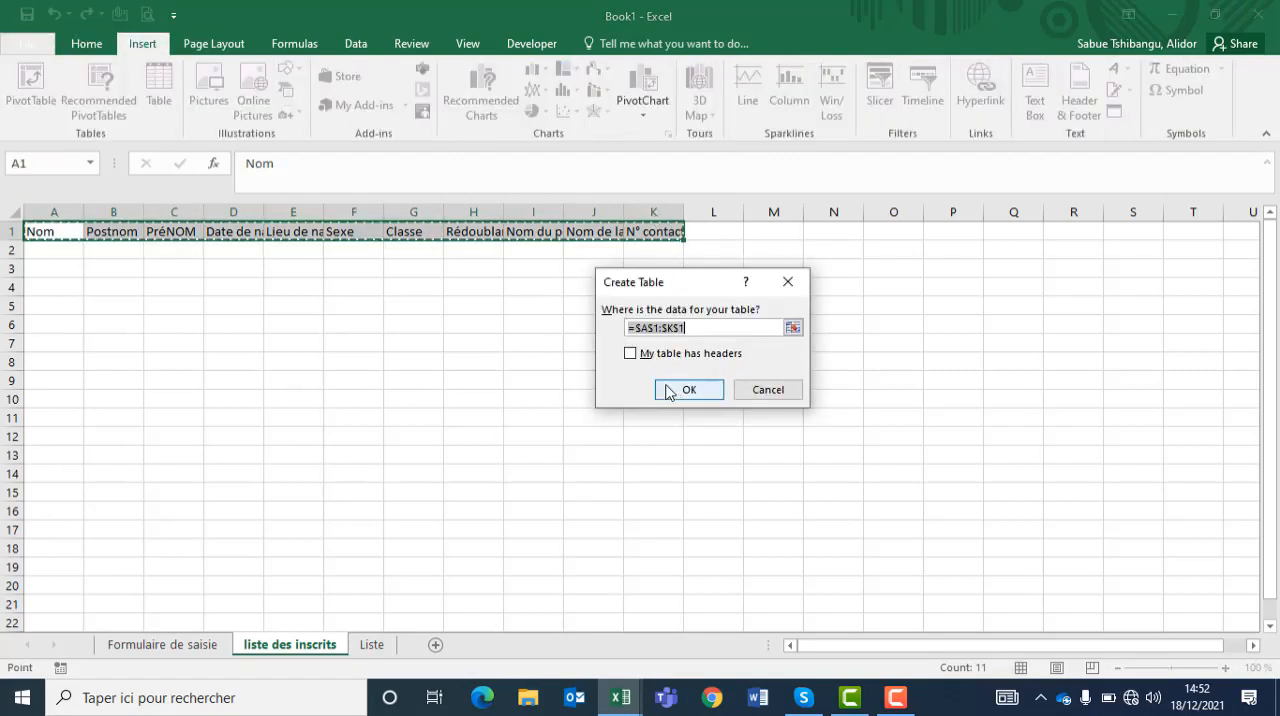
{"action": "left_click", "coordinate": [629, 354]}
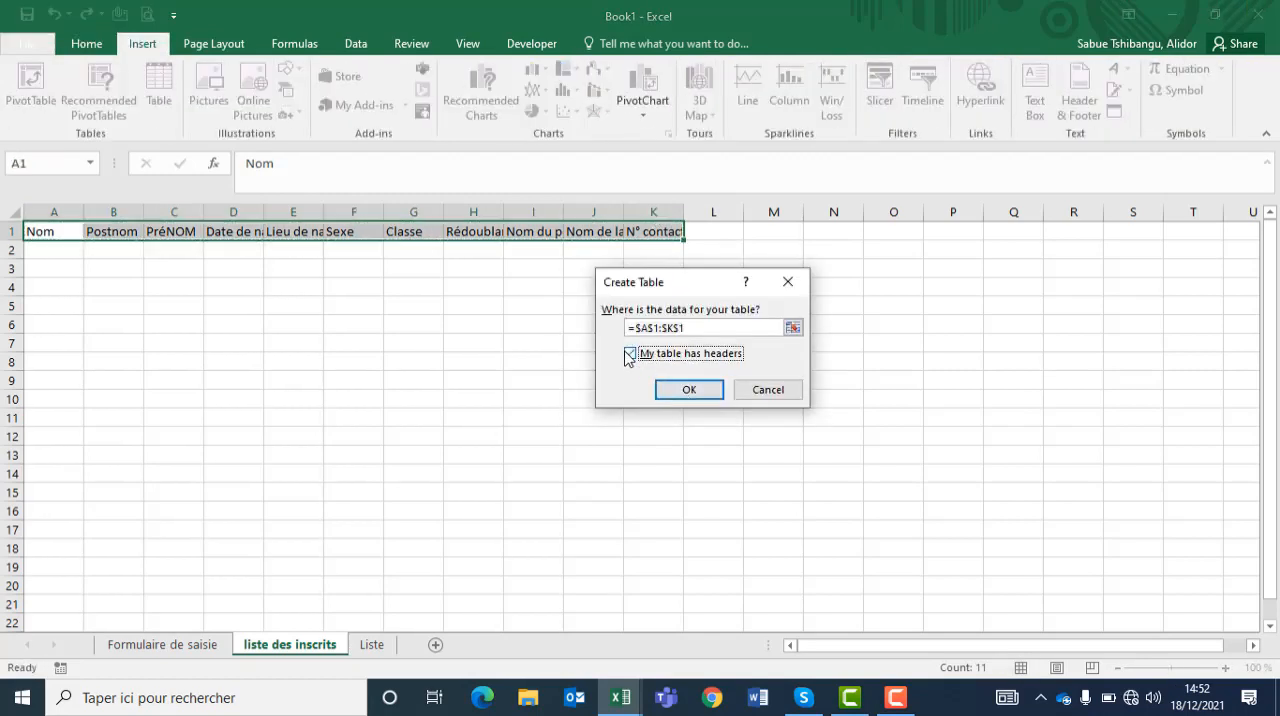
{"action": "left_click", "coordinate": [688, 390]}
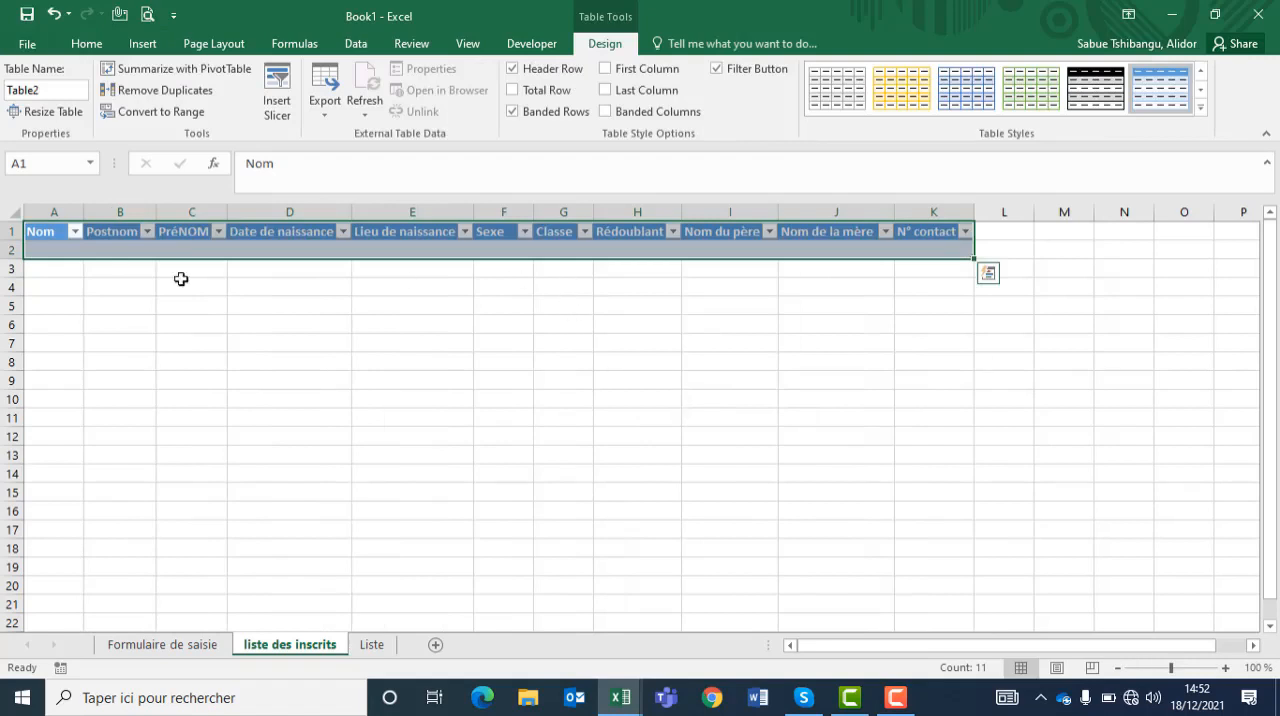
Step: Apply All Borders to the table's empty row, cells A2 to K2
{"action": "left_click", "coordinate": [62, 251]}
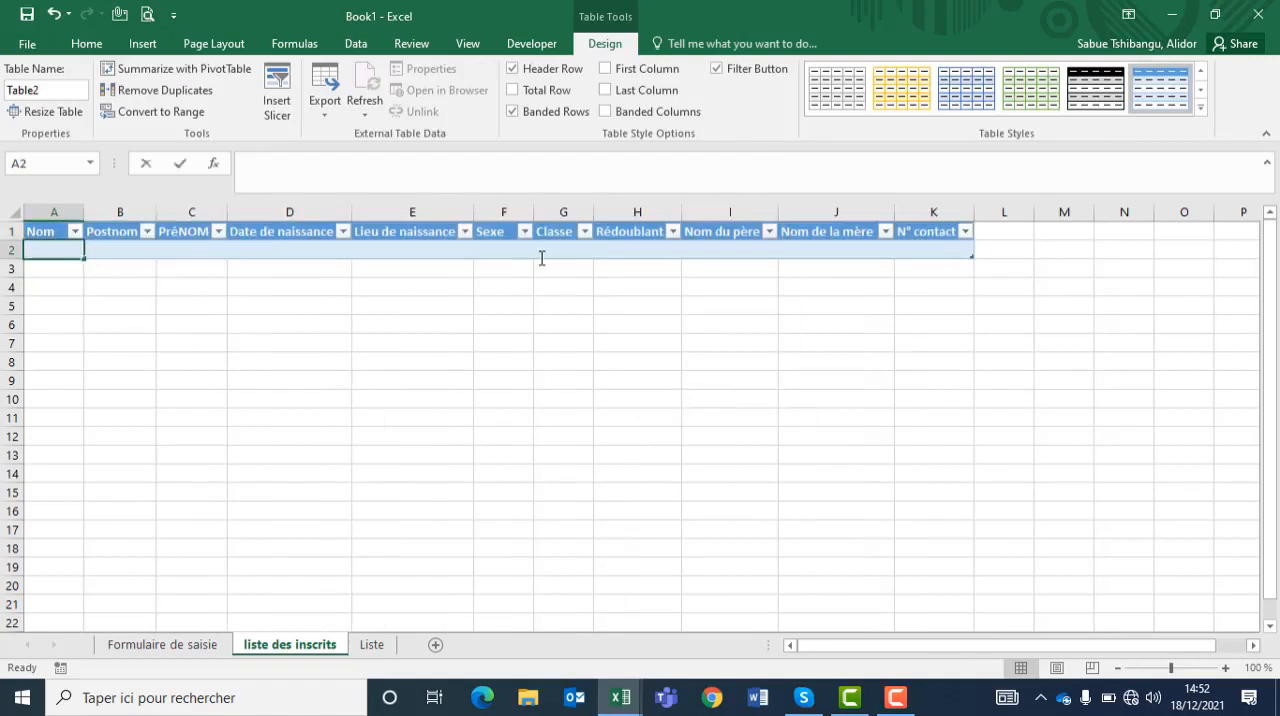
{"action": "left_click", "coordinate": [317, 283]}
{"action": "left_click_drag", "start_coordinate": [80, 252], "coordinate": [971, 251]}
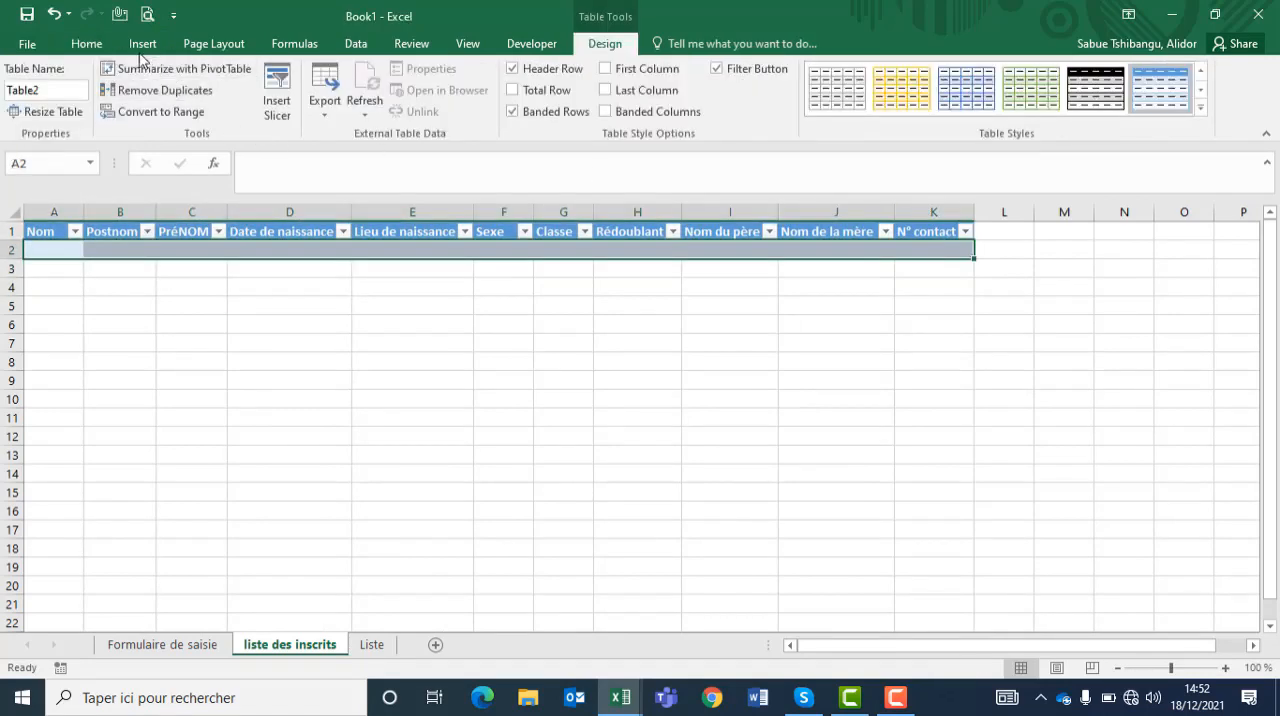
{"action": "left_click", "coordinate": [86, 44]}
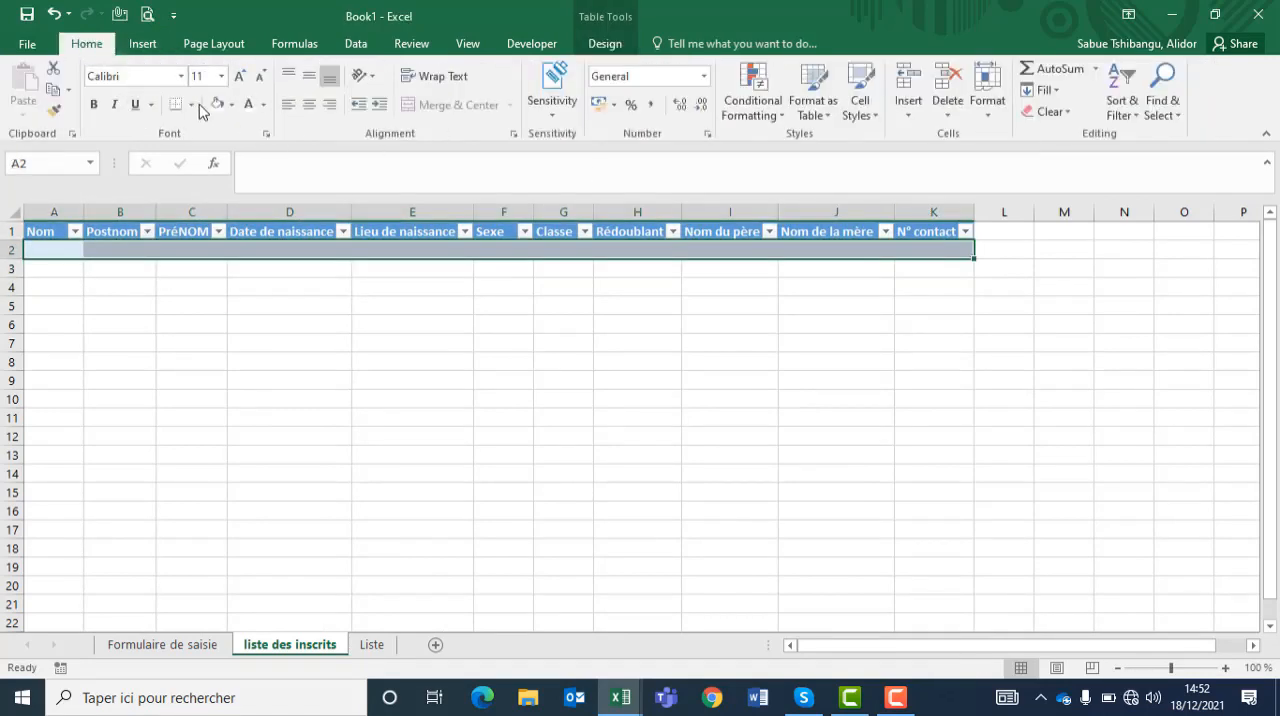
{"action": "left_click", "coordinate": [191, 104]}
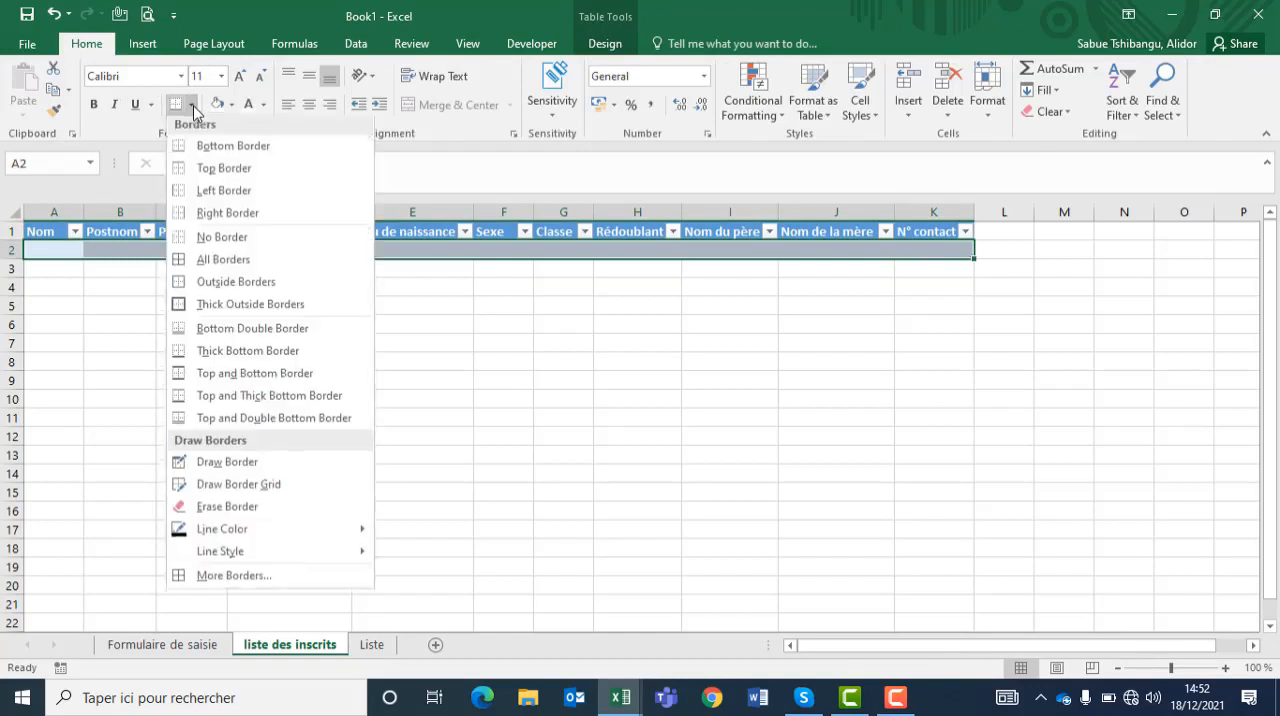
{"action": "left_click", "coordinate": [212, 266]}
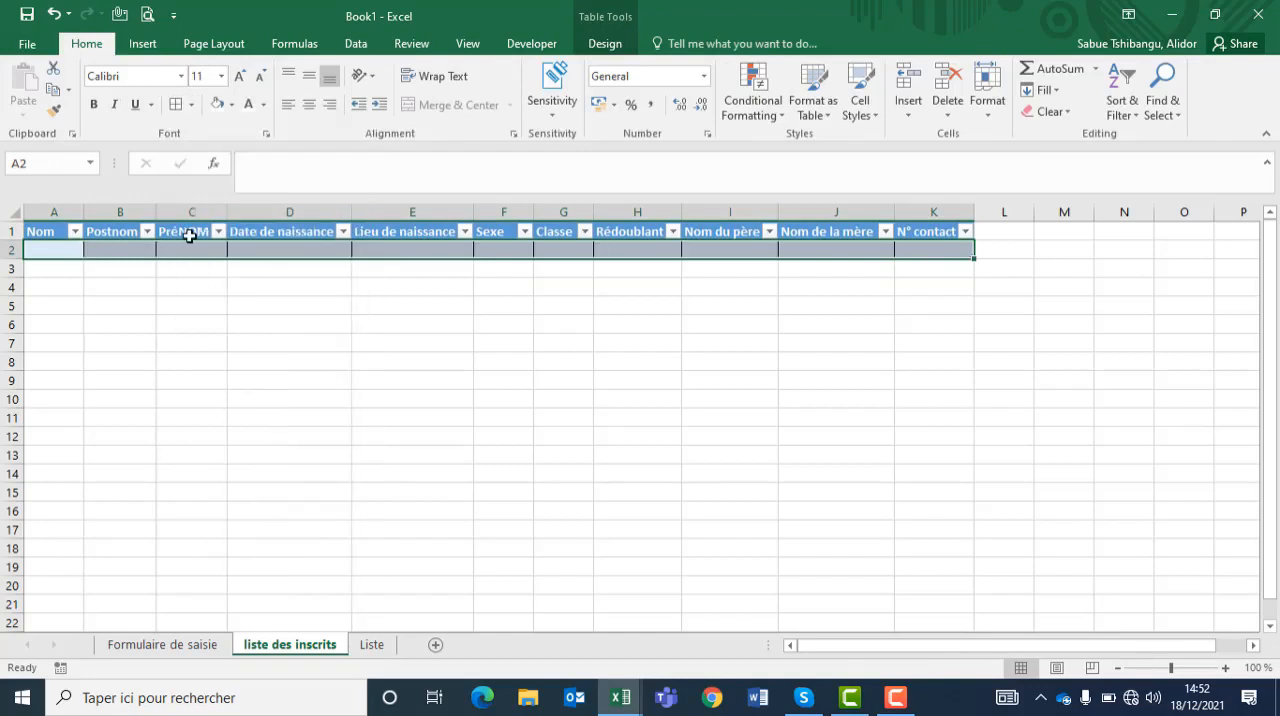
{"action": "left_click", "coordinate": [611, 263]}
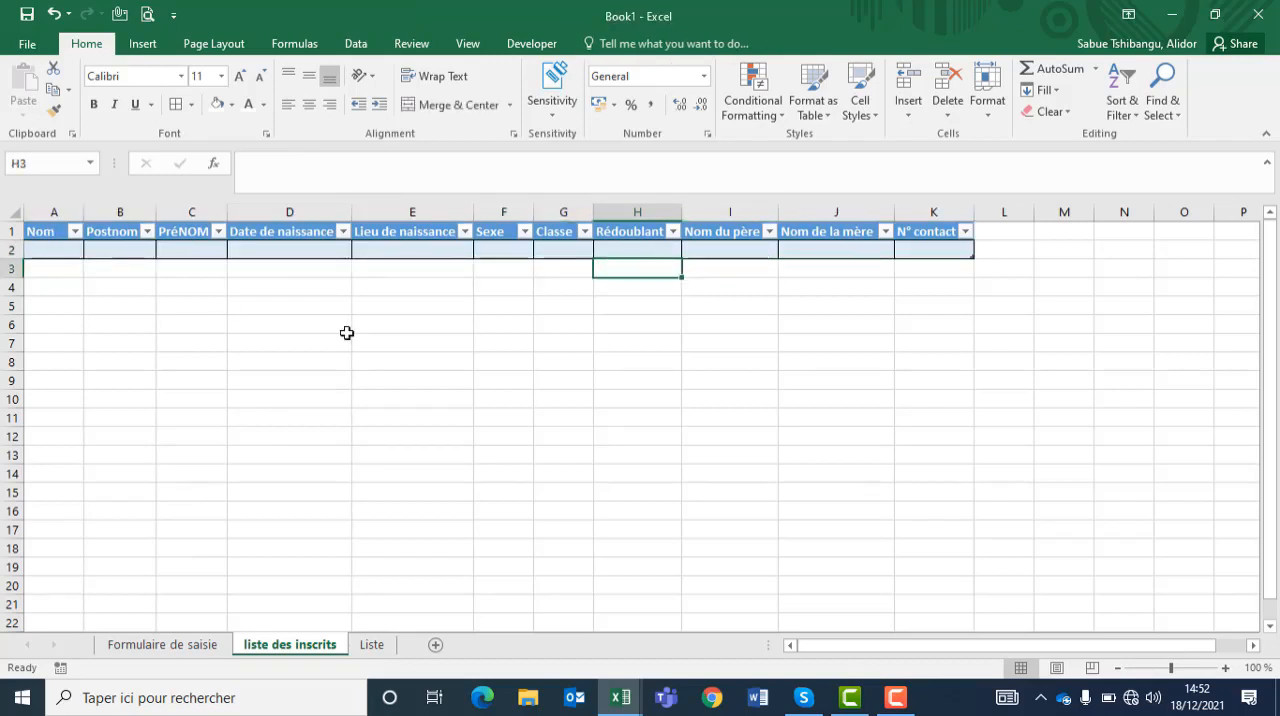
{"action": "left_click", "coordinate": [946, 251]}
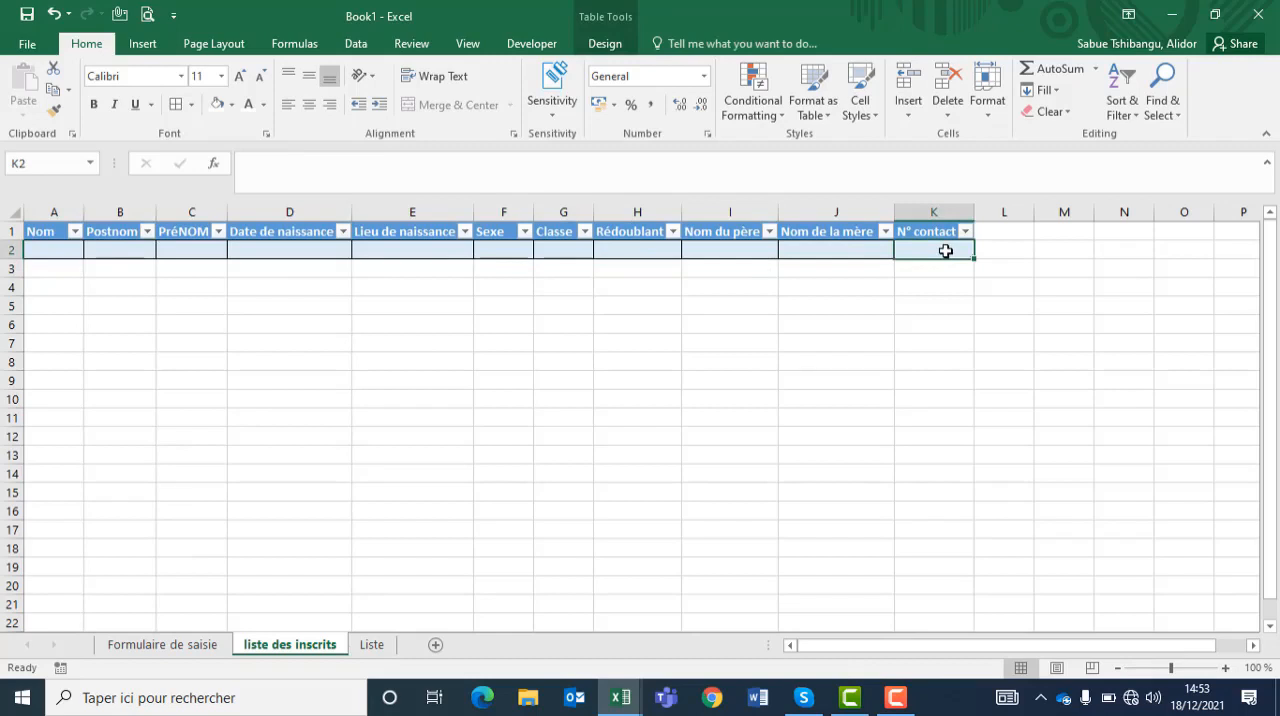
Step: Switch to the Liste worksheet
{"action": "left_click", "coordinate": [890, 708]}
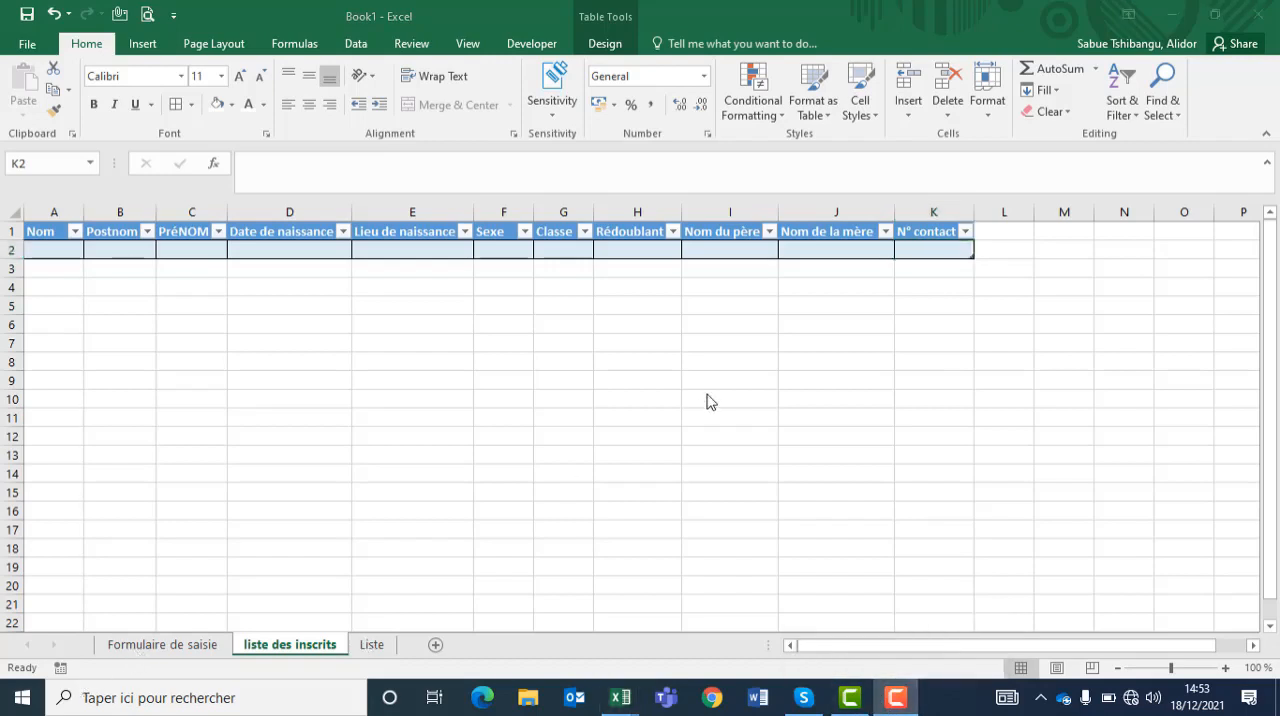
{"action": "left_click", "coordinate": [374, 648]}
{"action": "left_click", "coordinate": [373, 648]}
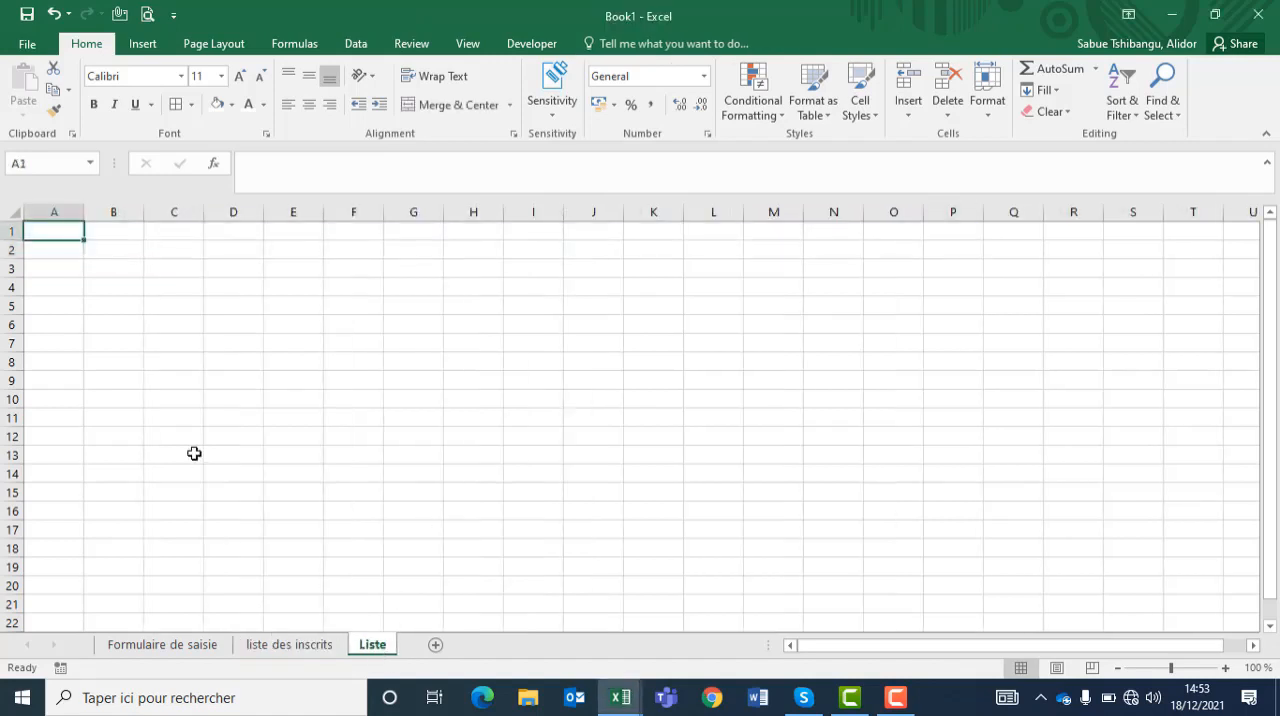
Step: Check the form's fields on Formulaire de saisie and enter the heading "Classe" in cell B3 of the Liste sheet
{"action": "left_click", "coordinate": [140, 646]}
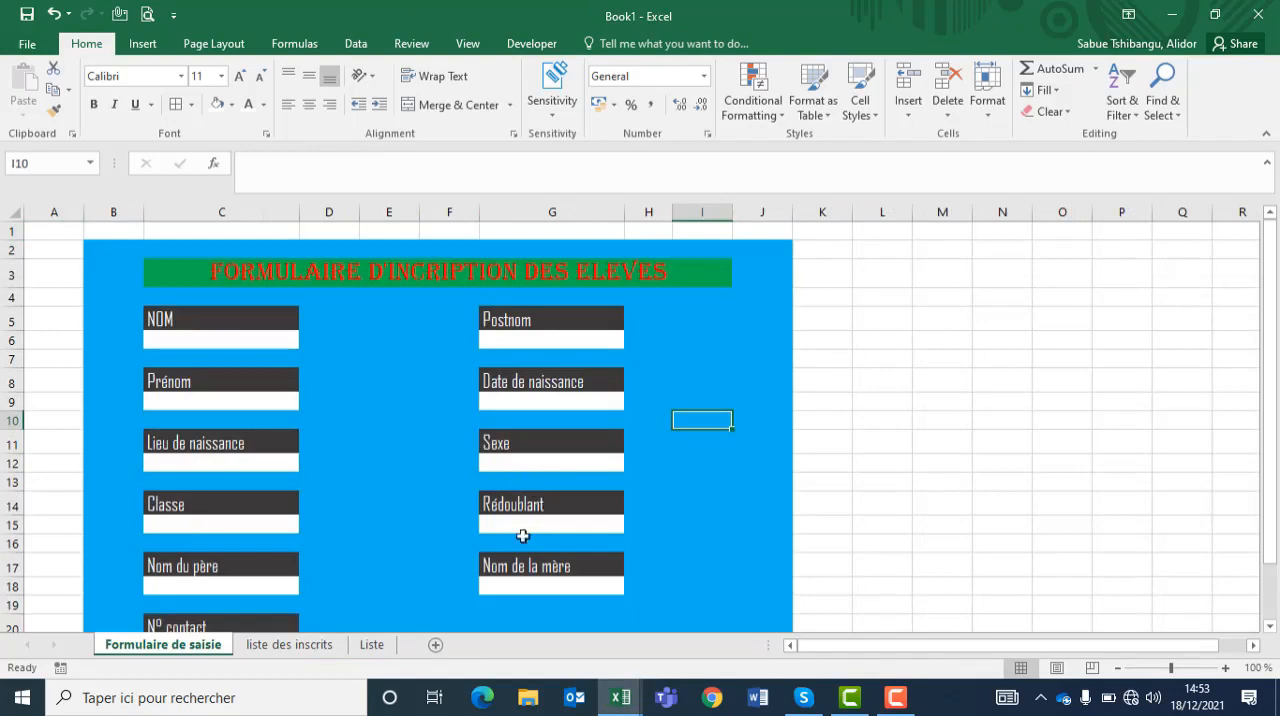
{"action": "left_click", "coordinate": [372, 645]}
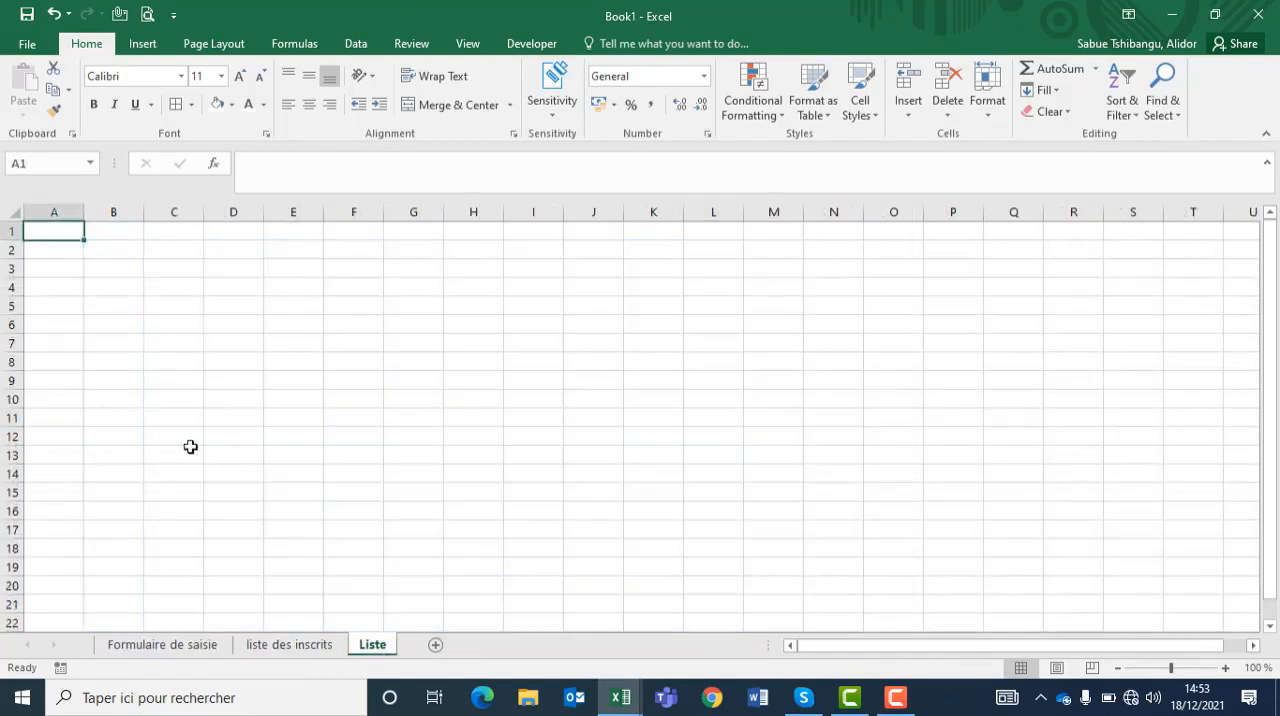
{"action": "left_click", "coordinate": [99, 265]}
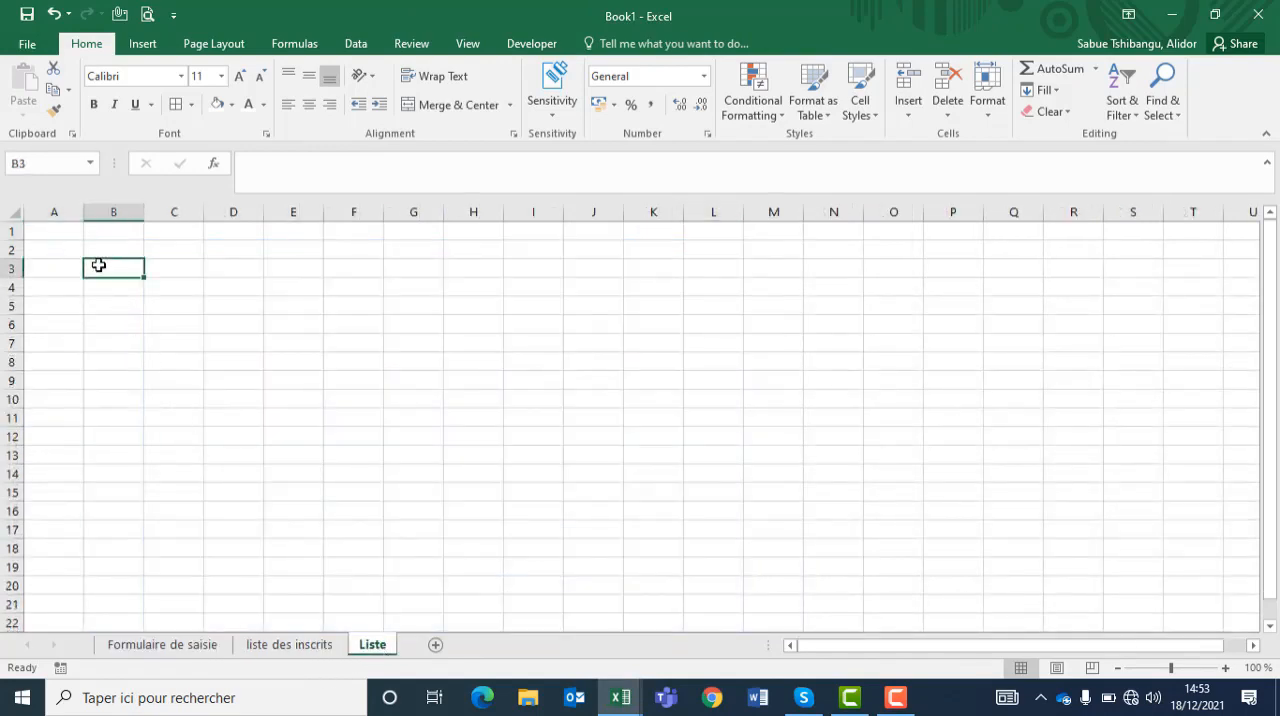
{"action": "type", "text": "Clzas"}
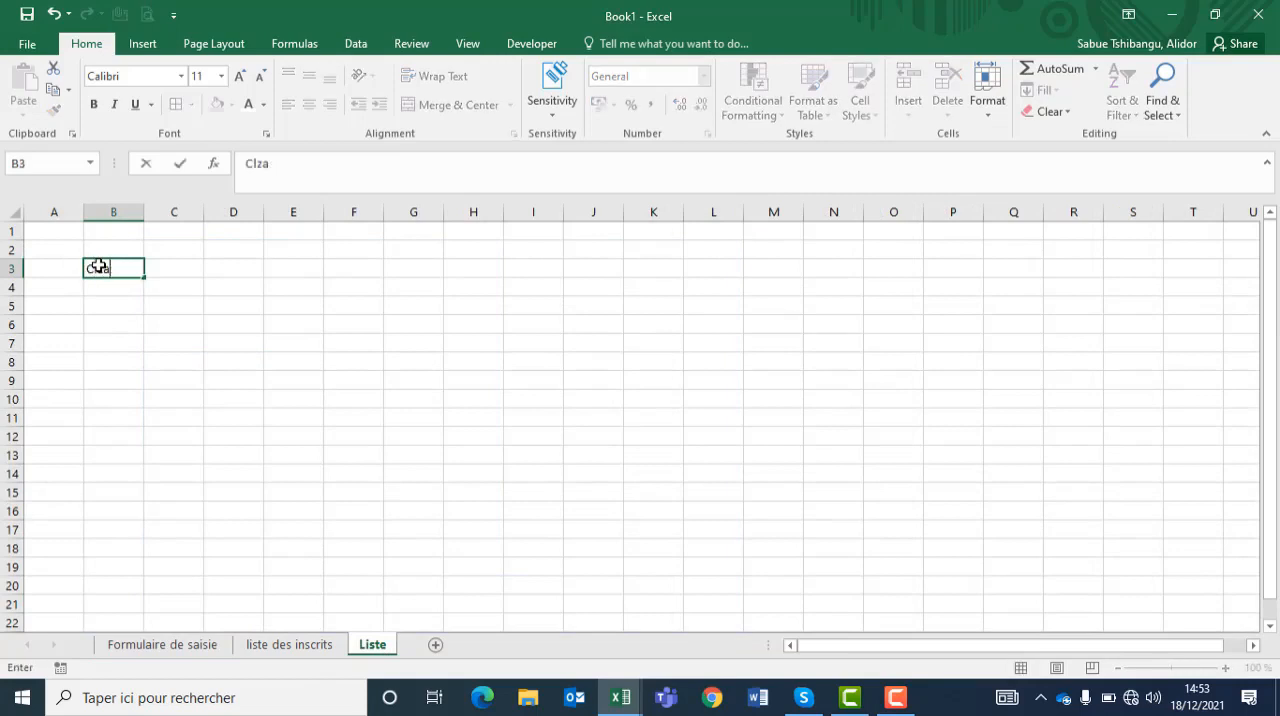
{"action": "key", "text": "BackSpace"}
{"action": "key", "text": "BackSpace"}
{"action": "type", "text": "a"}
{"action": "key", "text": "Tab"}
{"action": "key", "text": "Tab"}
{"action": "key", "text": "Tab"}
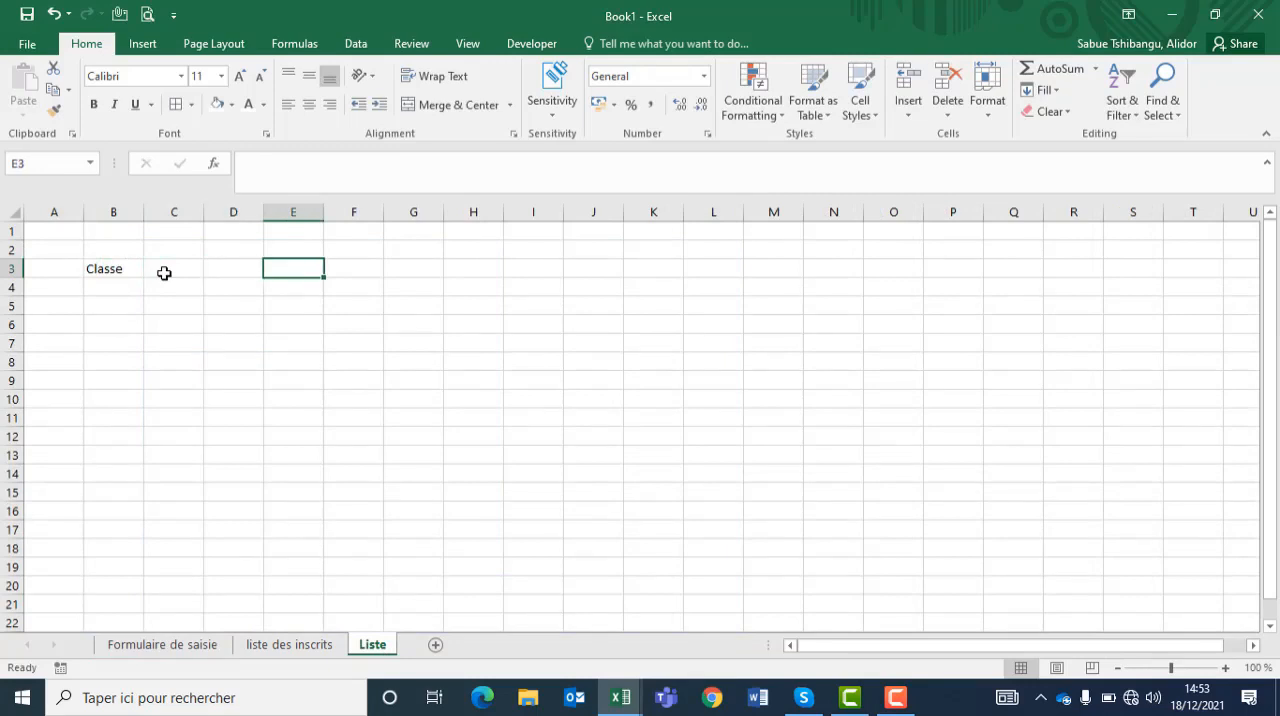
Step: Enter the heading "Redoublant" in cell E3 and the heading "Sexe" in cell H3
{"action": "type", "text": "R"}
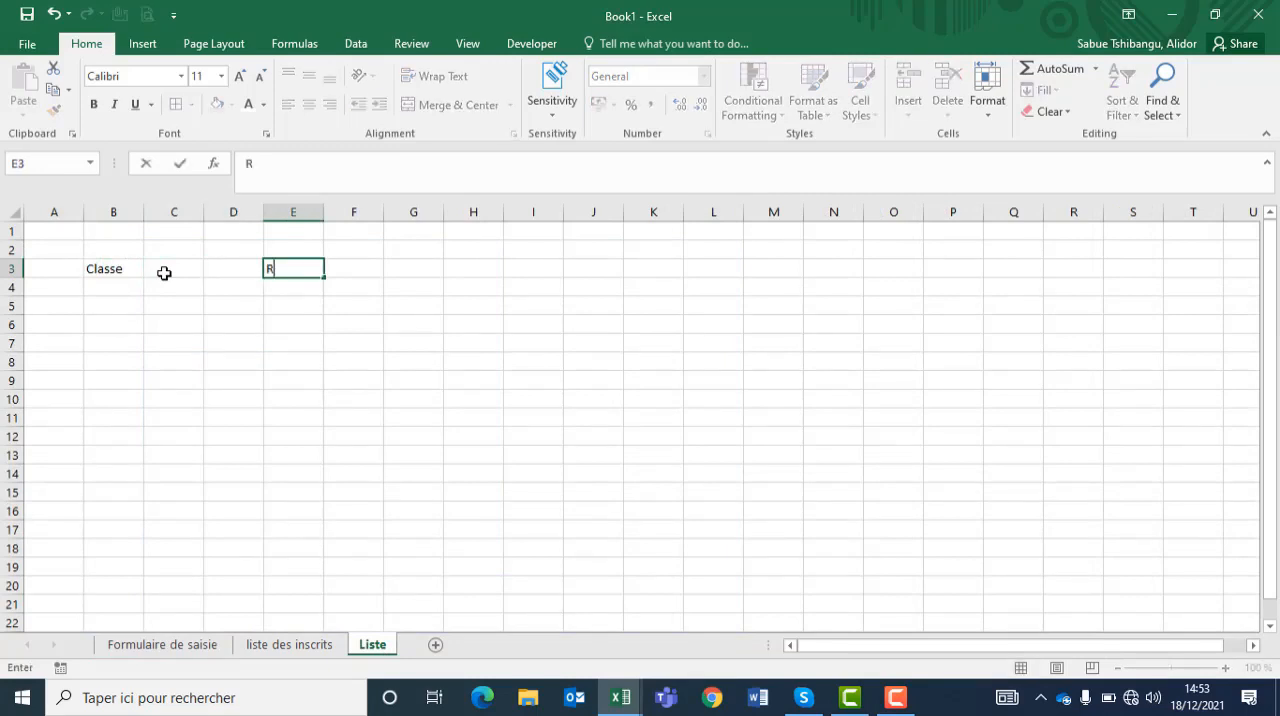
{"action": "type", "text": "edoubalnt"}
{"action": "key", "text": "Tab"}
{"action": "key", "text": "Tab"}
{"action": "key", "text": "Tab"}
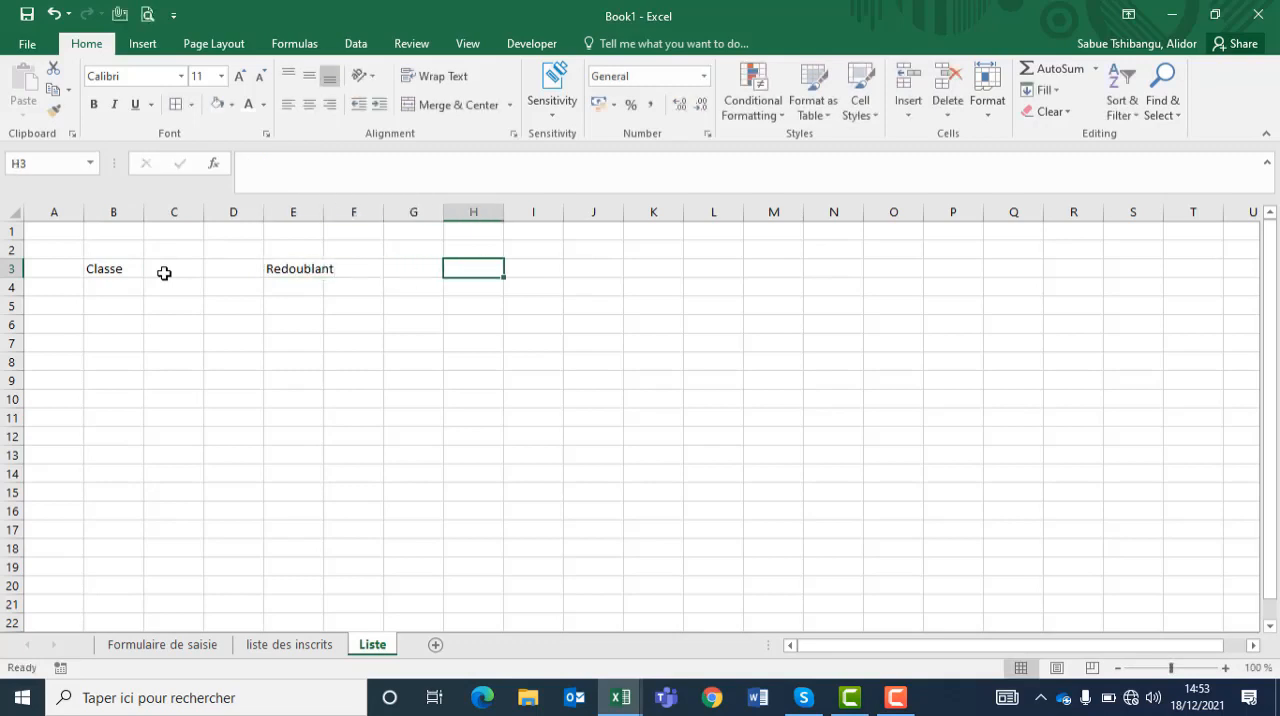
{"action": "type", "text": "Sexe"}
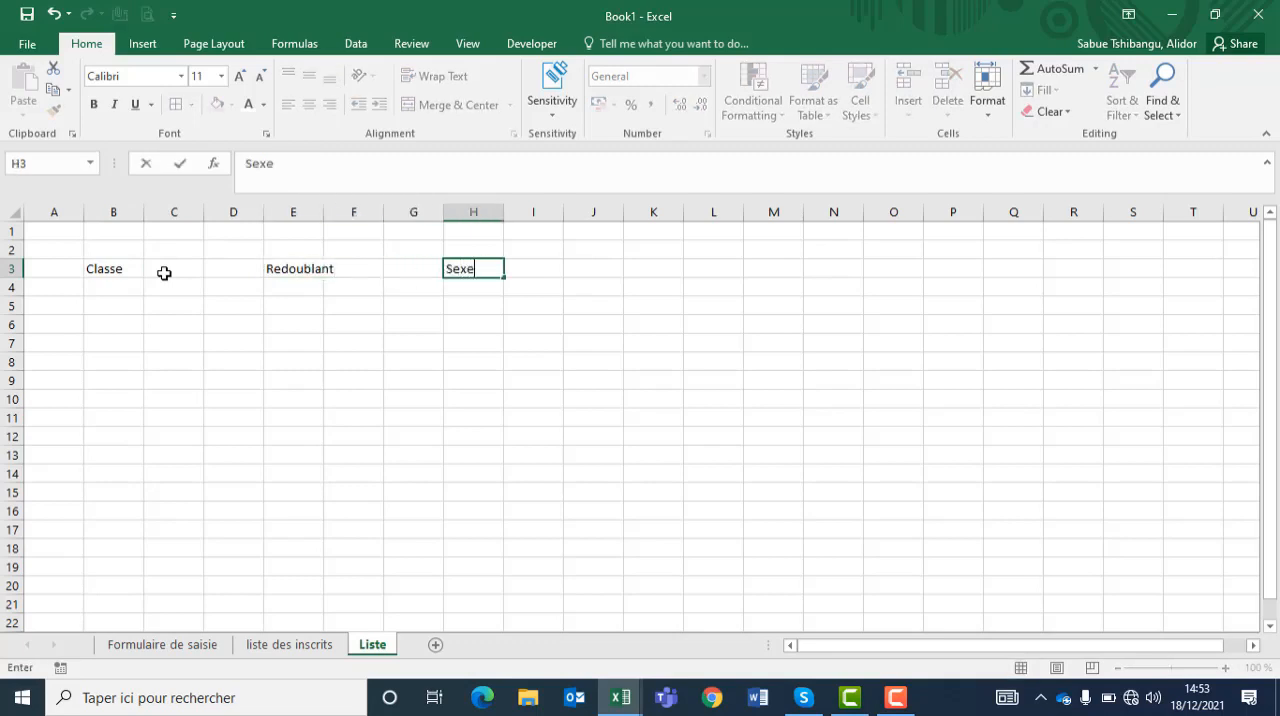
Step: Enter the classes 7ème and 8ème in cells B4 and B5 under the Classe heading
{"action": "left_click", "coordinate": [111, 293]}
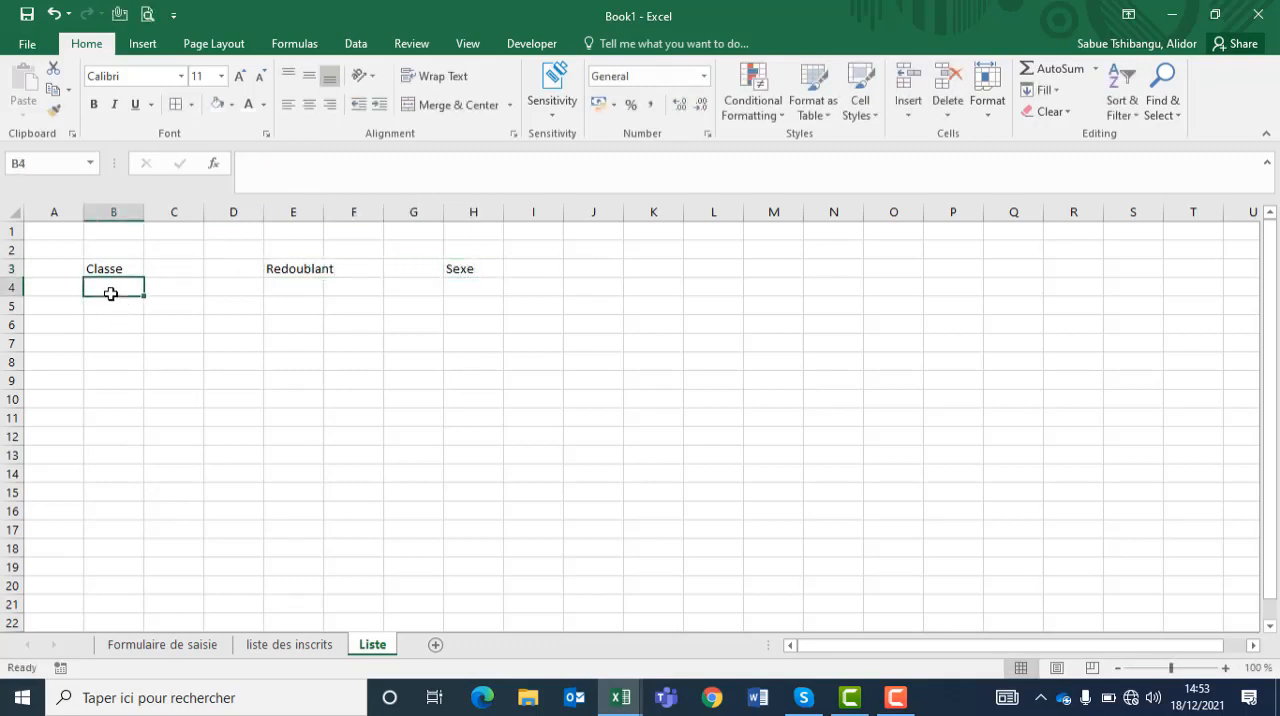
{"action": "type", "text": "7"}
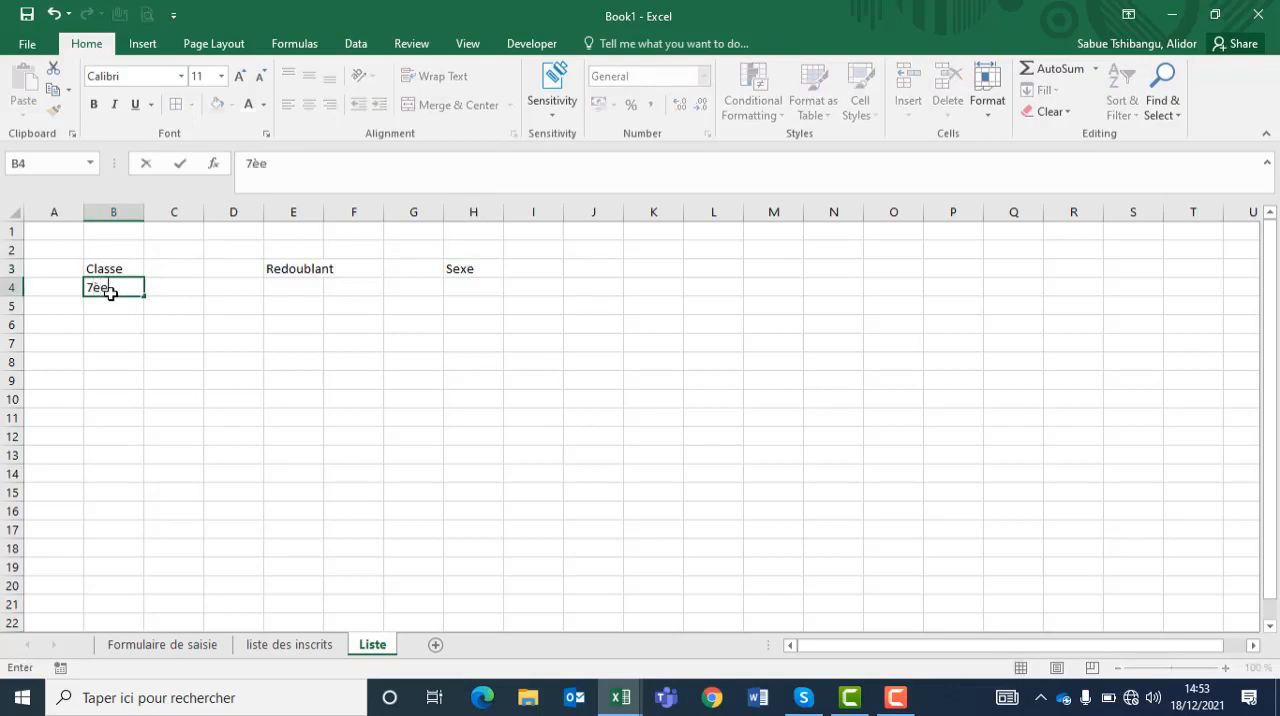
{"action": "type", "text": "ème"}
{"action": "key", "text": "BackSpace"}
{"action": "type", "text": "me"}
{"action": "key", "text": "Return"}
{"action": "type", "text": "8"}
{"action": "type", "text": "ème"}
{"action": "key", "text": "Return"}
Step: Continue the Classe list with 1ère, 2ème, 3ème and 4ème in cells B6 to B9
{"action": "type", "text": "1ère"}
{"action": "key", "text": "Return"}
{"action": "type", "text": "2"}
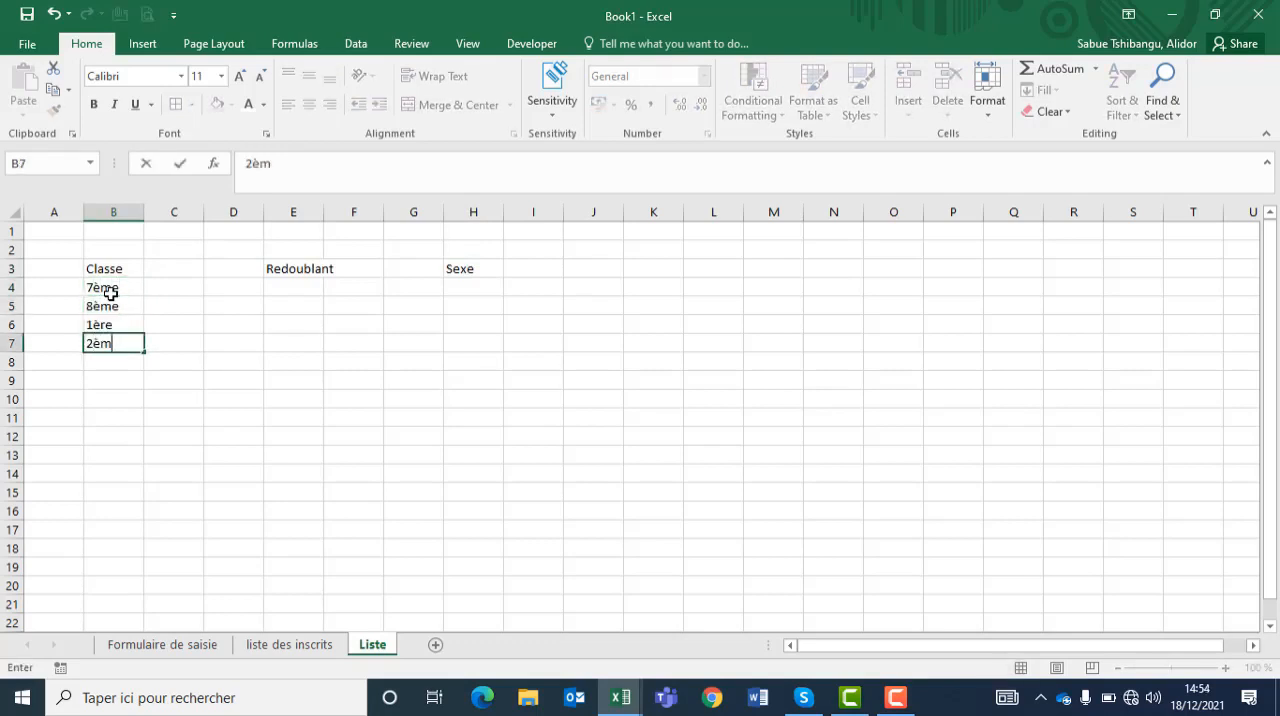
{"action": "key", "text": "Return"}
{"action": "type", "text": "3ème"}
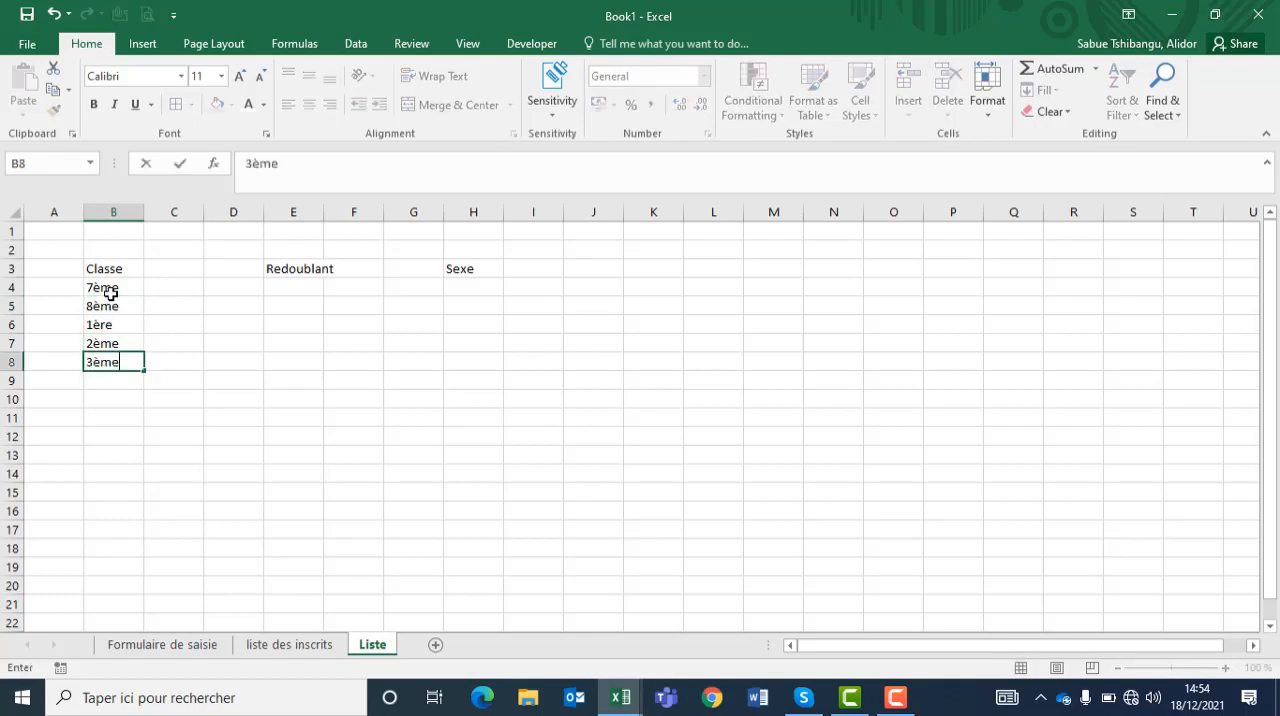
{"action": "key", "text": "Return"}
{"action": "type", "text": "4"}
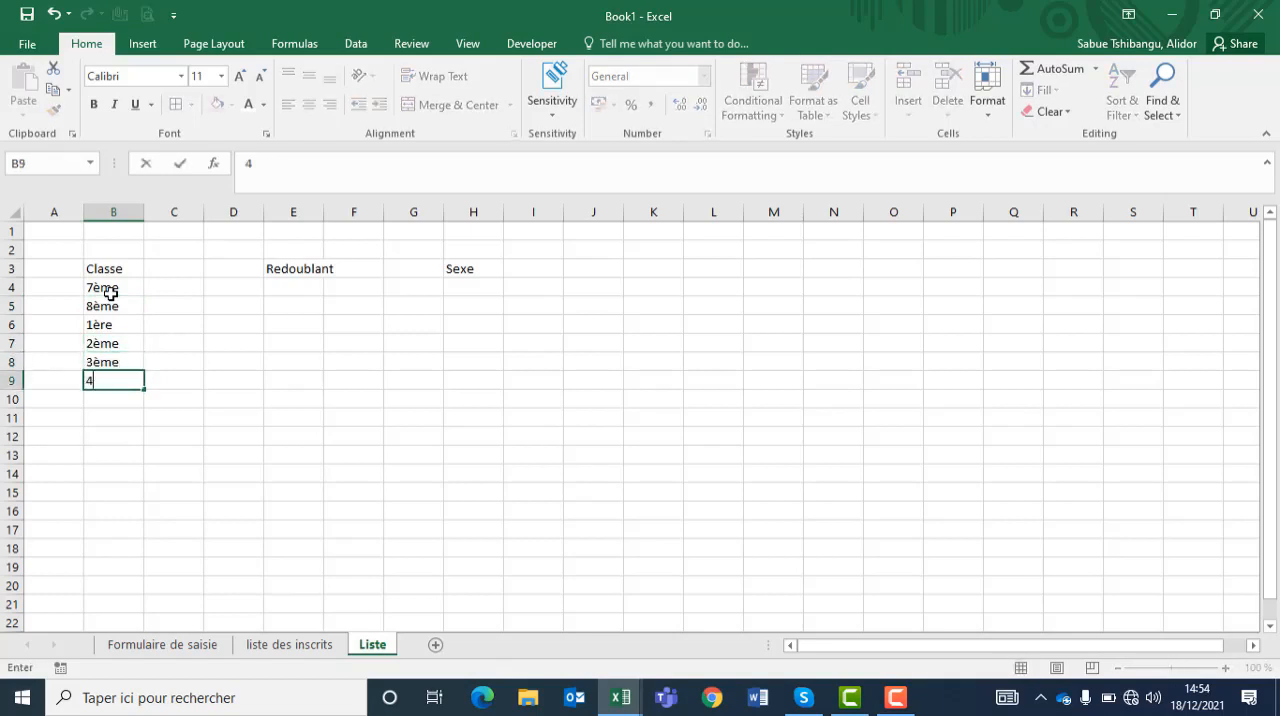
{"action": "type", "text": "ème"}
{"action": "key", "text": "Tab"}
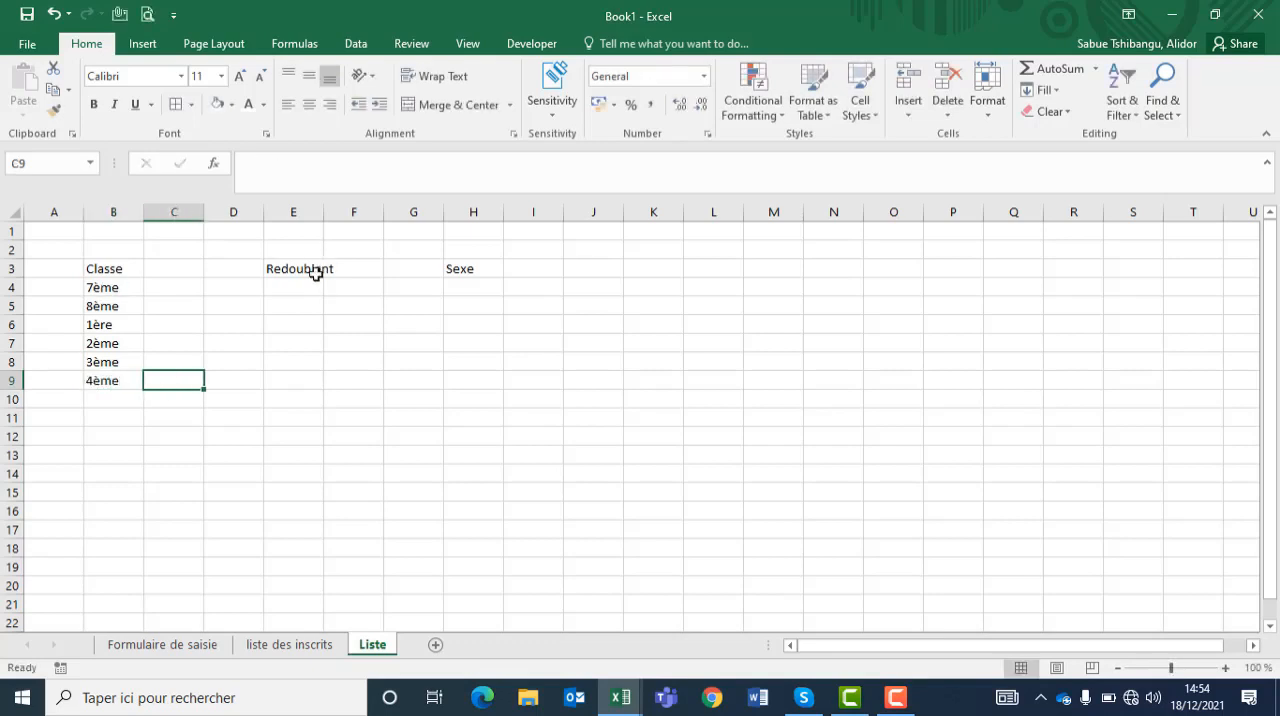
Step: Enter the choices Oui and Non in cells E4 and E5 under the Redoublant heading
{"action": "left_click", "coordinate": [301, 285]}
{"action": "type", "text": "Oui"}
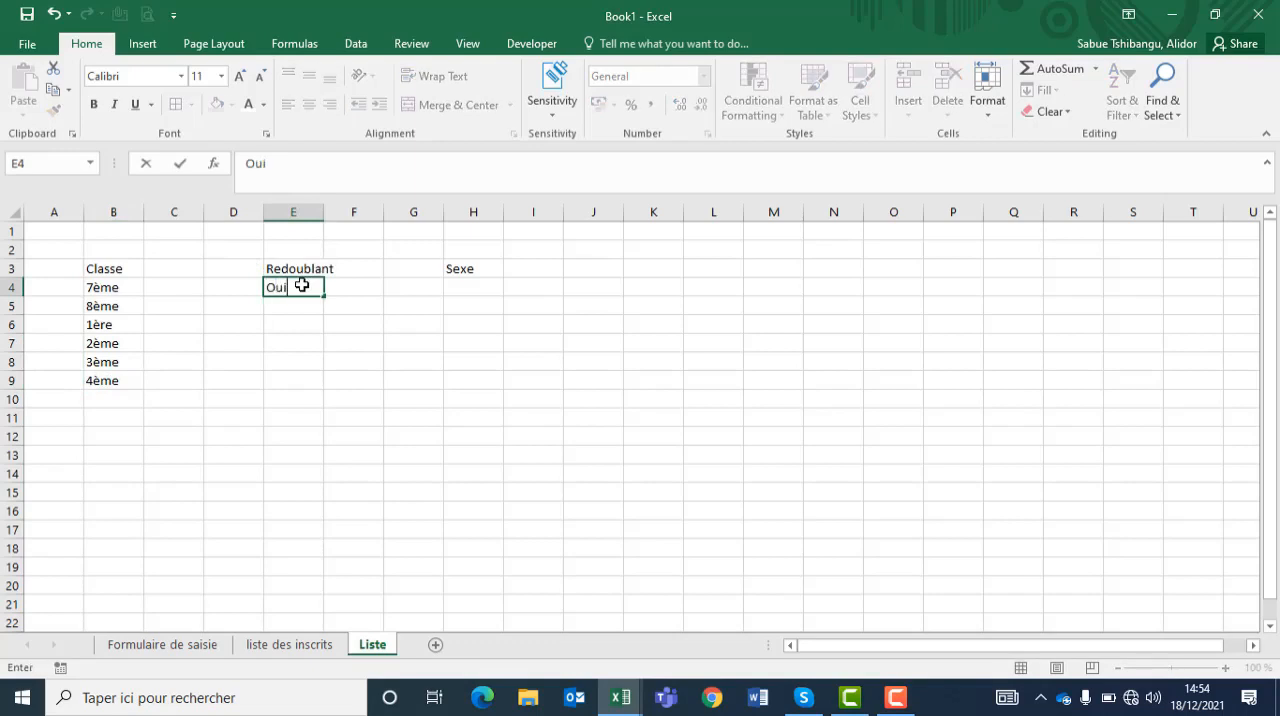
{"action": "key", "text": "Return"}
{"action": "type", "text": "Non"}
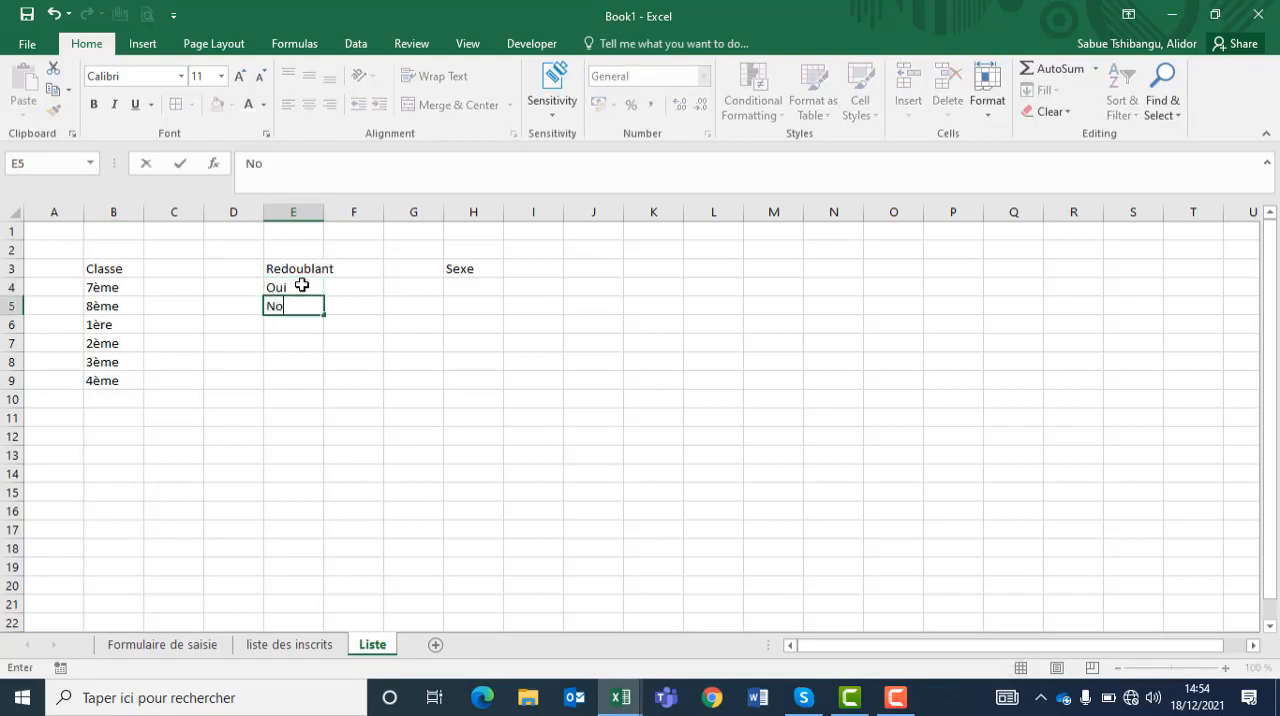
{"action": "key", "text": "Tab"}
{"action": "key", "text": "Tab"}
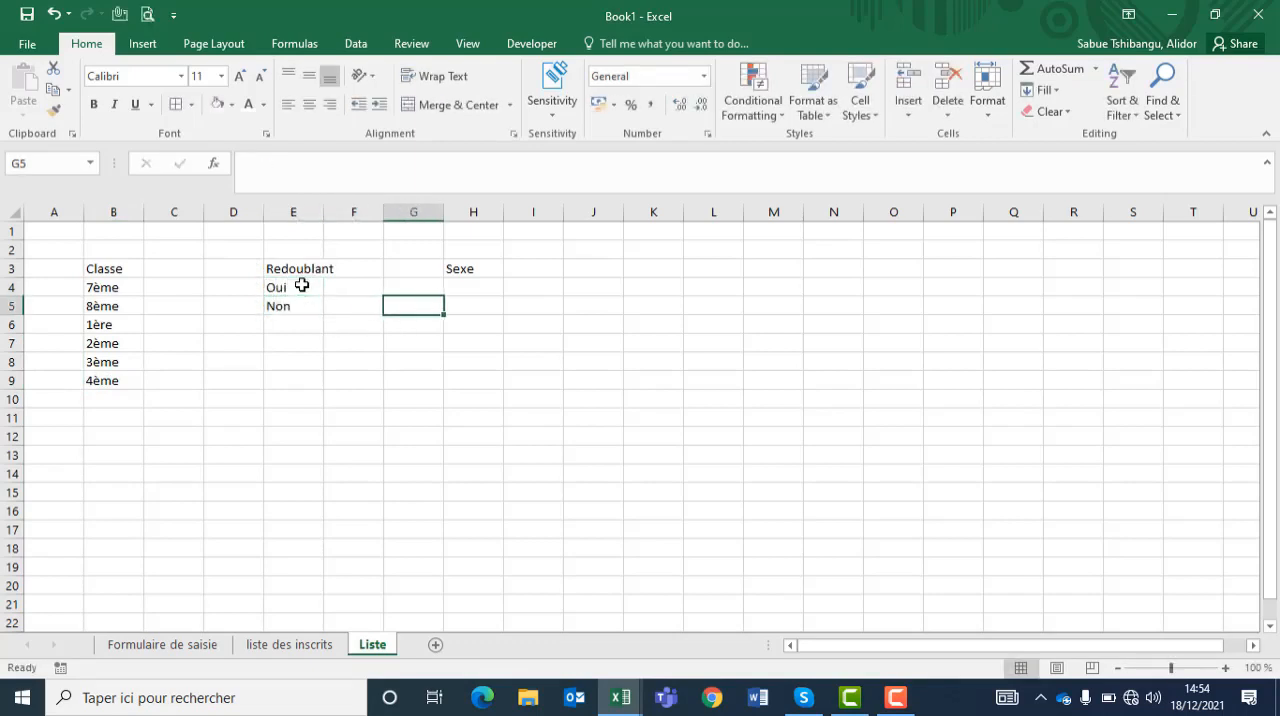
Step: Enter the choices M and F in cells H4 and H5 under the Sexe heading
{"action": "left_click", "coordinate": [456, 287]}
{"action": "type", "text": "M"}
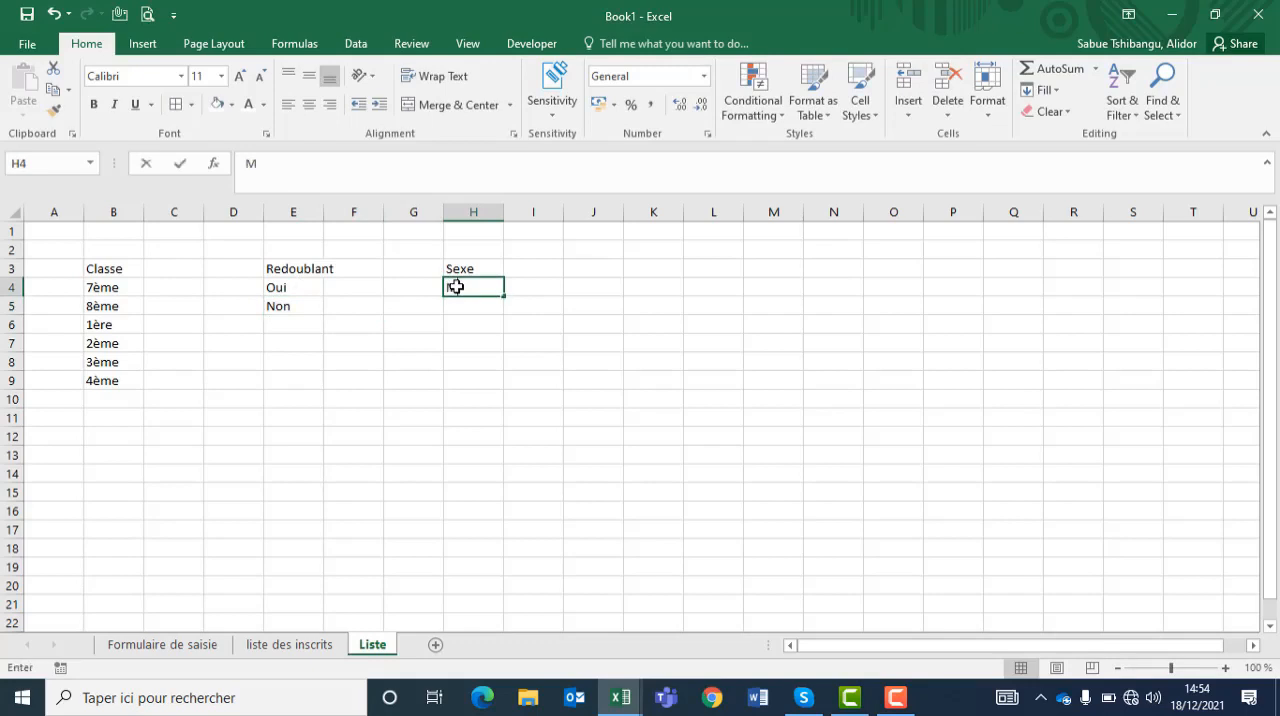
{"action": "key", "text": "Return"}
{"action": "type", "text": "F"}
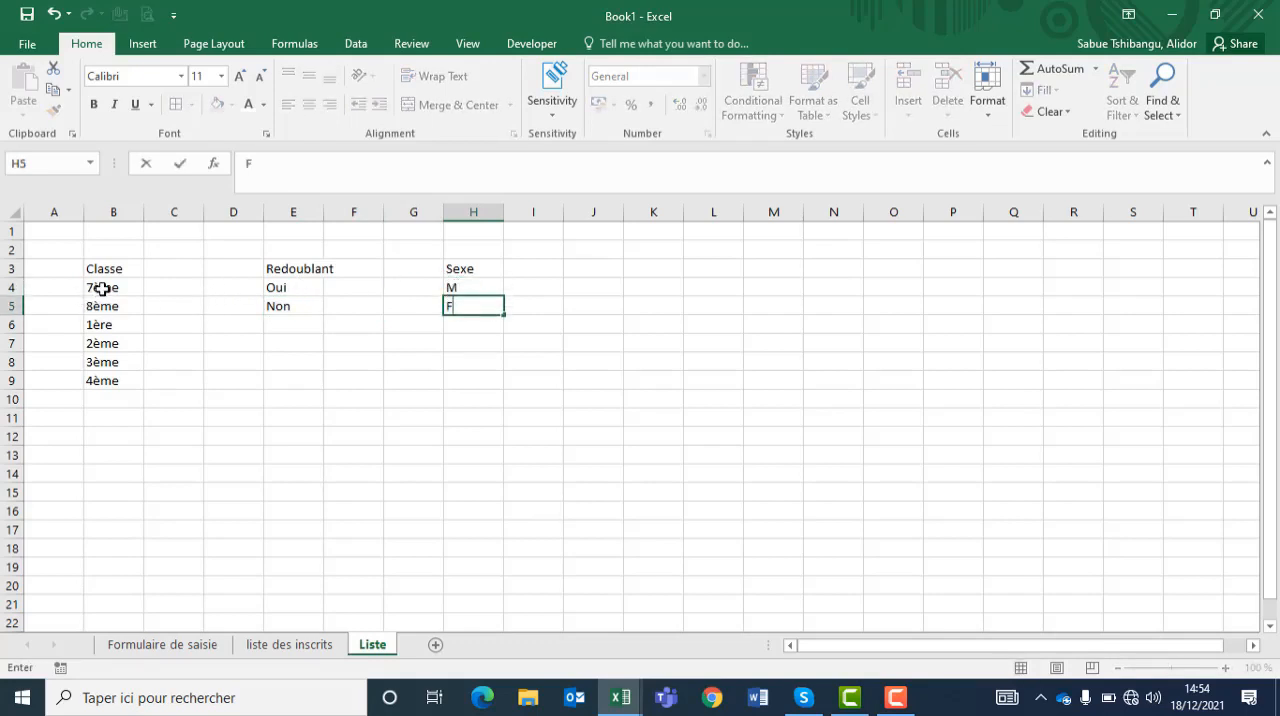
Step: Name the class range B4:B9 Listeclasse, without a space in the name
{"action": "left_click_drag", "start_coordinate": [103, 288], "coordinate": [105, 377]}
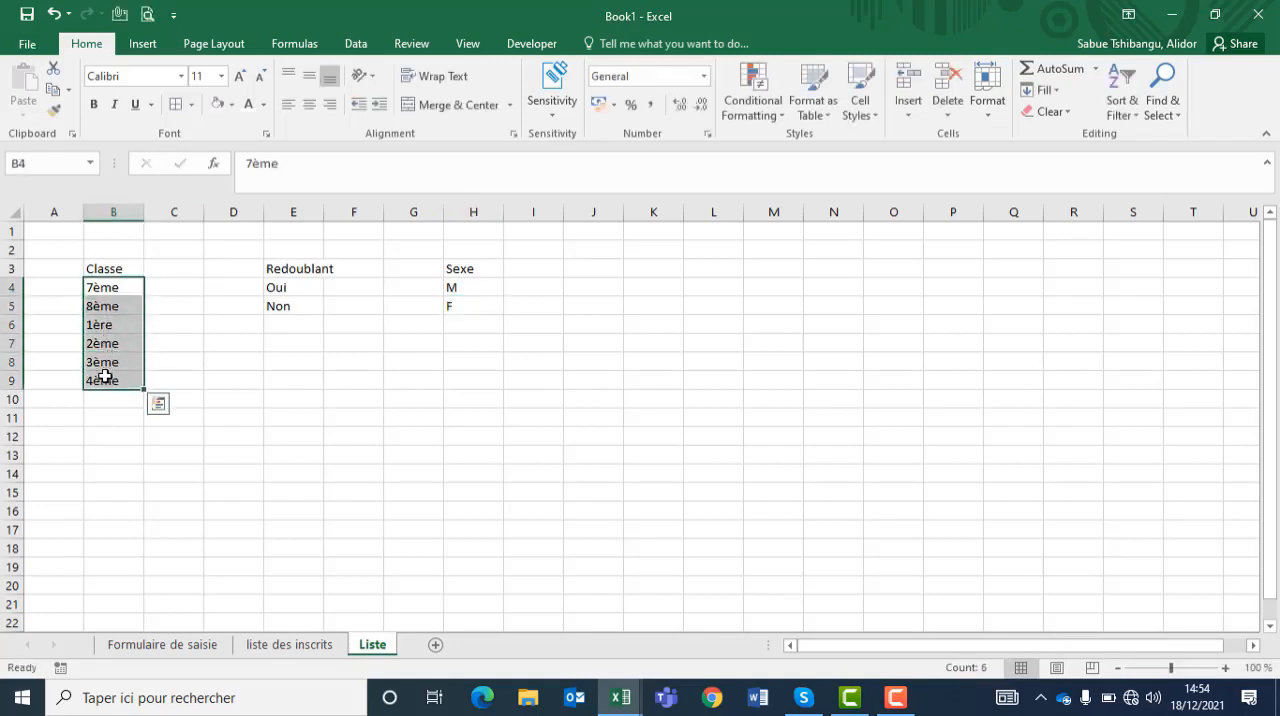
{"action": "left_click", "coordinate": [41, 168]}
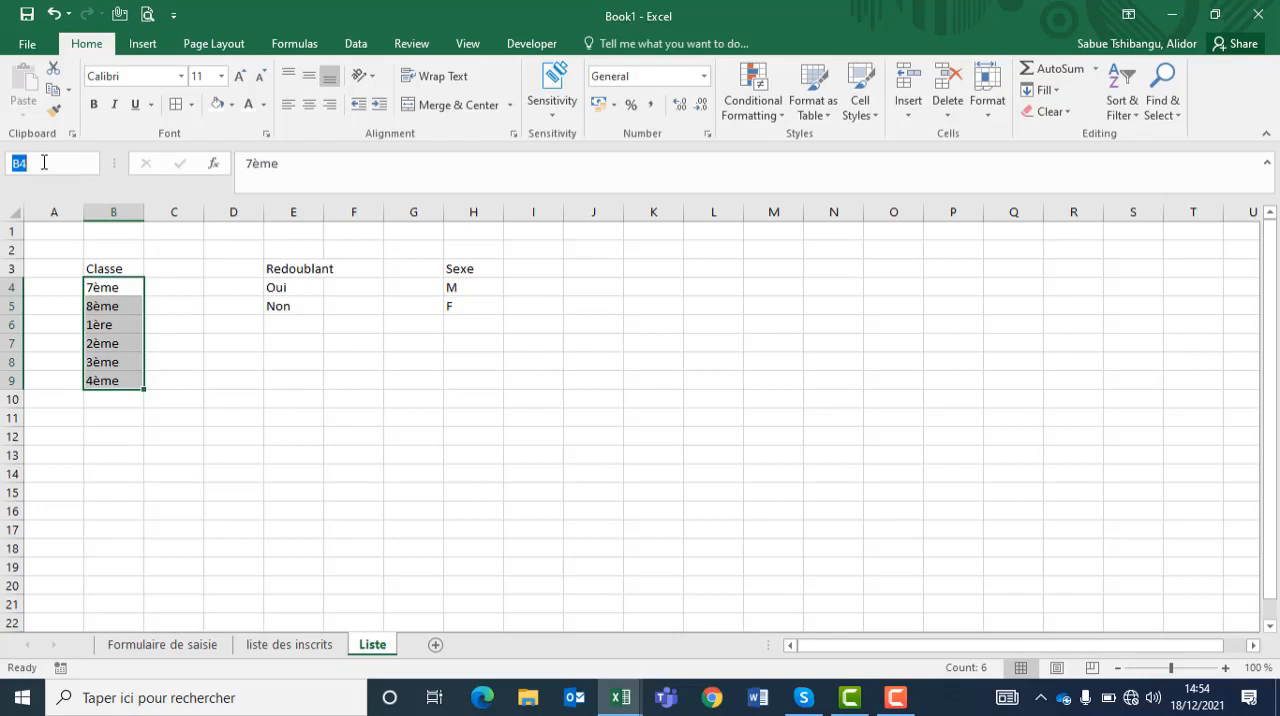
{"action": "type", "text": "Liste Classe"}
{"action": "left_click", "coordinate": [46, 163]}
{"action": "key", "text": "BackSpace"}
{"action": "key", "text": "Return"}
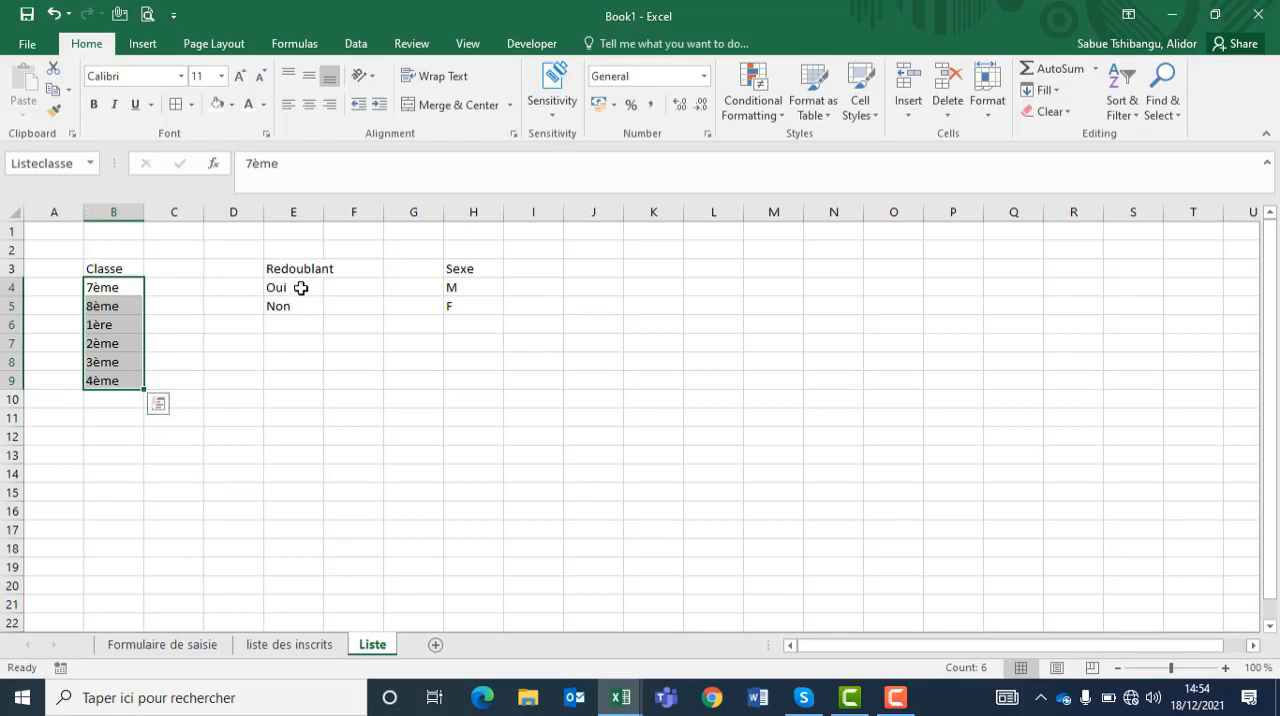
Step: Name the Oui/Non range E4:E5 listeredoublant
{"action": "left_click_drag", "start_coordinate": [300, 287], "coordinate": [297, 303]}
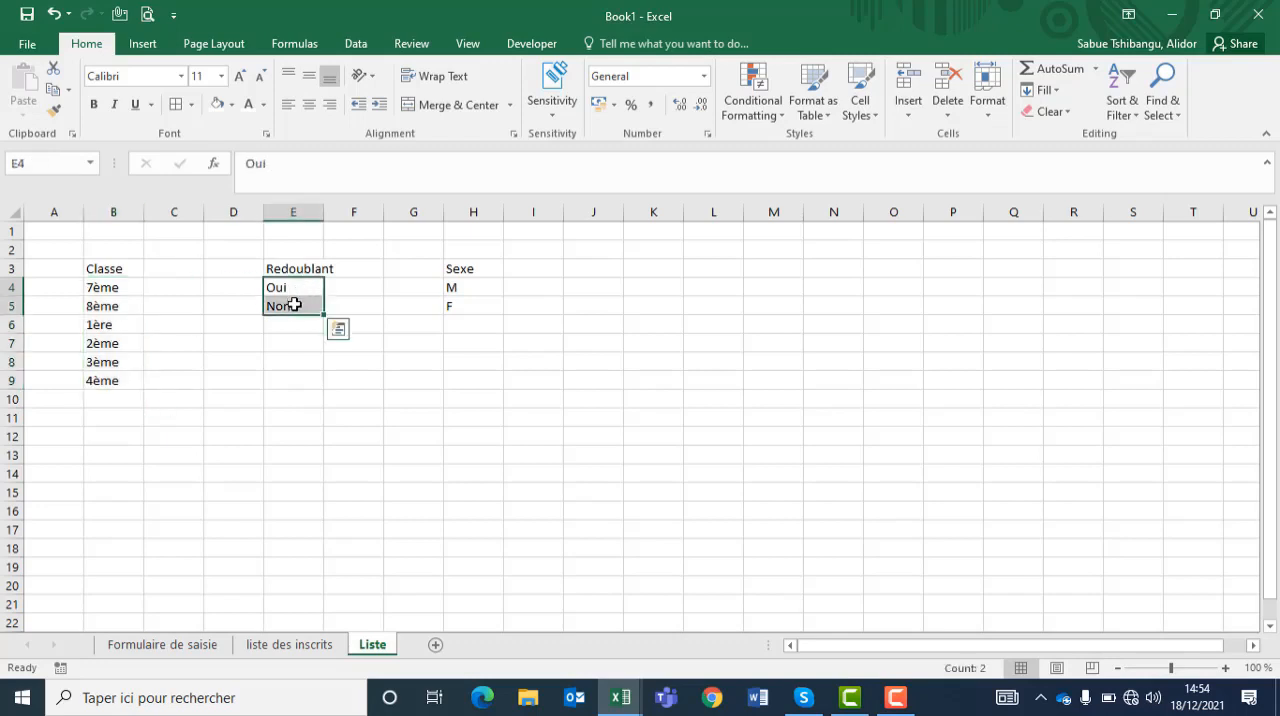
{"action": "left_click", "coordinate": [38, 167]}
{"action": "type", "text": "liste"}
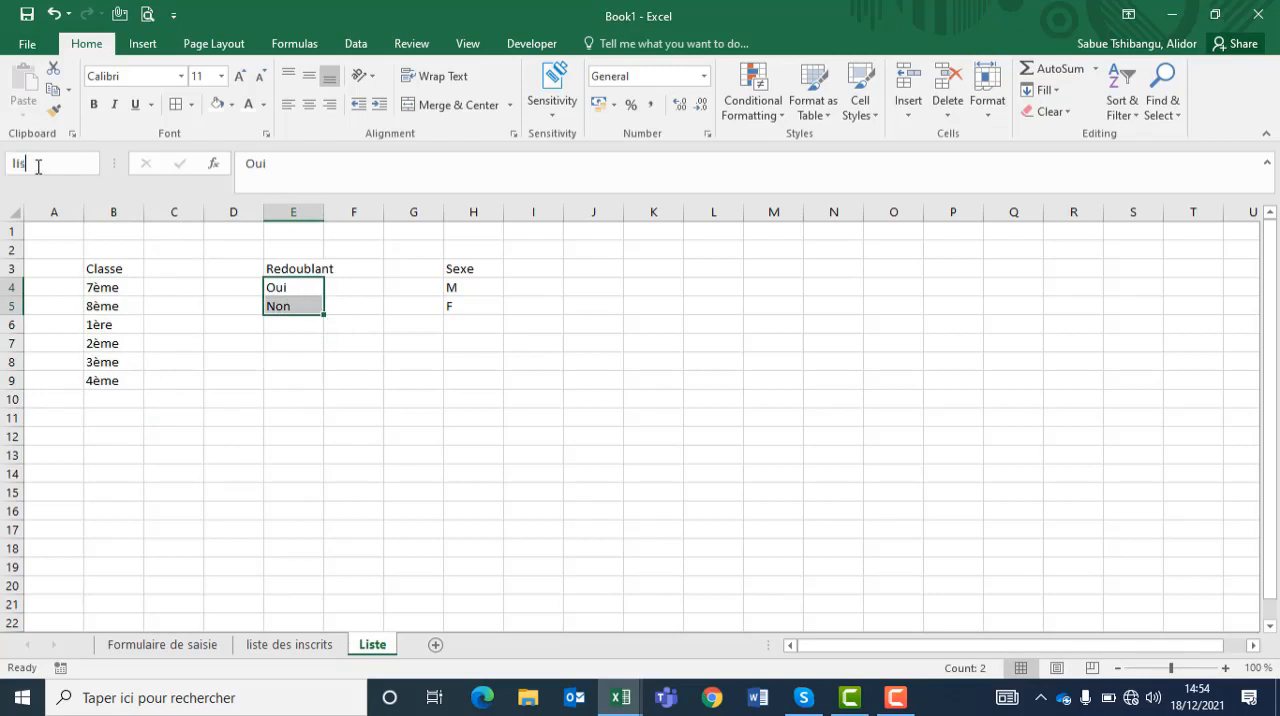
{"action": "type", "text": "re"}
{"action": "type", "text": "doublant"}
Step: Name the M/F range H4:H5 listesexe
{"action": "left_click_drag", "start_coordinate": [476, 287], "coordinate": [466, 310]}
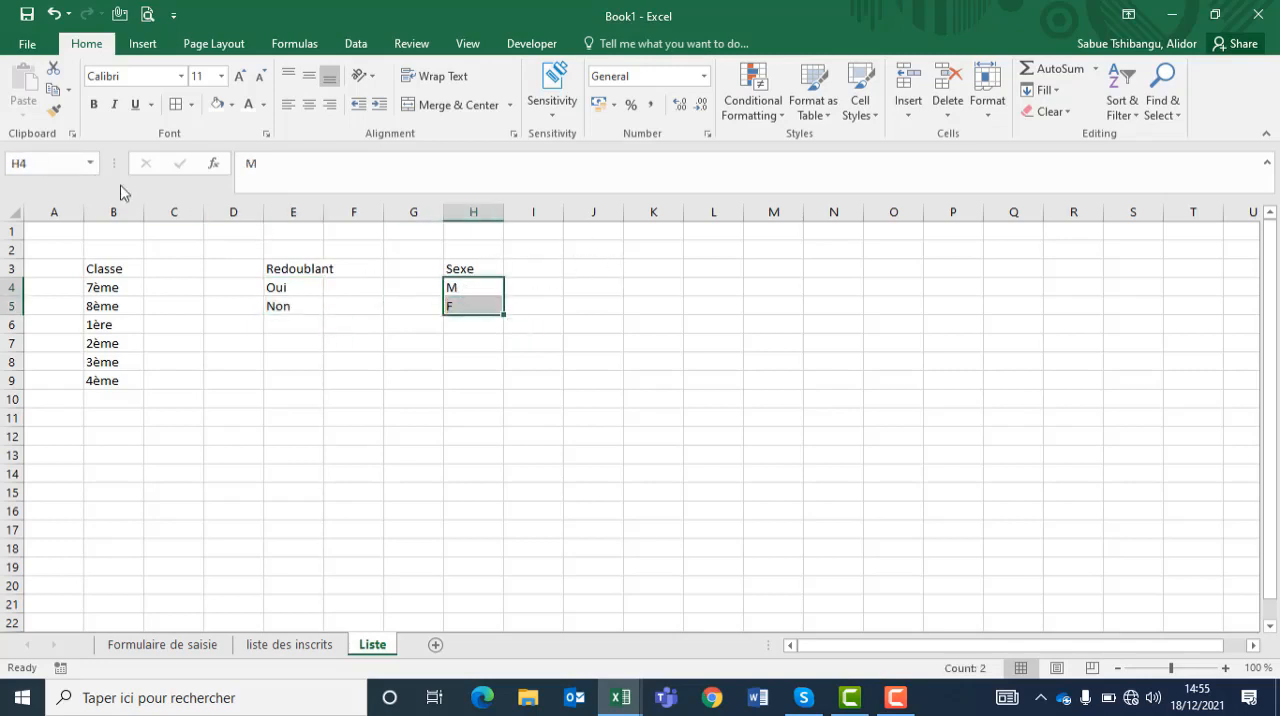
{"action": "left_click", "coordinate": [46, 163]}
{"action": "type", "text": "listesexe"}
{"action": "key", "text": "Return"}
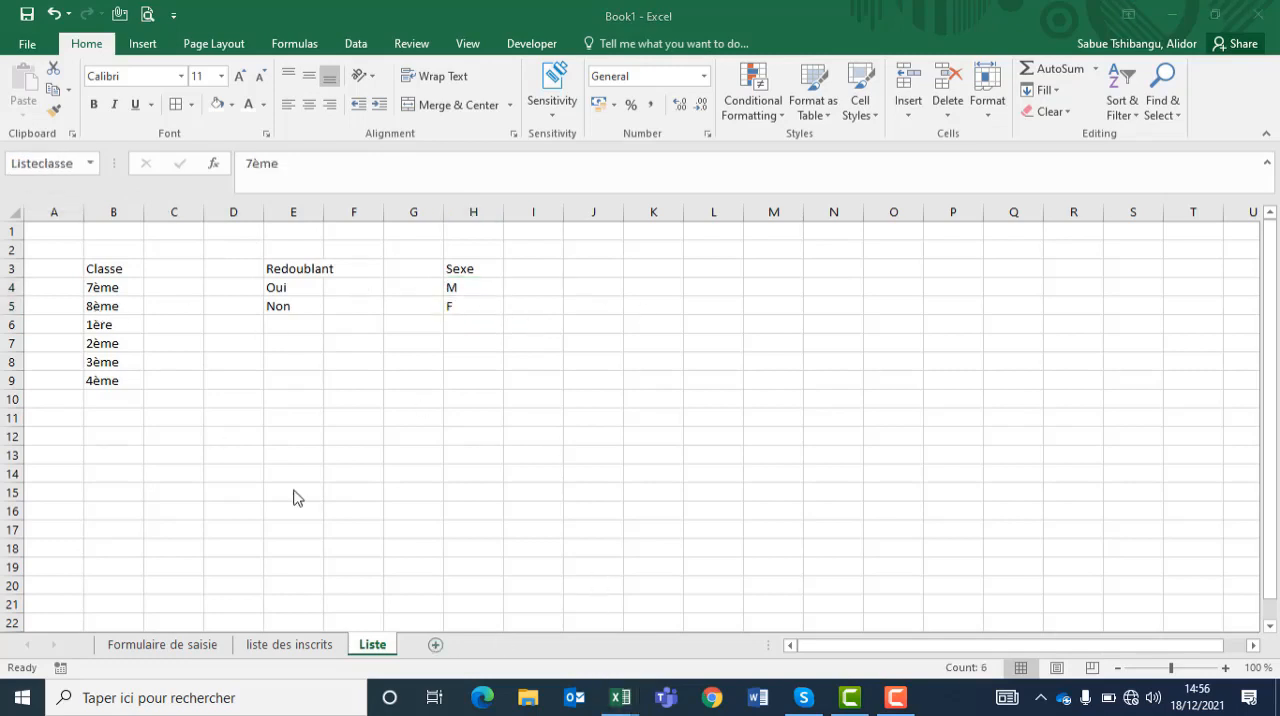
Step: Add List data validation sourced from the listesexe range to the Sexe entry cell G12 on Formulaire de saisie, and display its dropdown choices
{"action": "left_click", "coordinate": [150, 646]}
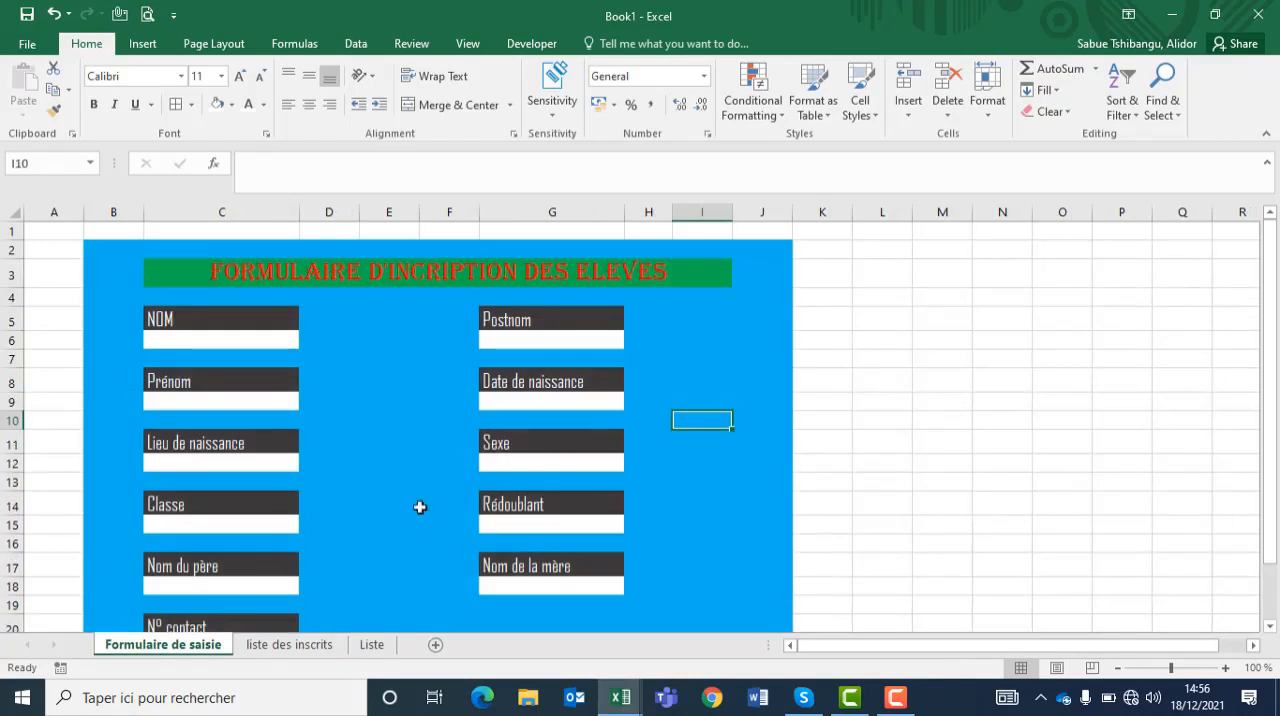
{"action": "left_click", "coordinate": [535, 465]}
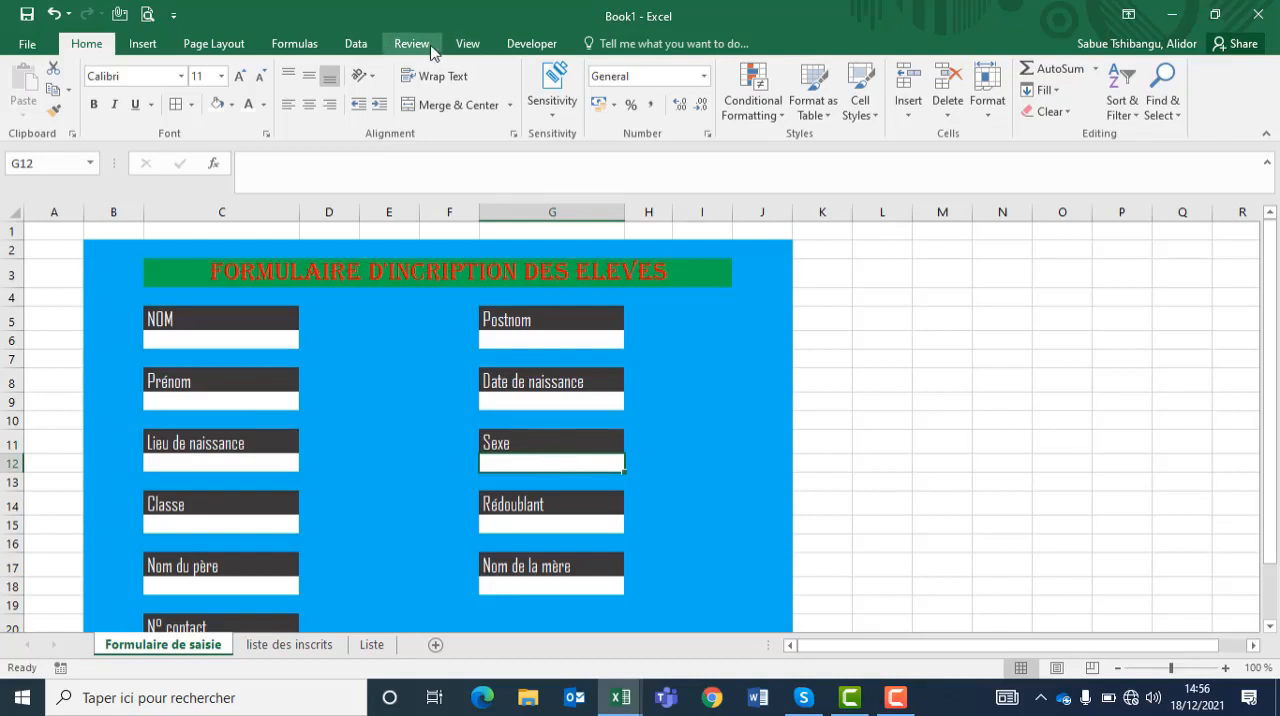
{"action": "left_click", "coordinate": [365, 52]}
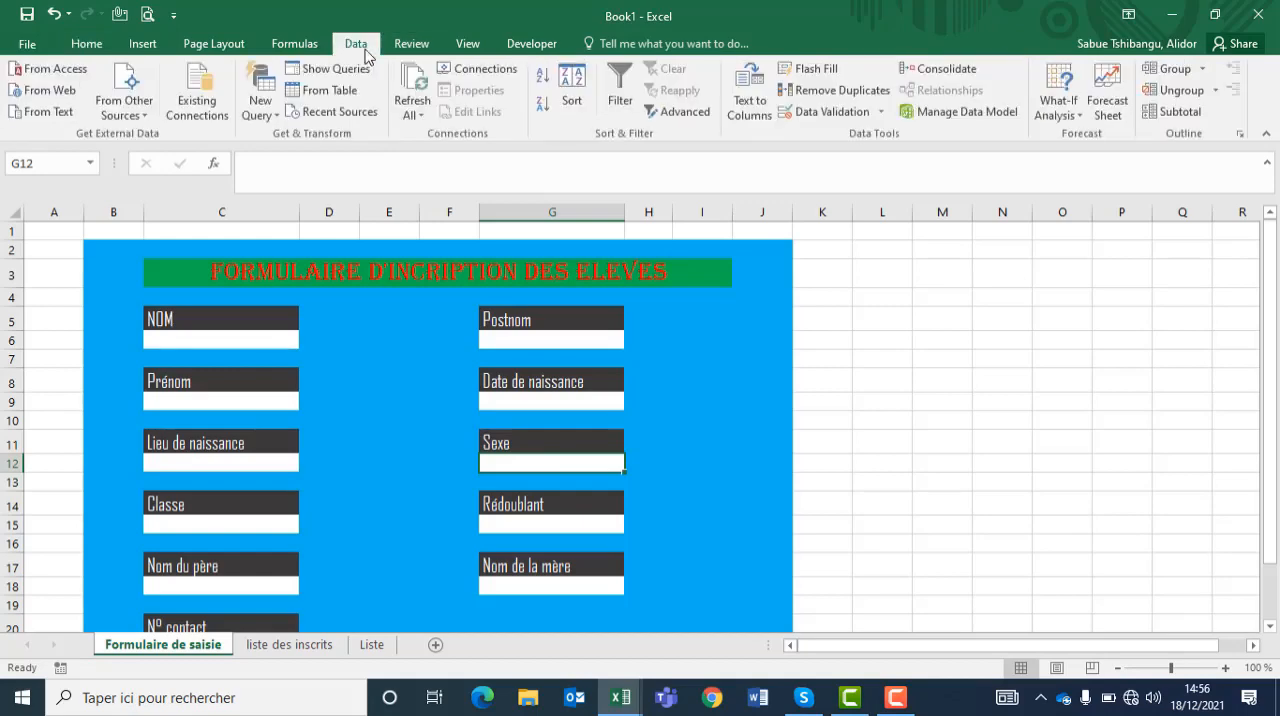
{"action": "left_click", "coordinate": [859, 120]}
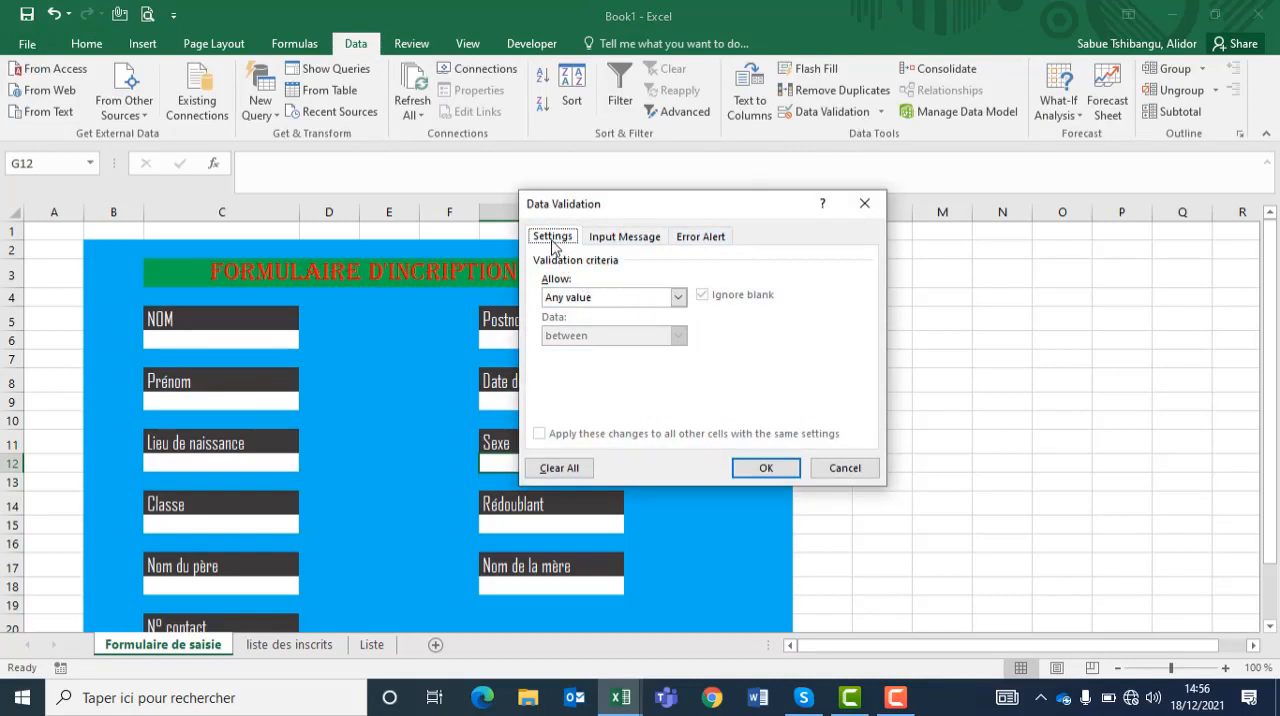
{"action": "left_click", "coordinate": [678, 297]}
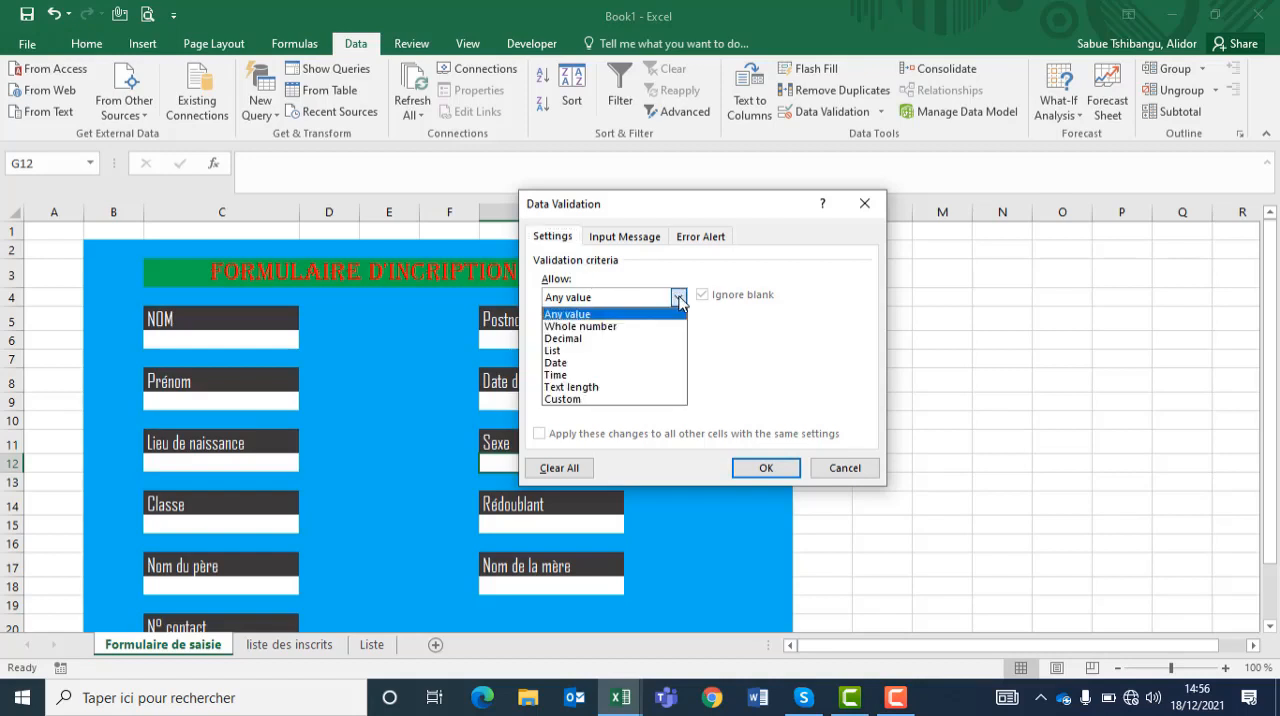
{"action": "left_click", "coordinate": [588, 351]}
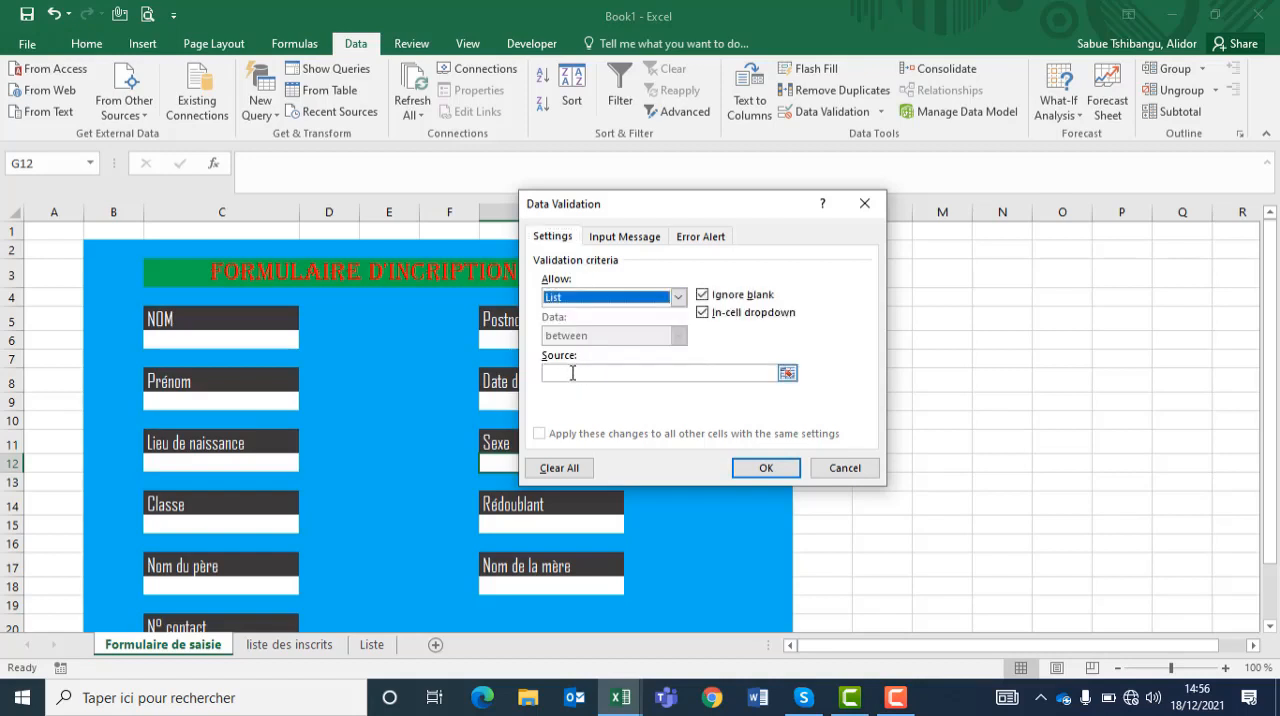
{"action": "left_click", "coordinate": [572, 373]}
{"action": "type", "text": "l"}
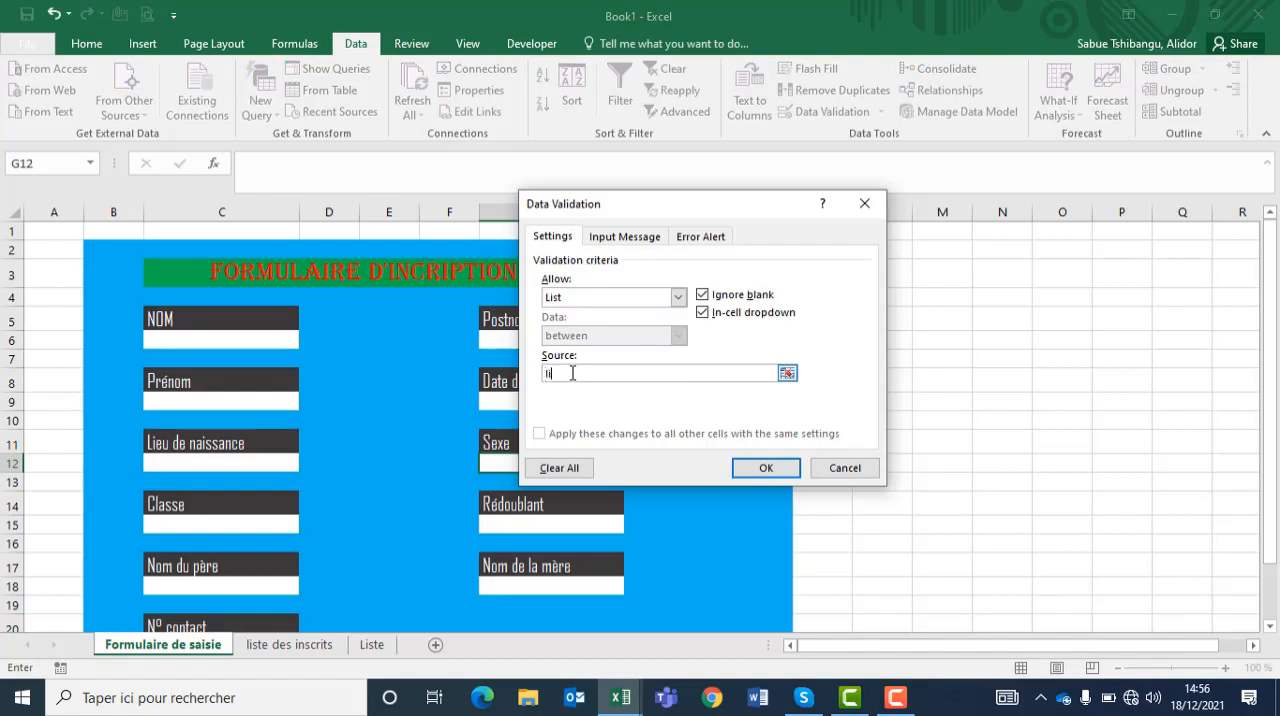
{"action": "type", "text": "istesexe"}
{"action": "left_click", "coordinate": [764, 468]}
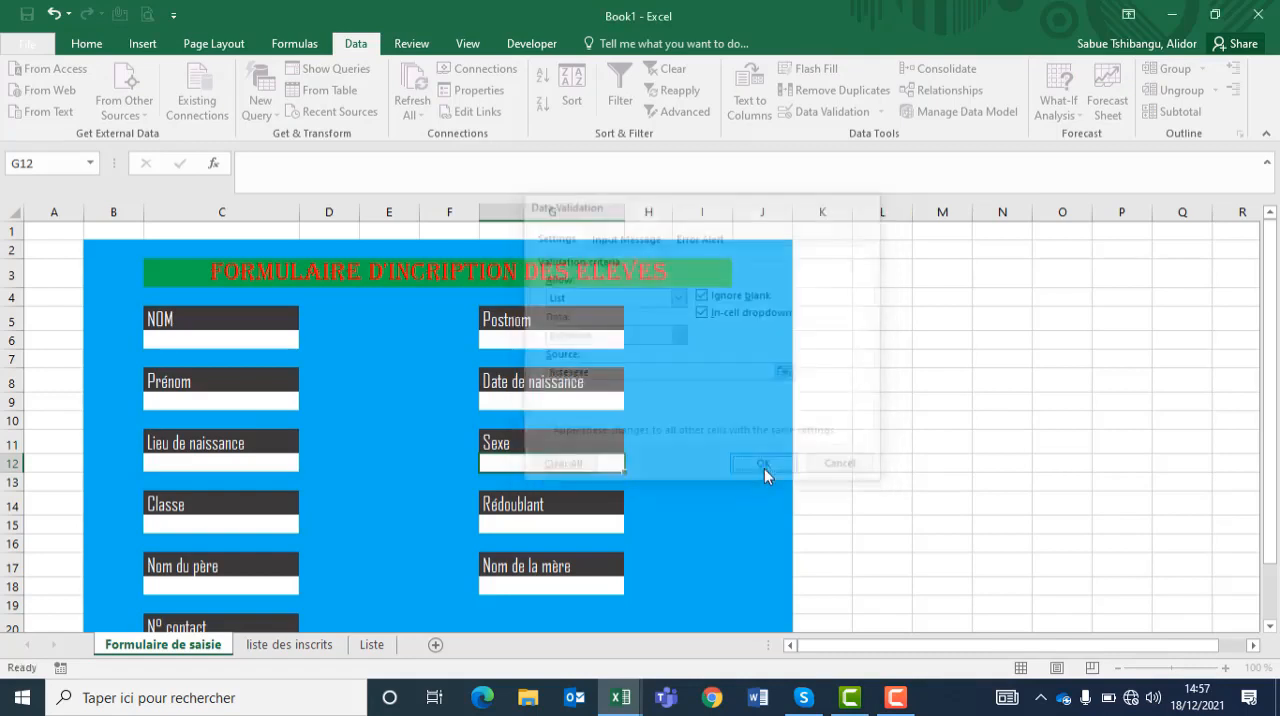
{"action": "left_click", "coordinate": [632, 463]}
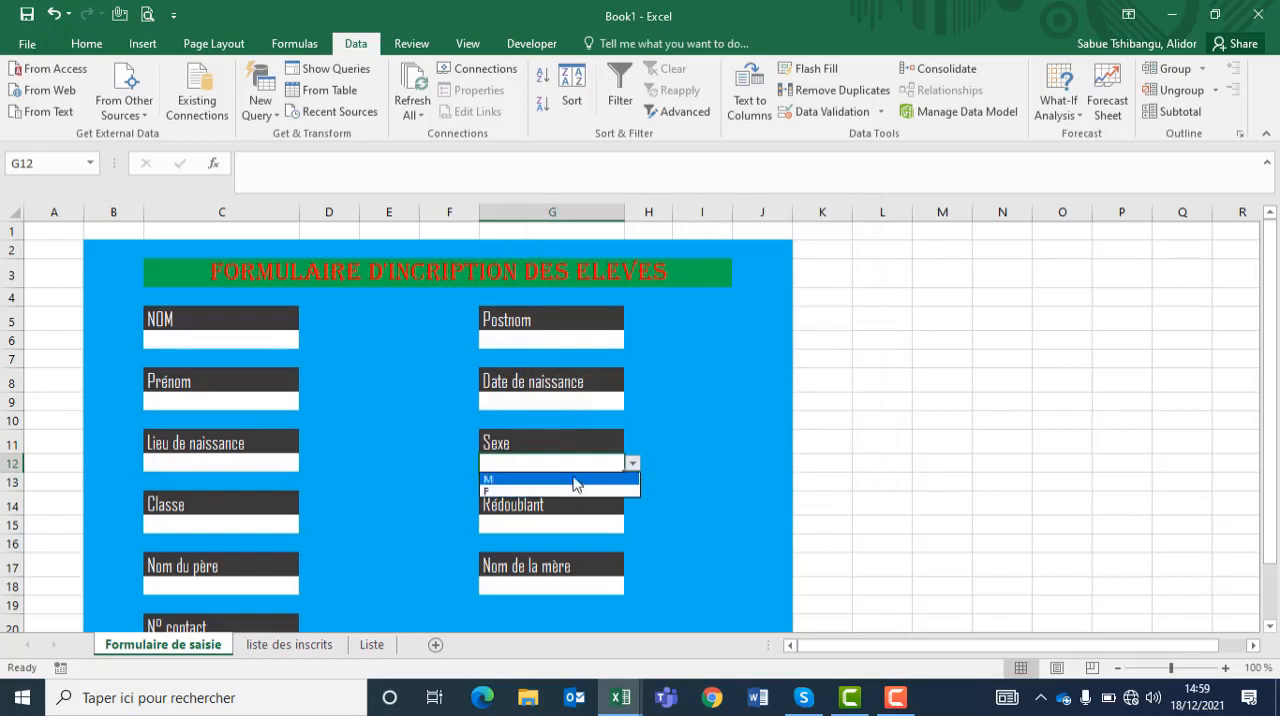
{"action": "left_click", "coordinate": [642, 304]}
Step: Set the List validation source of the Classe entry cell C15 to the Listeclasse range and display its dropdown choices
{"action": "left_click", "coordinate": [198, 523]}
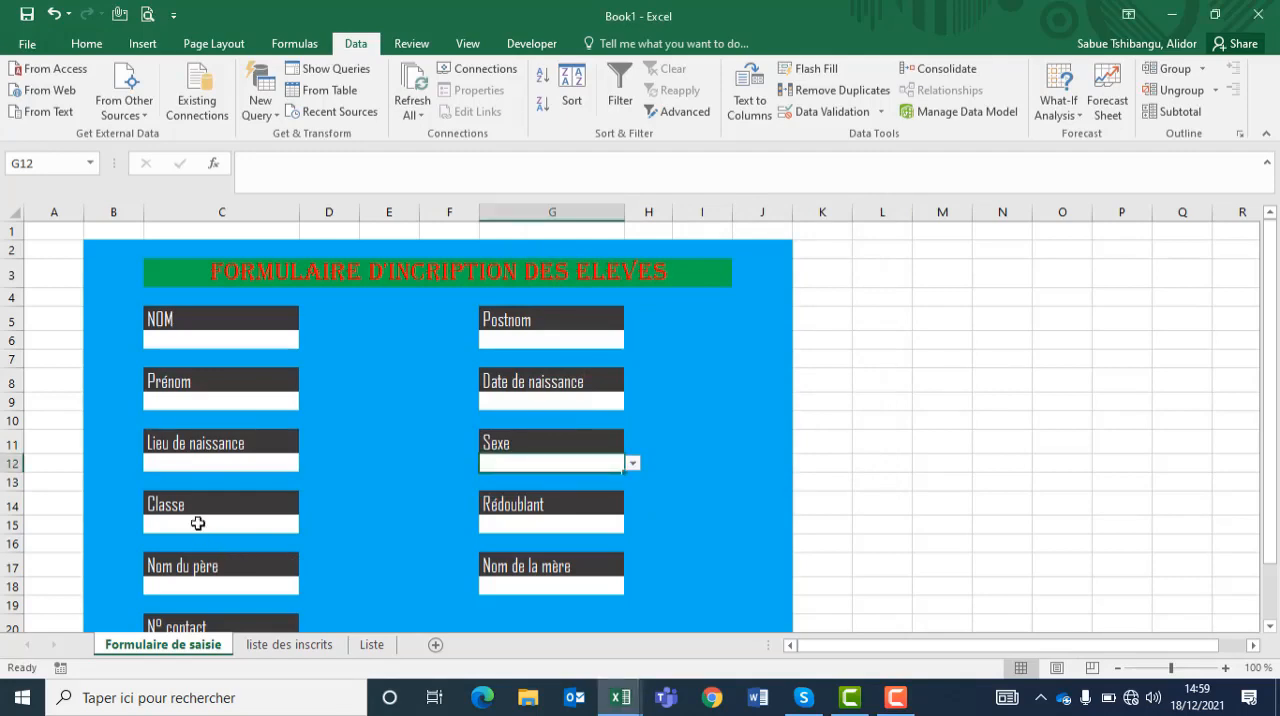
{"action": "left_click", "coordinate": [801, 113]}
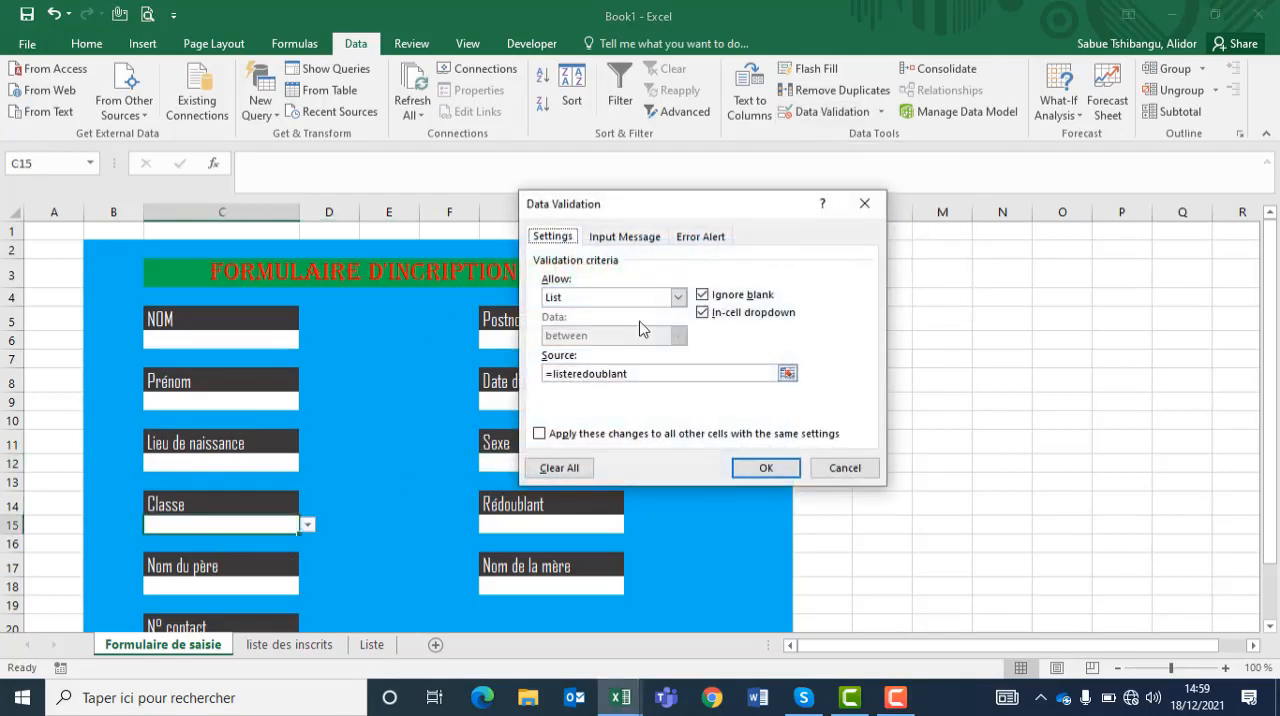
{"action": "left_click", "coordinate": [648, 375]}
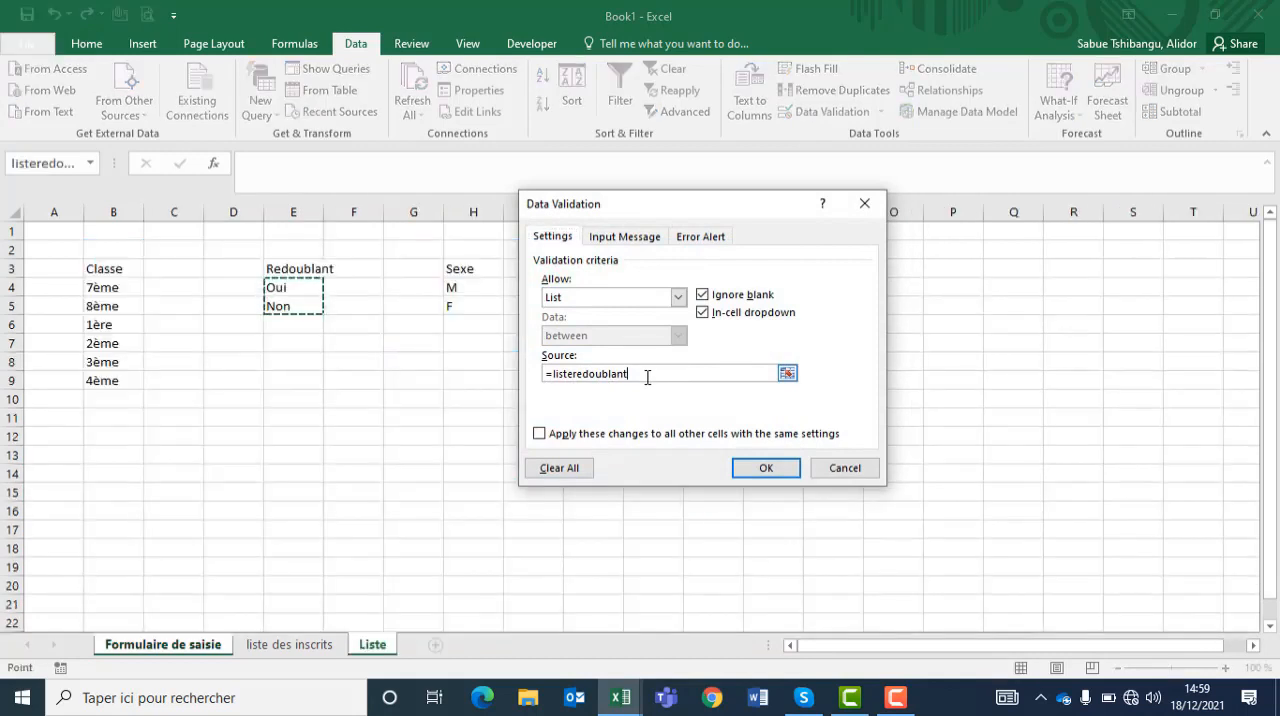
{"action": "key", "text": "BackSpace"}
{"action": "key", "text": "BackSpace"}
{"action": "key", "text": "BackSpace"}
{"action": "key", "text": "BackSpace"}
{"action": "key", "text": "BackSpace"}
{"action": "key", "text": "BackSpace"}
{"action": "key", "text": "BackSpace"}
{"action": "key", "text": "BackSpace"}
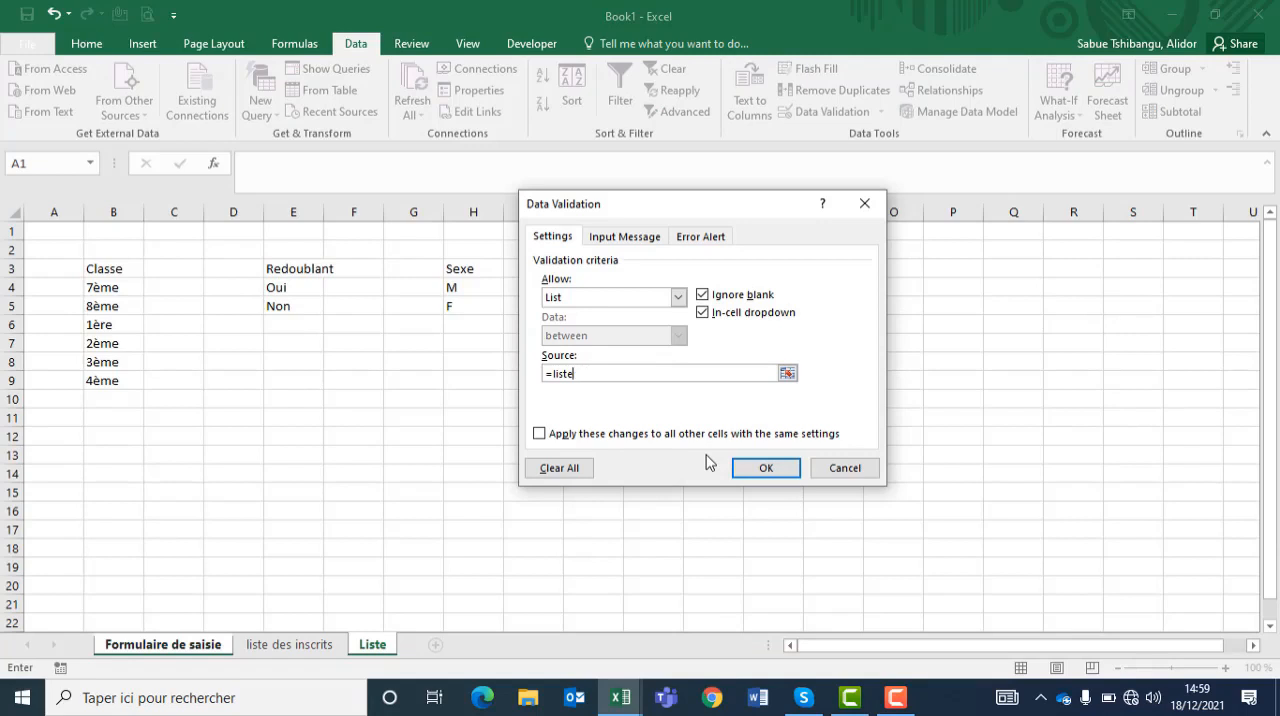
{"action": "key", "text": "BackSpace"}
{"action": "key", "text": "BackSpace"}
{"action": "key", "text": "BackSpace"}
{"action": "key", "text": "BackSpace"}
{"action": "left_click_drag", "start_coordinate": [95, 285], "coordinate": [107, 385]}
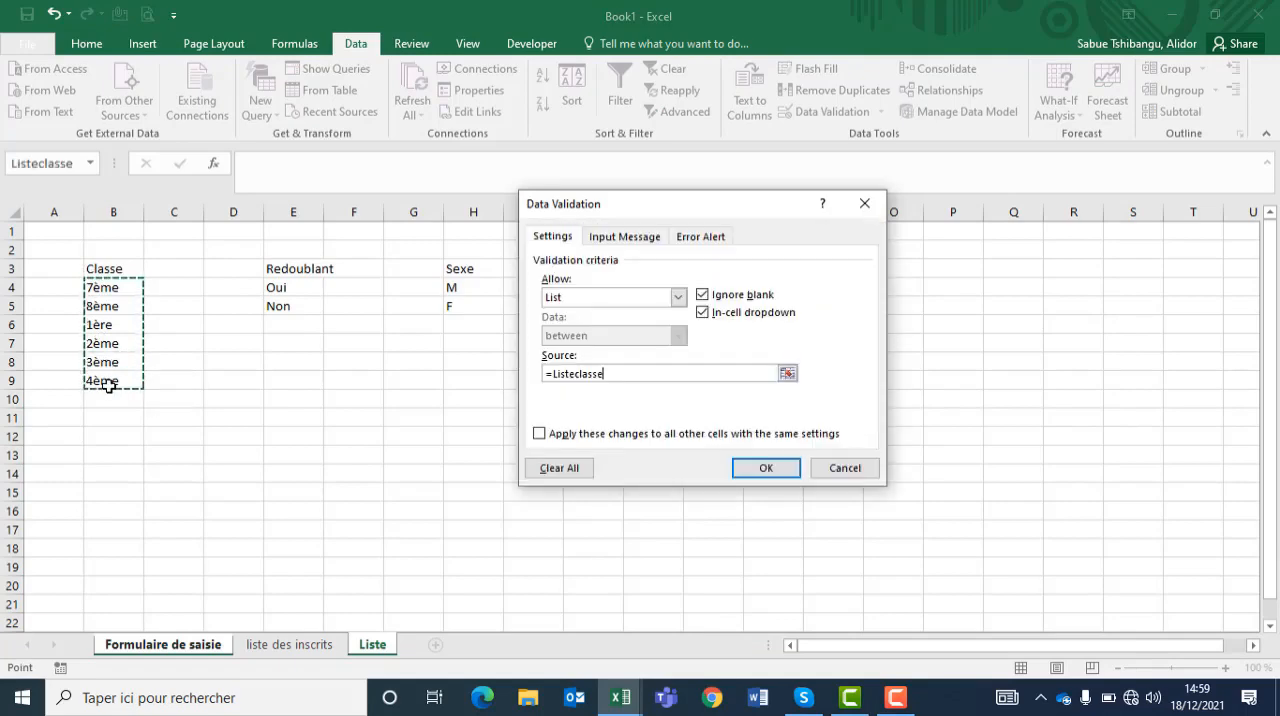
{"action": "key", "text": "Return"}
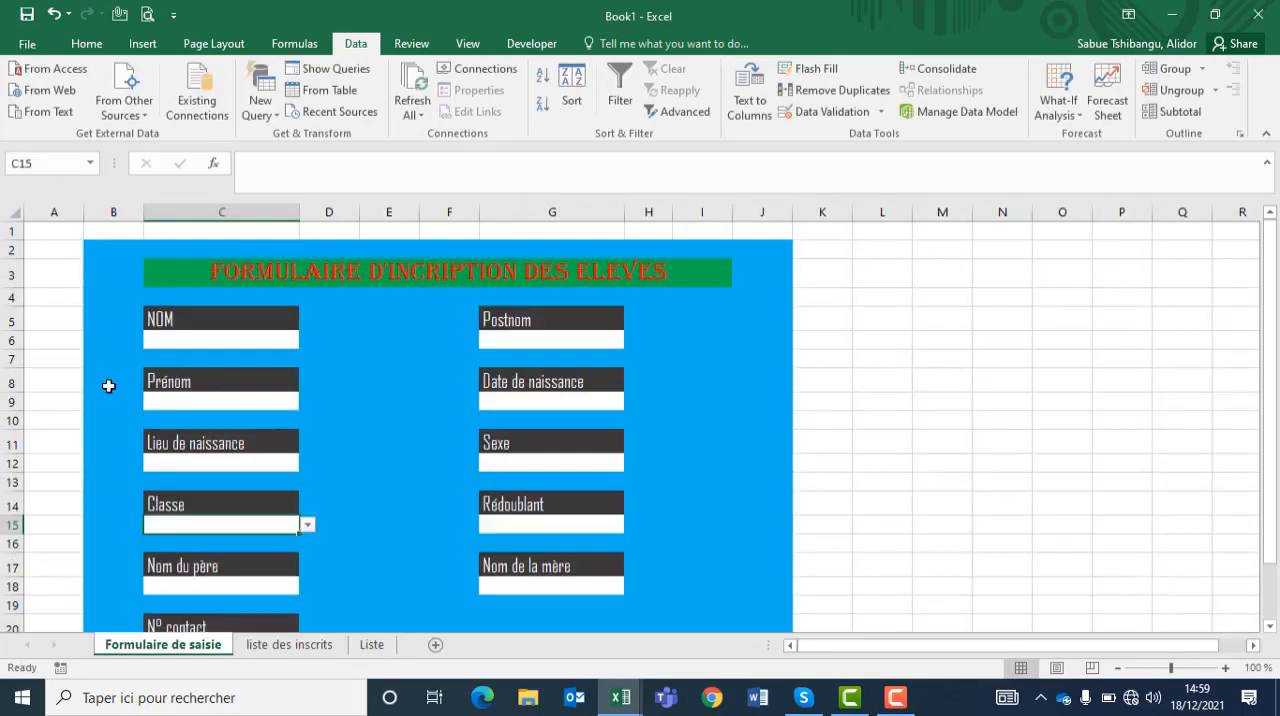
{"action": "left_click", "coordinate": [308, 526]}
{"action": "left_click", "coordinate": [313, 528]}
Step: Add List data validation with source =listeredoublant to the Rédoublant entry cell G15, and display its dropdown choices
{"action": "left_click", "coordinate": [527, 523]}
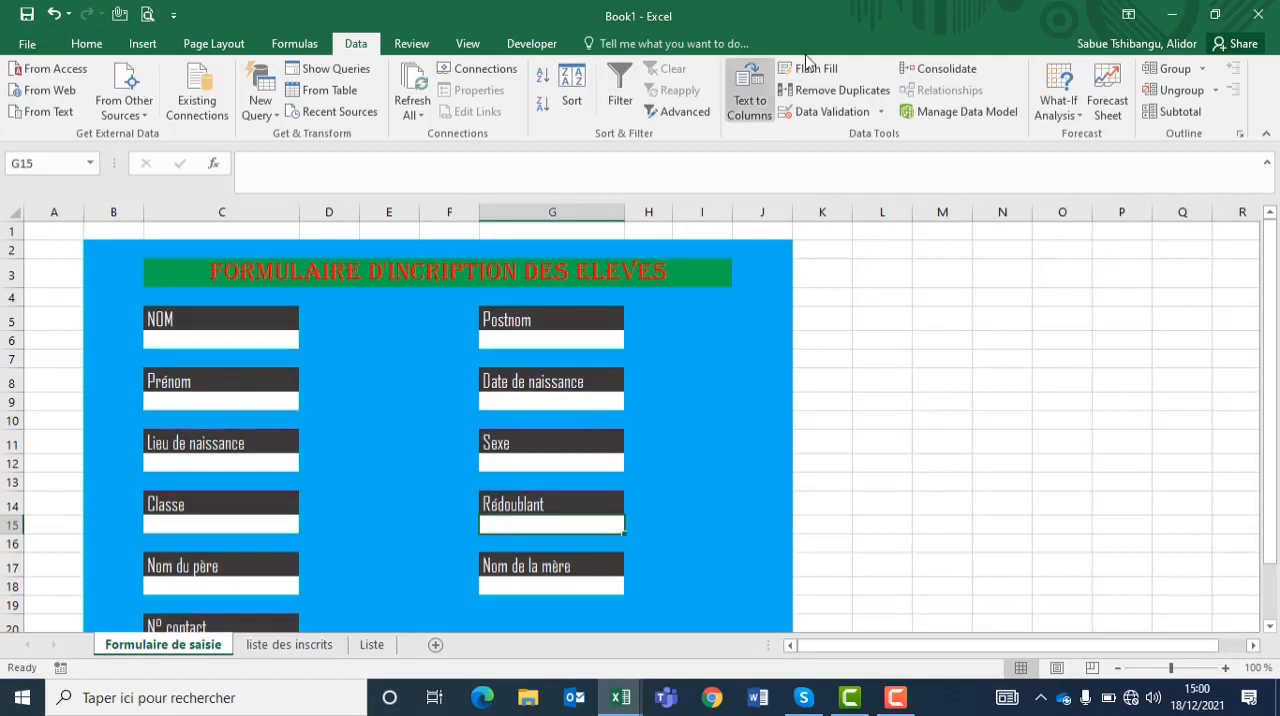
{"action": "left_click", "coordinate": [803, 113]}
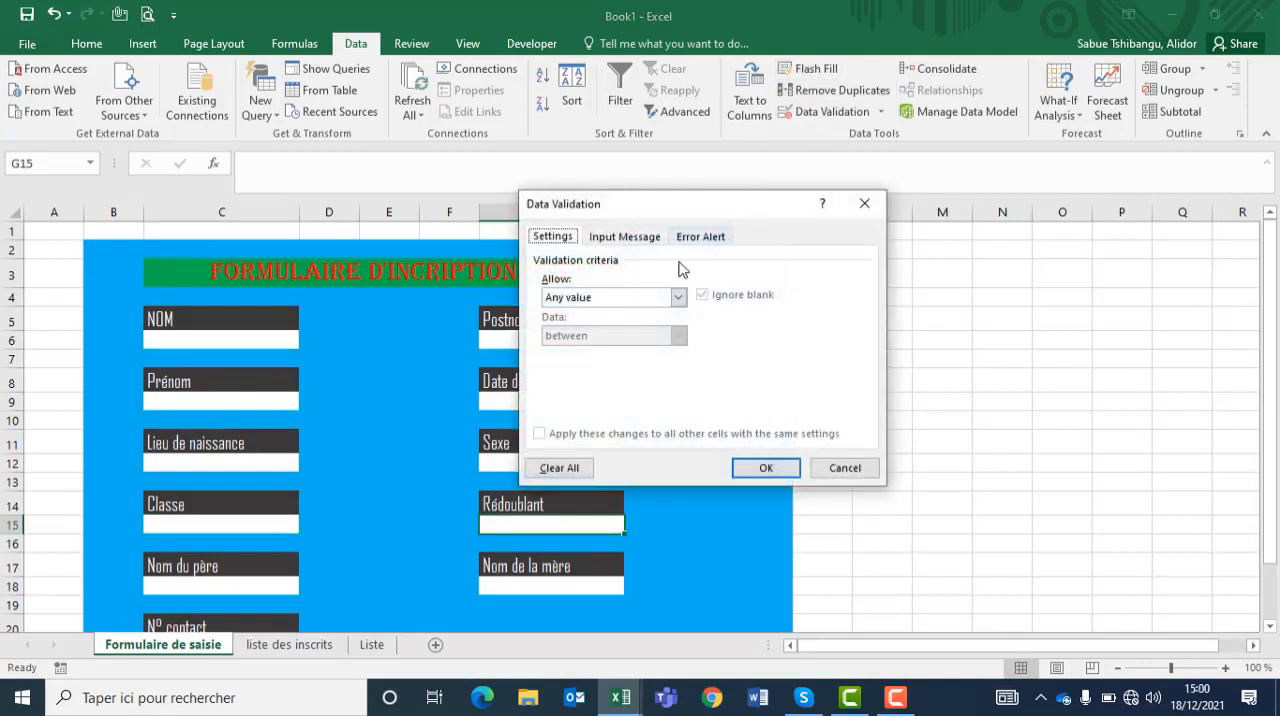
{"action": "left_click", "coordinate": [678, 297]}
{"action": "left_click", "coordinate": [595, 351]}
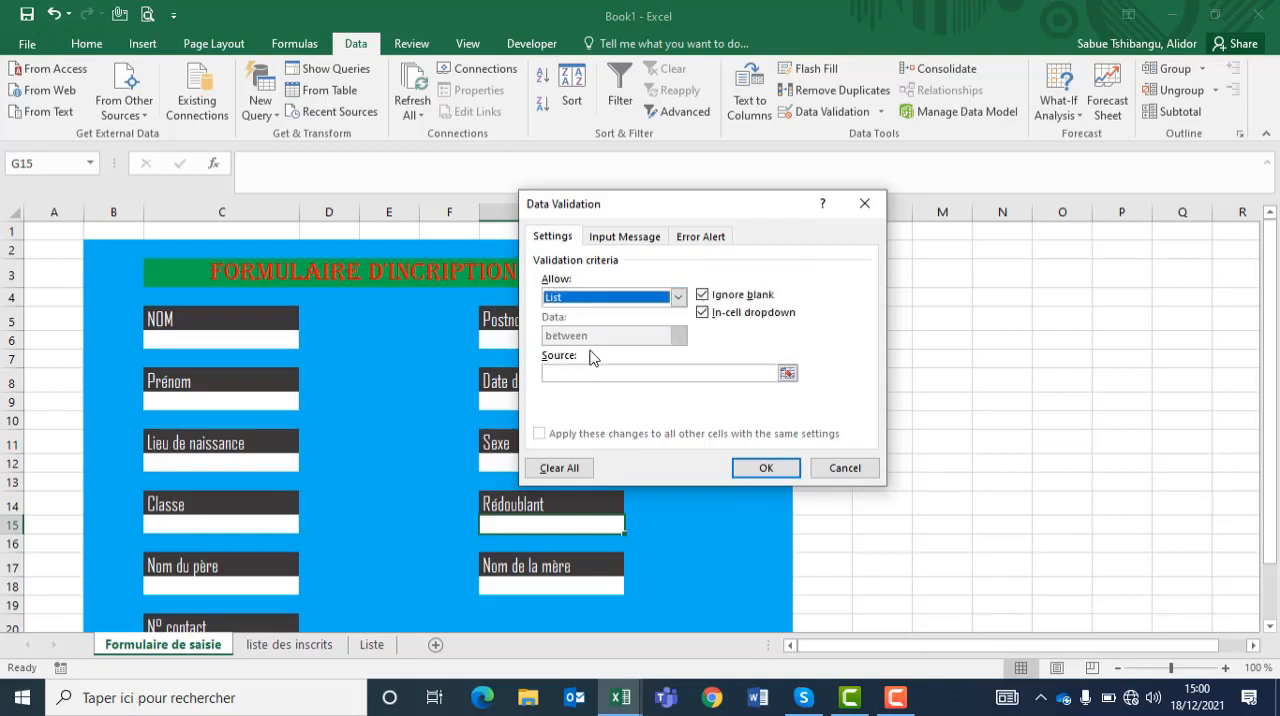
{"action": "left_click", "coordinate": [588, 373]}
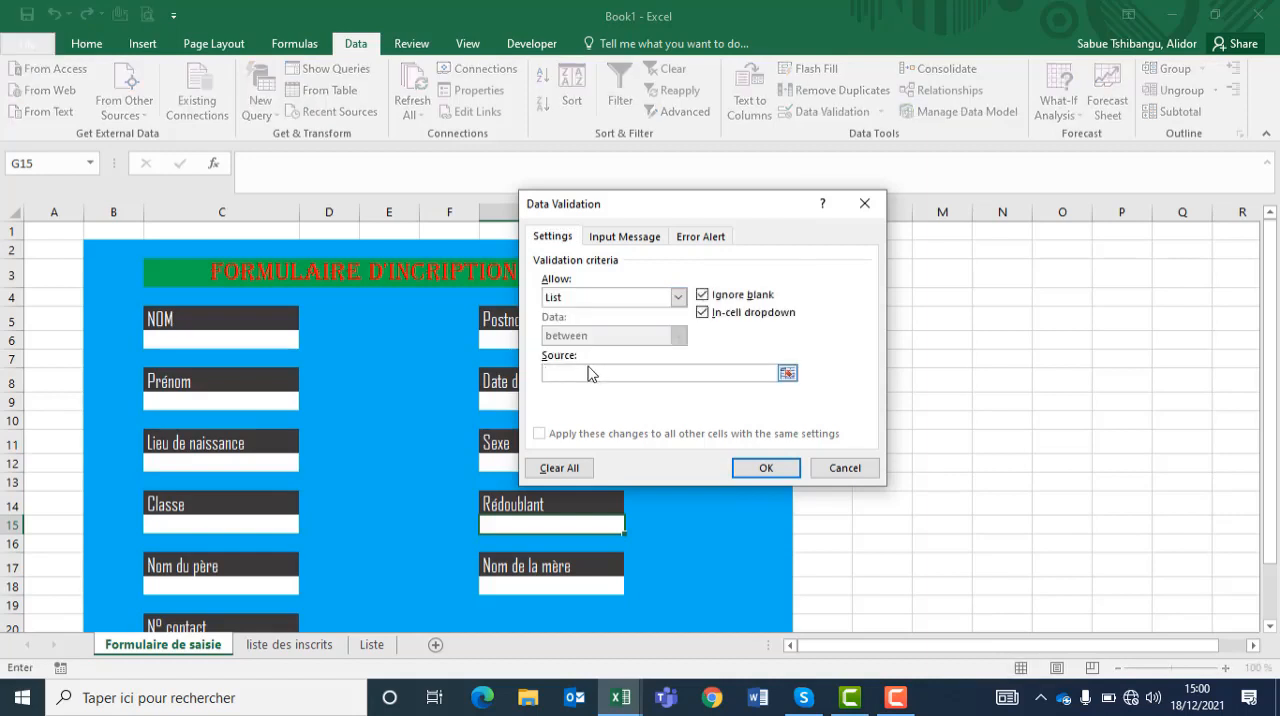
{"action": "type", "text": "=listeredoub"}
{"action": "key", "text": "BackSpace"}
{"action": "key", "text": "BackSpace"}
{"action": "type", "text": "ublant"}
{"action": "left_click", "coordinate": [766, 469]}
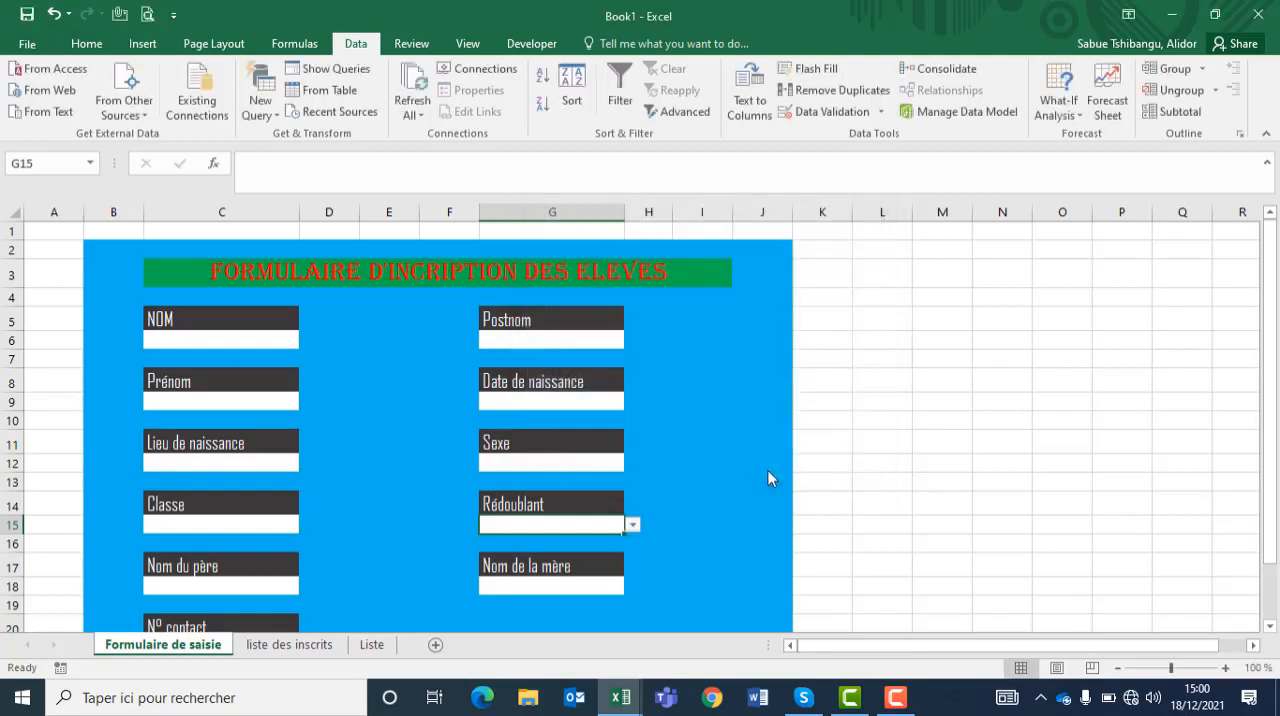
{"action": "left_click", "coordinate": [632, 524]}
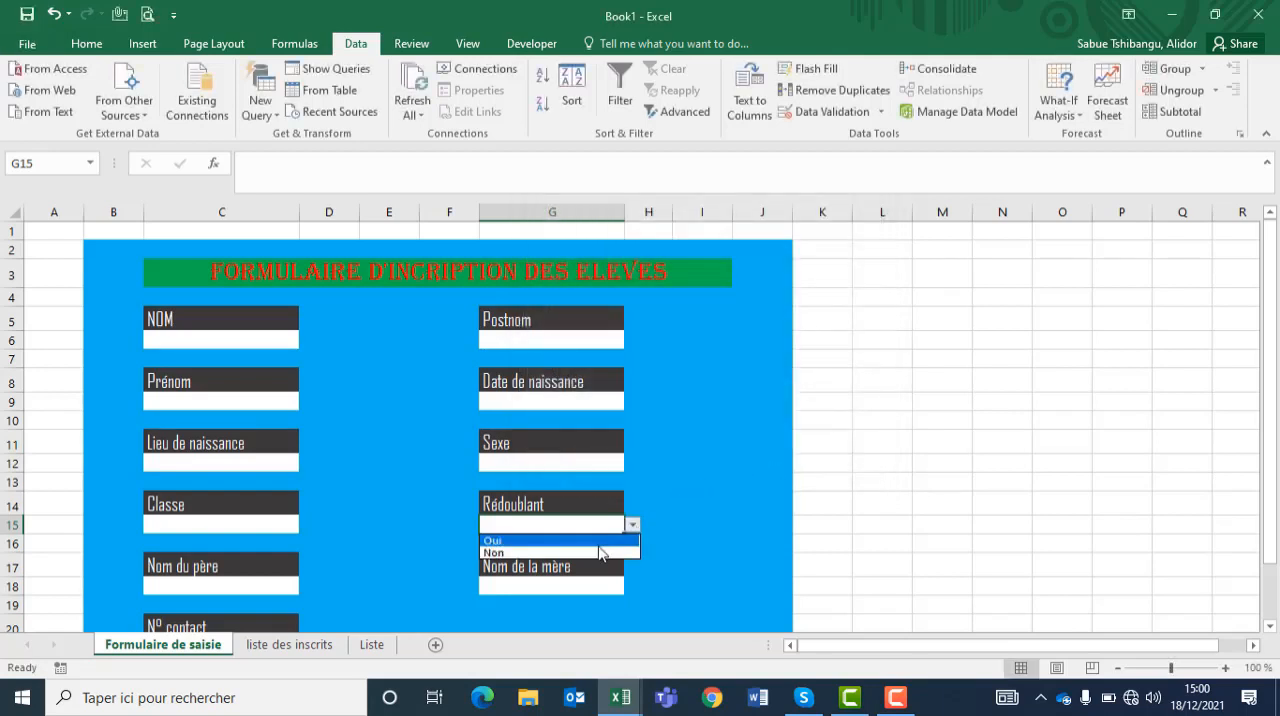
{"action": "left_click", "coordinate": [541, 523]}
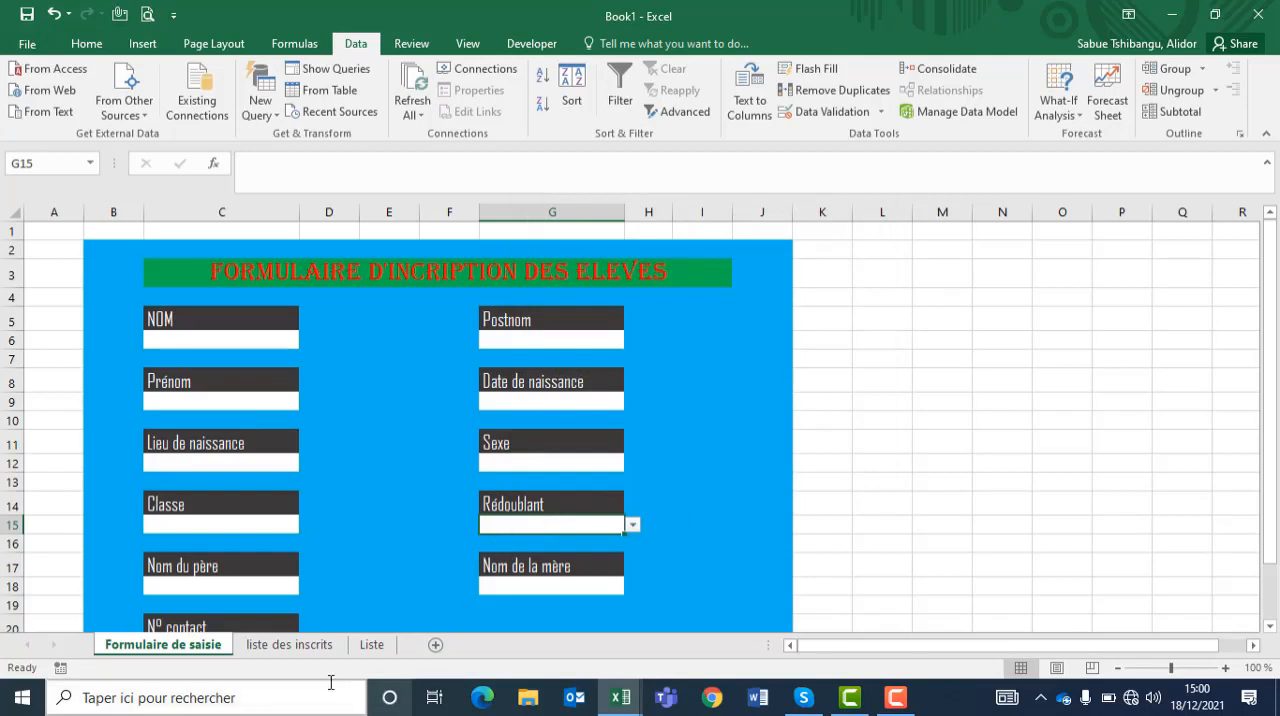
Step: Look over the liste des inscrits and Liste sheets, and return to Formulaire de saisie
{"action": "left_click", "coordinate": [281, 647]}
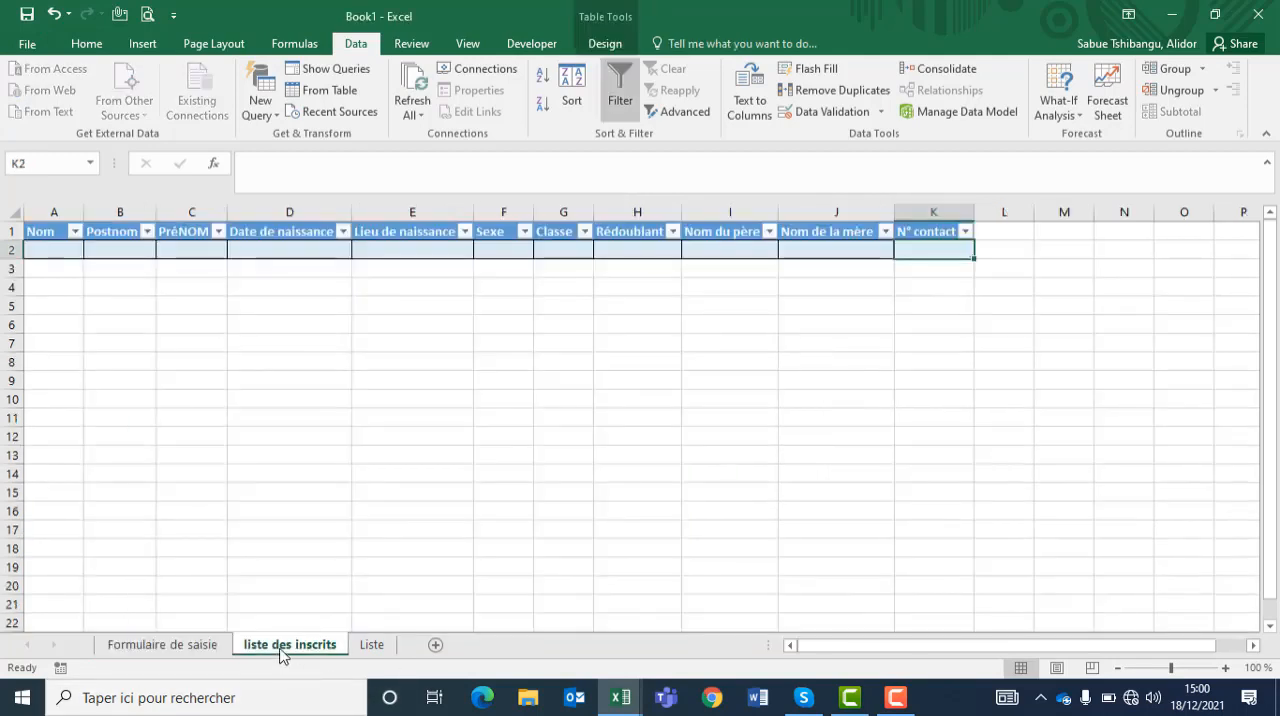
{"action": "left_click", "coordinate": [369, 645]}
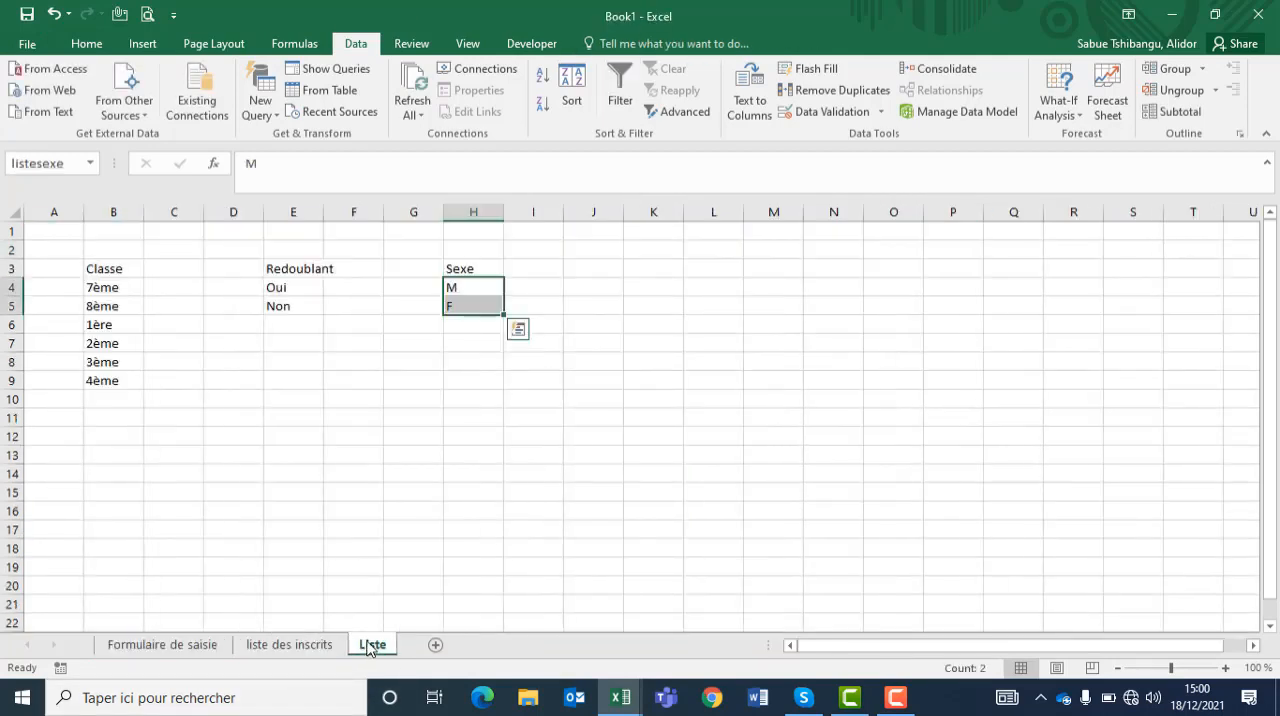
{"action": "left_click", "coordinate": [152, 650]}
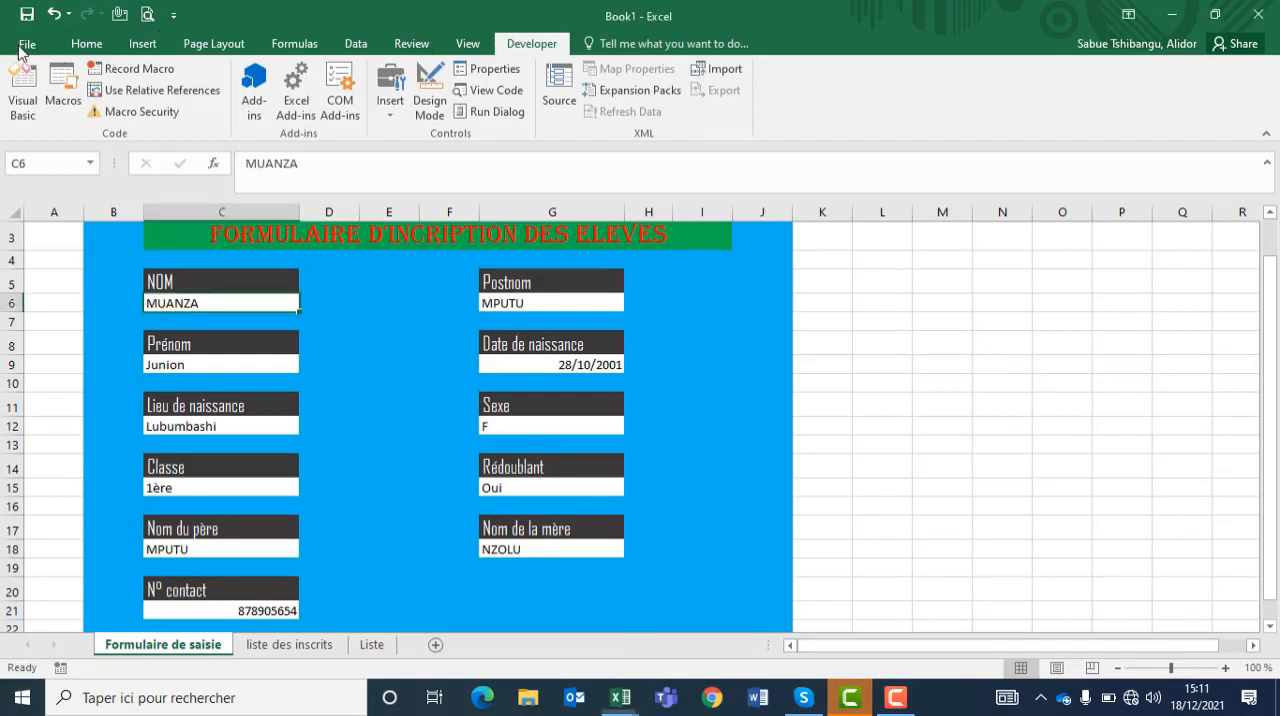
Step: Switch the Developer tab off and back on in the ribbon customization options, and accept the settings
{"action": "left_click", "coordinate": [22, 47]}
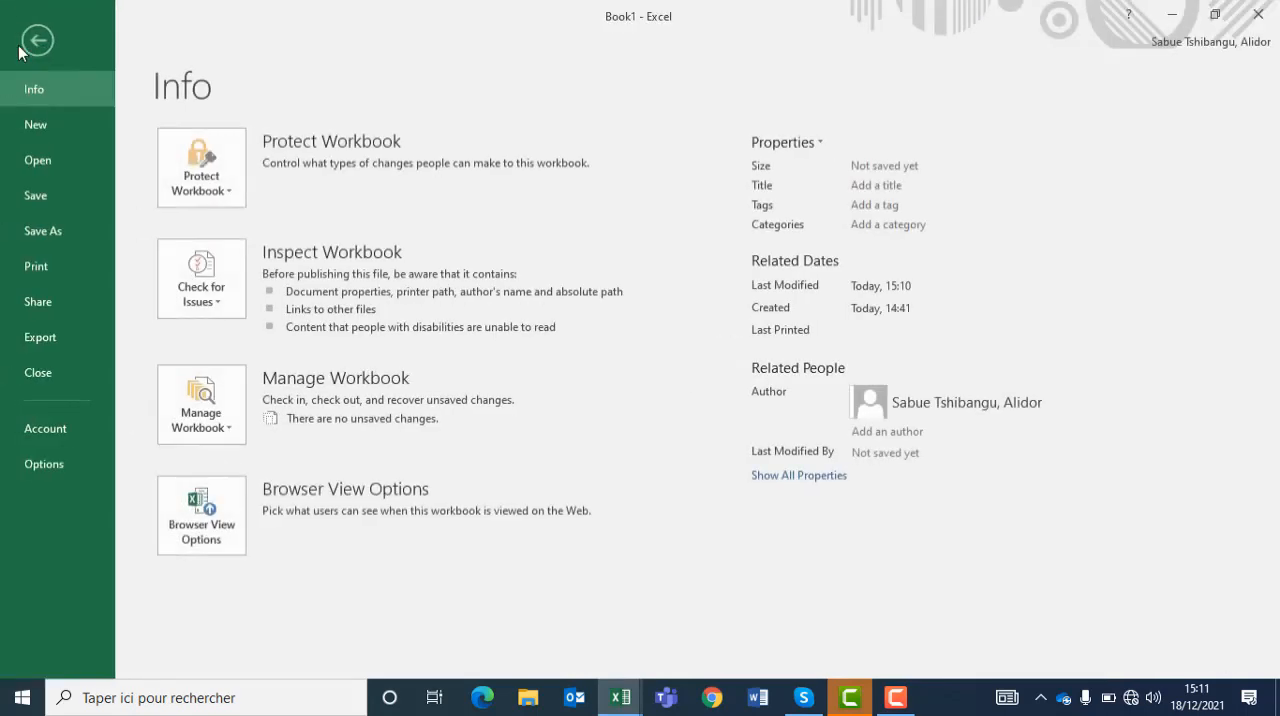
{"action": "left_click", "coordinate": [30, 463]}
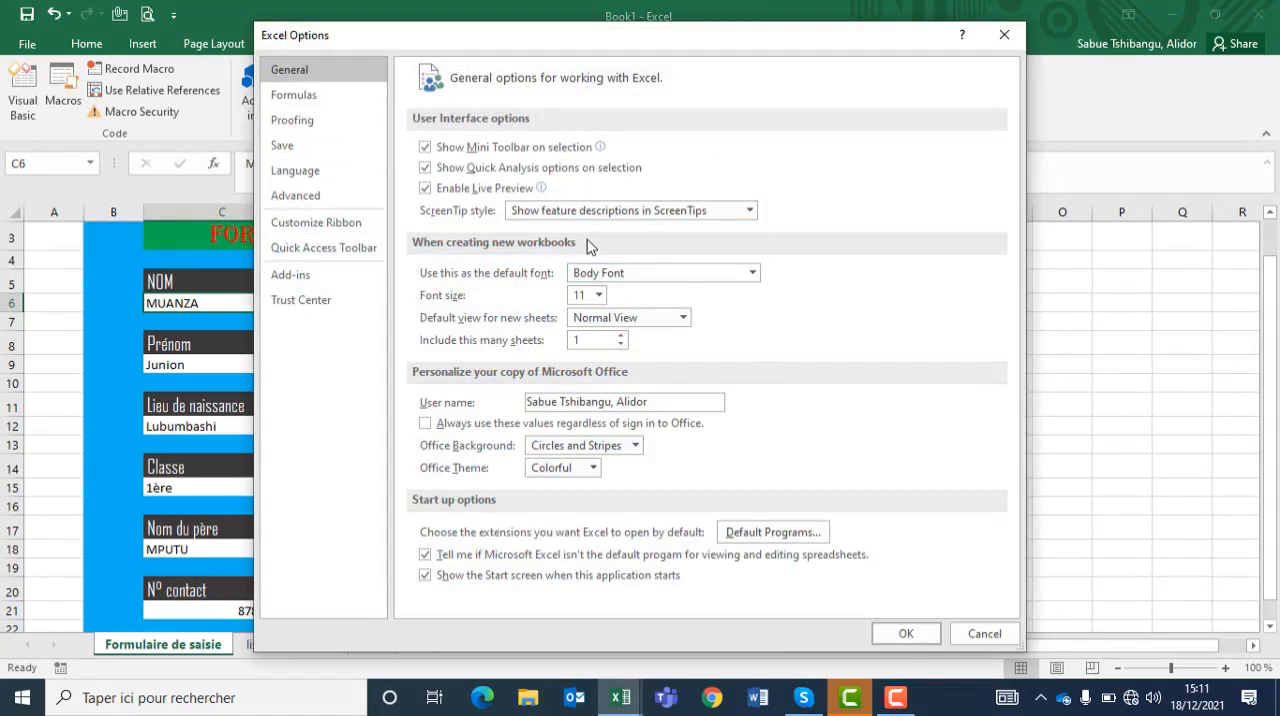
{"action": "left_click", "coordinate": [318, 229]}
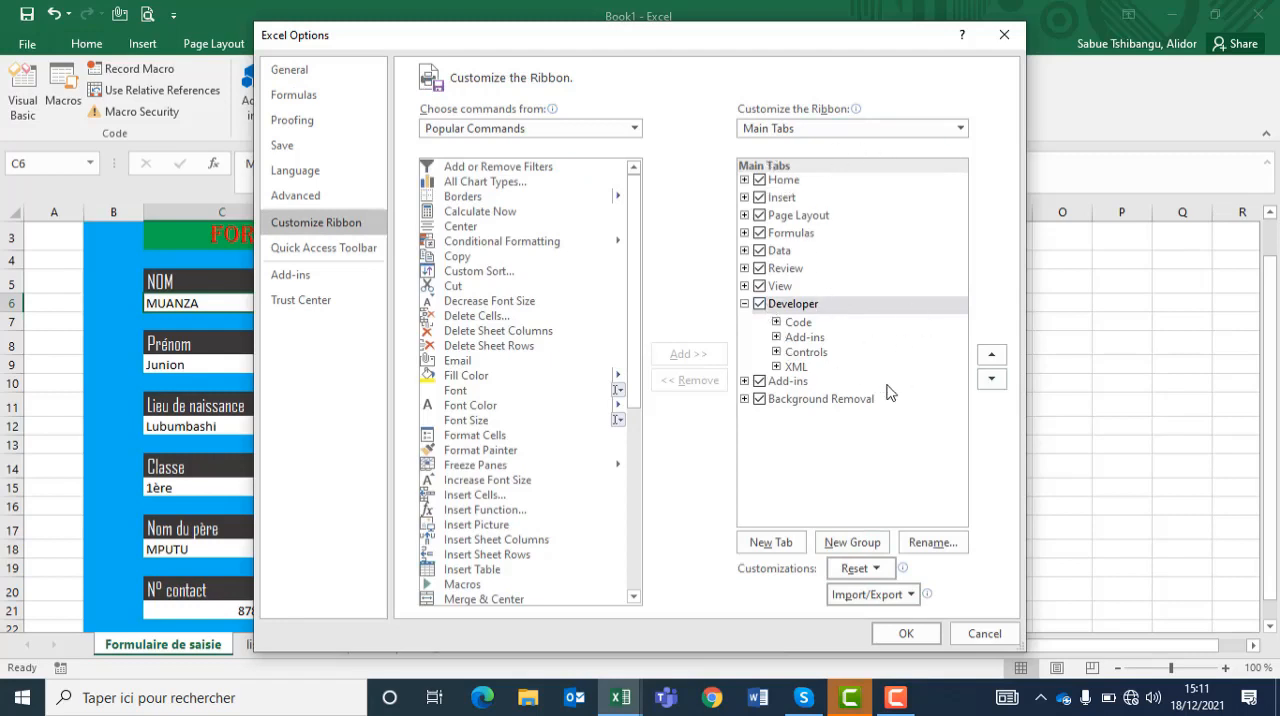
{"action": "left_click", "coordinate": [760, 304]}
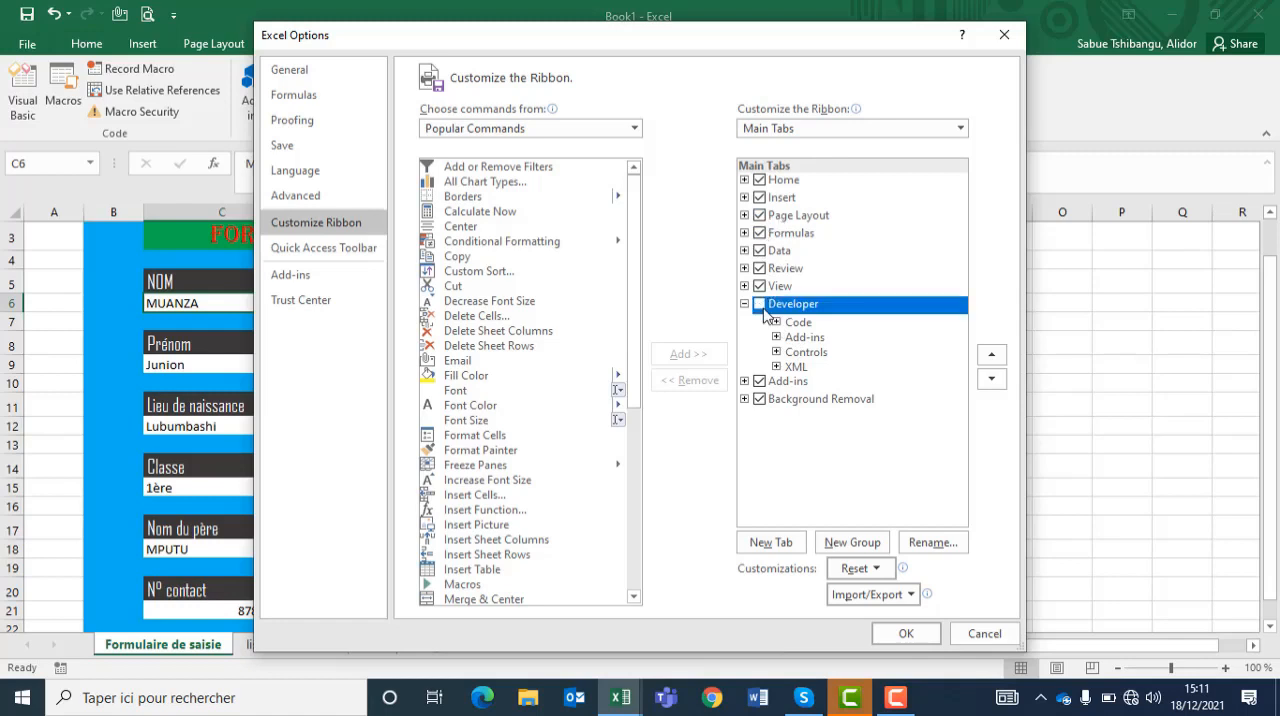
{"action": "left_click", "coordinate": [760, 304]}
{"action": "left_click", "coordinate": [759, 304]}
{"action": "left_click", "coordinate": [936, 639]}
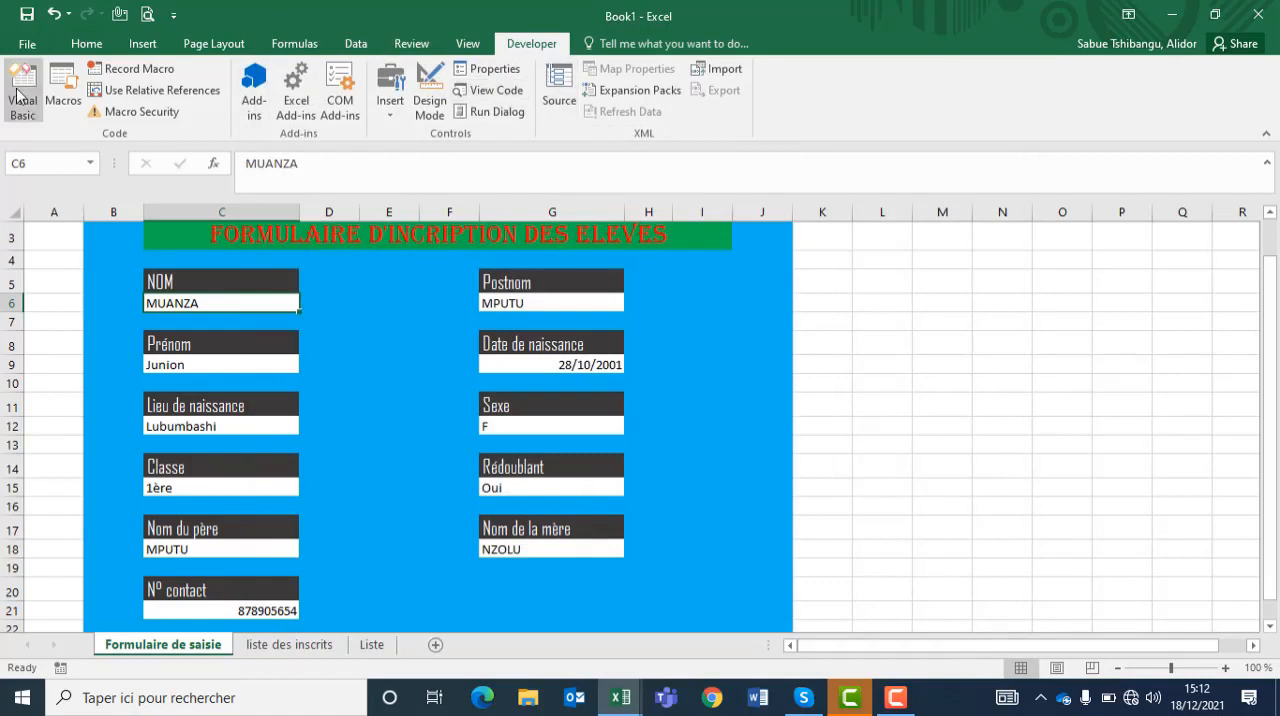
Step: Start recording a macro named Formulaire1, without a space, stored in the Personal Macro Workbook
{"action": "left_click", "coordinate": [113, 74]}
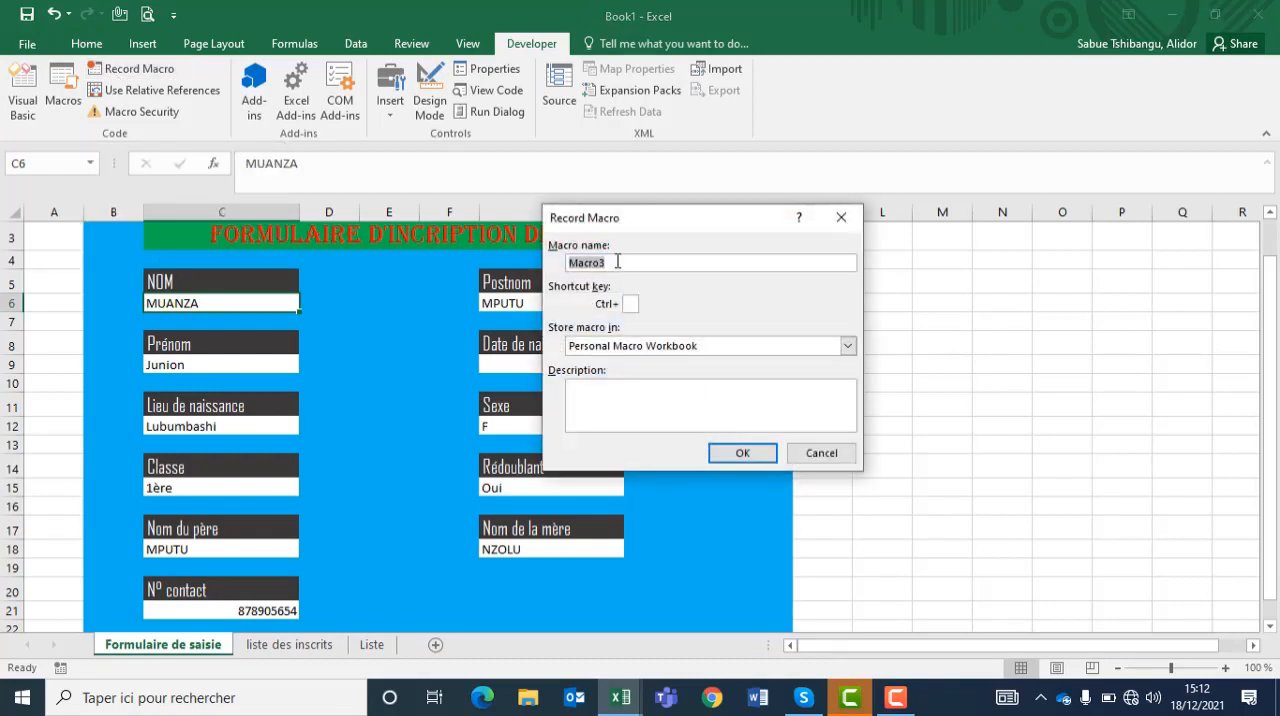
{"action": "type", "text": "Formulaire 1"}
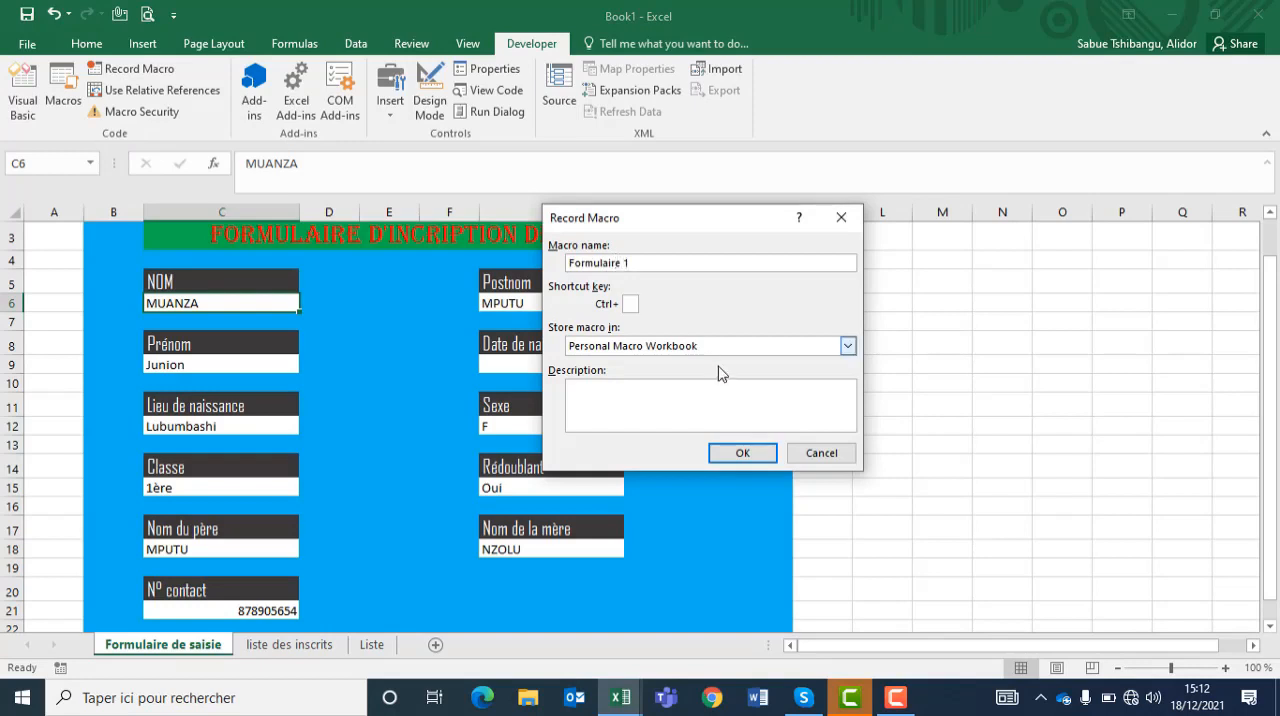
{"action": "key", "text": "BackSpace"}
{"action": "key", "text": "BackSpace"}
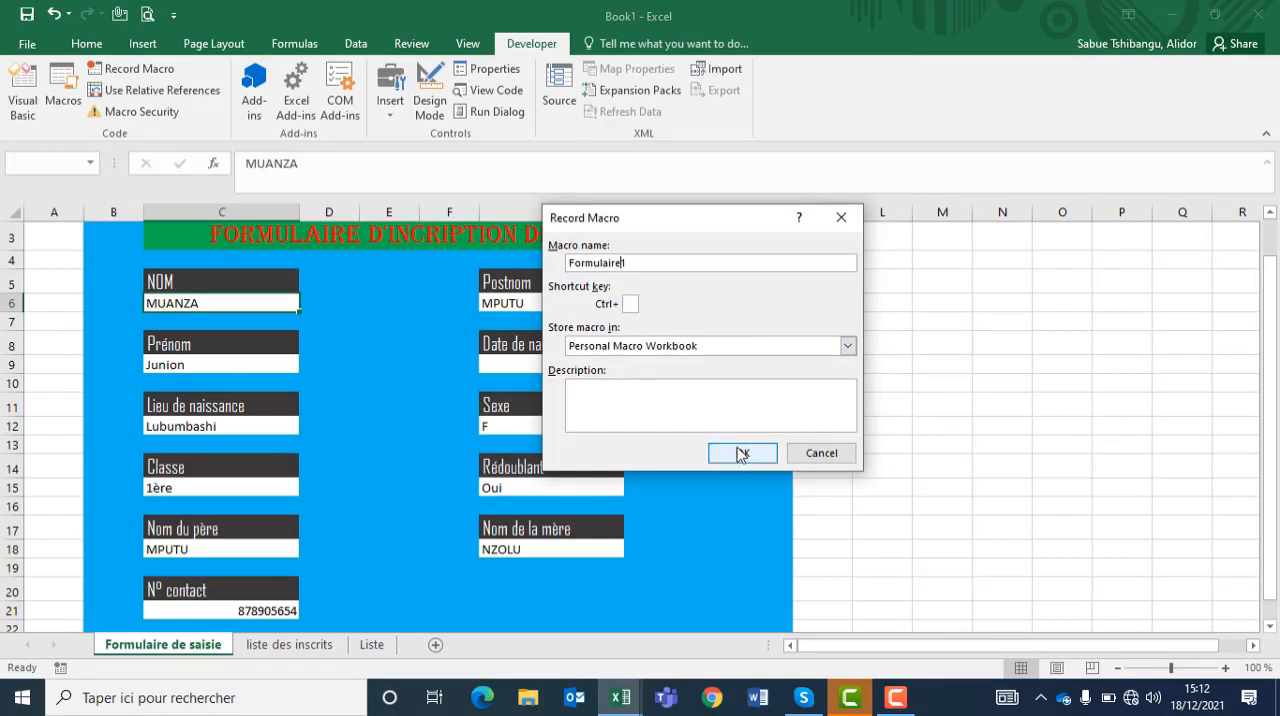
{"action": "left_click", "coordinate": [741, 453]}
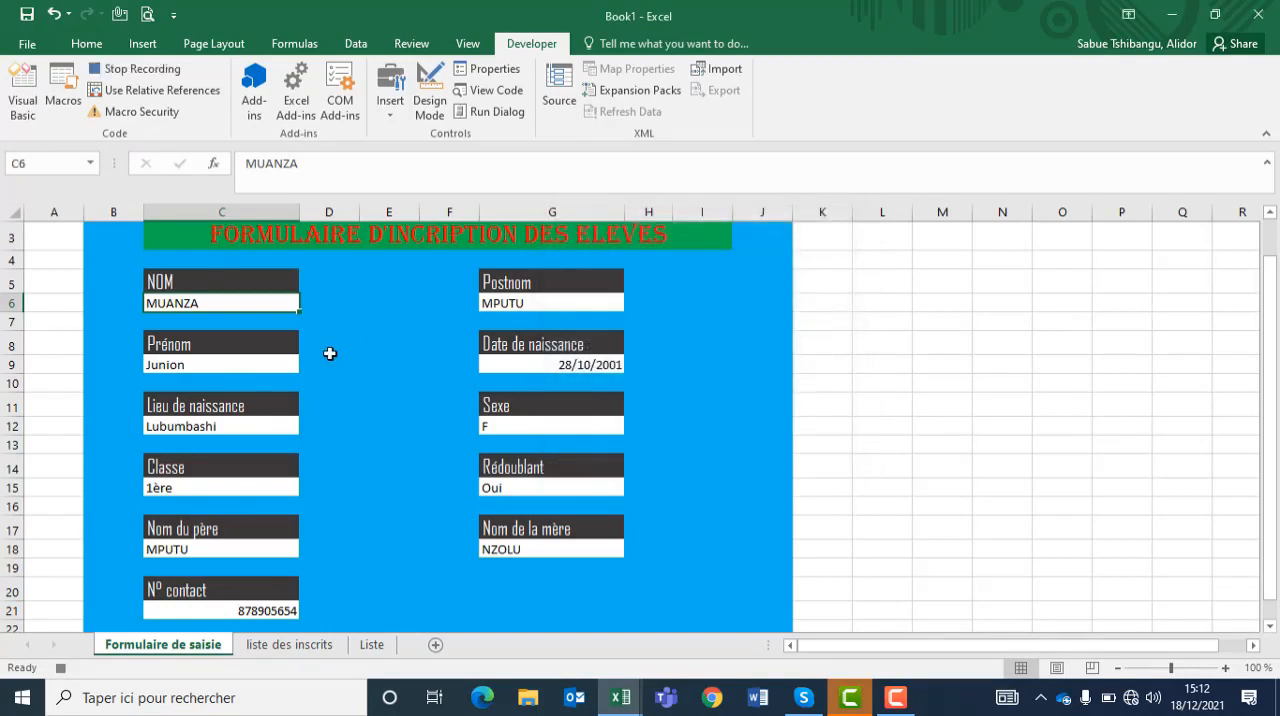
Step: Insert a blank row above the first student record, at row 2 of the liste des inscrits sheet
{"action": "left_click", "coordinate": [288, 647]}
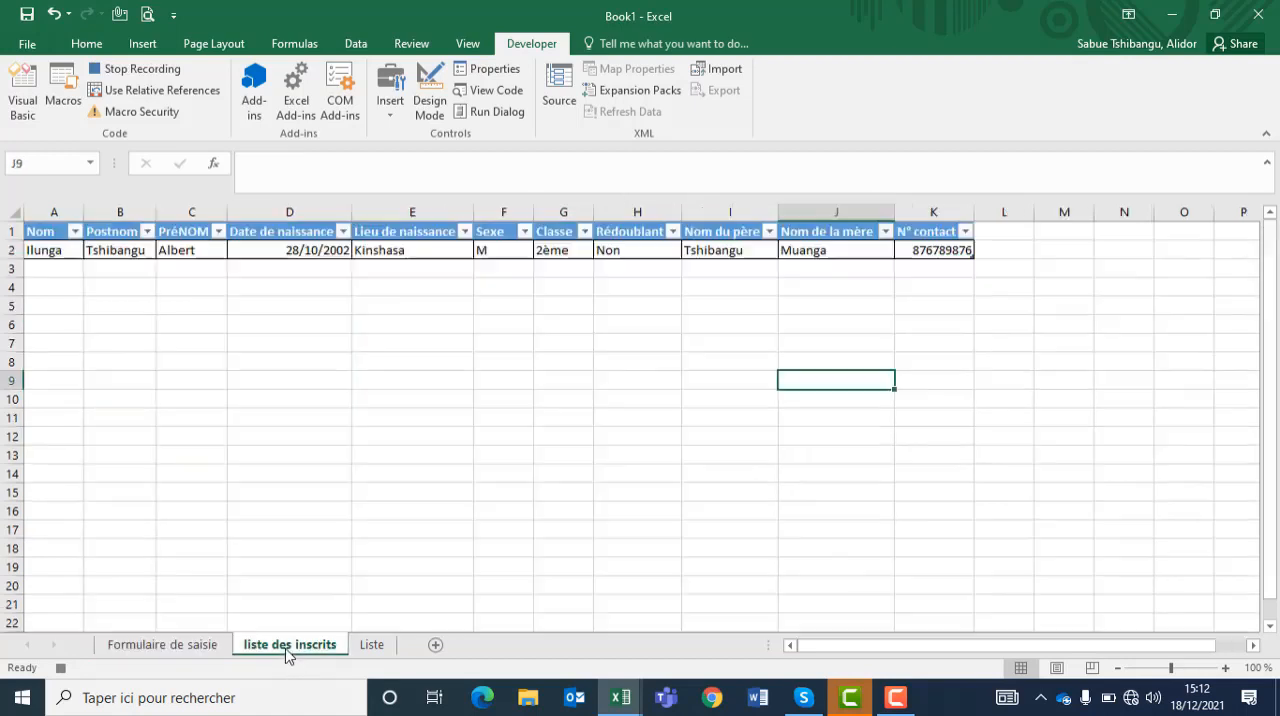
{"action": "left_click", "coordinate": [13, 250]}
{"action": "right_click", "coordinate": [14, 251]}
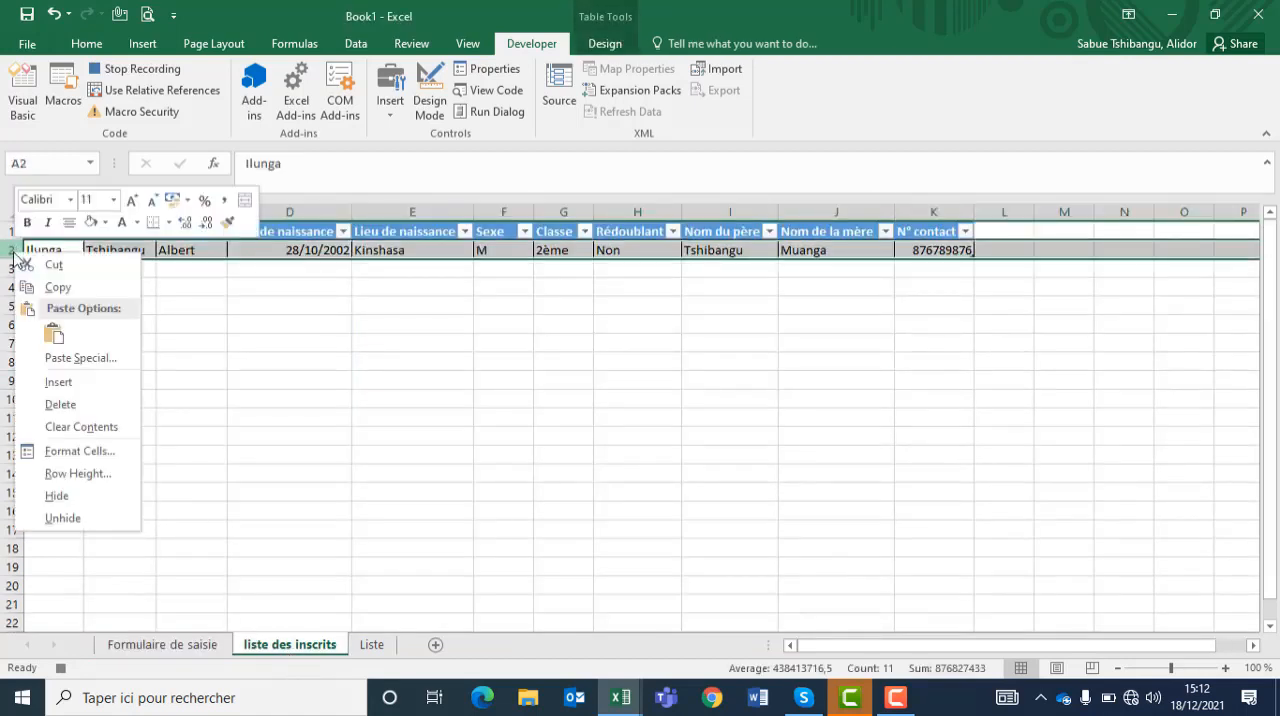
{"action": "left_click", "coordinate": [74, 381]}
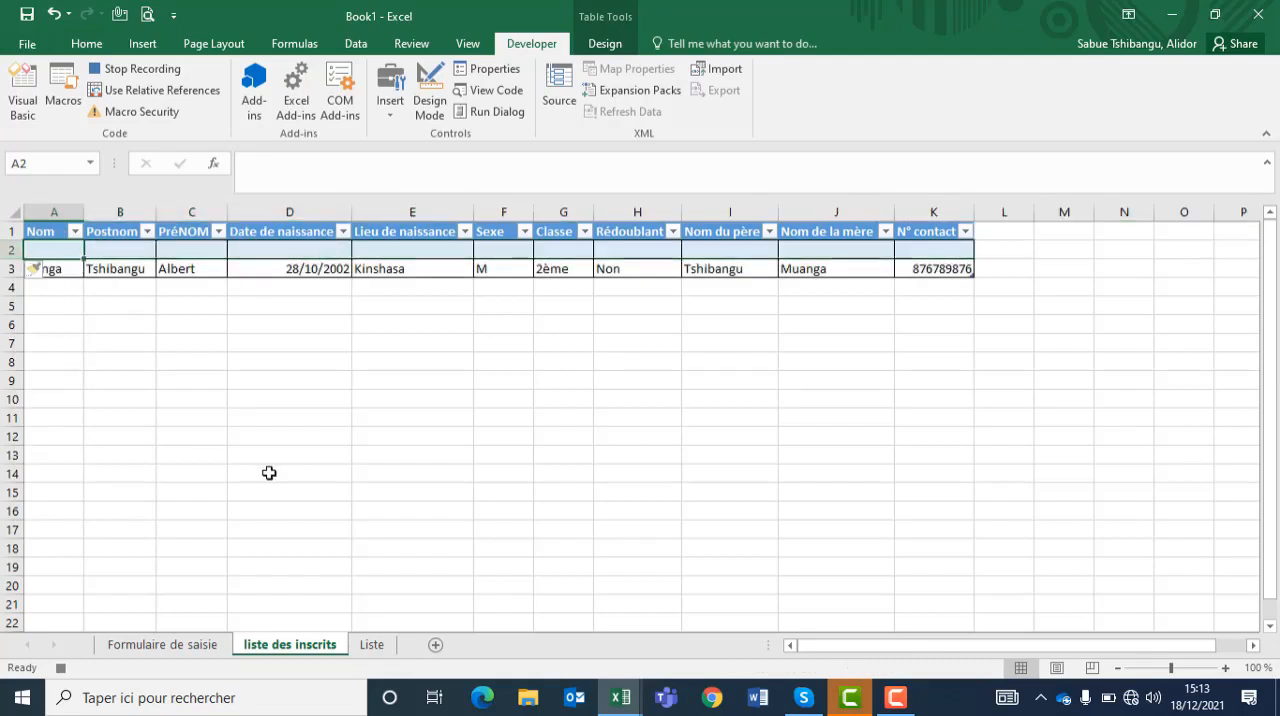
Step: Copy the NOM entry C6 and the Postnom entry G6 from Formulaire de saisie into A2 and B2 of liste des inscrits
{"action": "left_click", "coordinate": [203, 645]}
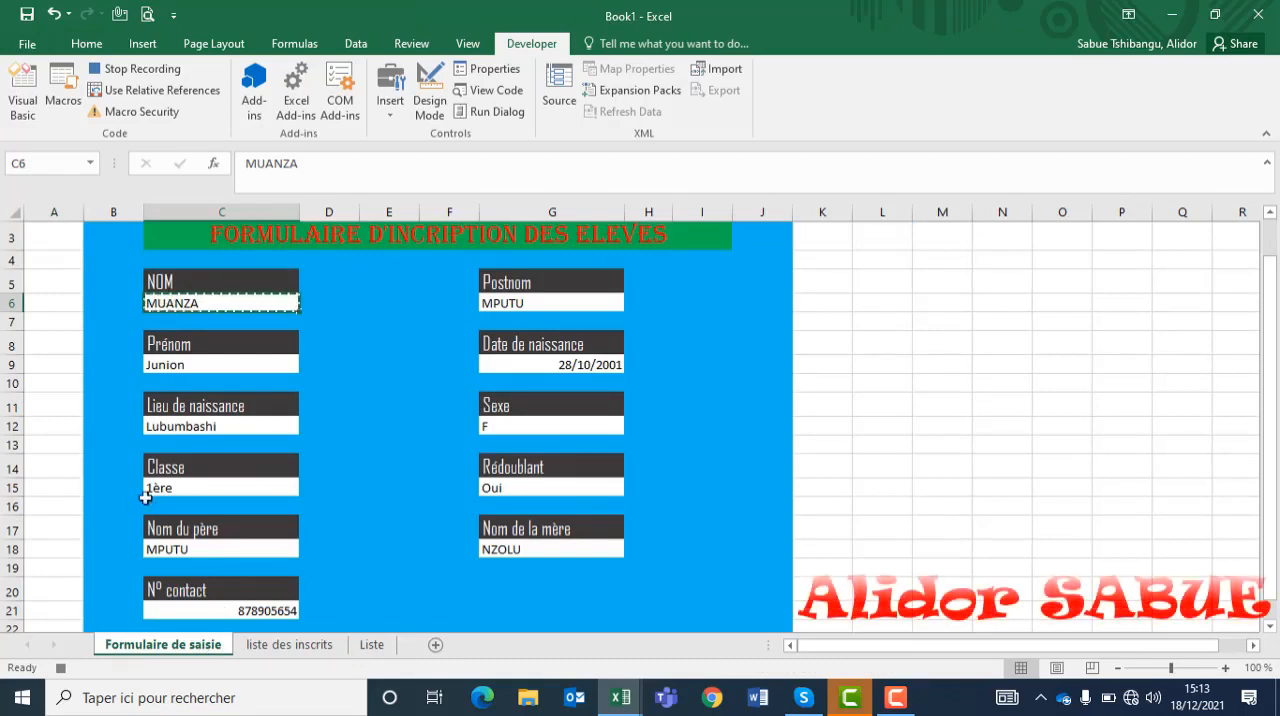
{"action": "left_click", "coordinate": [289, 645]}
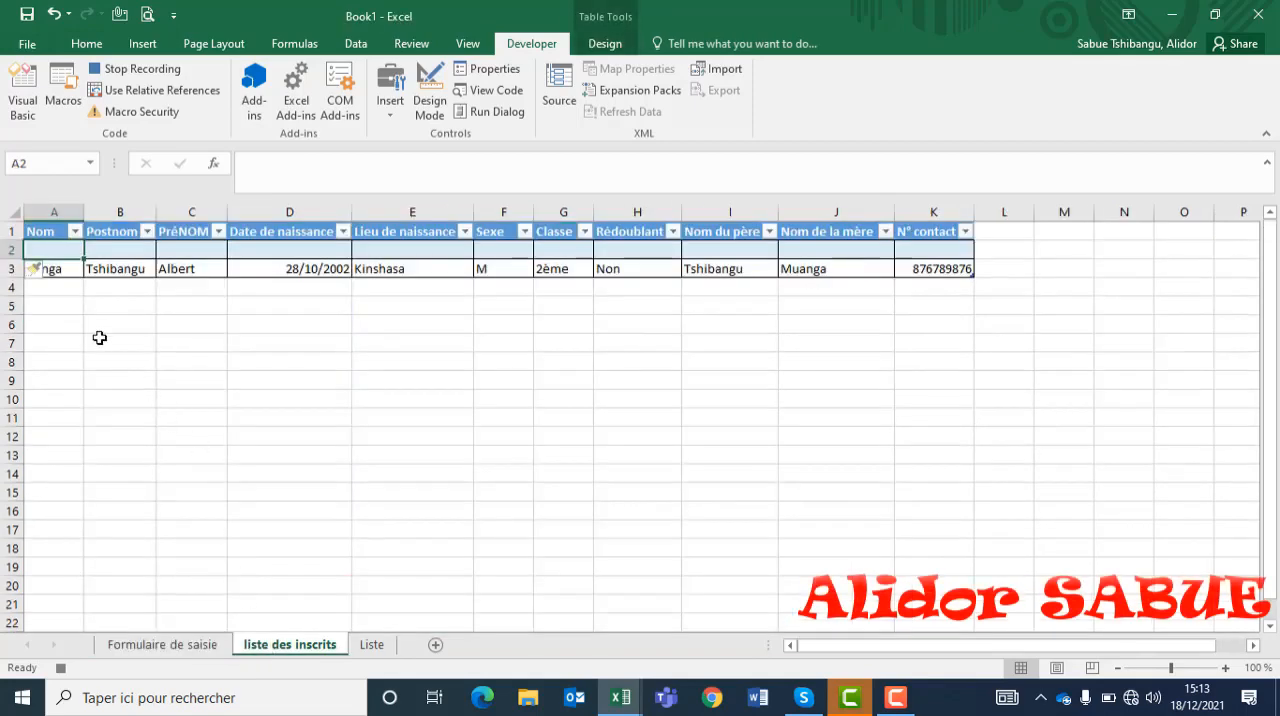
{"action": "left_click", "coordinate": [125, 647]}
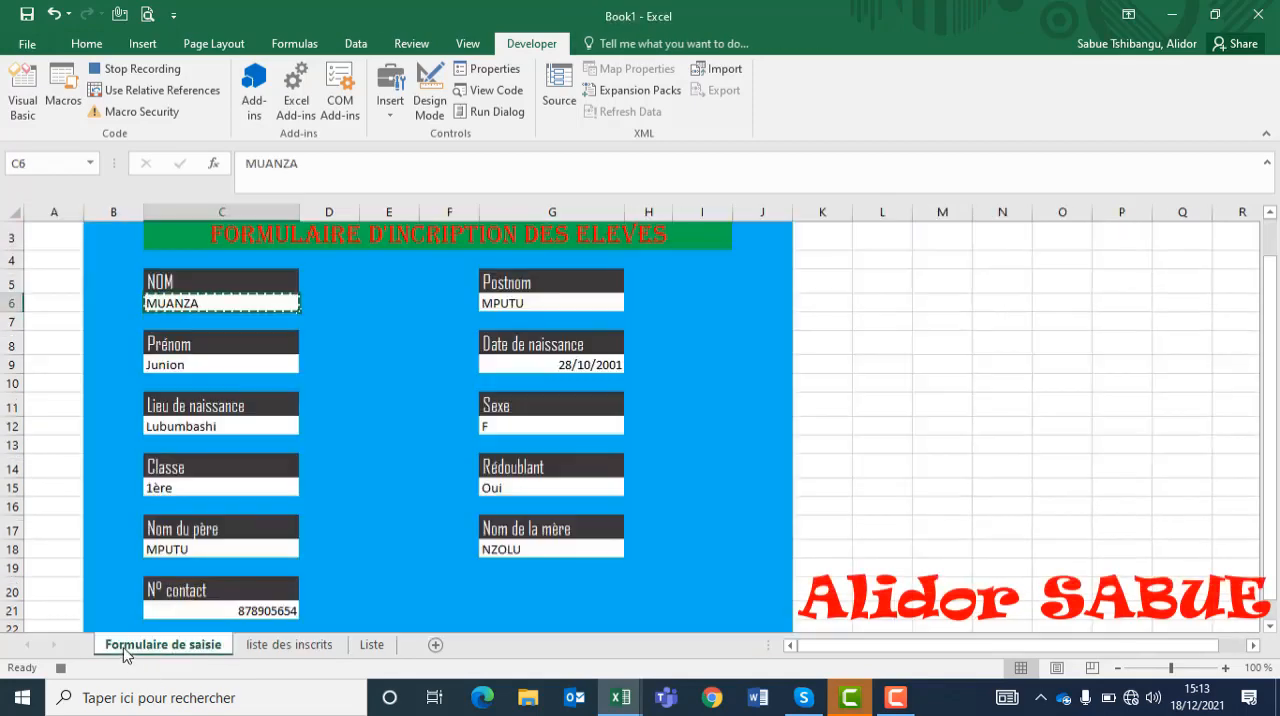
{"action": "left_click", "coordinate": [546, 310]}
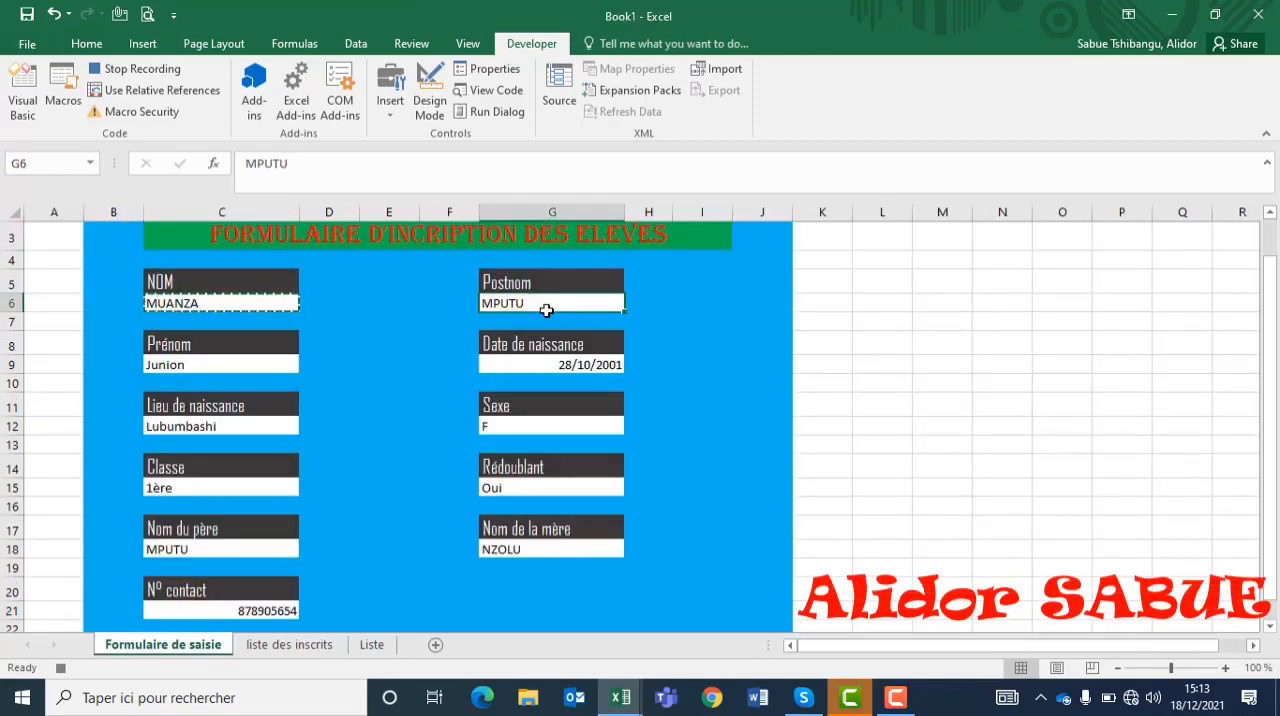
{"action": "key", "text": "ctrl+c"}
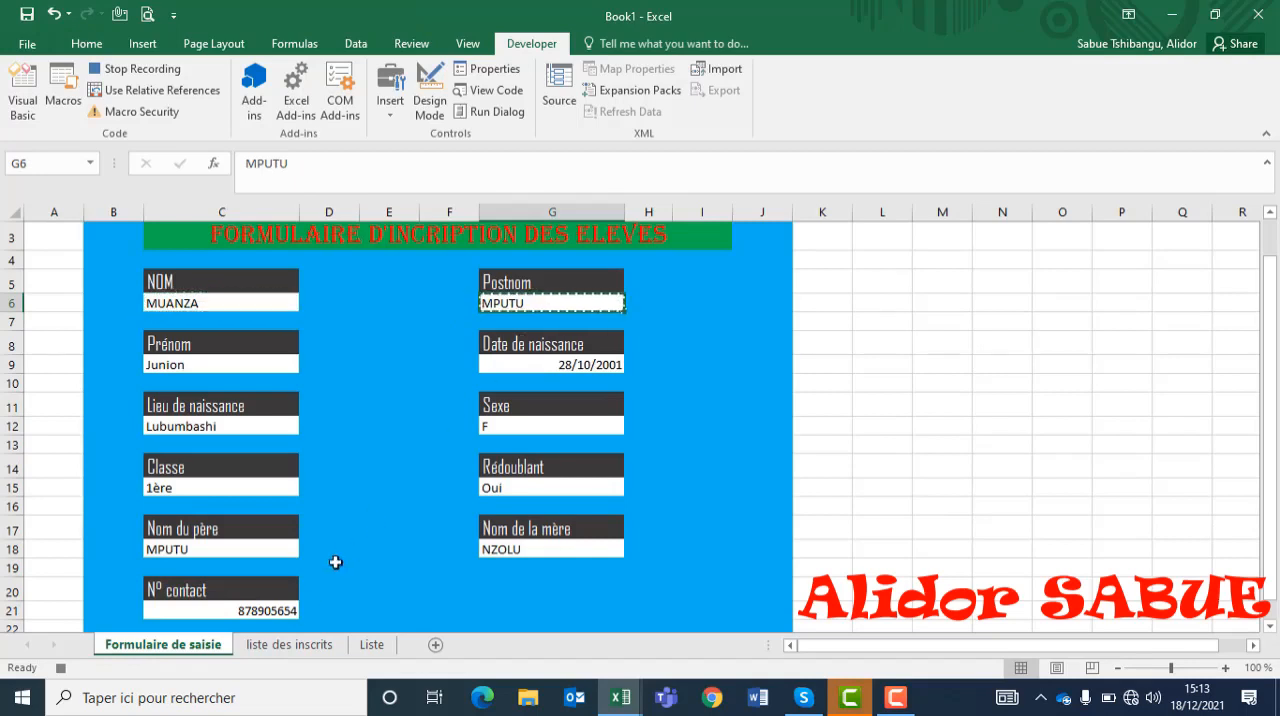
{"action": "left_click", "coordinate": [288, 644]}
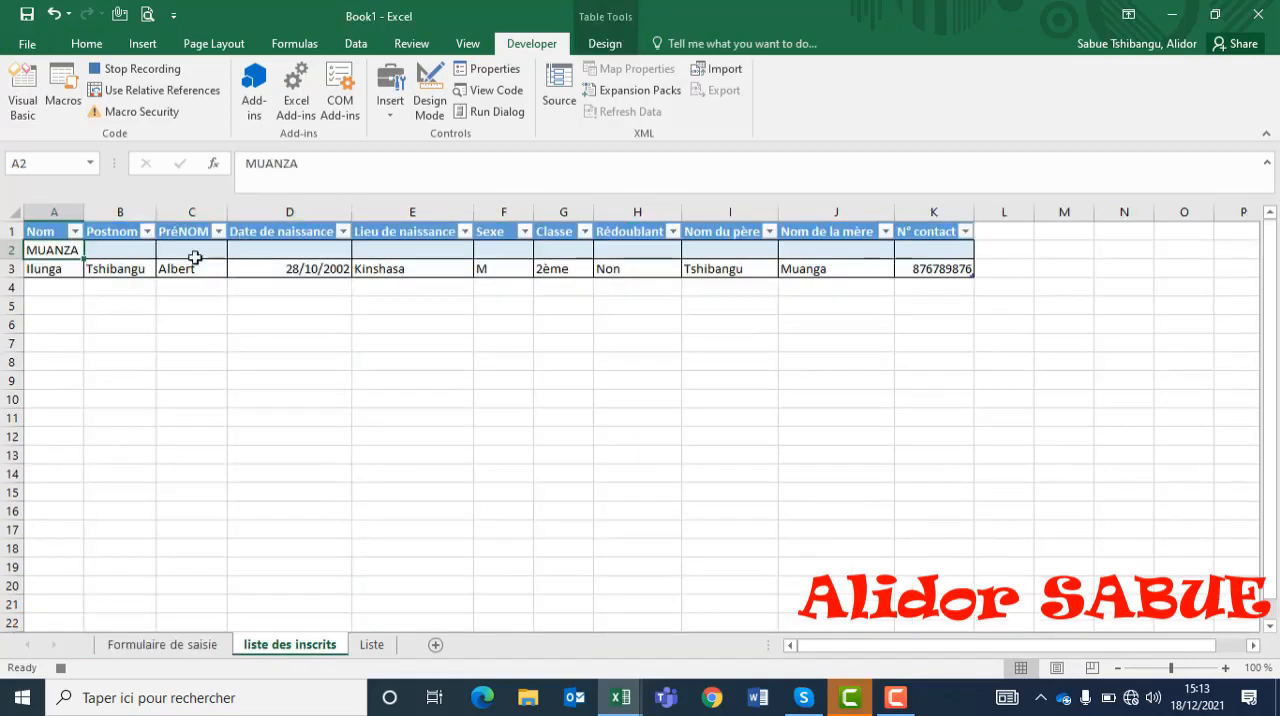
{"action": "left_click", "coordinate": [146, 250]}
{"action": "key", "text": "ctrl+v"}
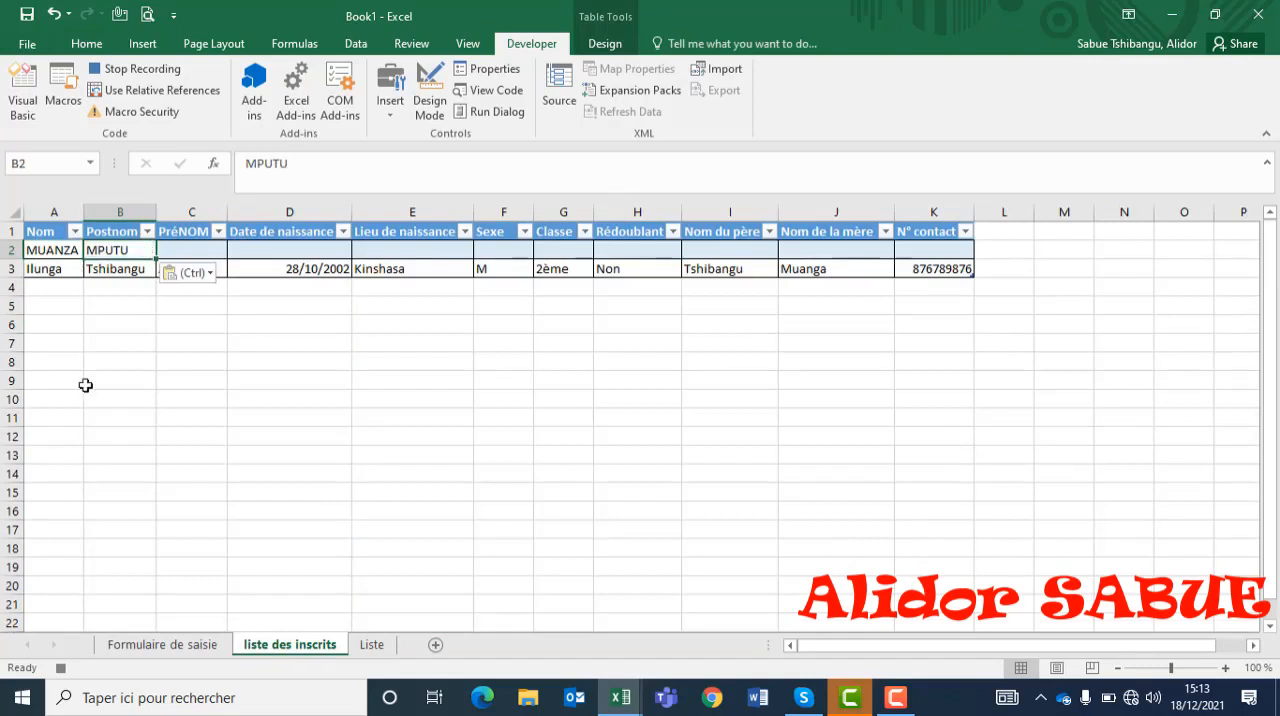
Step: Copy the Prénom entry C9 from Formulaire de saisie into C2 of liste des inscrits, and the remaining form entries into D2:K2
{"action": "left_click", "coordinate": [160, 644]}
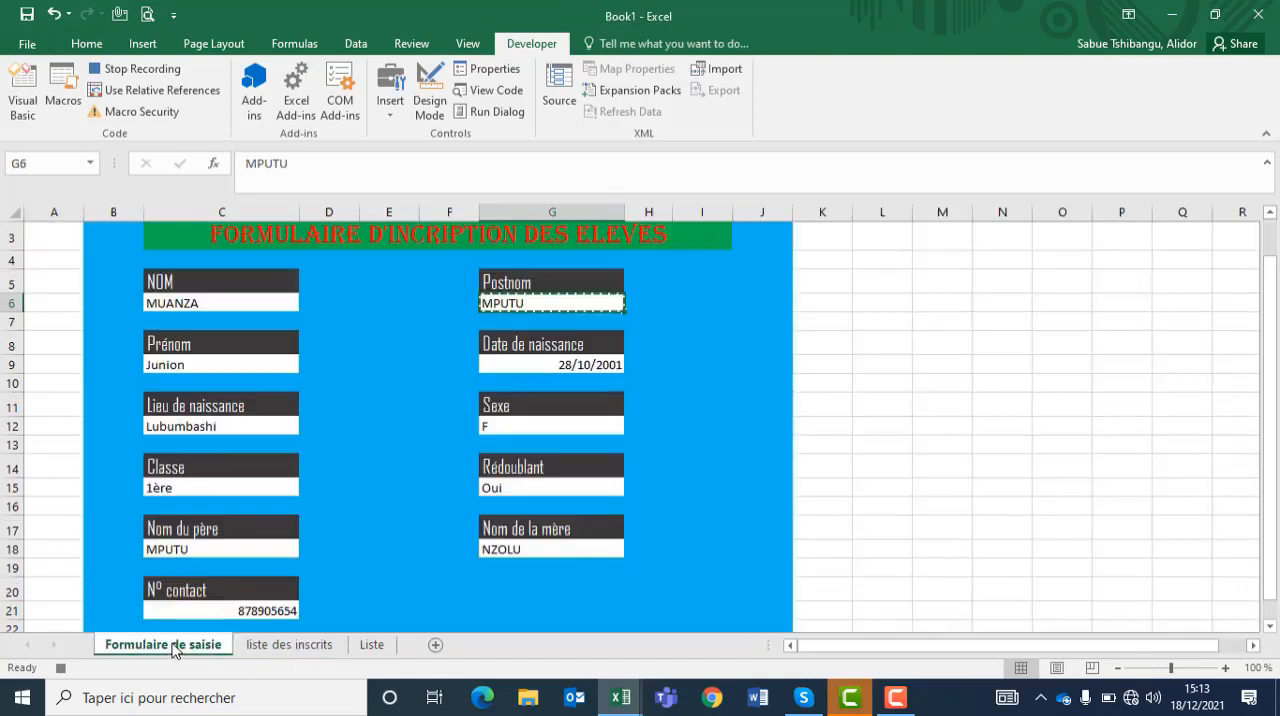
{"action": "left_click", "coordinate": [237, 364]}
{"action": "key", "text": "ctrl+c"}
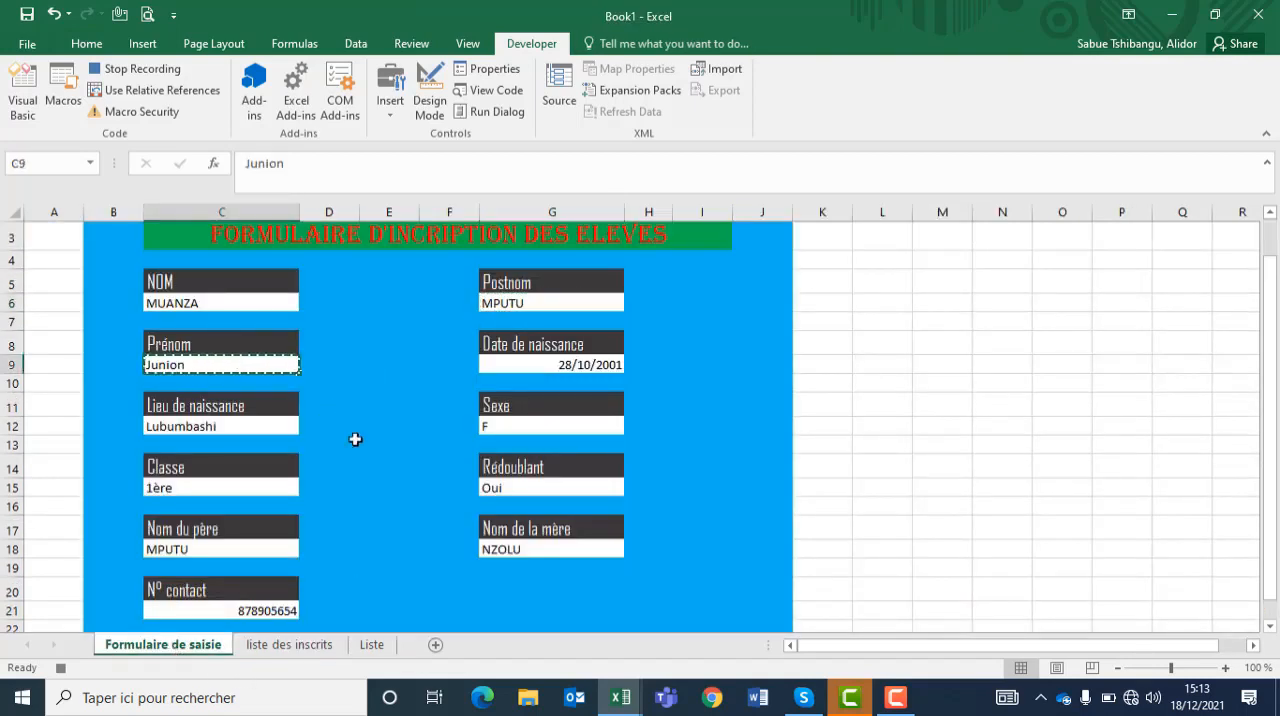
{"action": "left_click", "coordinate": [276, 647]}
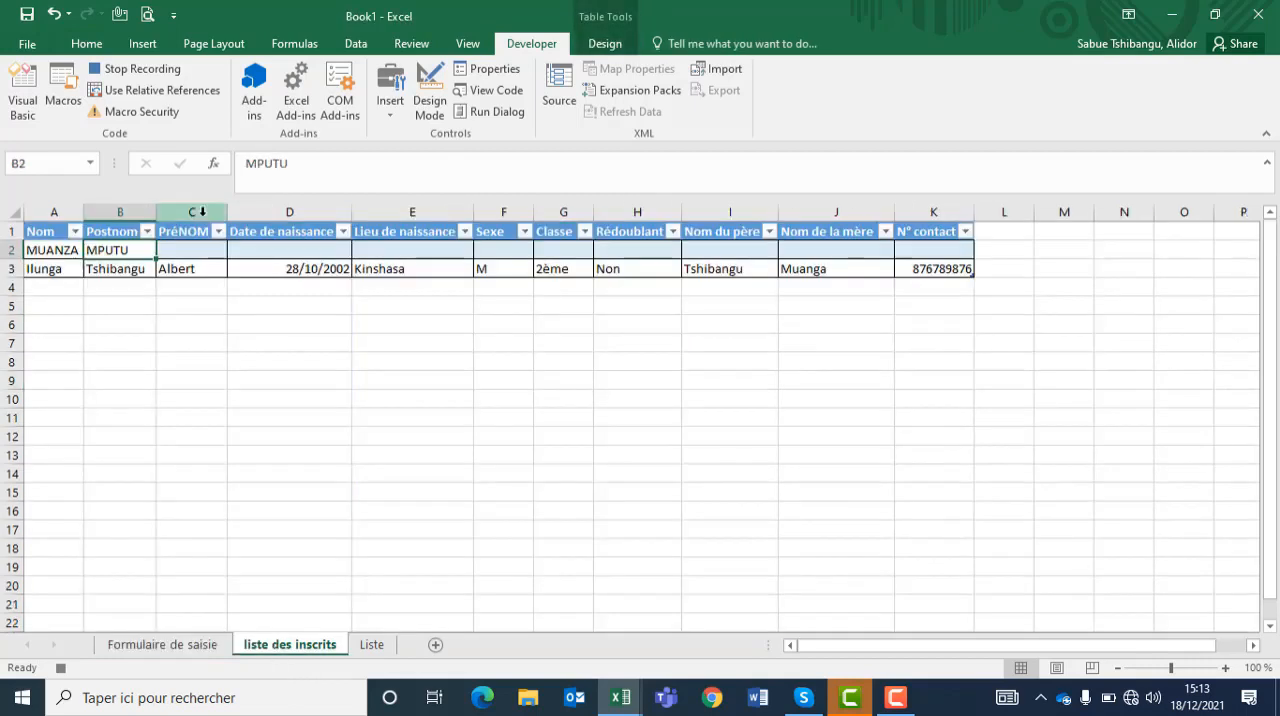
{"action": "left_click", "coordinate": [190, 250]}
{"action": "key", "text": "ctrl+v"}
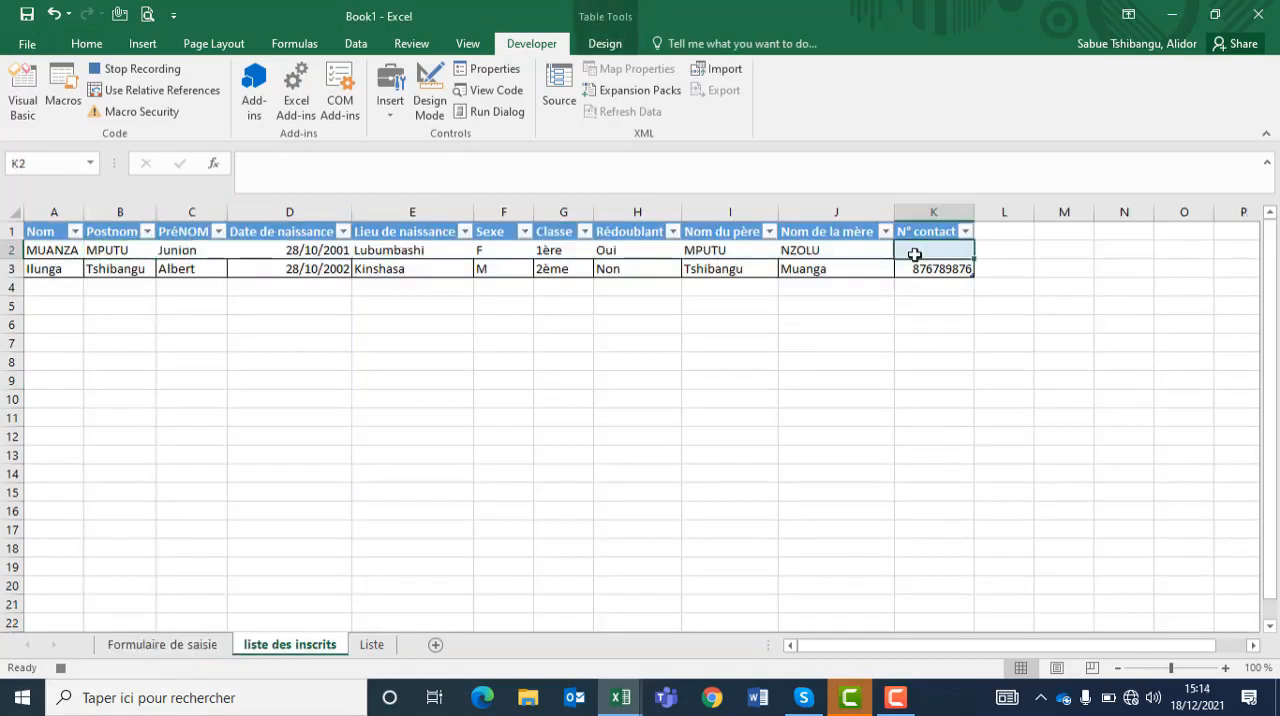
{"action": "key", "text": "ctrl+v"}
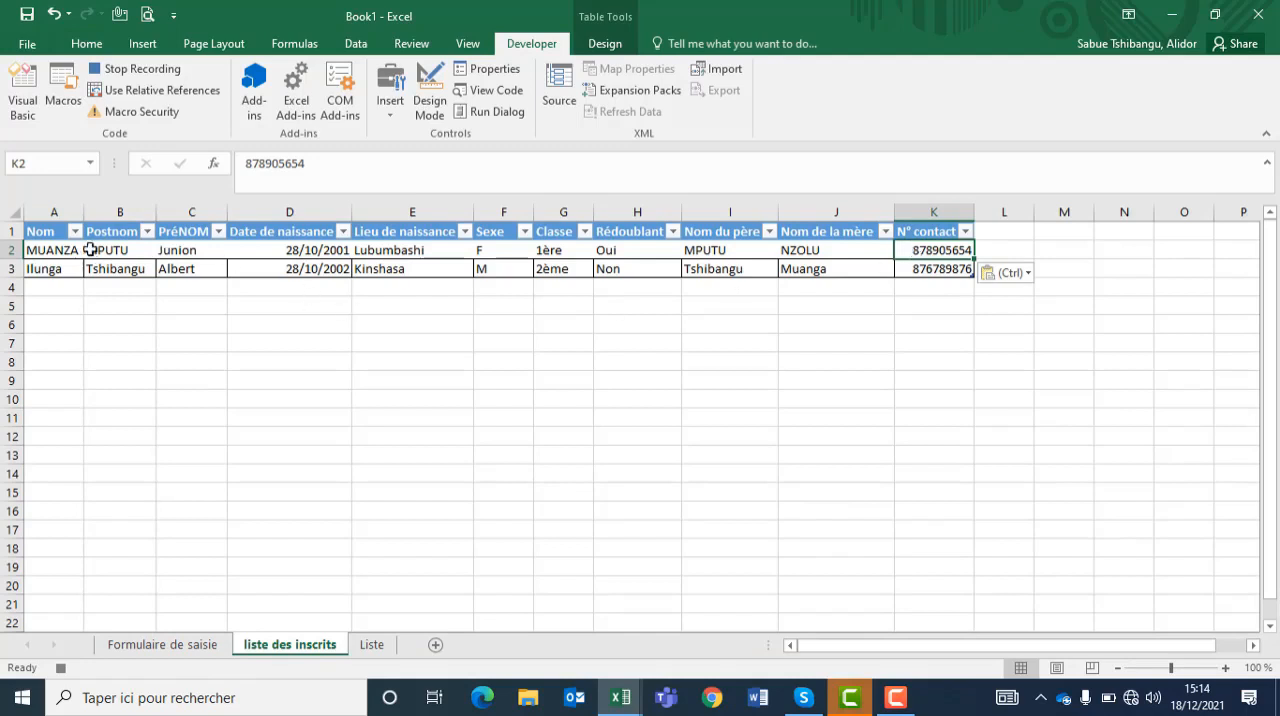
Step: Apply all borders to the new student record in A2:K2 of liste des inscrits
{"action": "left_click", "coordinate": [54, 250]}
{"action": "left_click_drag", "start_coordinate": [193, 248], "coordinate": [926, 249]}
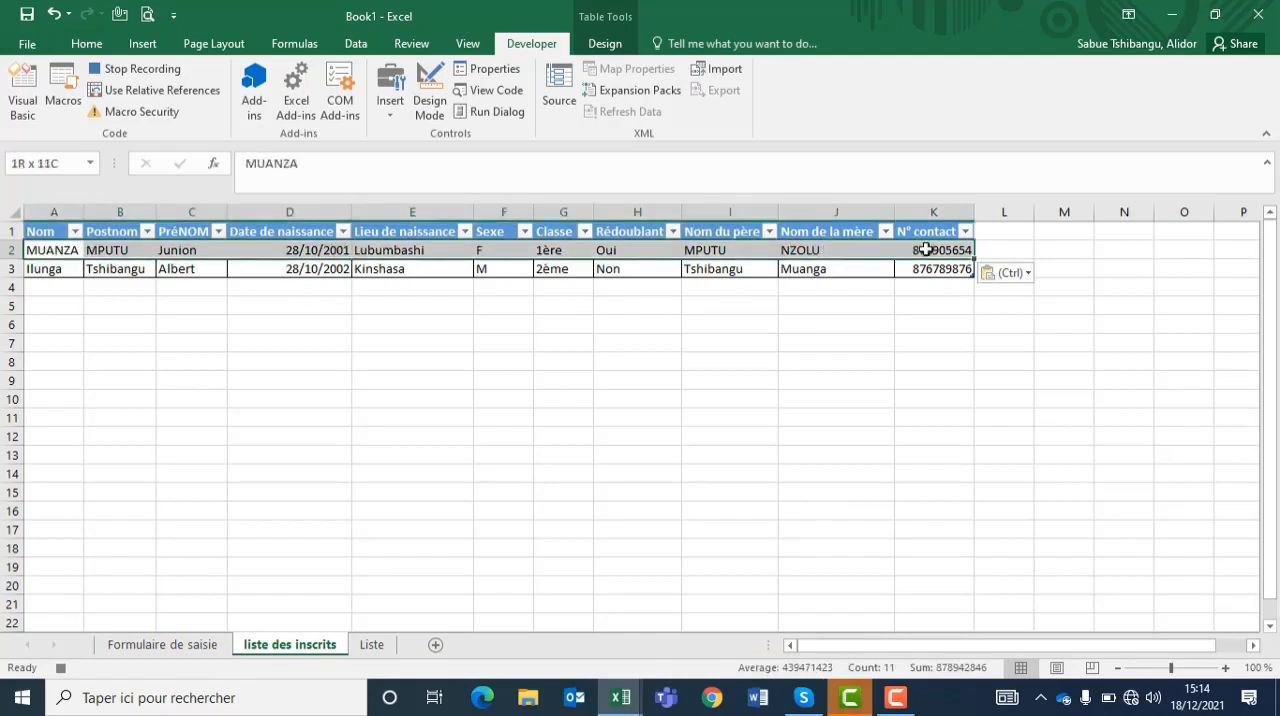
{"action": "left_click", "coordinate": [86, 43]}
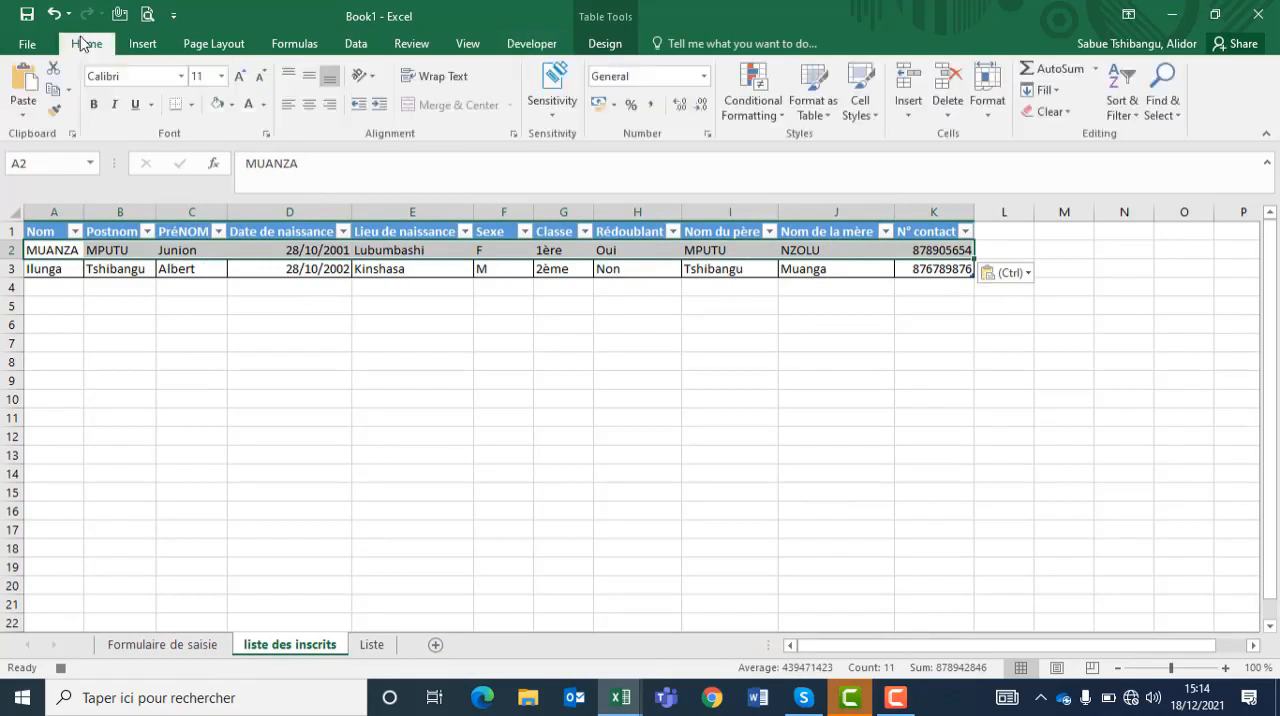
{"action": "left_click", "coordinate": [191, 105]}
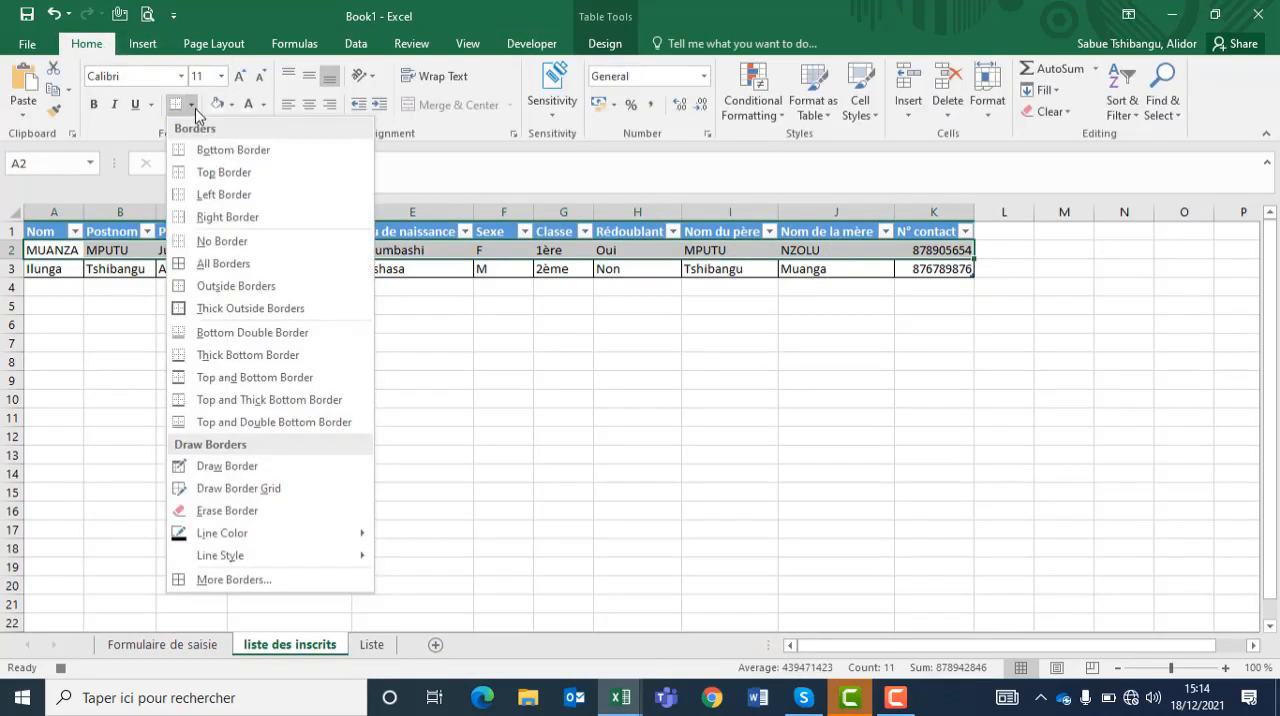
{"action": "left_click", "coordinate": [218, 263]}
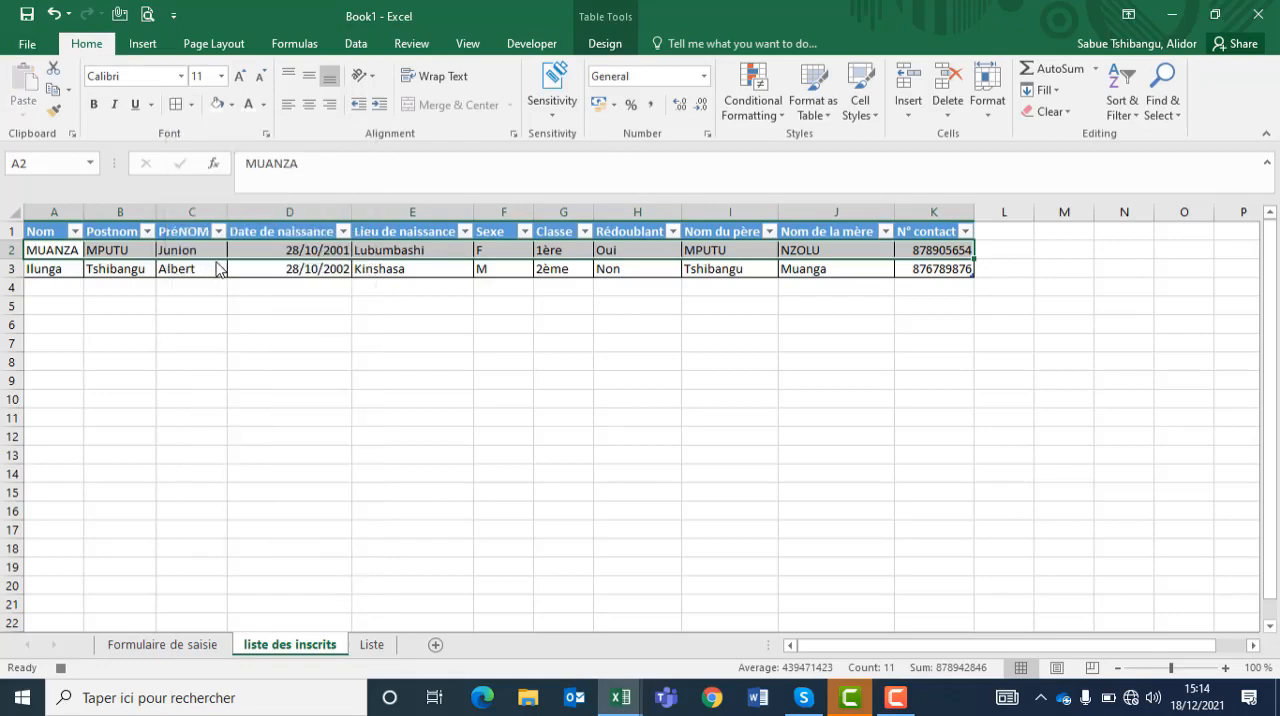
{"action": "left_click", "coordinate": [290, 268]}
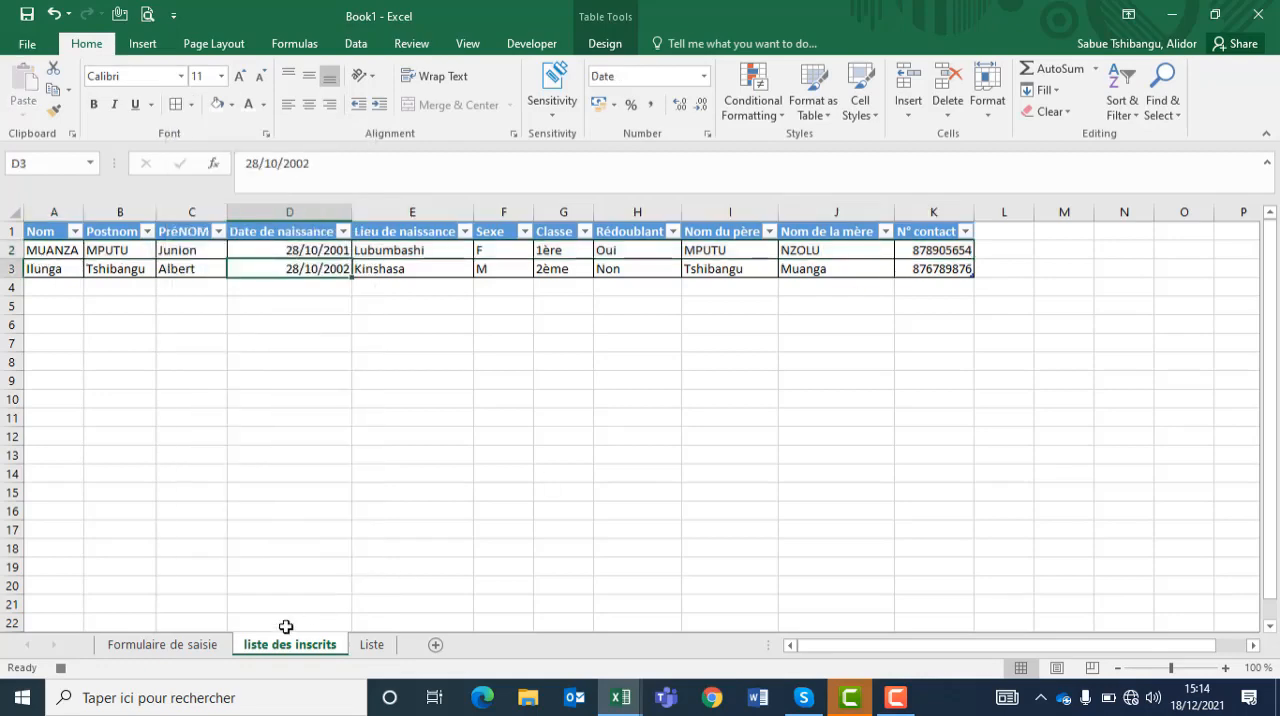
Step: Clear every entry field on Formulaire de saisie, from NOM through N° contact, and stop recording the macro
{"action": "left_click", "coordinate": [163, 645]}
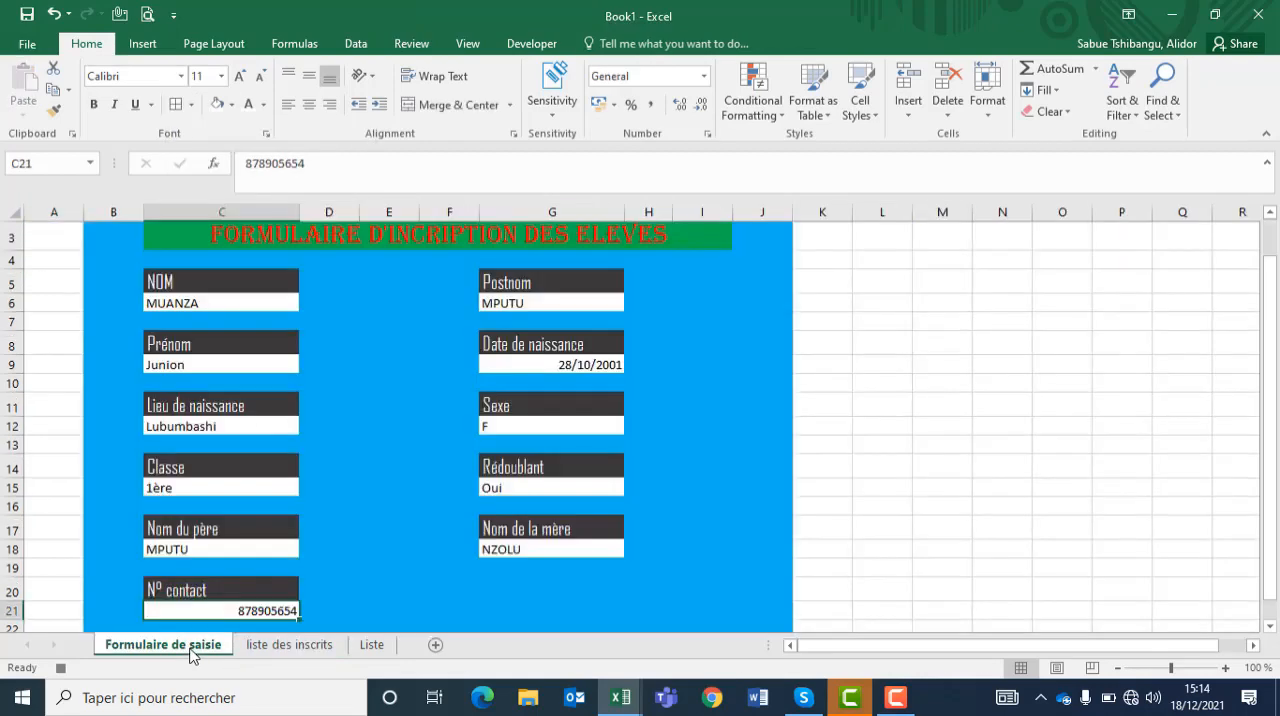
{"action": "left_click", "coordinate": [178, 306]}
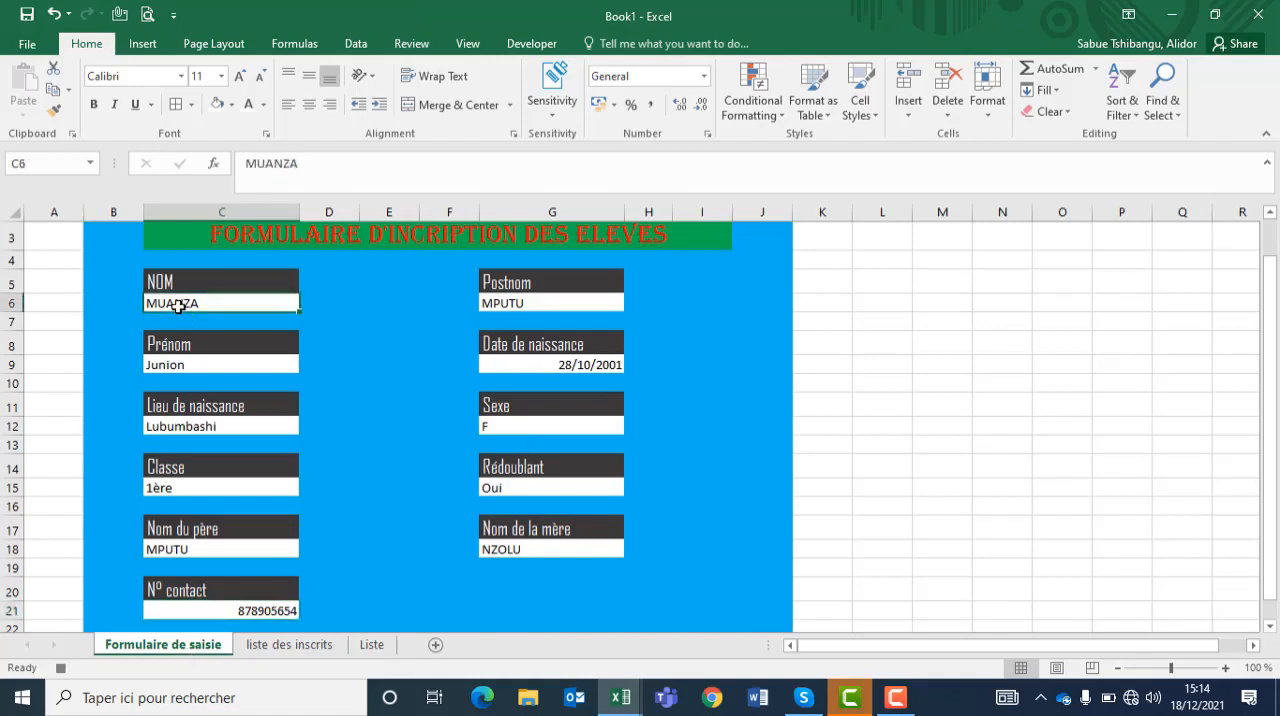
{"action": "key", "text": "Delete"}
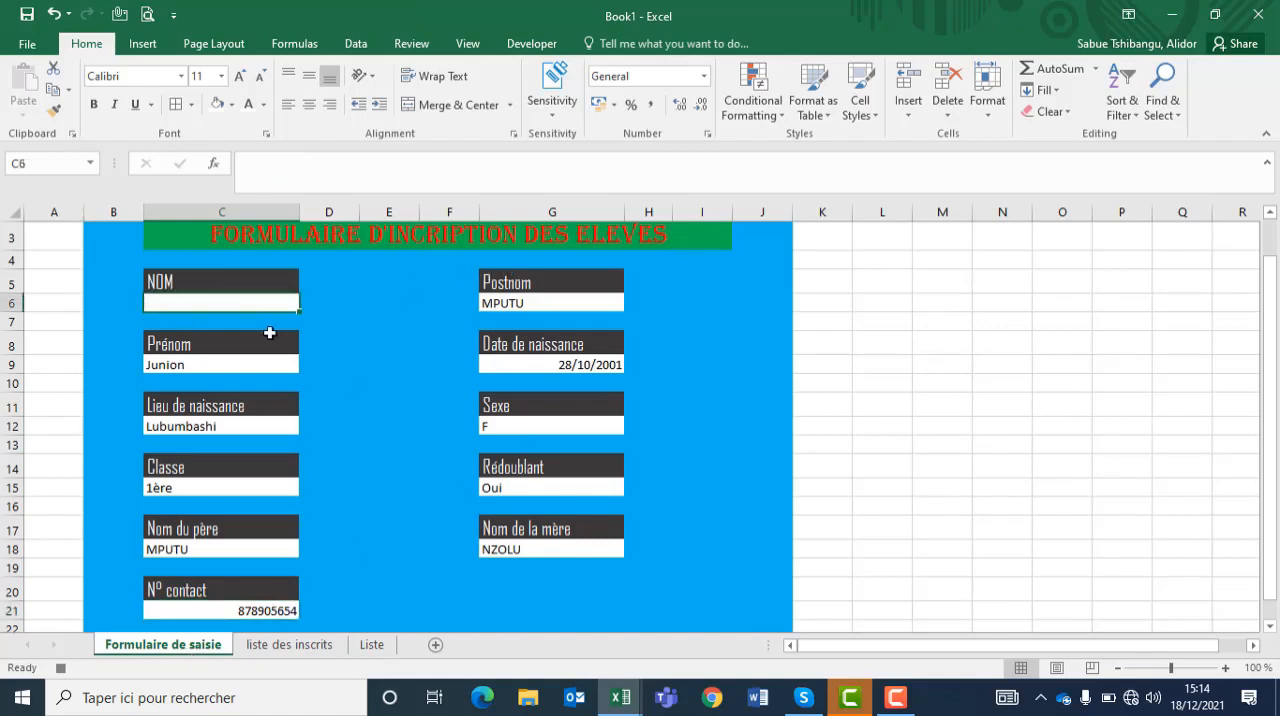
{"action": "left_click", "coordinate": [485, 302]}
{"action": "key", "text": "Delete"}
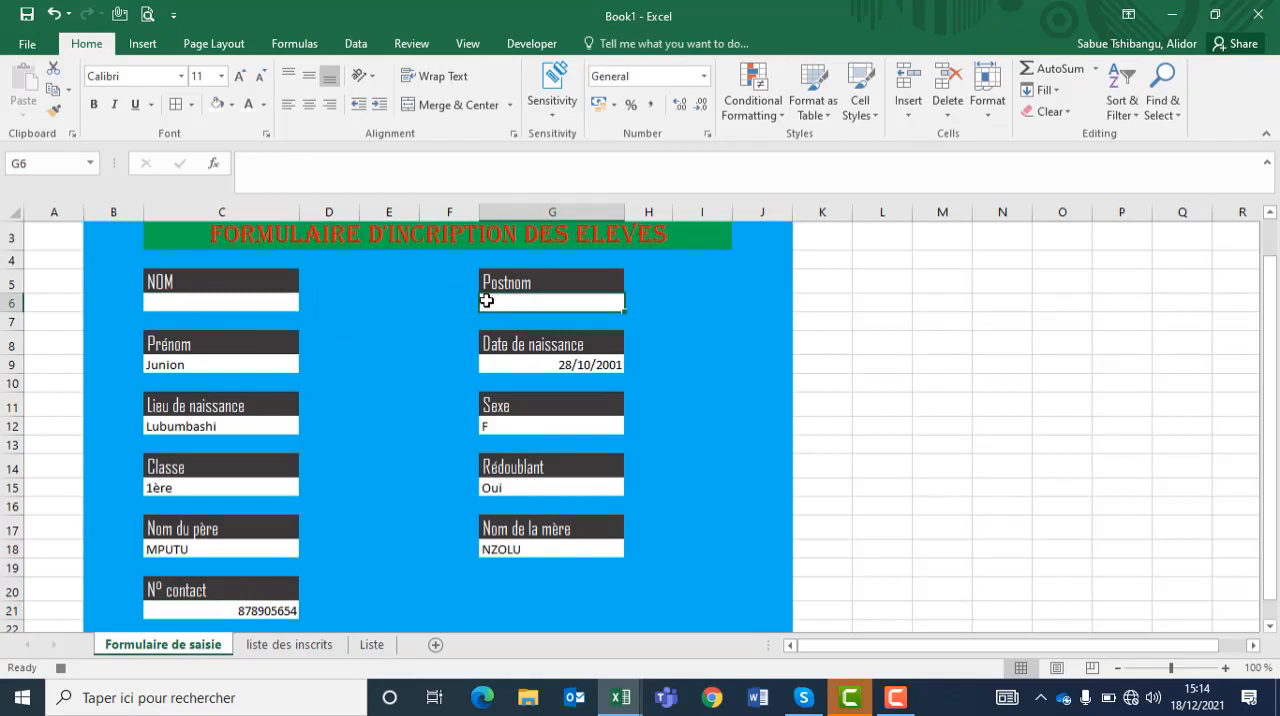
{"action": "left_click", "coordinate": [238, 370]}
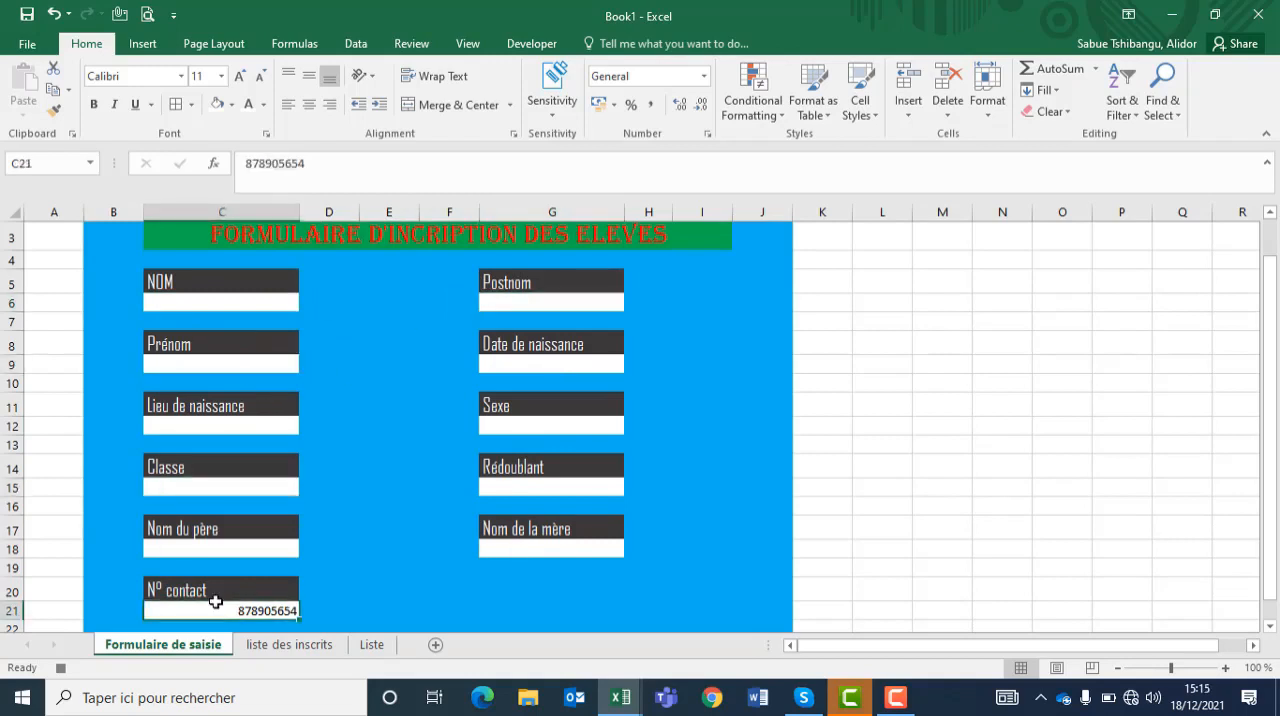
{"action": "key", "text": "Delete"}
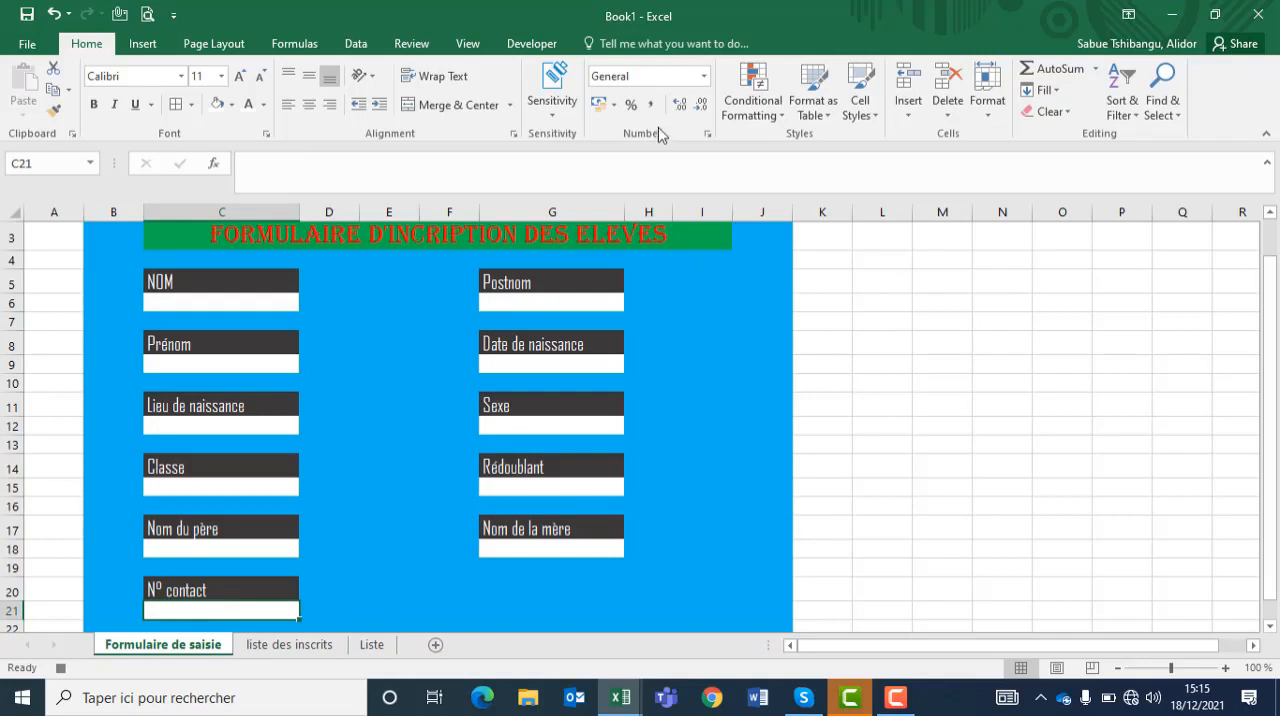
{"action": "left_click", "coordinate": [530, 47]}
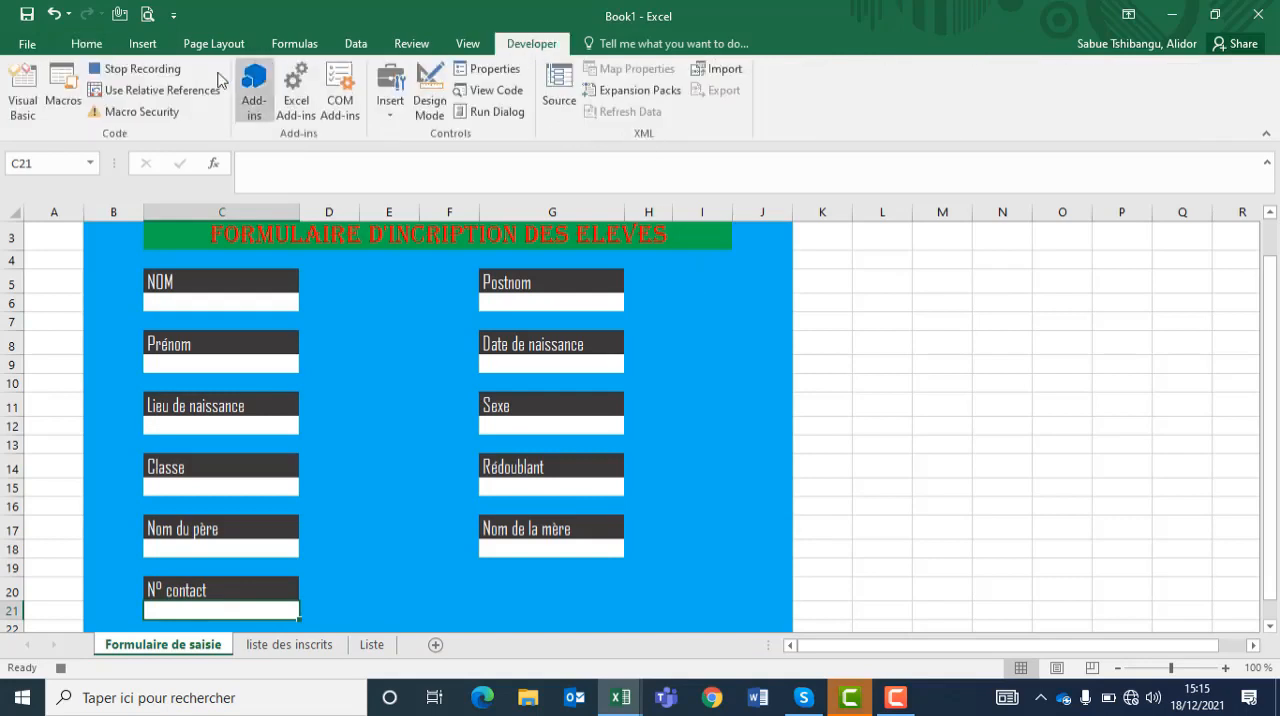
{"action": "left_click", "coordinate": [130, 72]}
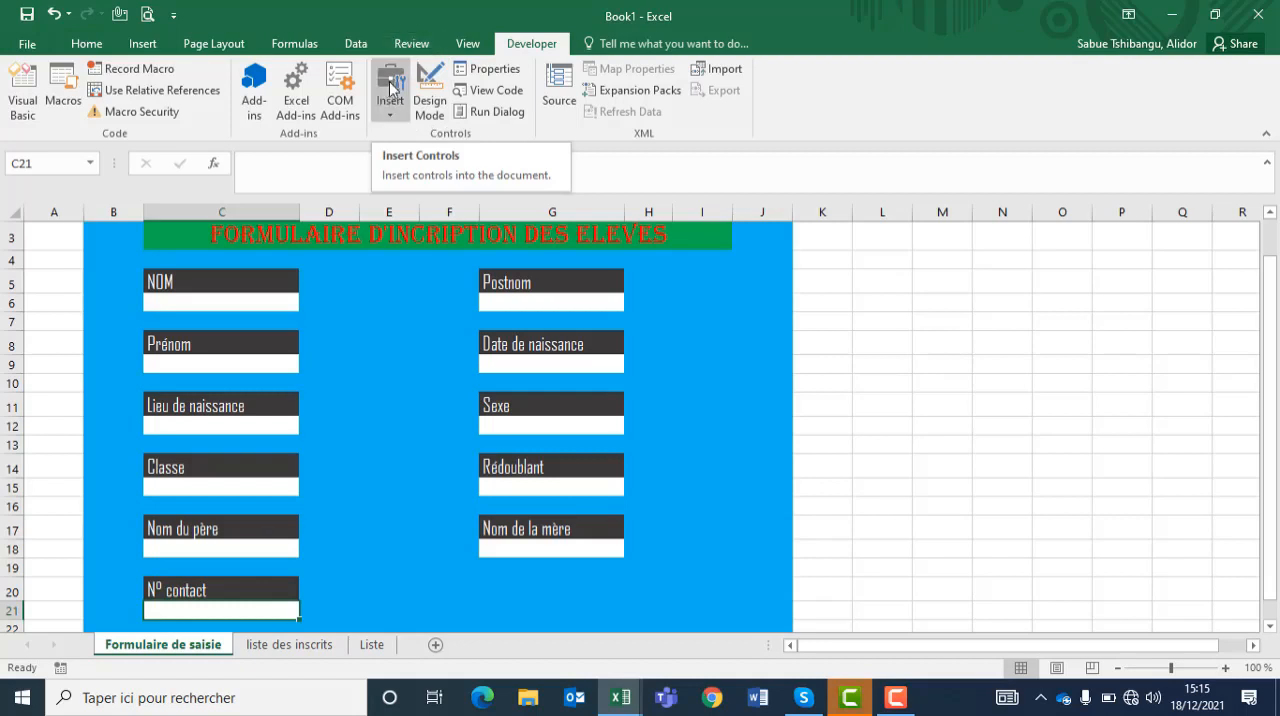
Step: Insert a form-control button beside the Postnom field and assign it the macro PERSONAL.XLSB!Formulaire1
{"action": "left_click", "coordinate": [392, 114]}
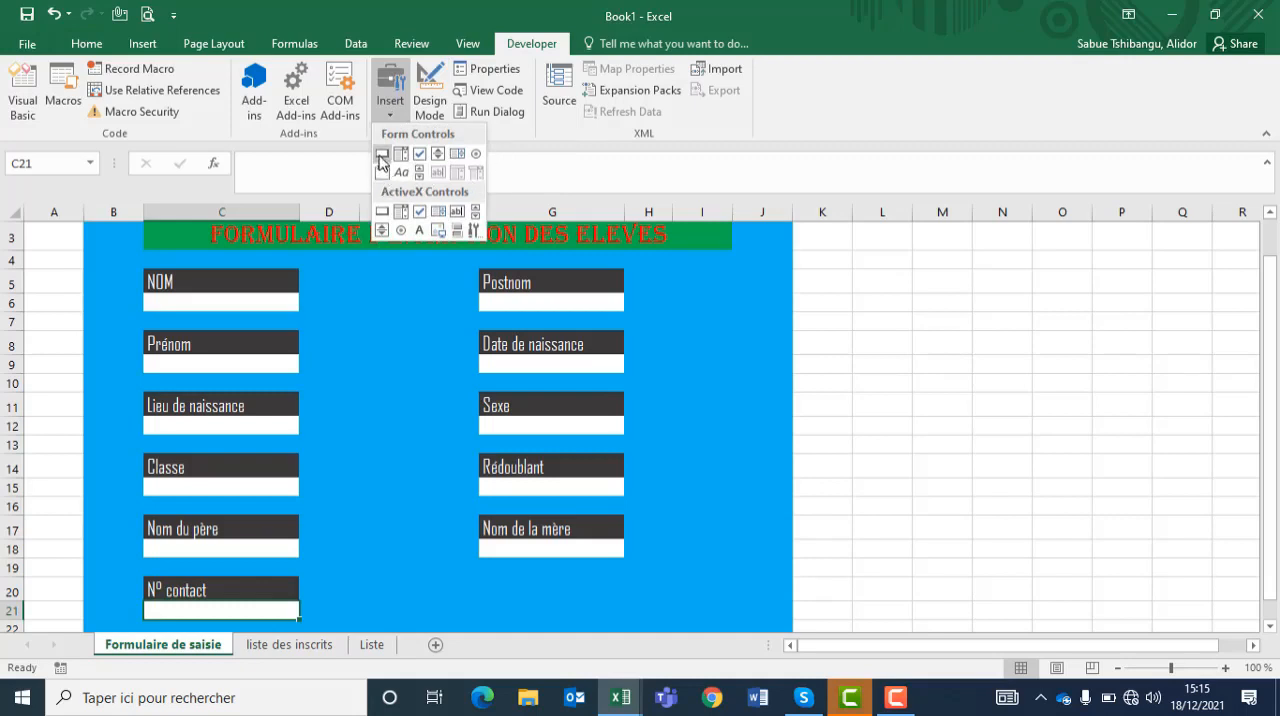
{"action": "left_click", "coordinate": [382, 153]}
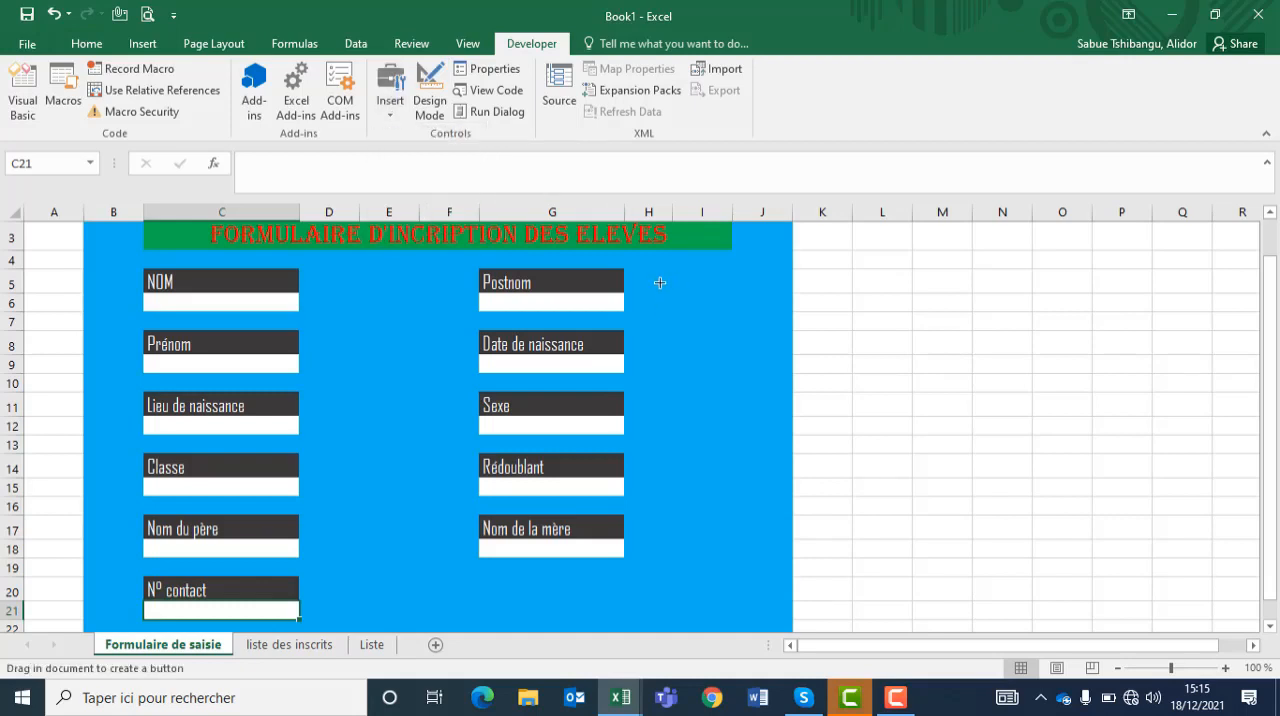
{"action": "left_click_drag", "start_coordinate": [660, 283], "coordinate": [769, 313]}
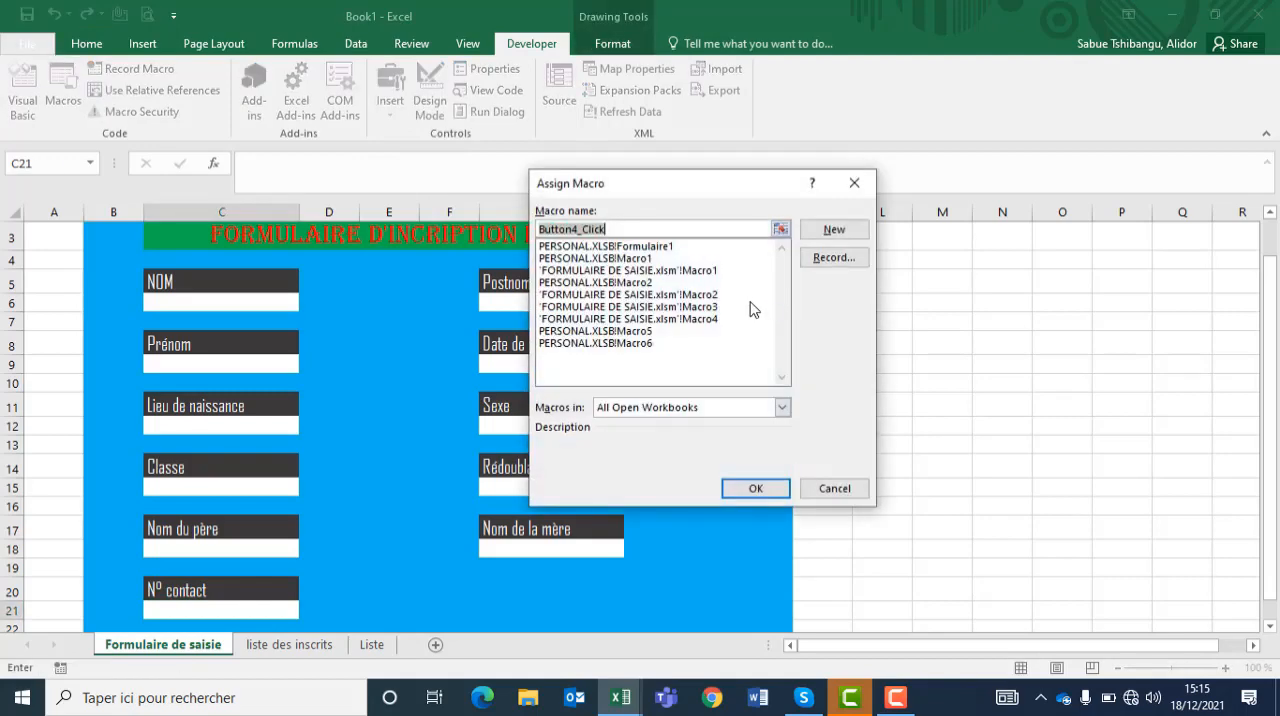
{"action": "left_click", "coordinate": [629, 247]}
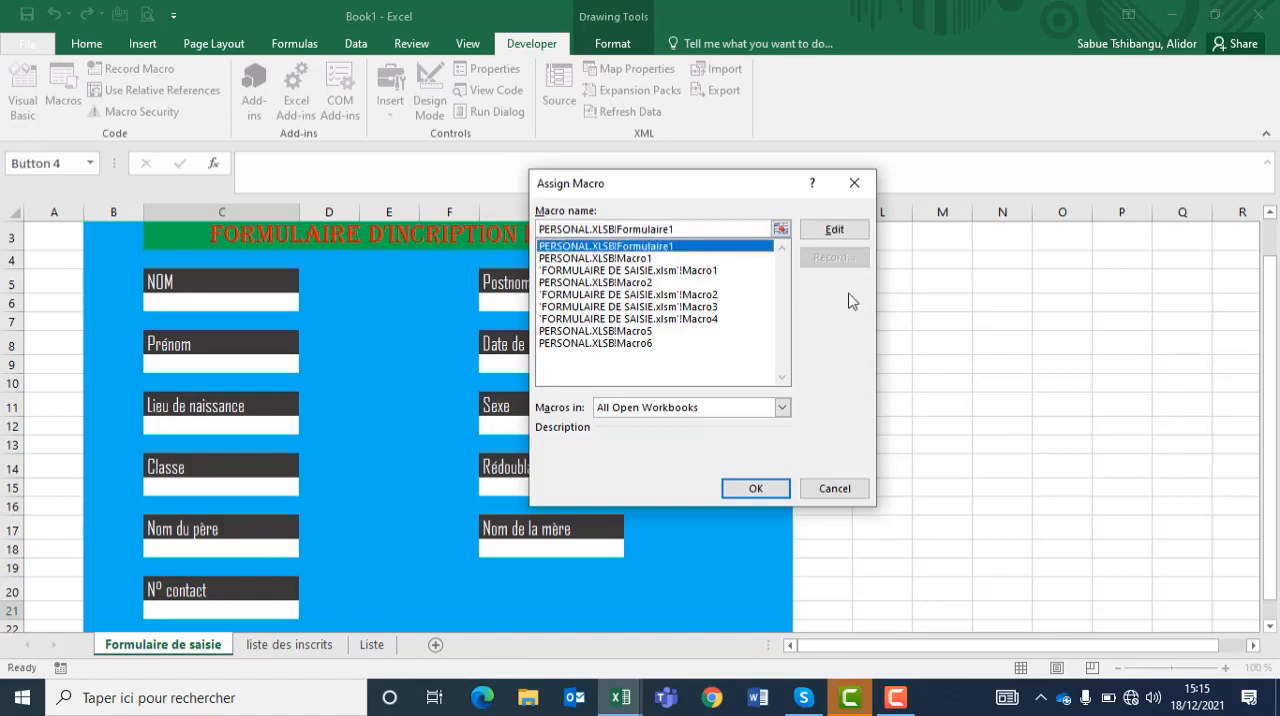
{"action": "left_click", "coordinate": [756, 488]}
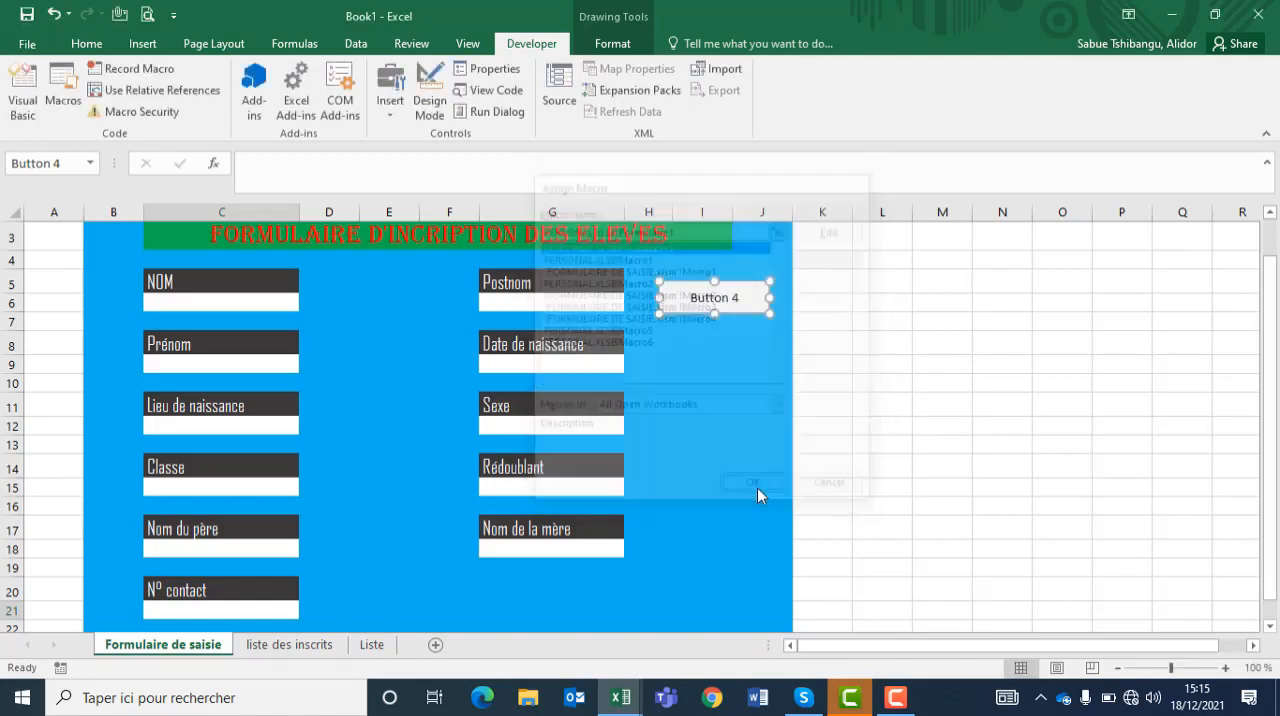
Step: Change the new button's label to Enregister
{"action": "left_click", "coordinate": [701, 300]}
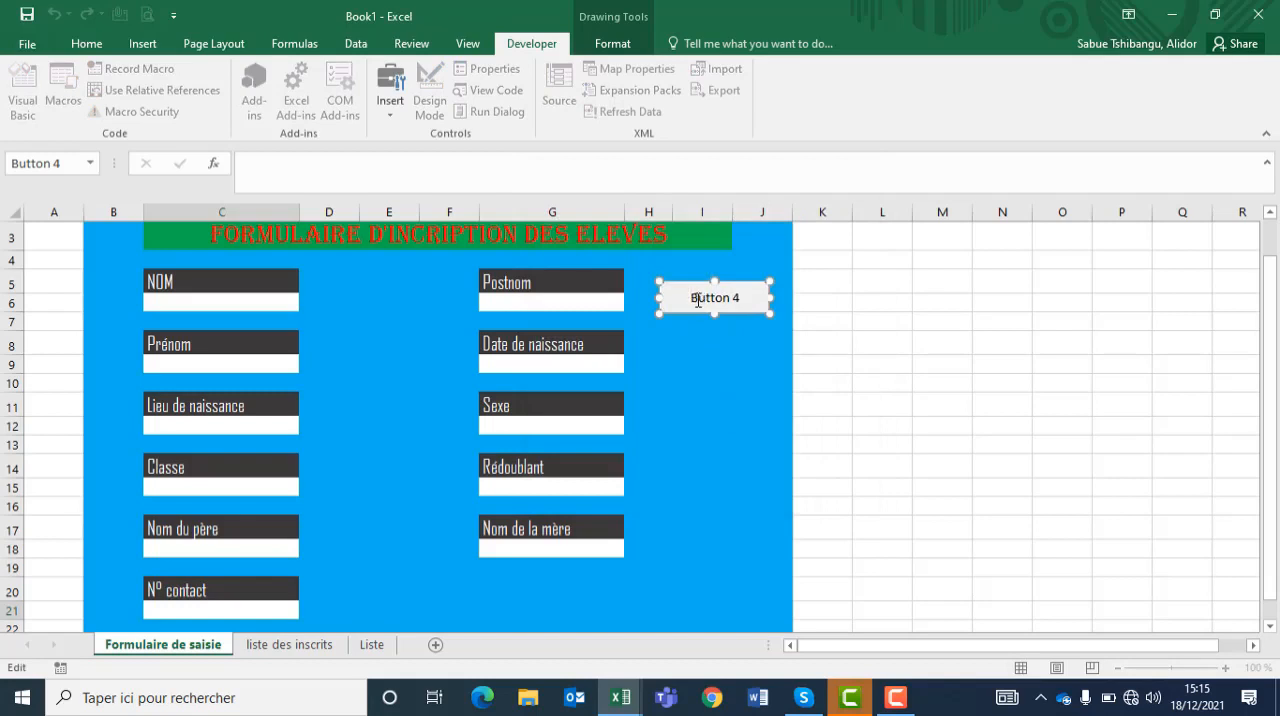
{"action": "left_click_drag", "start_coordinate": [694, 300], "coordinate": [752, 298]}
{"action": "type", "text": "Enregister"}
{"action": "left_click", "coordinate": [460, 314]}
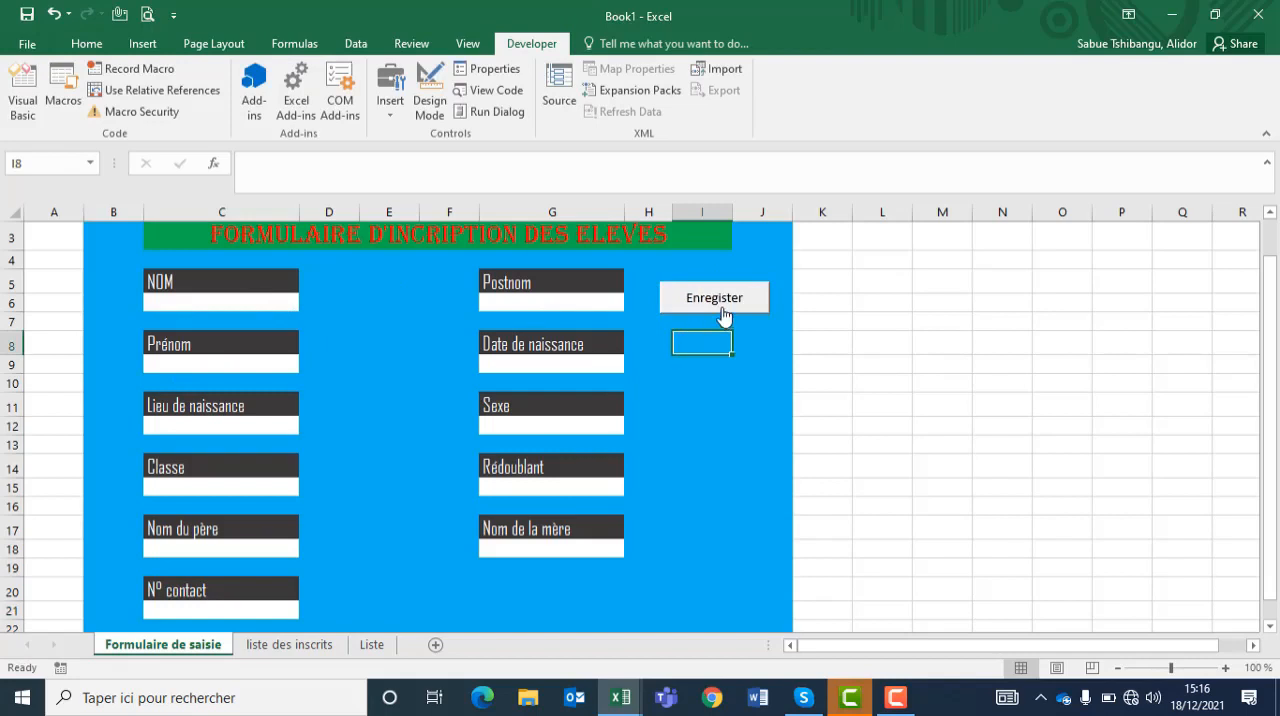
Step: Review the records on liste des inscrits and return to the Enregister button on Formulaire de saisie
{"action": "left_click", "coordinate": [318, 646]}
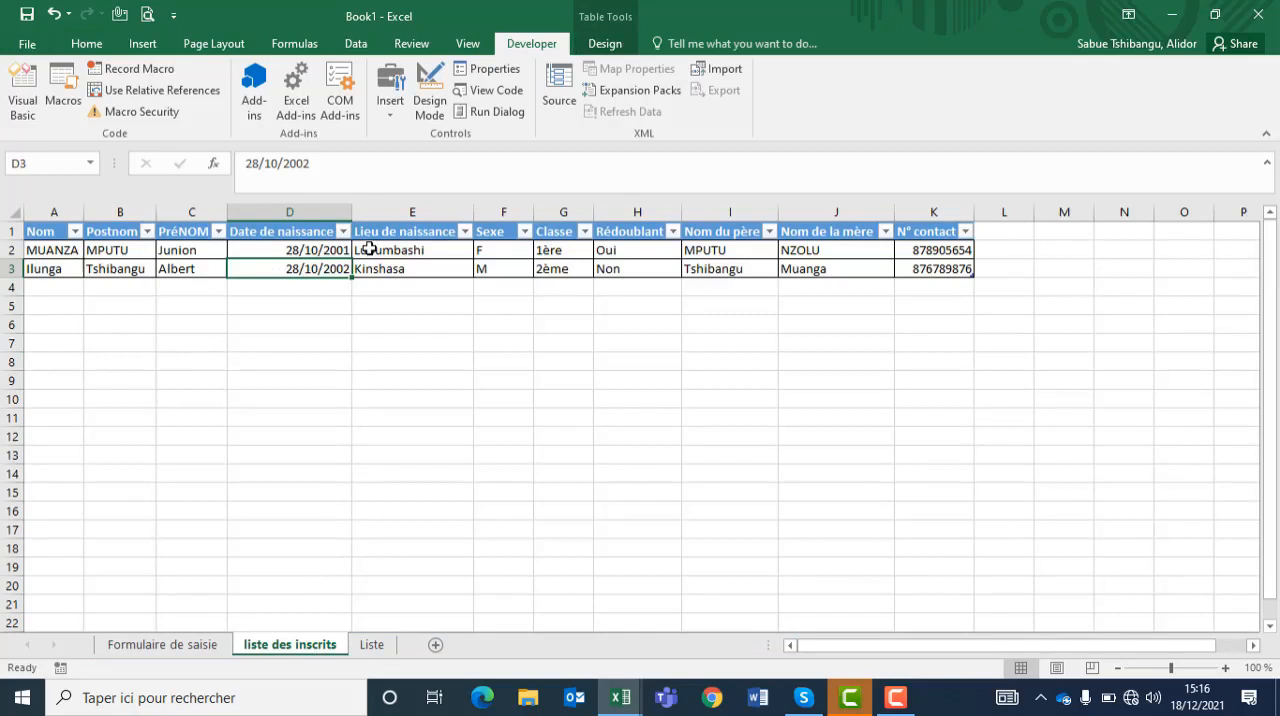
{"action": "key", "text": "ctrl+Page_Up"}
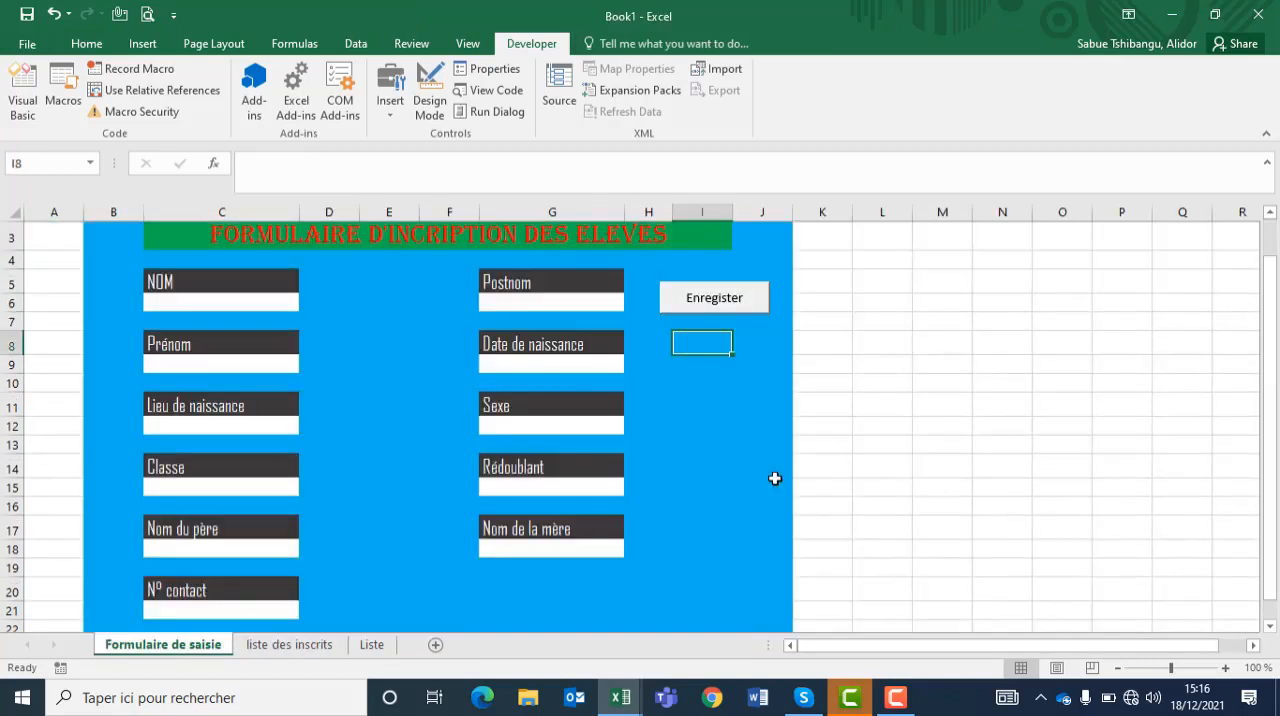
{"action": "left_click", "coordinate": [896, 706]}
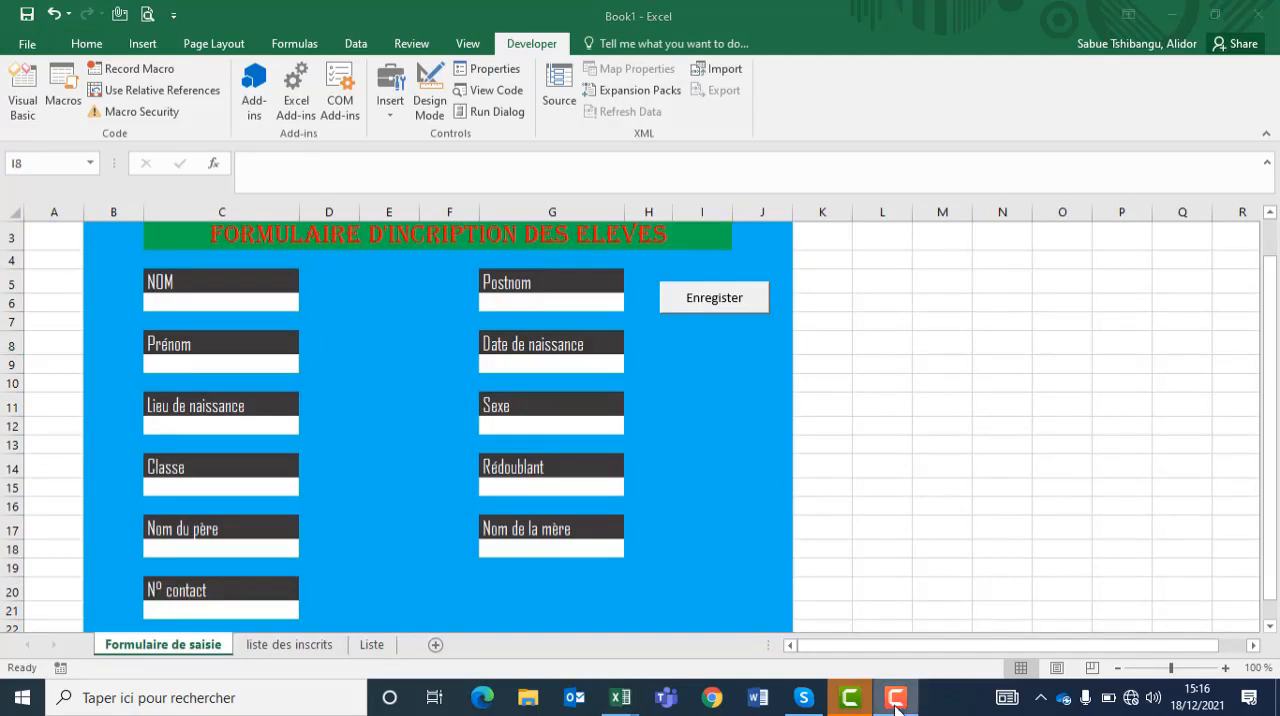
{"action": "left_click", "coordinate": [718, 308]}
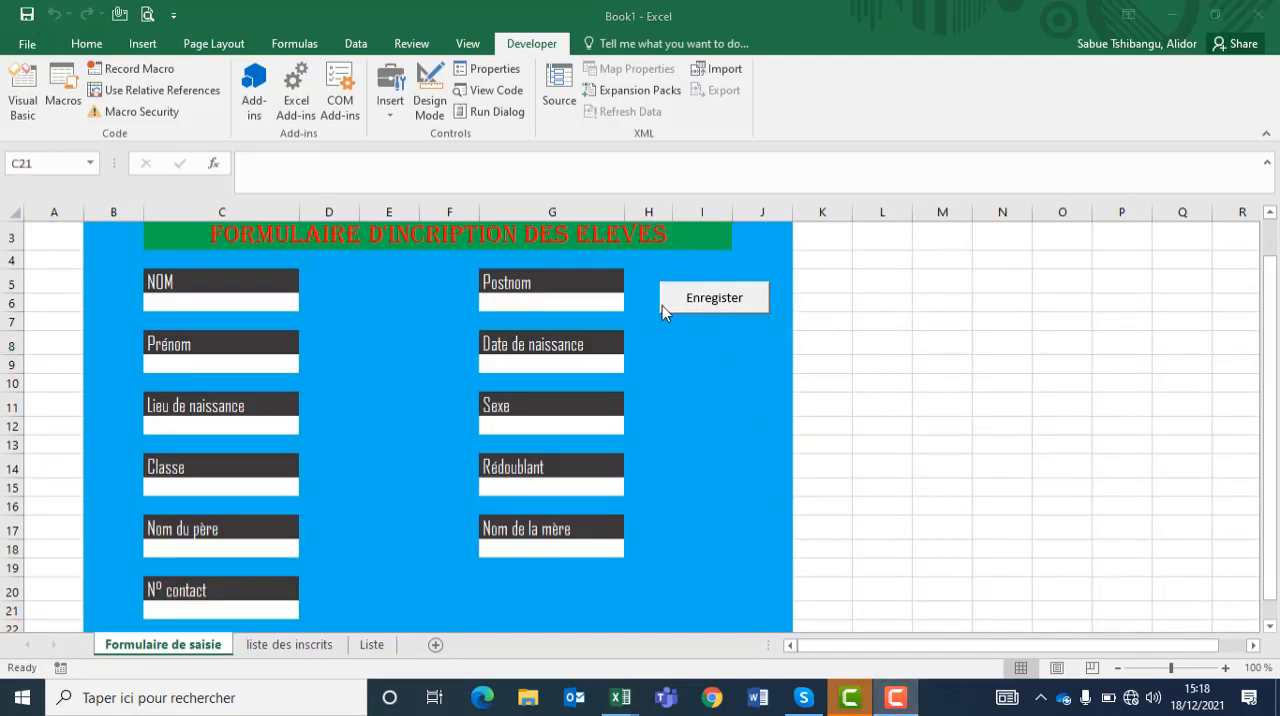
Step: Enter a new student's family name in C6 under NOM and second name in G6 under Postnom
{"action": "left_click", "coordinate": [284, 302]}
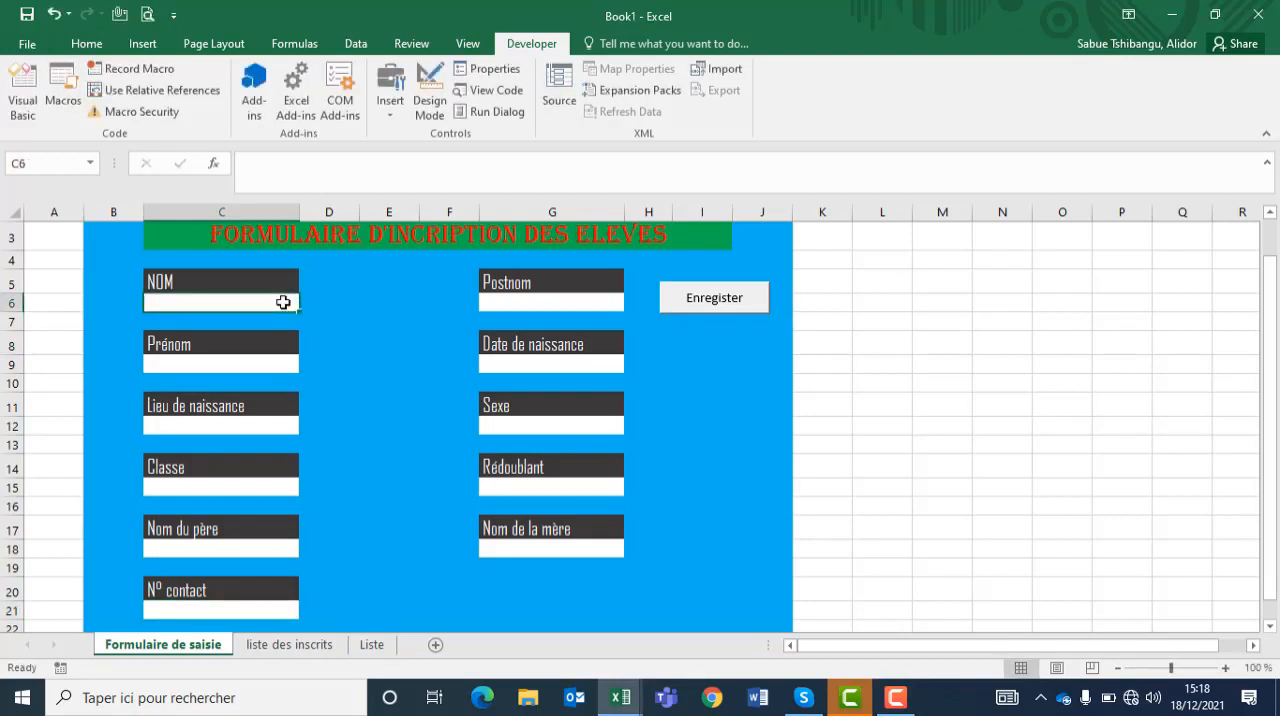
{"action": "type", "text": "Mbu"}
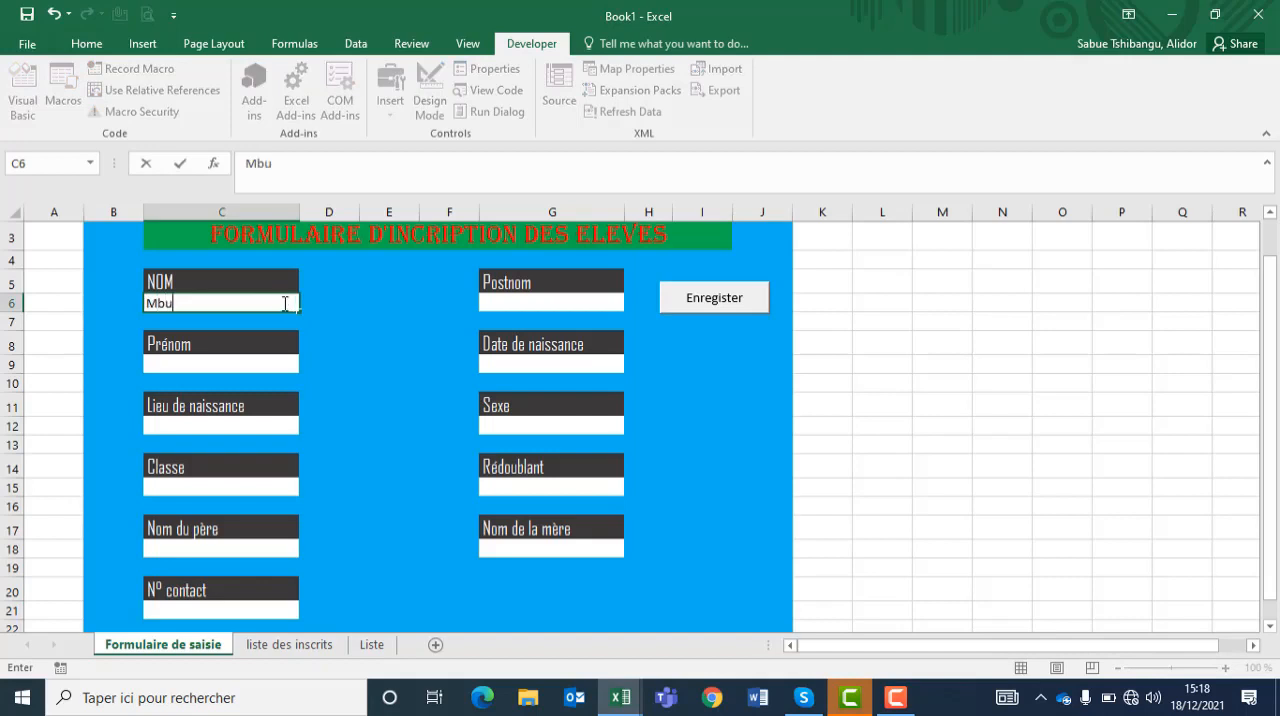
{"action": "key", "text": "BackSpace"}
{"action": "type", "text": "BUYI"}
{"action": "left_click", "coordinate": [497, 300]}
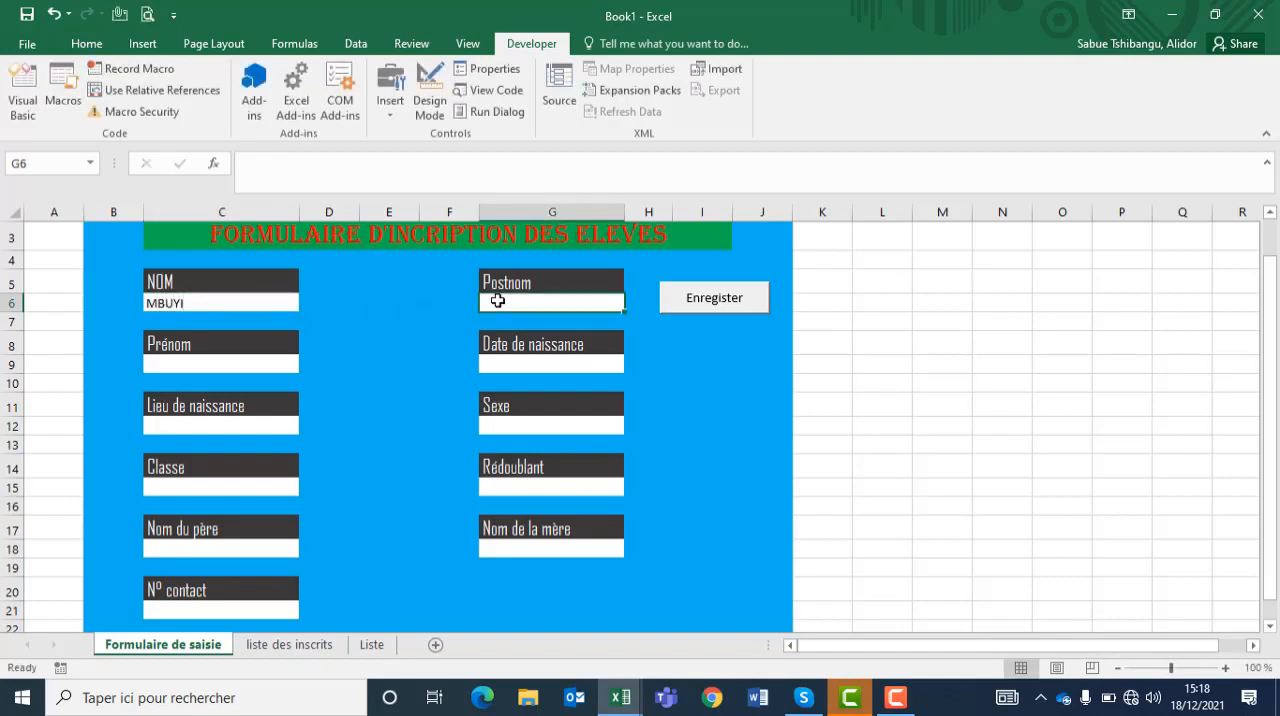
{"action": "type", "text": "NTUMBA"}
Step: Complete the student's remaining personal and contact details, with Lieu de naissance Mbujimayi, Sexe F, Classe 4ème and Rédoublant Non, and submit the form with Enregister
{"action": "left_click", "coordinate": [283, 363]}
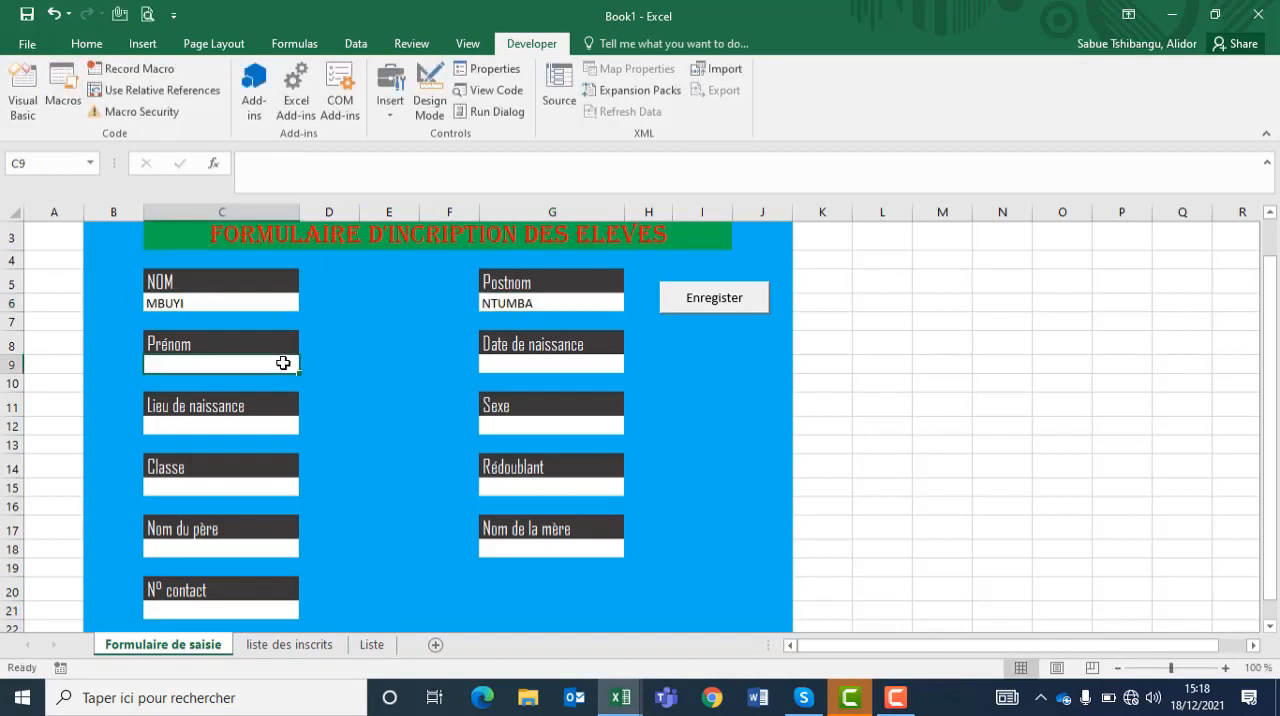
{"action": "type", "text": "Junior"}
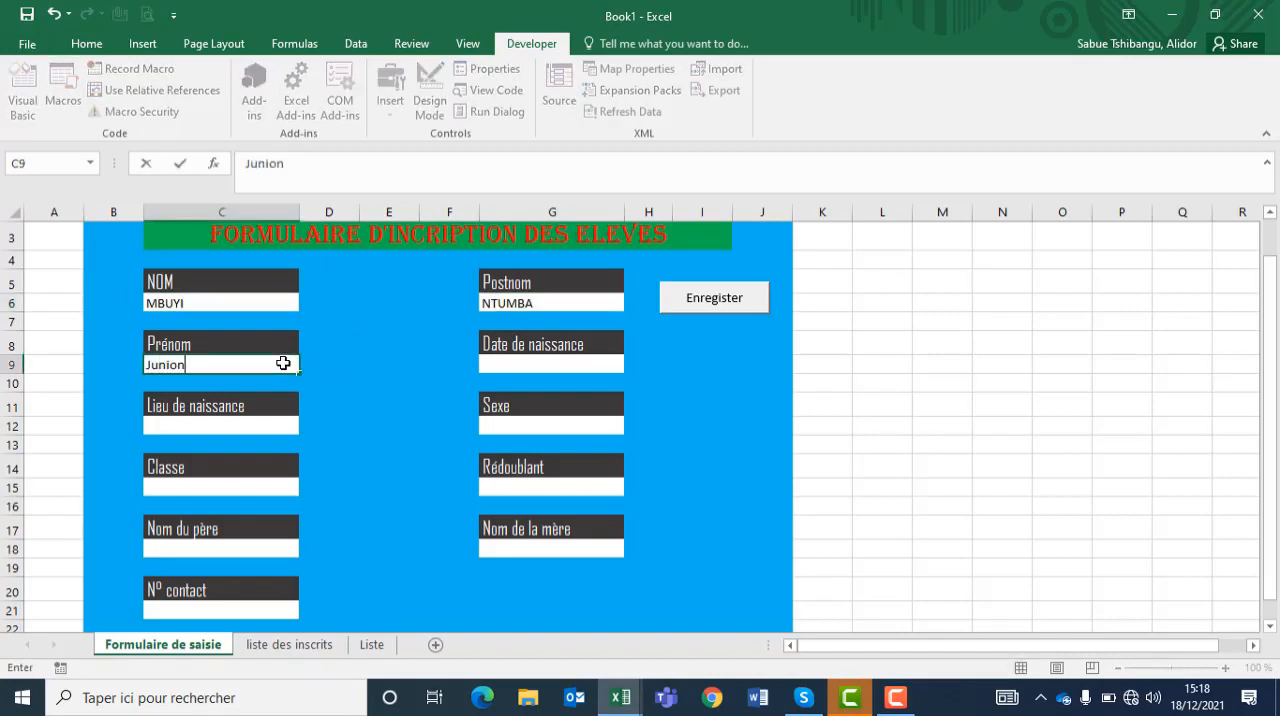
{"action": "left_click", "coordinate": [497, 363]}
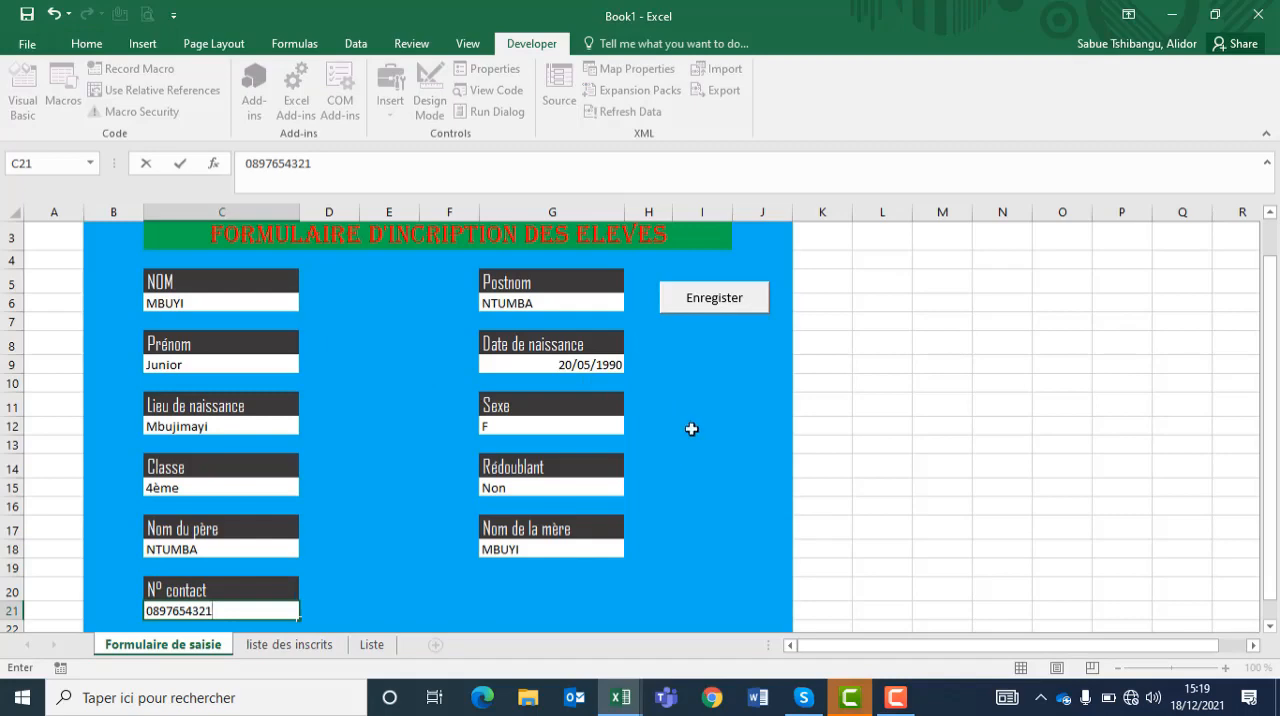
{"action": "left_click", "coordinate": [716, 309]}
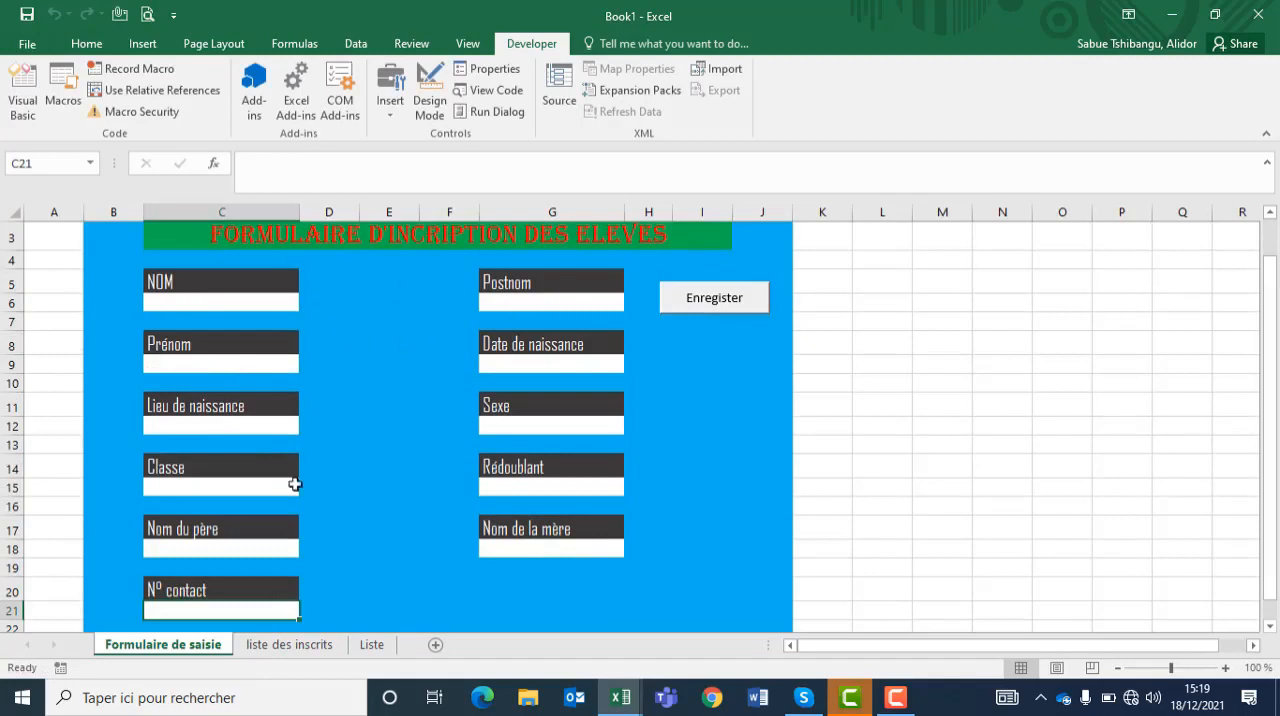
Step: Review the newly transferred student record in row 2 of the liste des inscrits sheet
{"action": "left_click", "coordinate": [295, 655]}
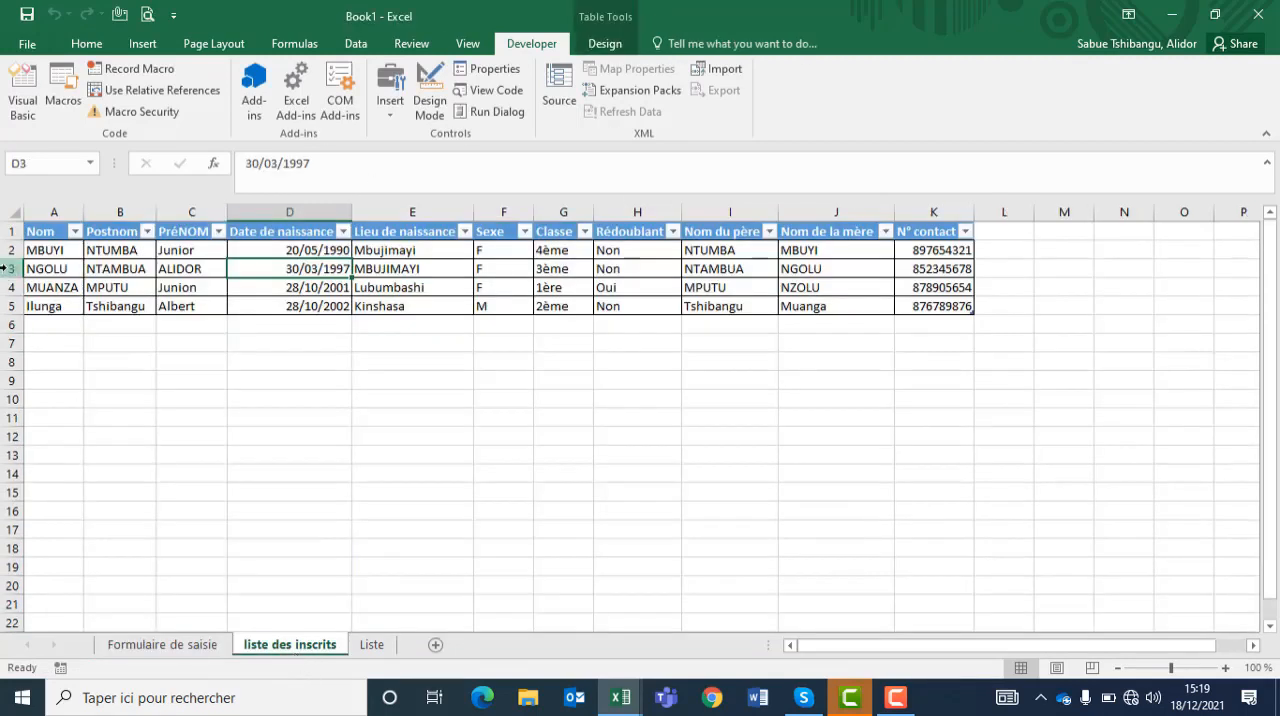
{"action": "left_click_drag", "start_coordinate": [47, 252], "coordinate": [940, 255]}
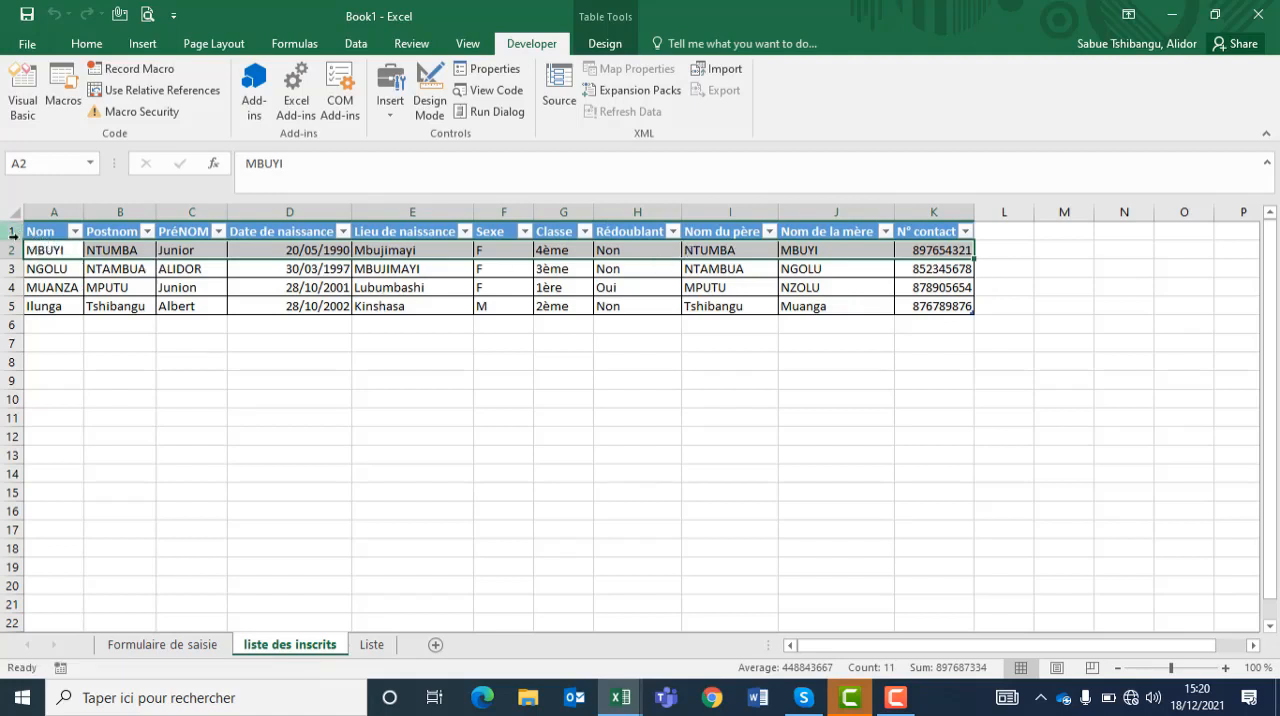
{"action": "left_click", "coordinate": [58, 249]}
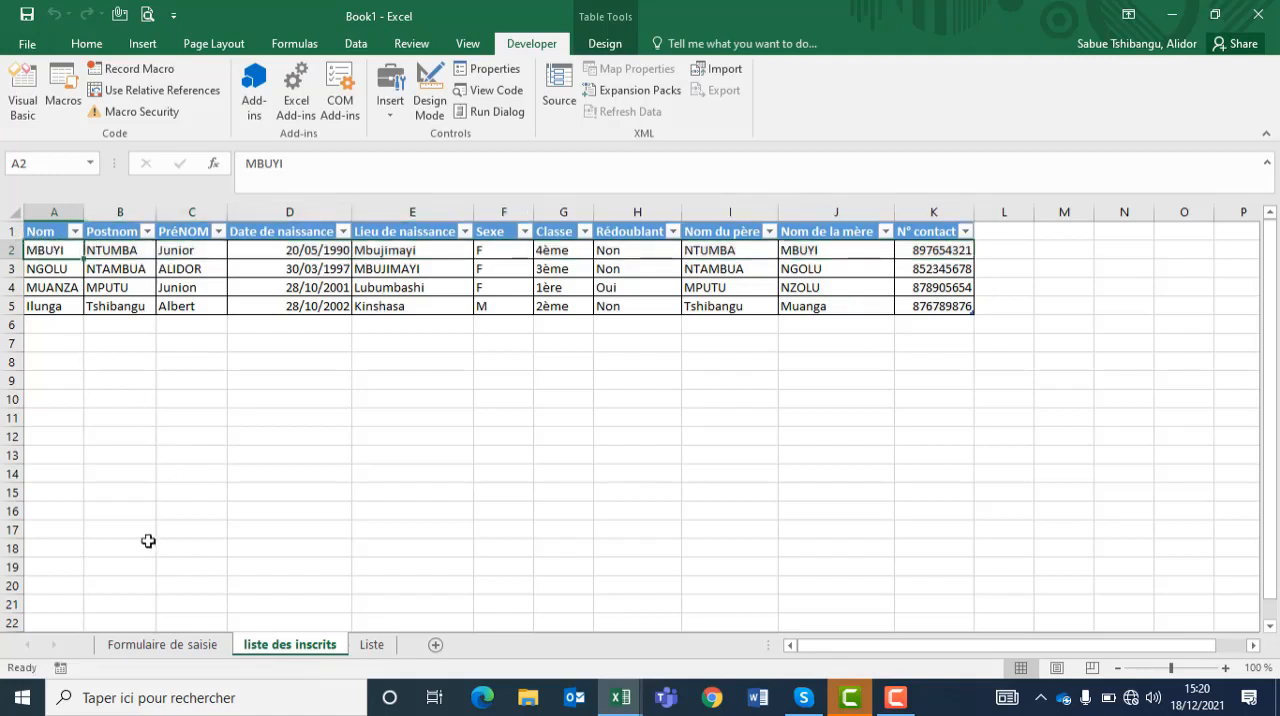
Step: Unlock all eleven entry cells on Formulaire de saisie, from NOM through N° contact, by turning off their Locked protection
{"action": "left_click", "coordinate": [141, 648]}
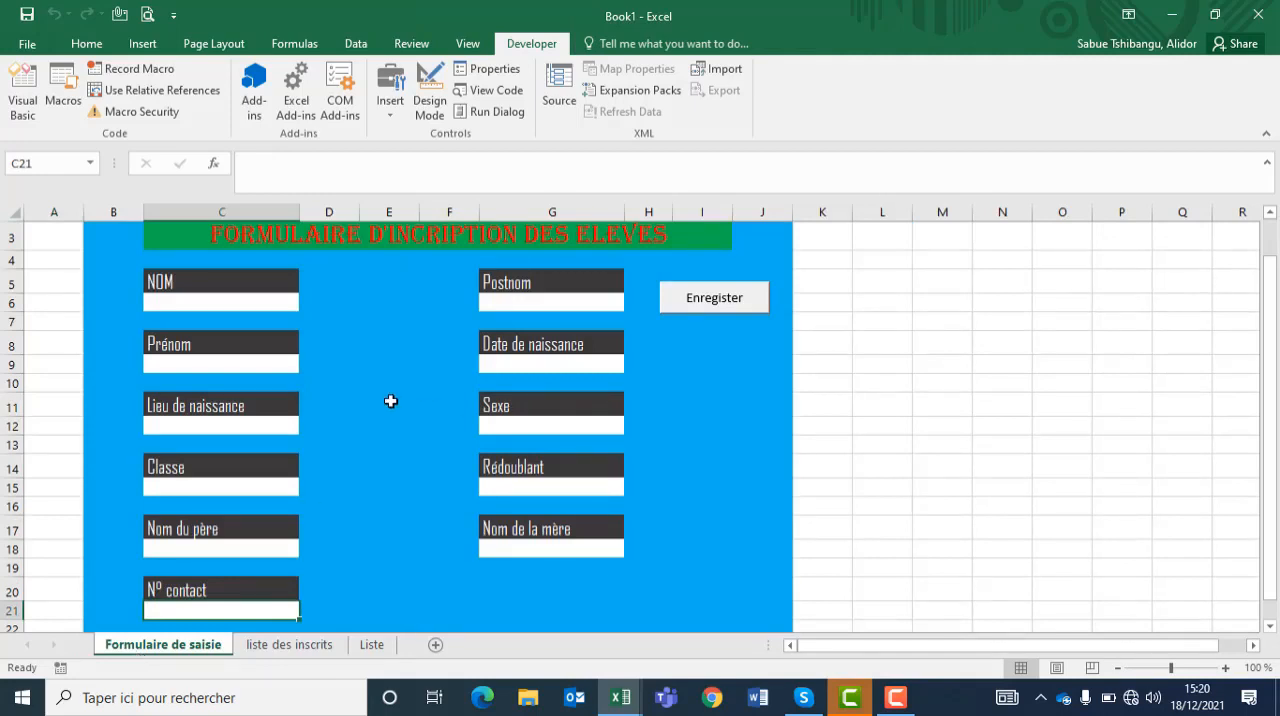
{"action": "left_click", "coordinate": [201, 300]}
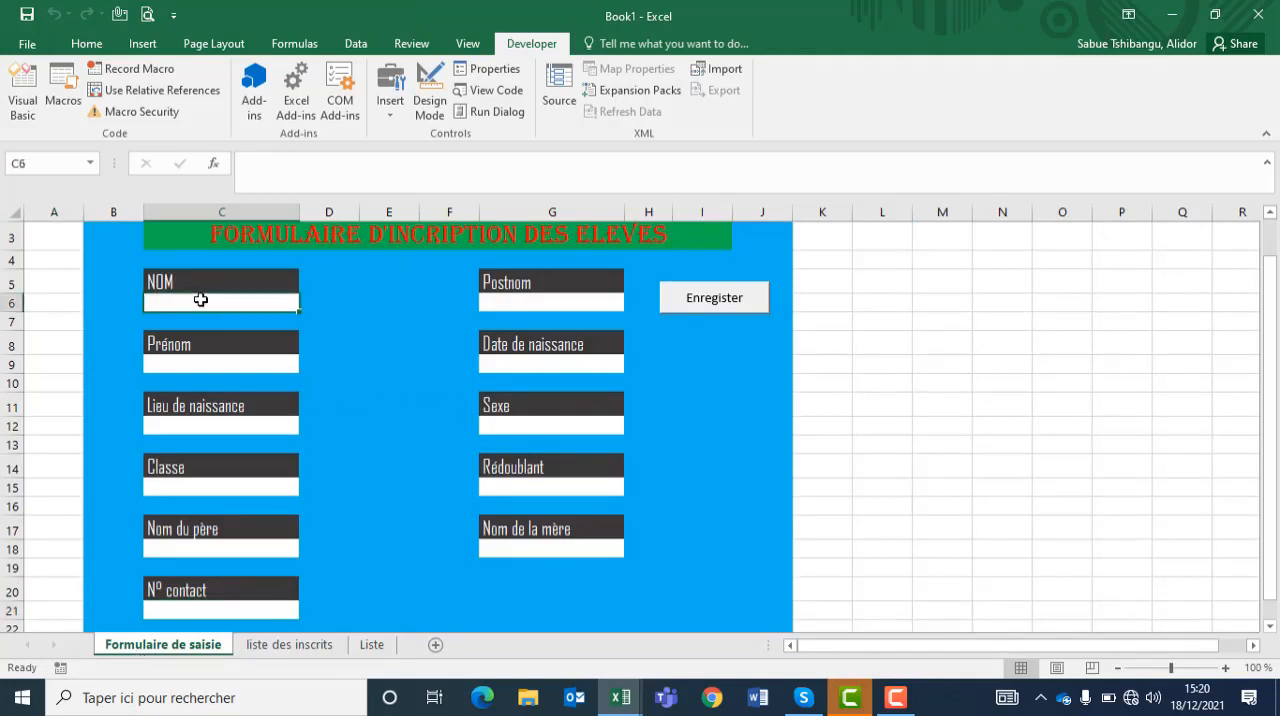
{"action": "left_click", "coordinate": [520, 302]}
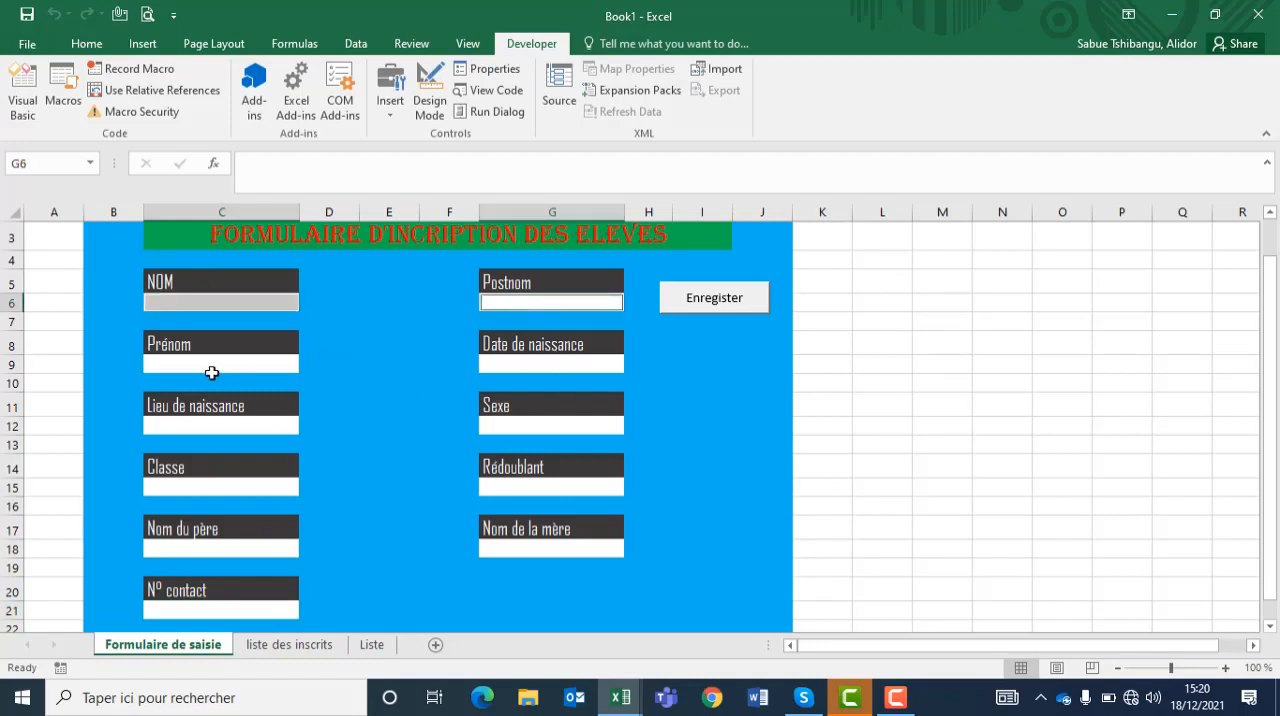
{"action": "key", "text": "Tab"}
{"action": "key", "text": "Tab"}
{"action": "key", "text": "Tab"}
{"action": "key", "text": "Tab"}
{"action": "key", "text": "Tab"}
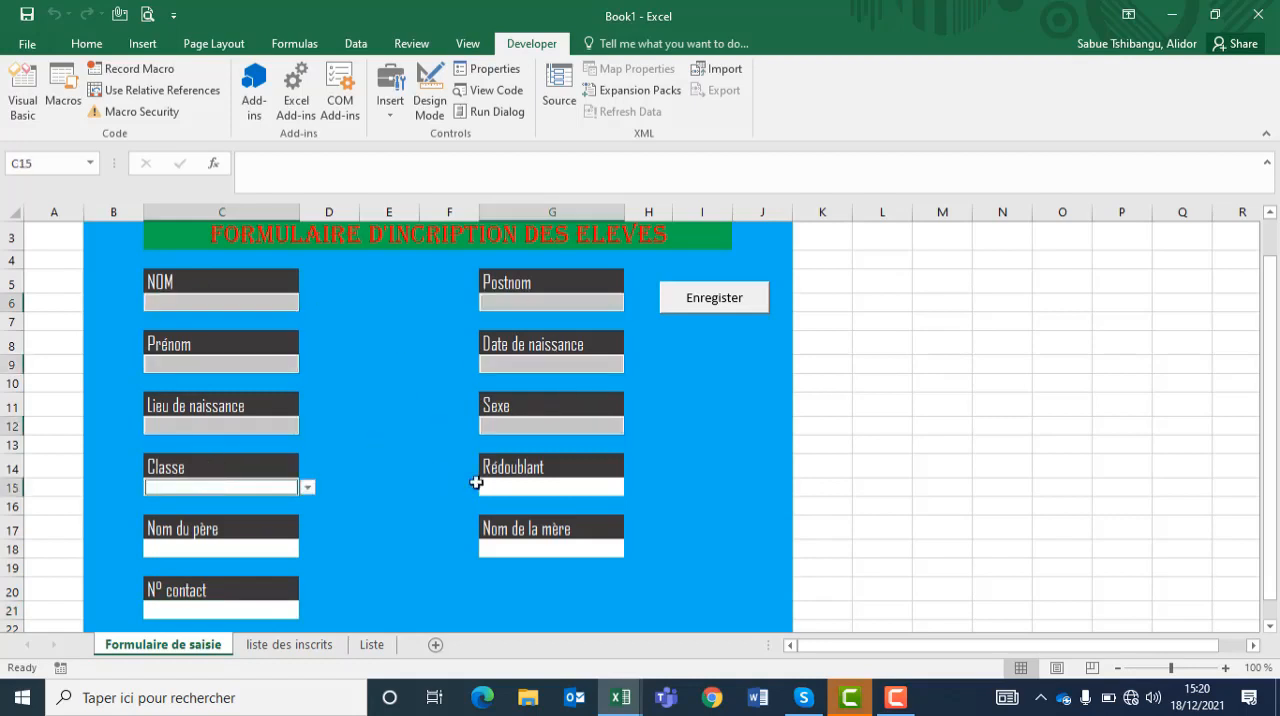
{"action": "key", "text": "Tab"}
{"action": "key", "text": "Tab"}
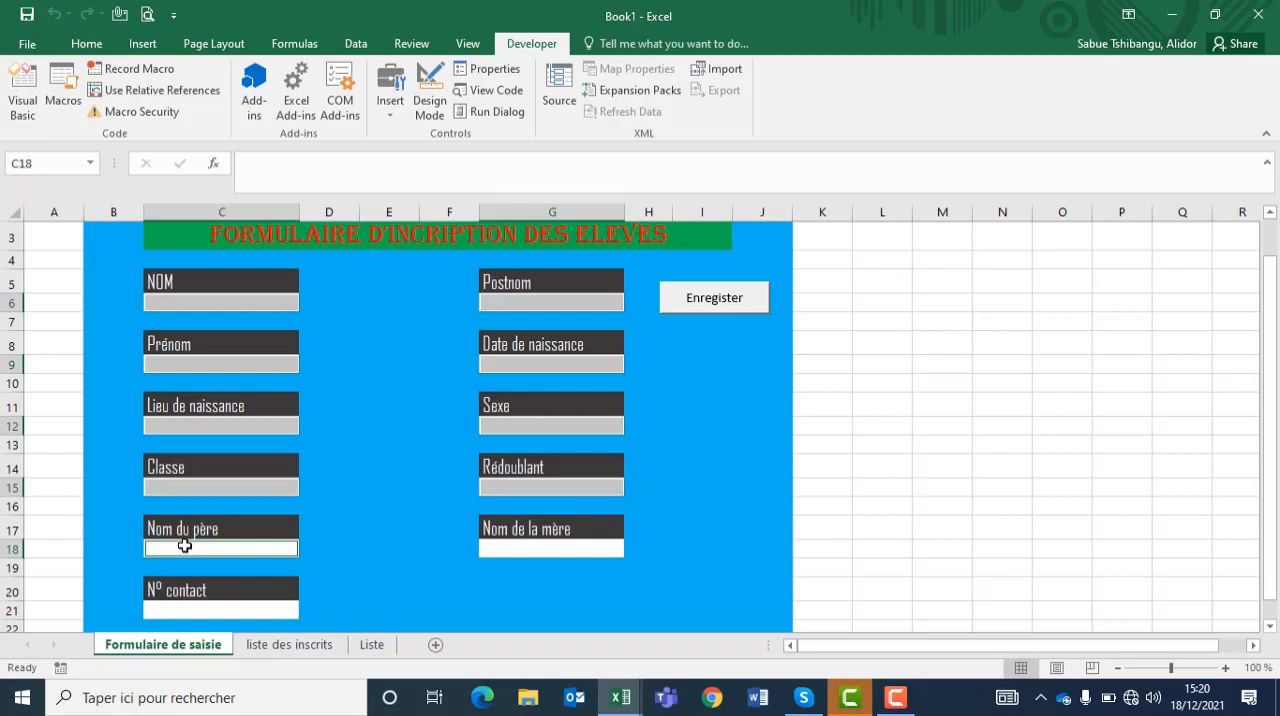
{"action": "left_click", "coordinate": [516, 555]}
{"action": "left_click", "coordinate": [212, 614]}
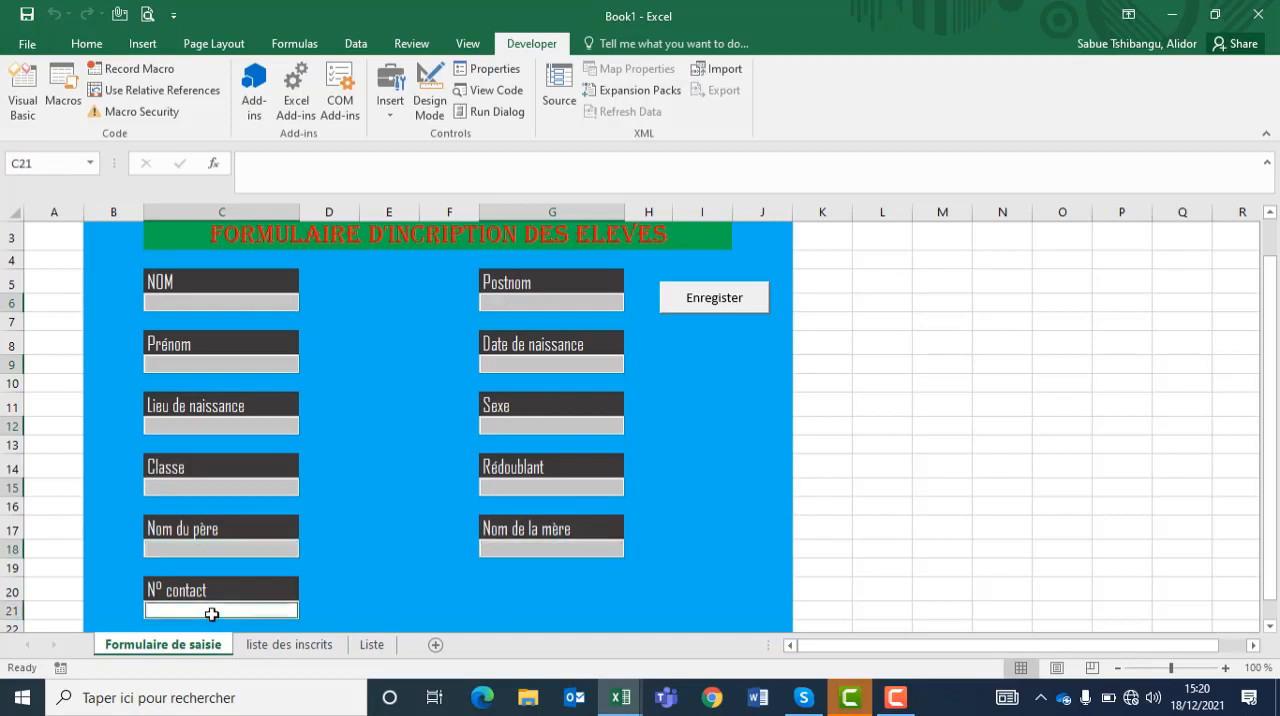
{"action": "right_click", "coordinate": [212, 614]}
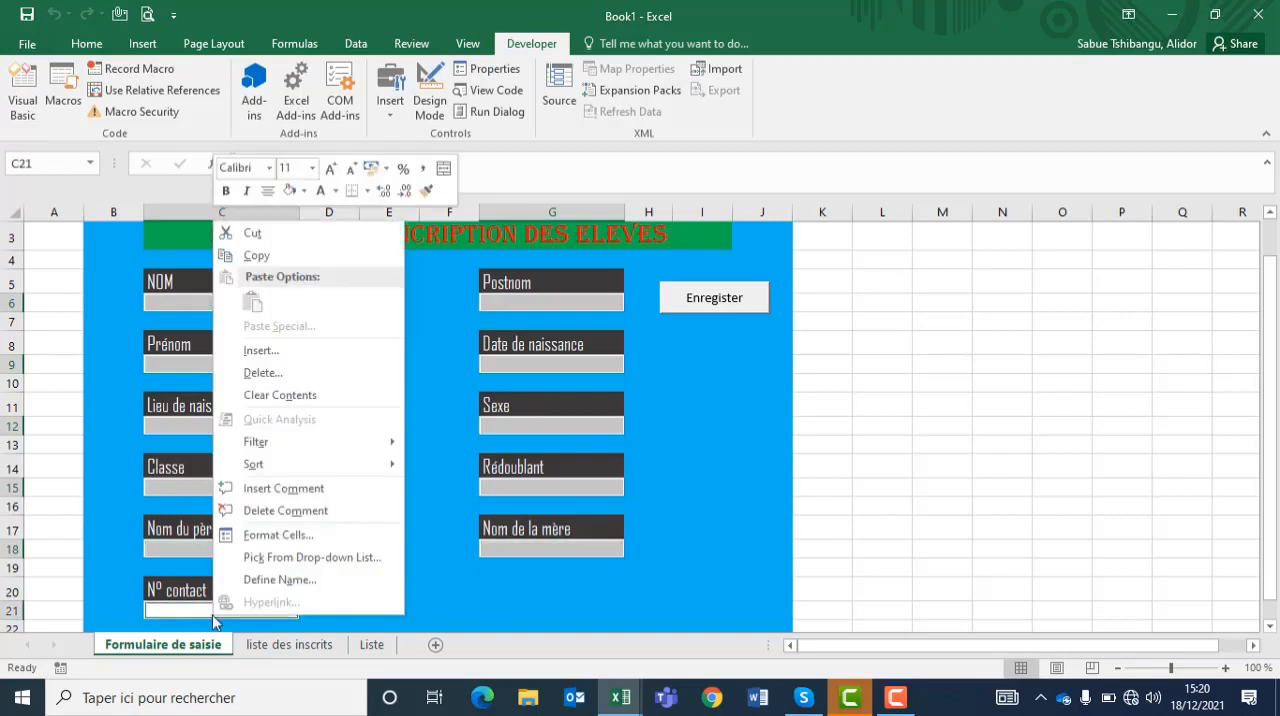
{"action": "left_click", "coordinate": [297, 534]}
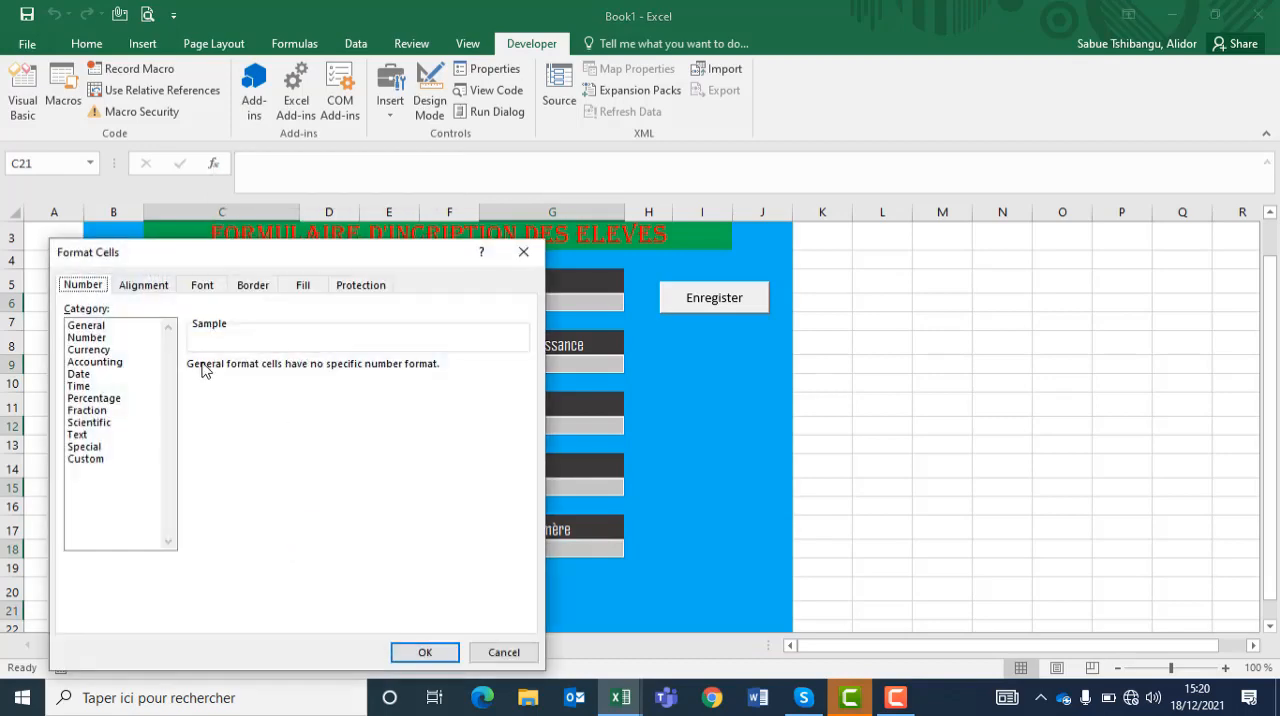
{"action": "left_click", "coordinate": [366, 286]}
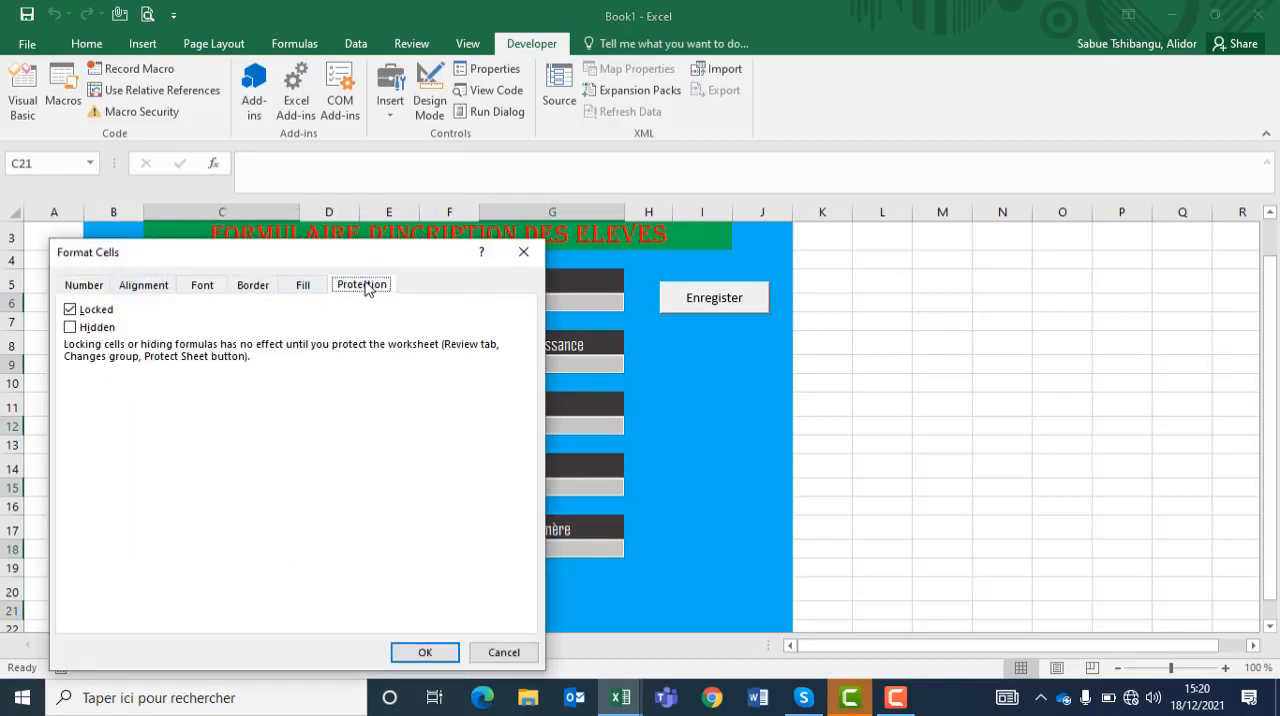
{"action": "left_click", "coordinate": [70, 310]}
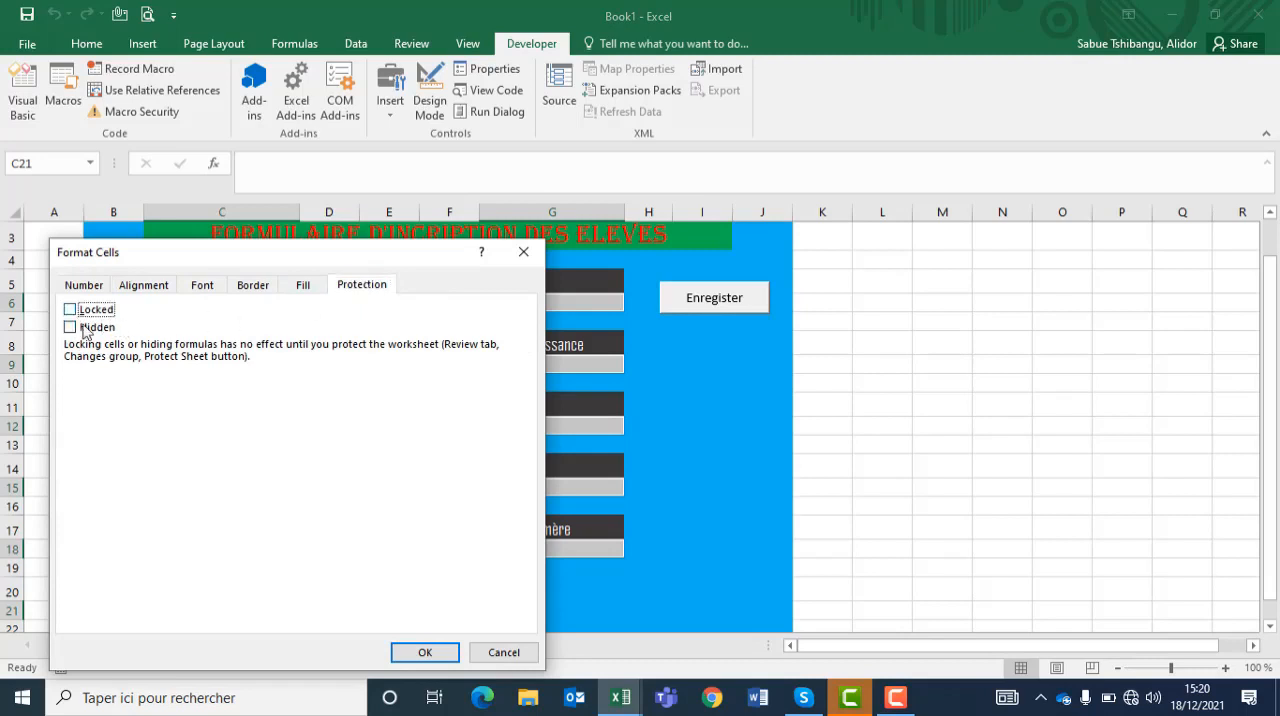
{"action": "left_click", "coordinate": [425, 652]}
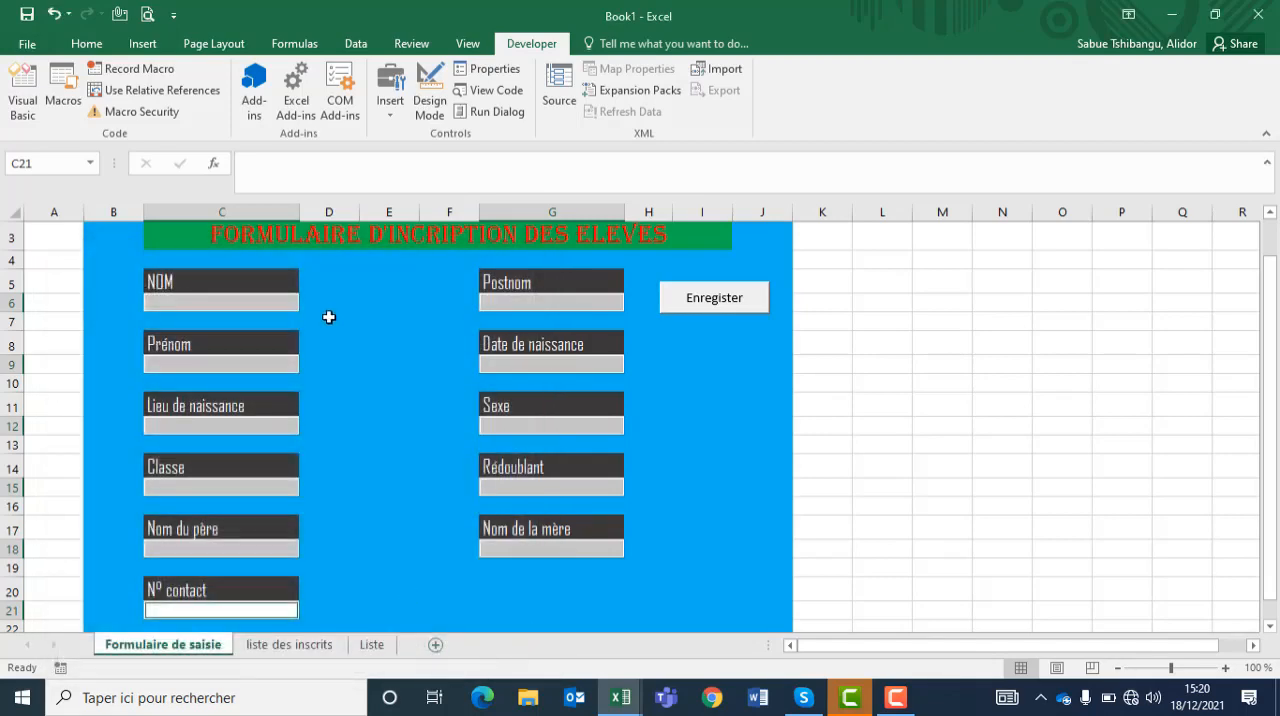
{"action": "left_click", "coordinate": [329, 317]}
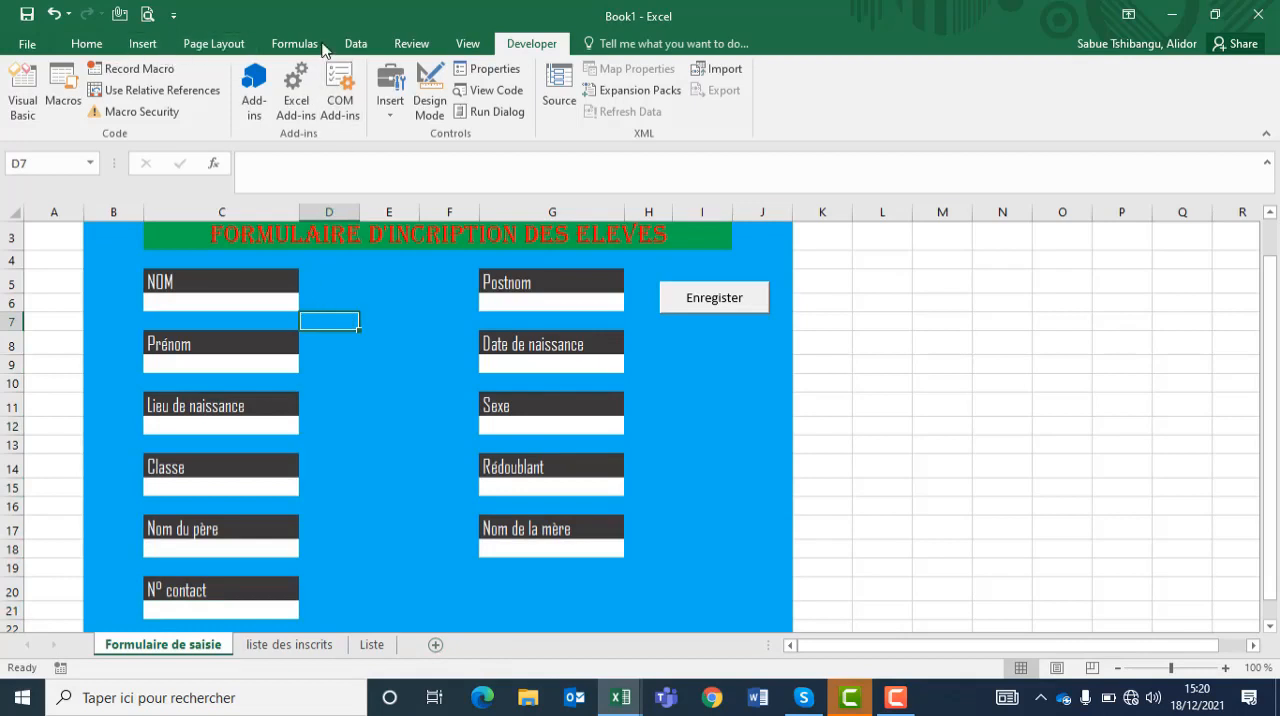
Step: Protect the Formulaire de saisie sheet without a password, disallowing selection of locked cells and allowing selection of unlocked cells
{"action": "left_click", "coordinate": [433, 53]}
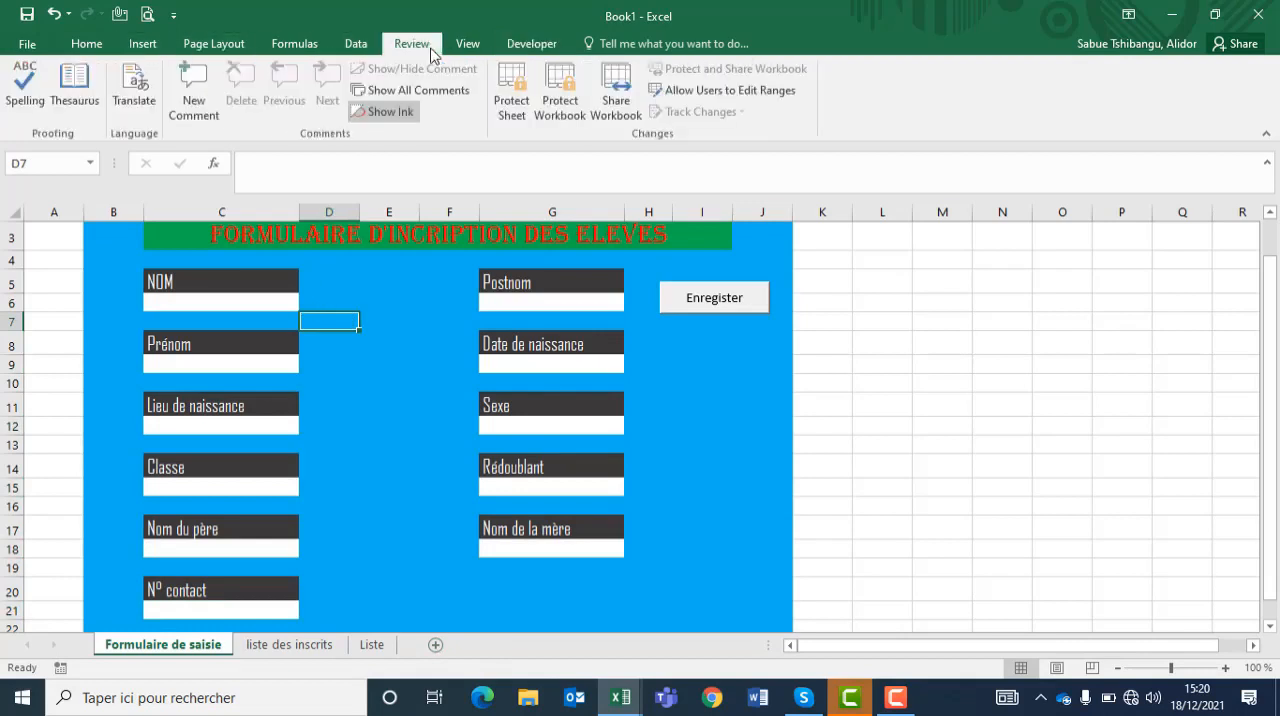
{"action": "left_click", "coordinate": [510, 92]}
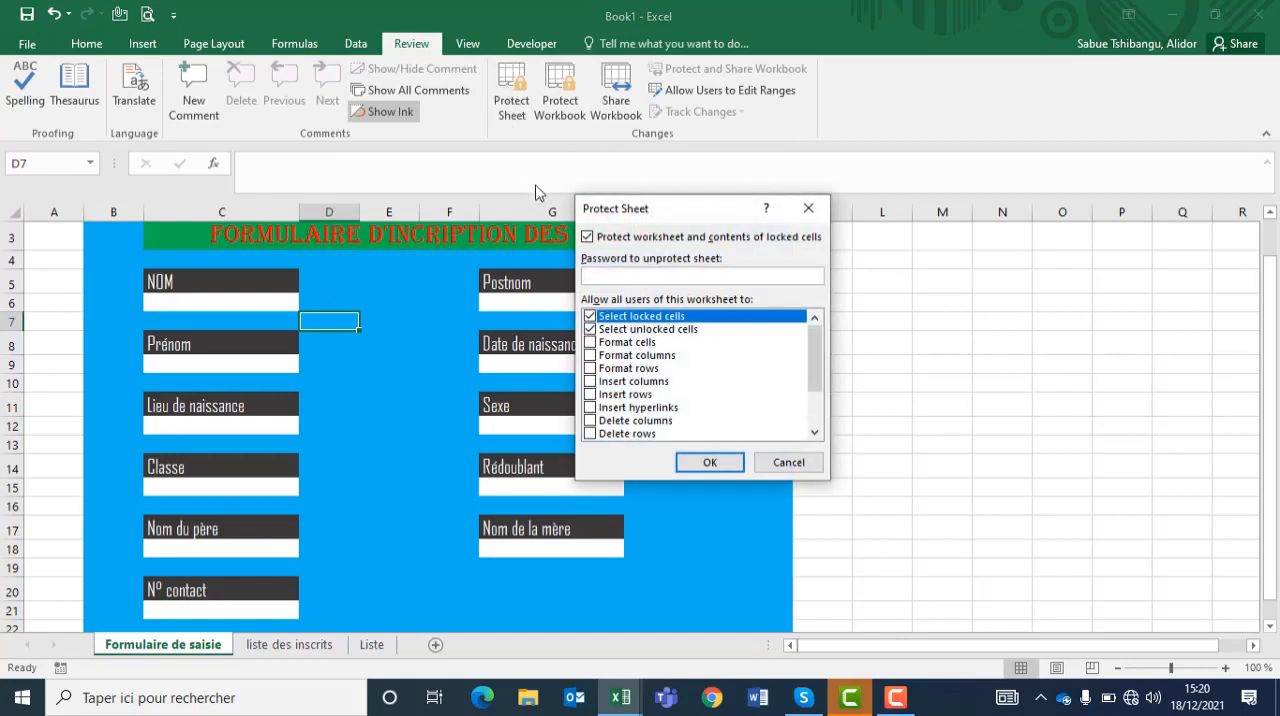
{"action": "left_click", "coordinate": [590, 317]}
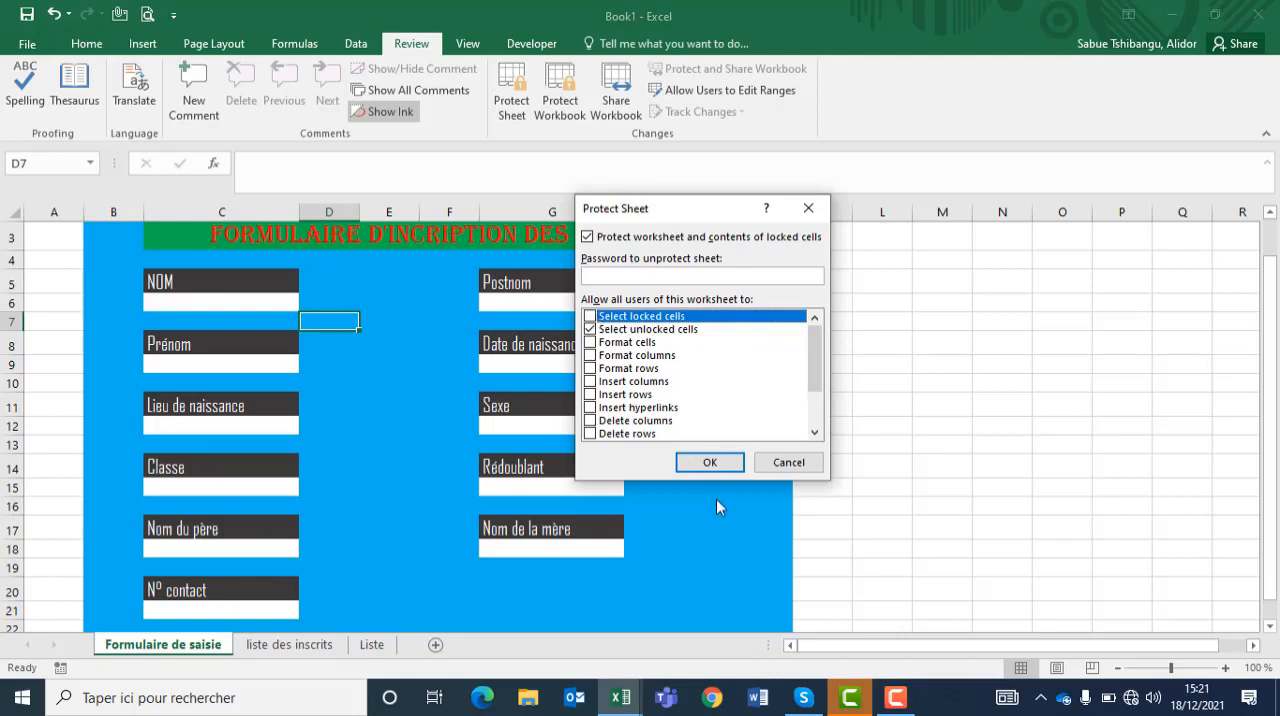
{"action": "left_click", "coordinate": [688, 460]}
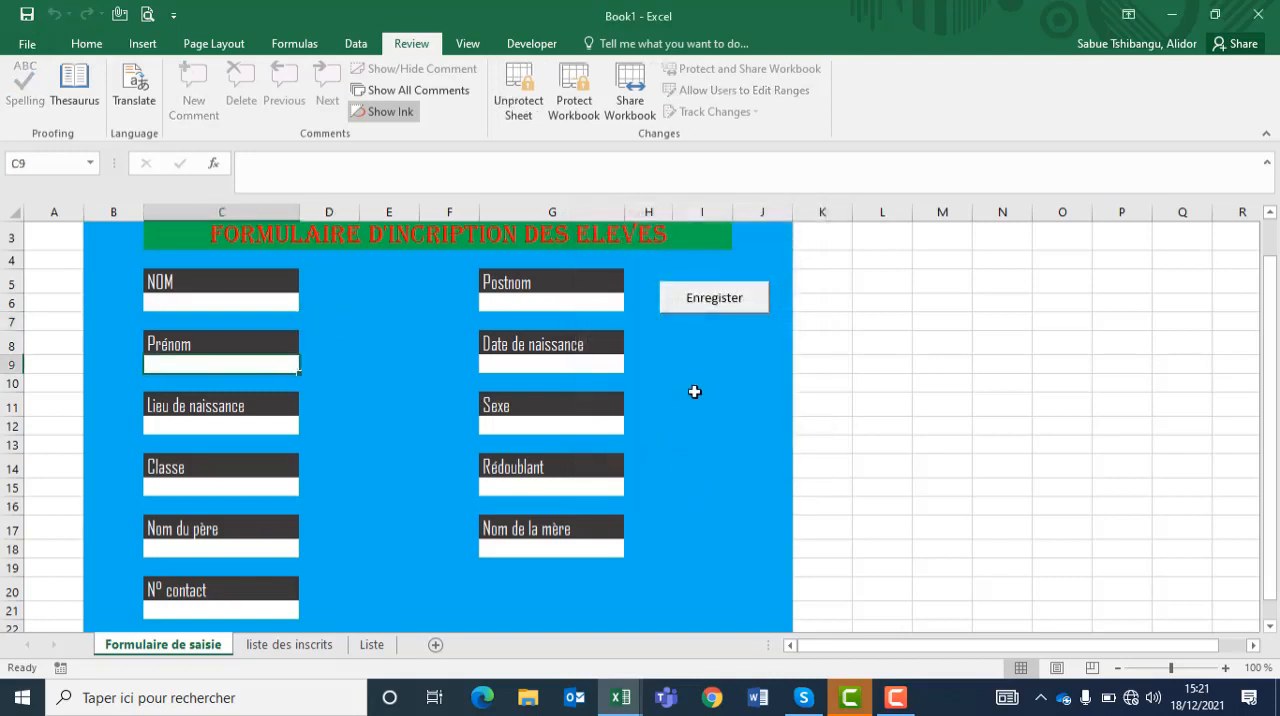
Step: Test cell selection on the protected form using the Date de naissance, NOM and Postnom entry cells
{"action": "left_click", "coordinate": [491, 366]}
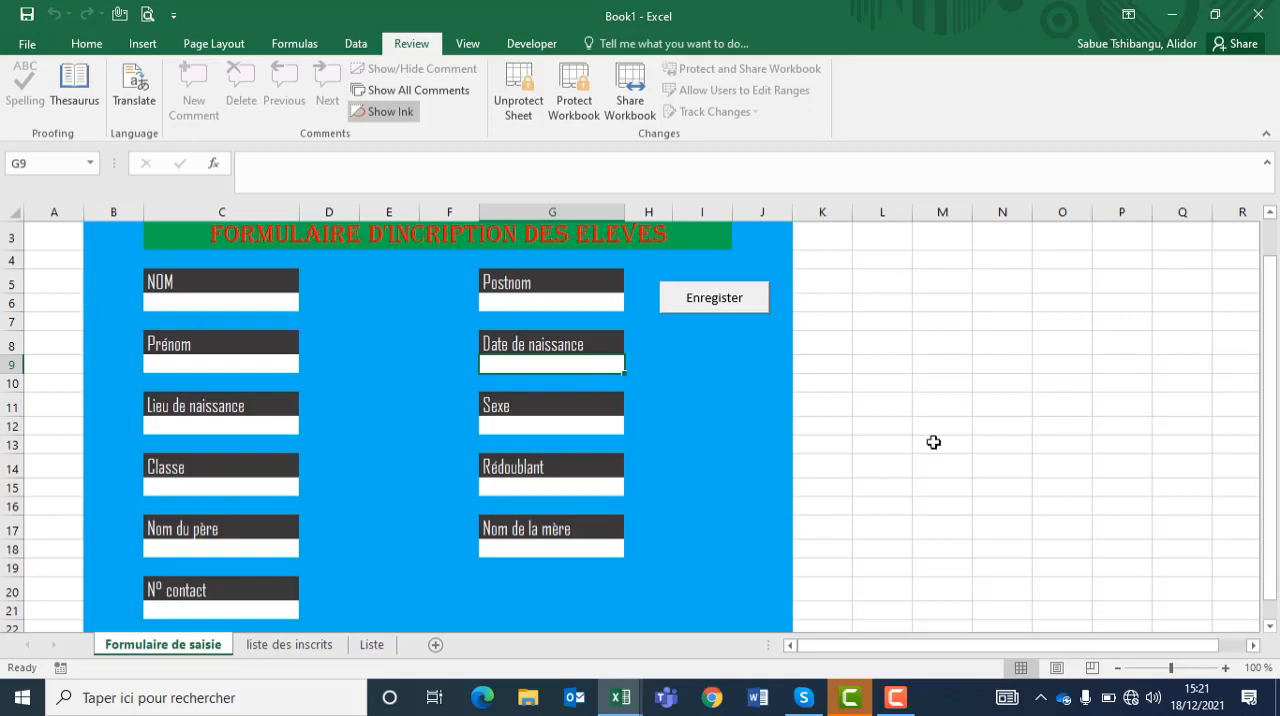
{"action": "left_click", "coordinate": [153, 299]}
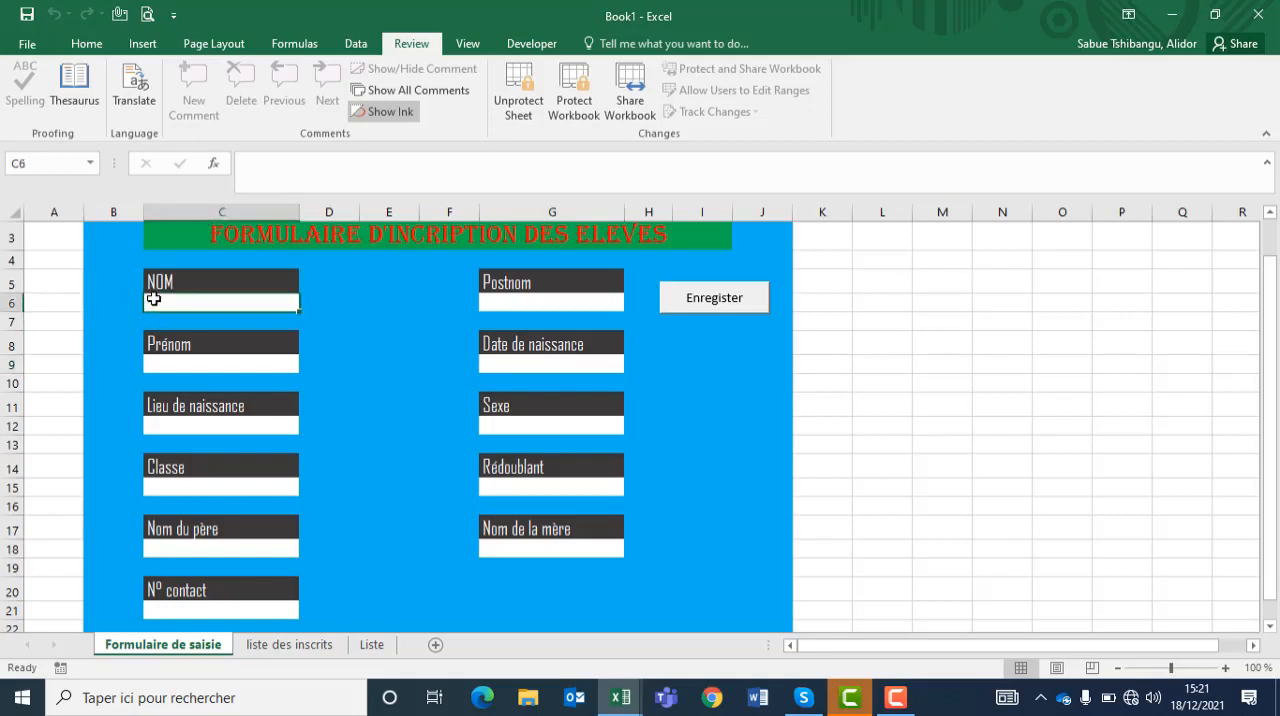
{"action": "left_click", "coordinate": [507, 300]}
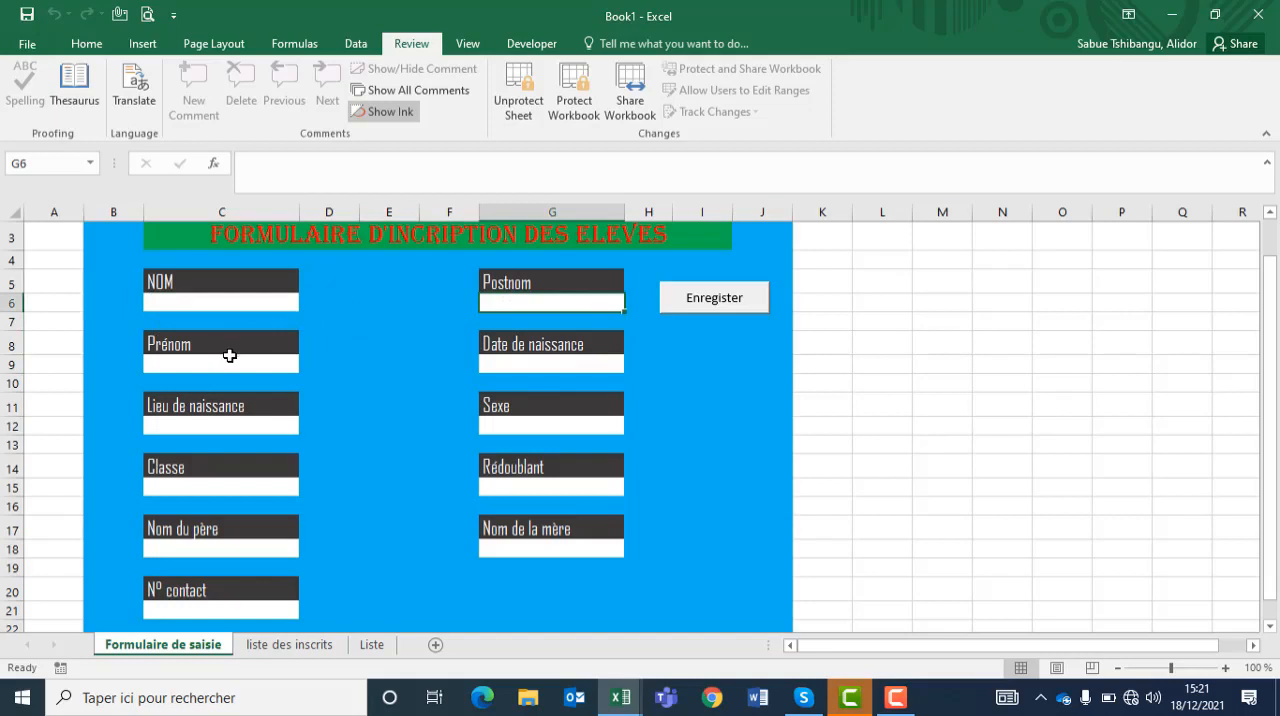
{"action": "left_click", "coordinate": [165, 301]}
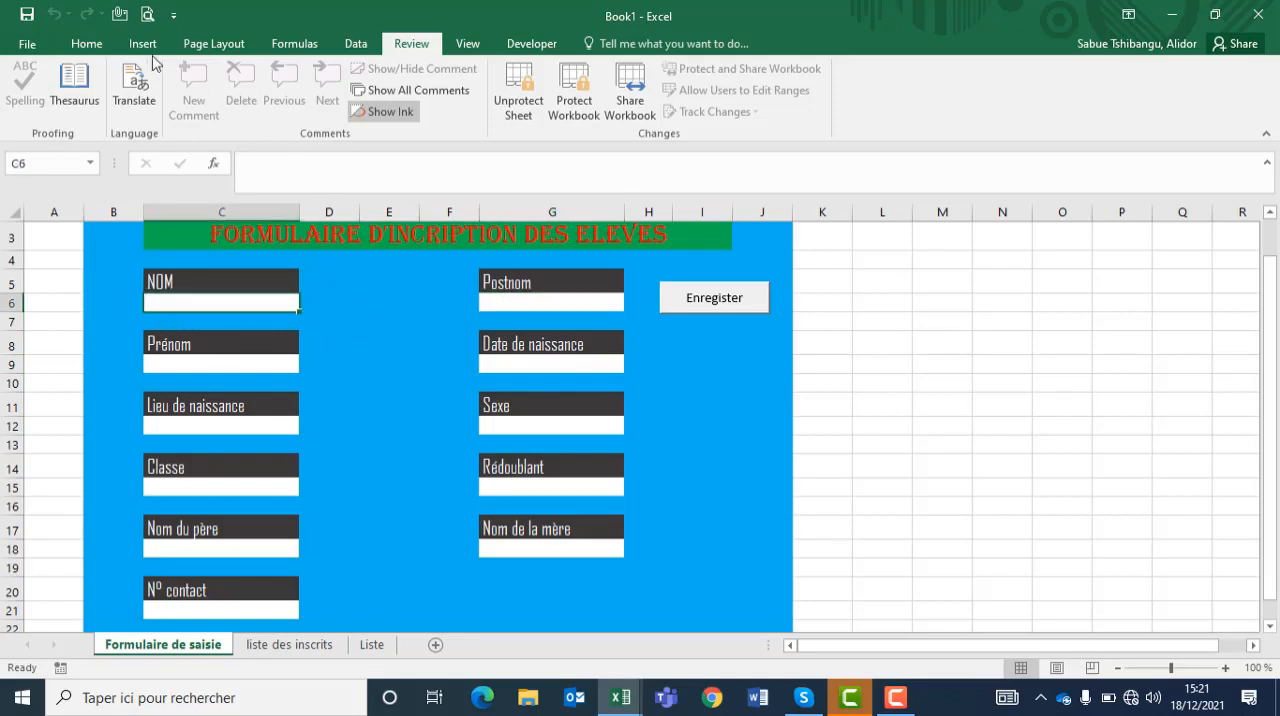
Step: Hide the gridlines on the Formulaire de saisie sheet
{"action": "left_click", "coordinate": [529, 44]}
{"action": "left_click", "coordinate": [467, 44]}
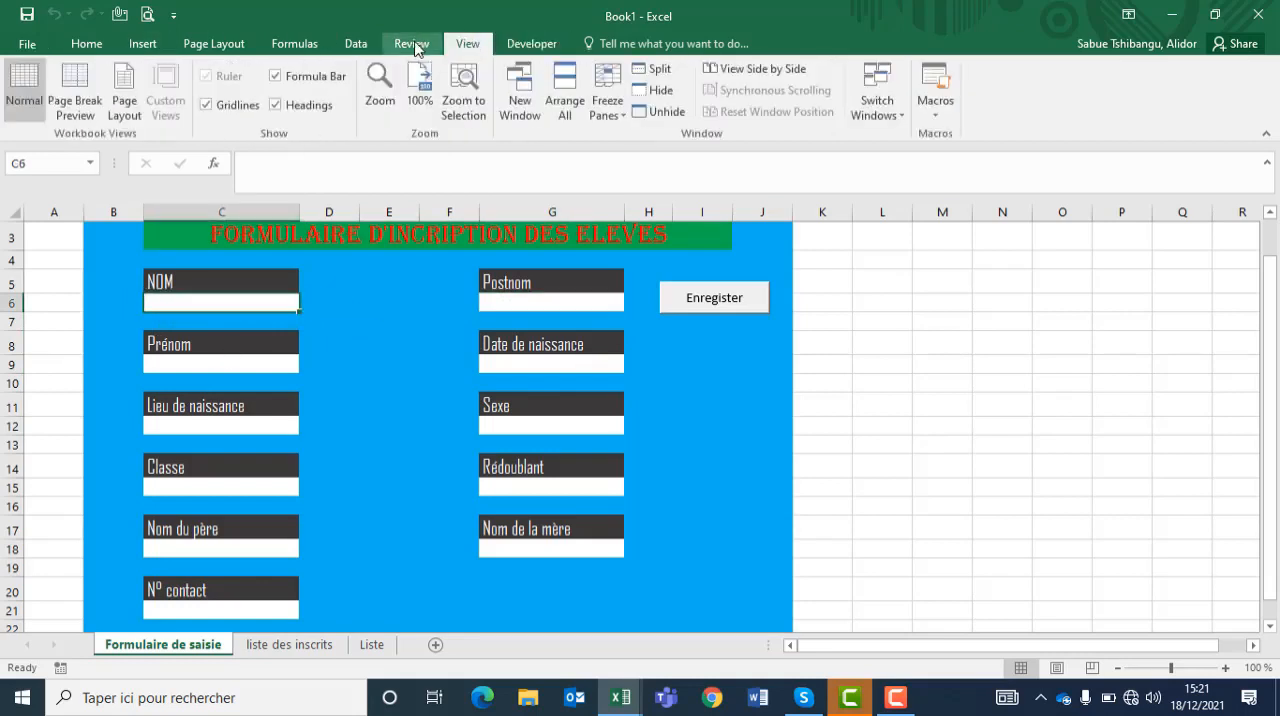
{"action": "left_click", "coordinate": [412, 45]}
{"action": "left_click", "coordinate": [467, 44]}
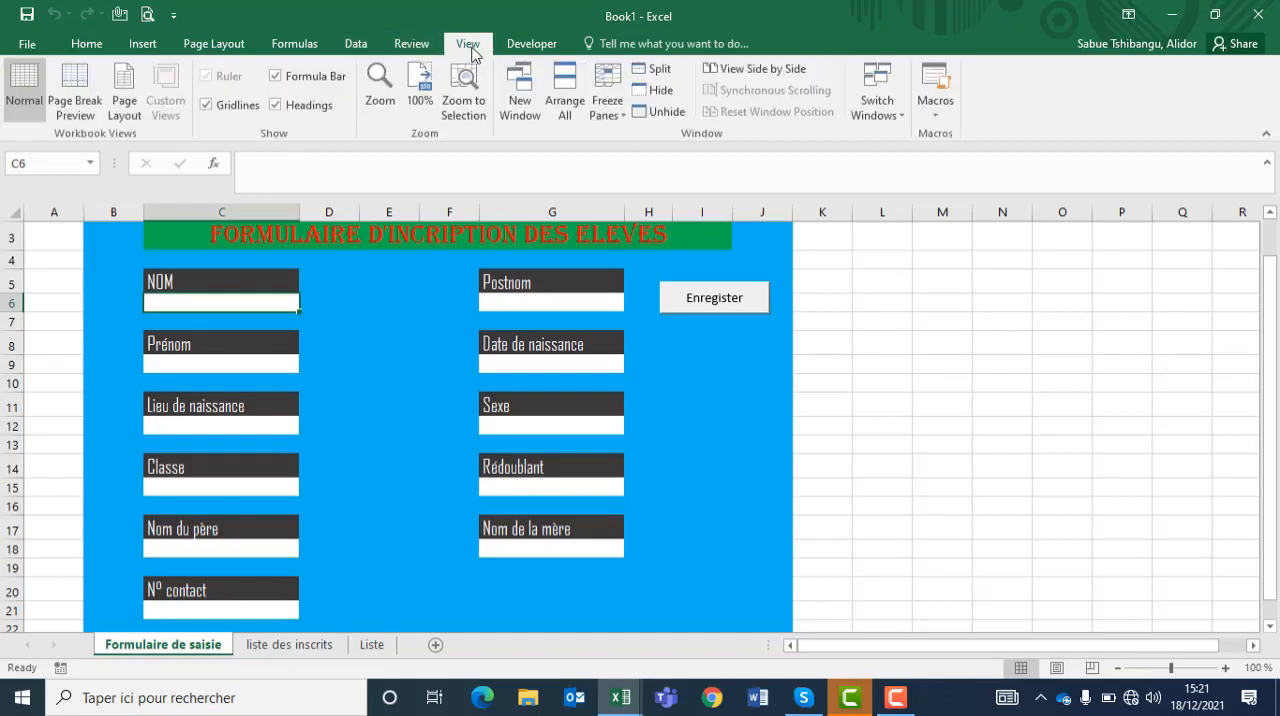
{"action": "left_click", "coordinate": [206, 104]}
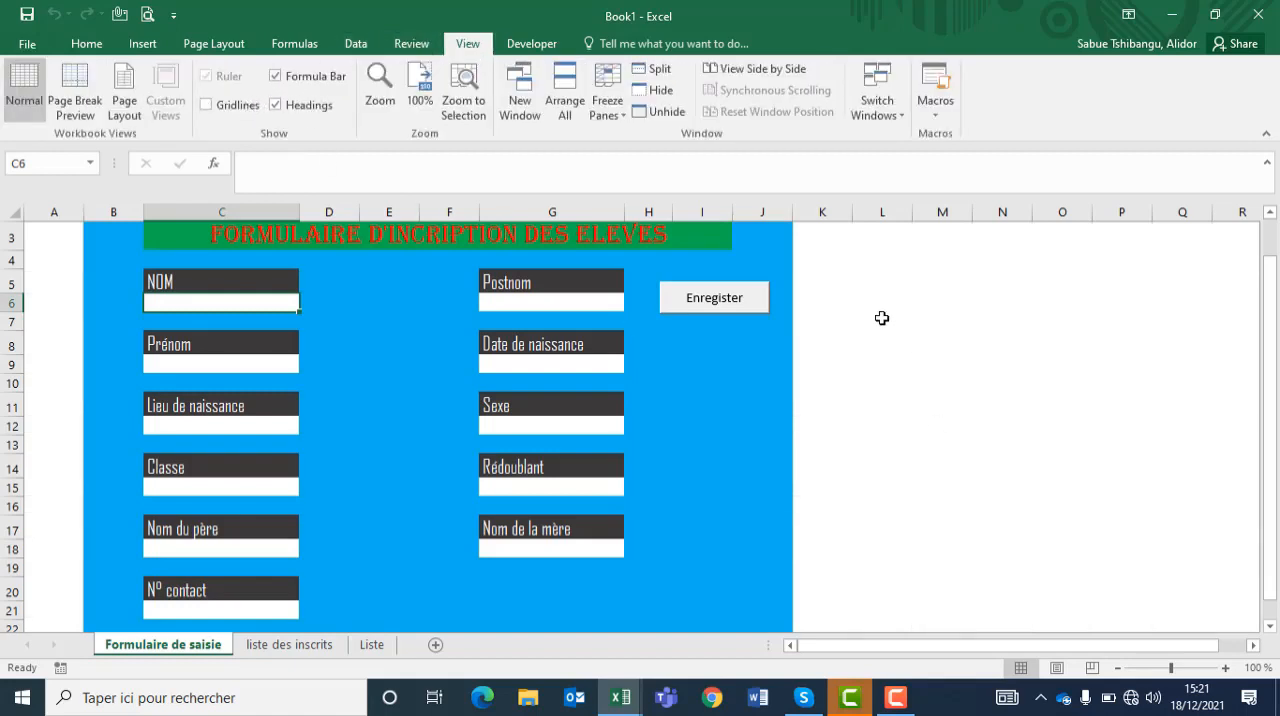
Step: Try to change the font of all the protected form's entry cells to Arial Narrow, size 12
{"action": "left_click", "coordinate": [87, 44]}
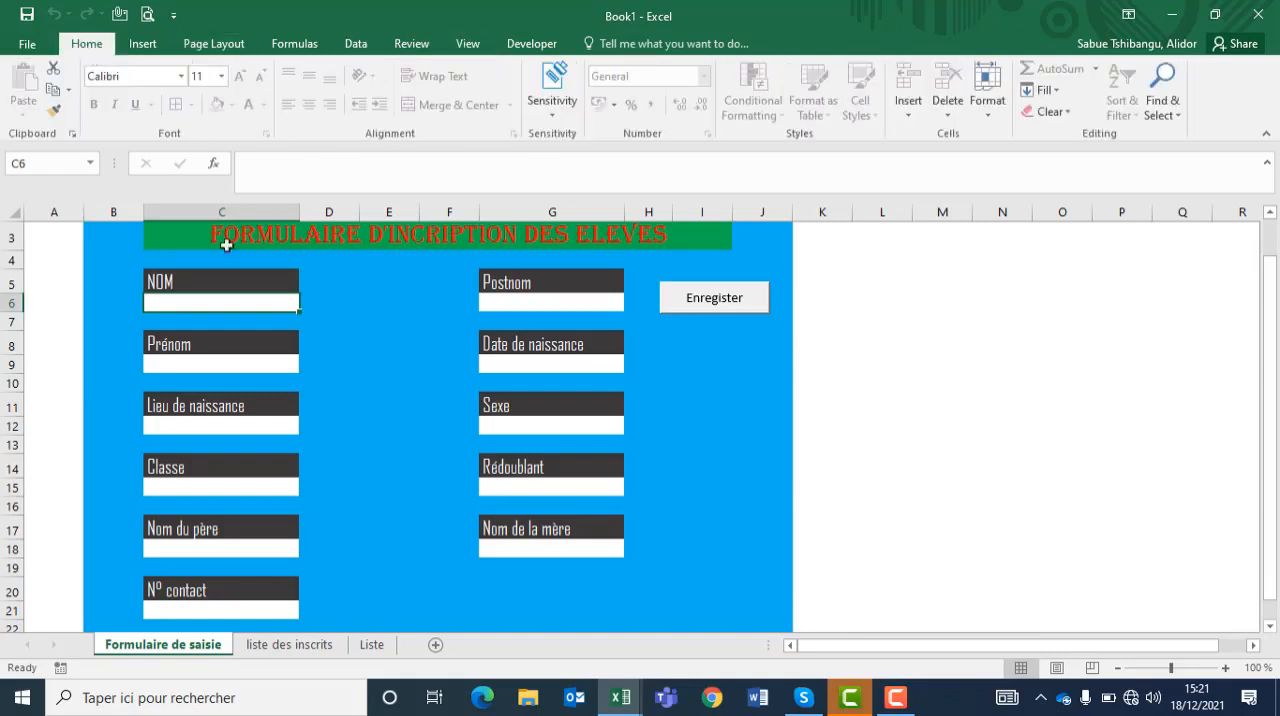
{"action": "left_click", "coordinate": [503, 299], "text": "ctrl"}
{"action": "left_click", "coordinate": [215, 366], "text": "ctrl"}
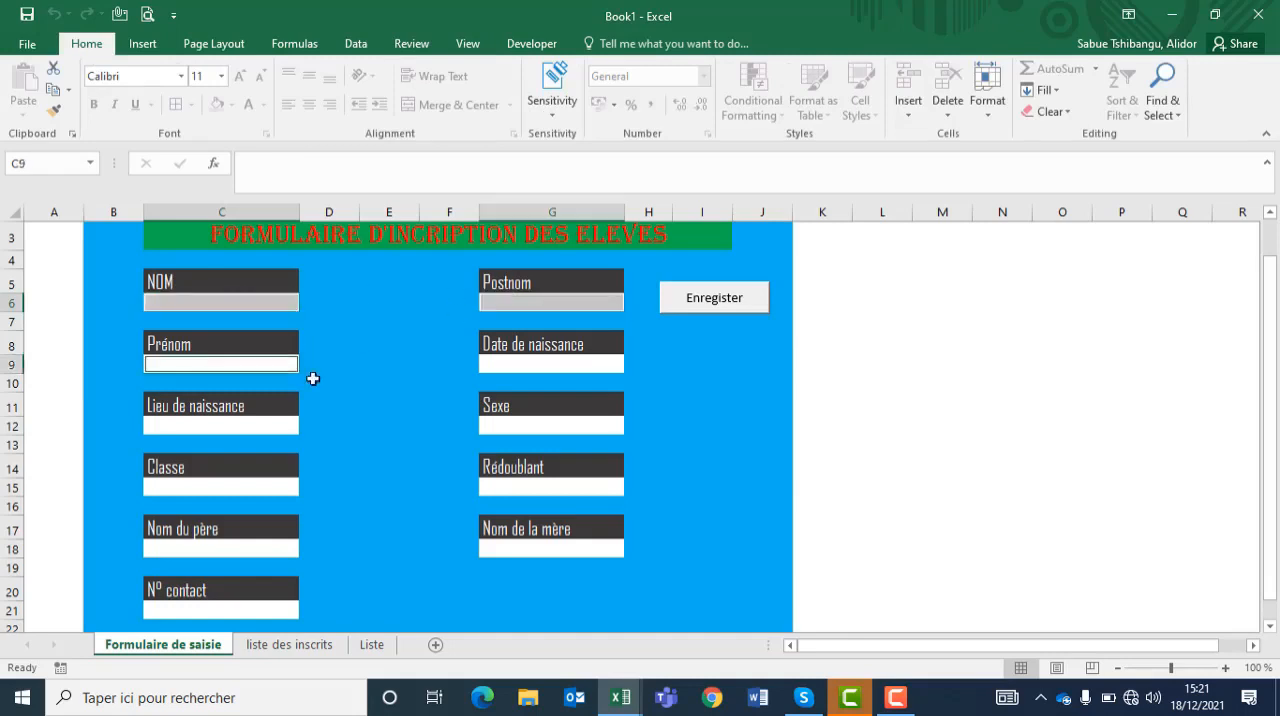
{"action": "left_click", "coordinate": [518, 366], "text": "ctrl"}
{"action": "left_click", "coordinate": [224, 432], "text": "ctrl"}
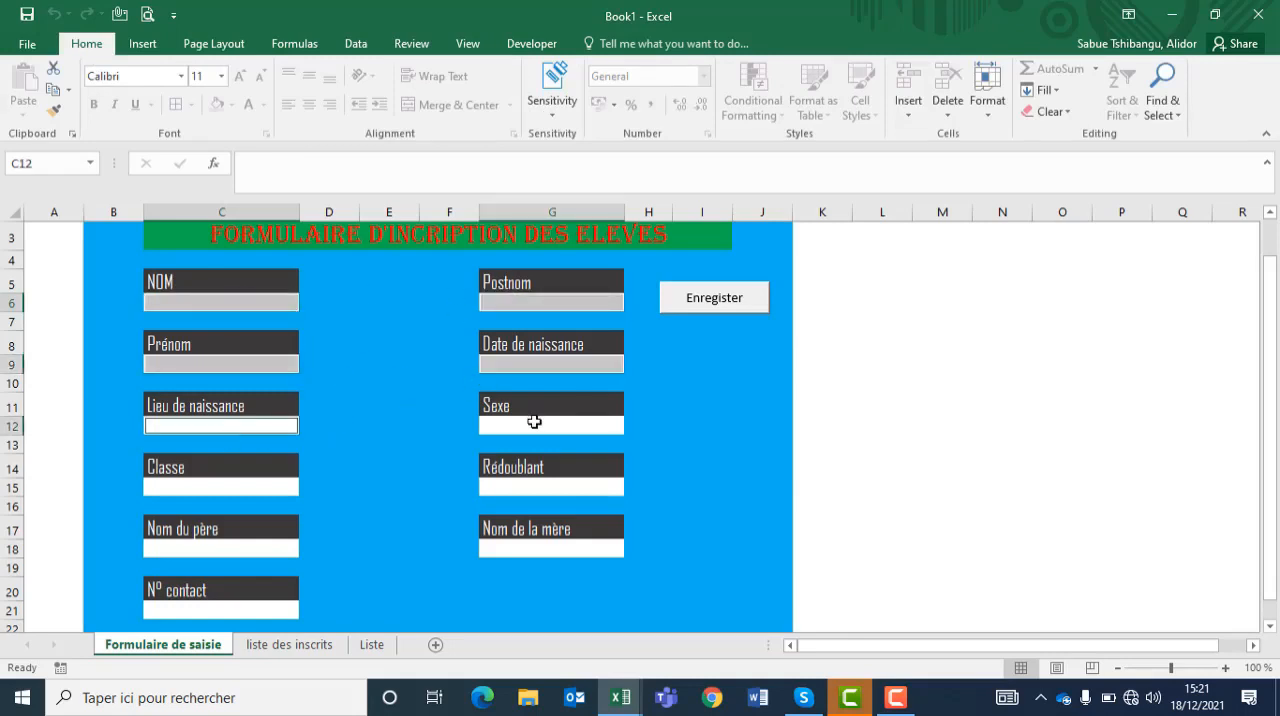
{"action": "left_click", "coordinate": [531, 424], "text": "ctrl"}
{"action": "left_click", "coordinate": [221, 487], "text": "ctrl"}
{"action": "left_click", "coordinate": [551, 487], "text": "ctrl"}
{"action": "left_click", "coordinate": [221, 548], "text": "ctrl"}
{"action": "left_click", "coordinate": [551, 548], "text": "ctrl"}
{"action": "left_click", "coordinate": [221, 610], "text": "ctrl"}
{"action": "left_click", "coordinate": [181, 76]}
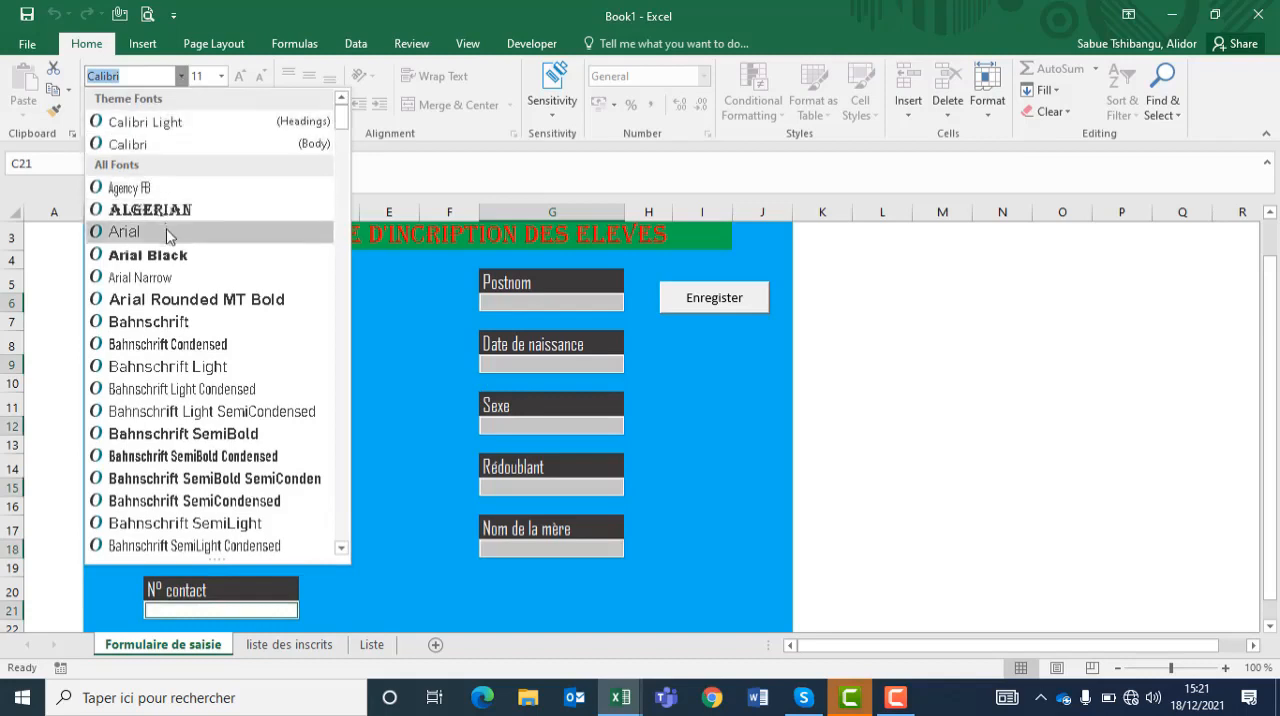
{"action": "left_click", "coordinate": [170, 279]}
{"action": "left_click", "coordinate": [222, 77]}
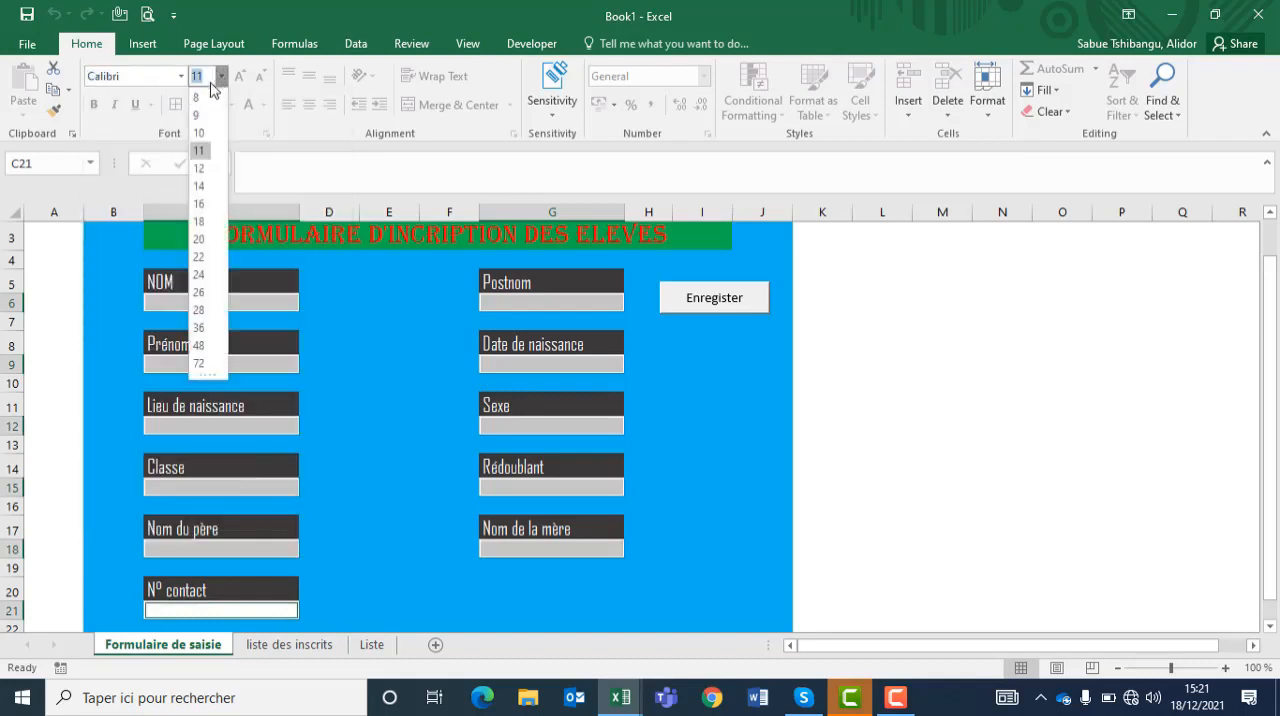
{"action": "left_click", "coordinate": [212, 174]}
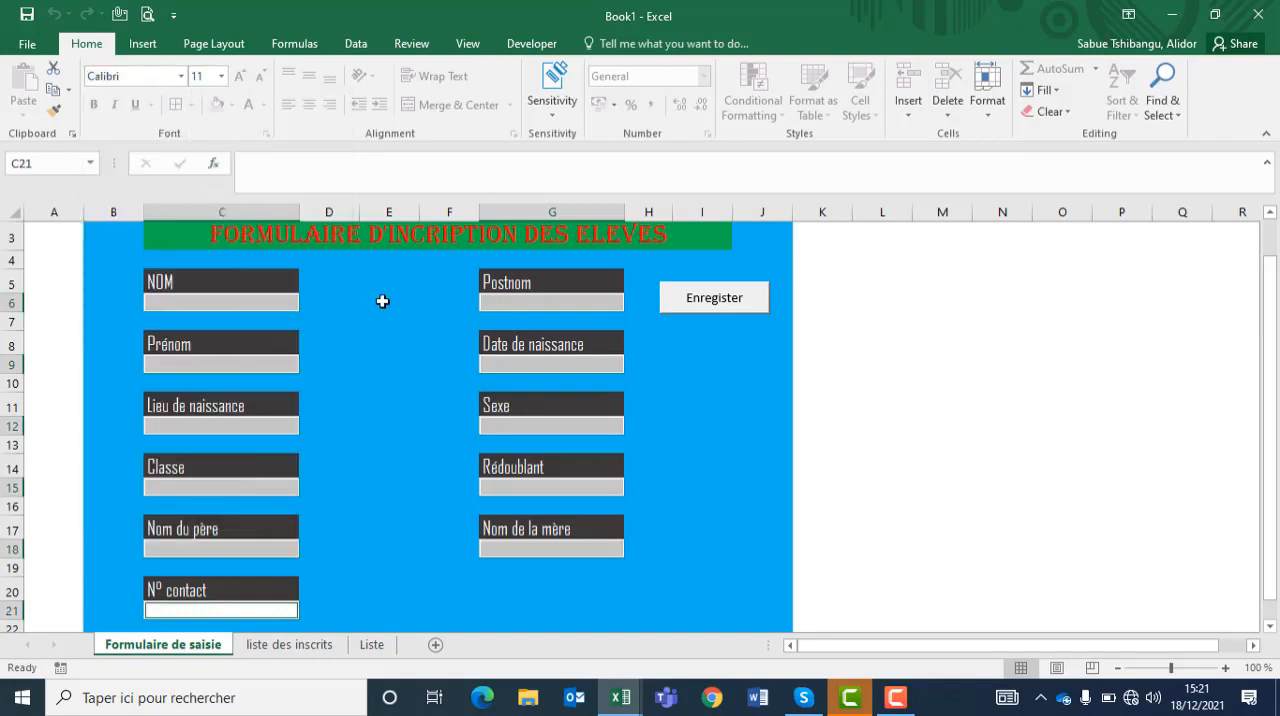
Step: Format all student records in the liste des inscrits table with the Arial Narrow font at size 12
{"action": "left_click", "coordinate": [289, 644]}
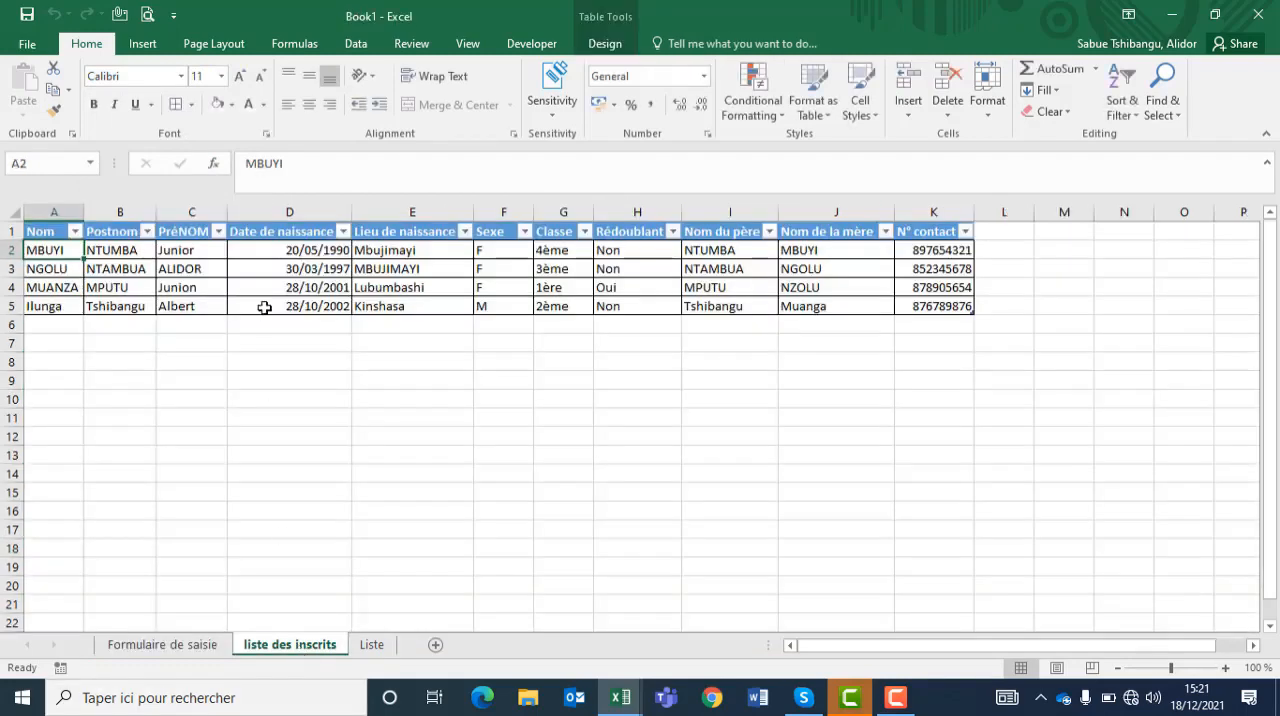
{"action": "left_click", "coordinate": [28, 225]}
{"action": "left_click", "coordinate": [181, 76]}
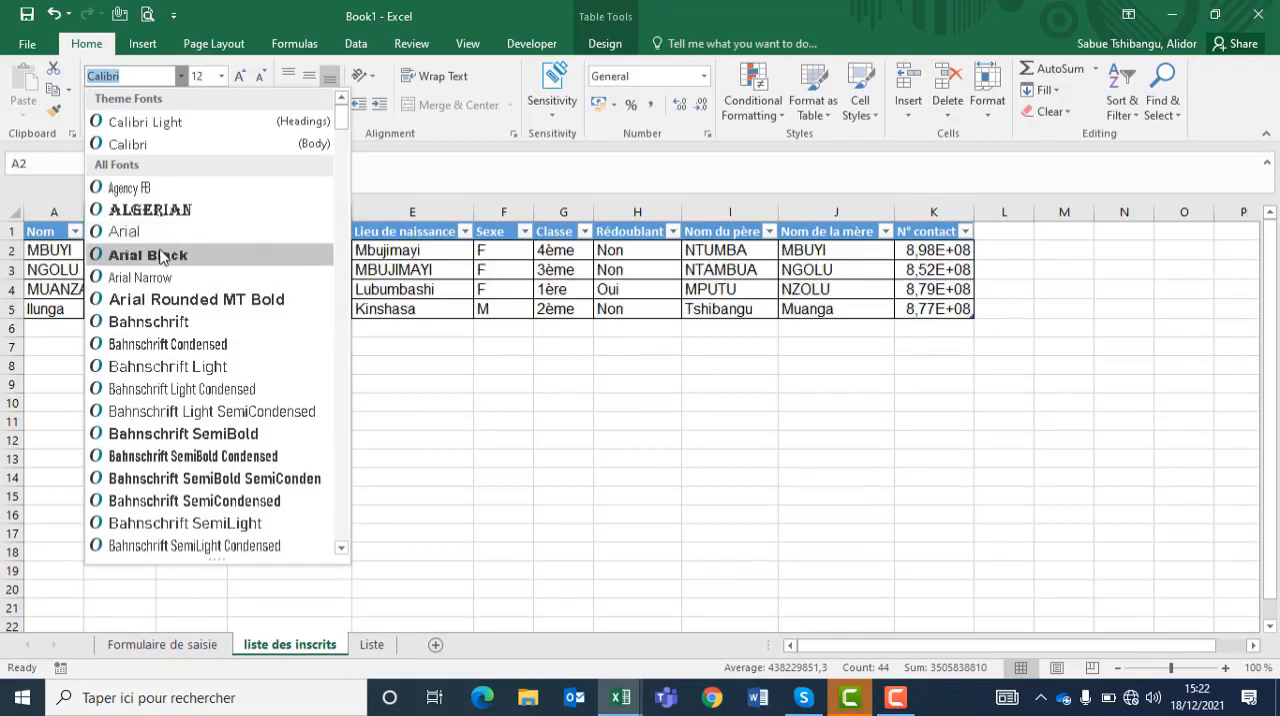
{"action": "left_click", "coordinate": [140, 277]}
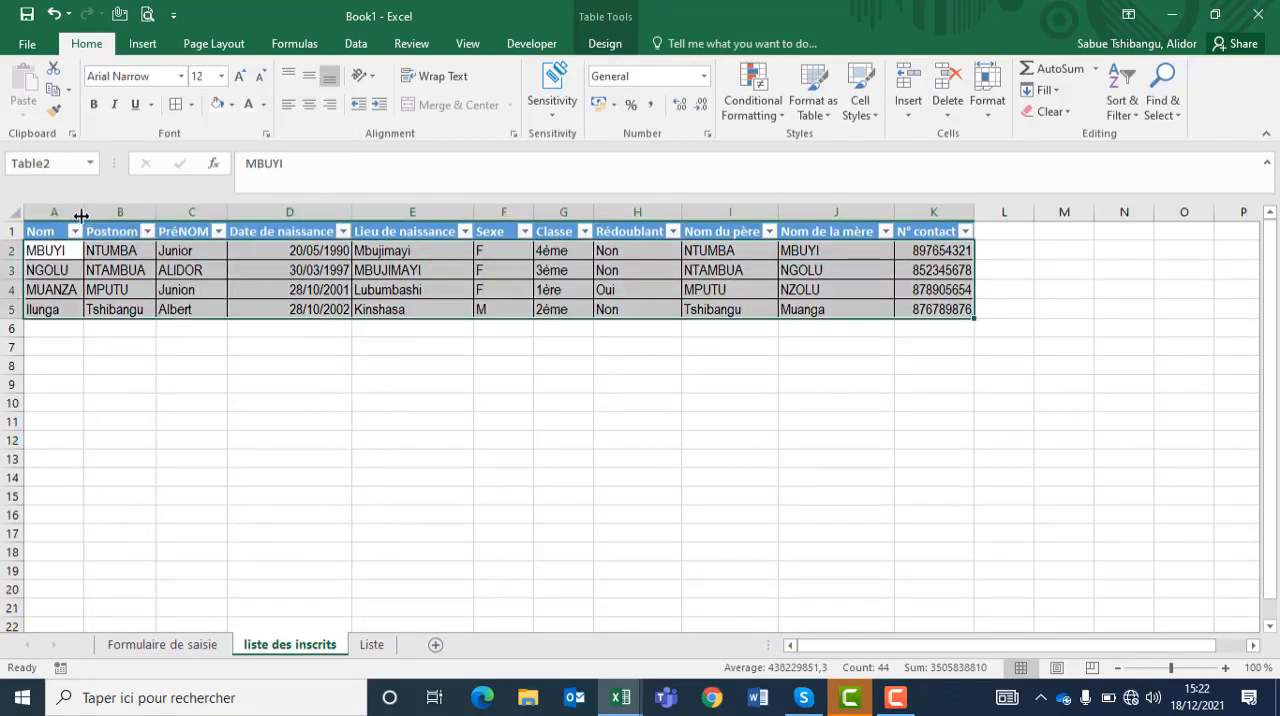
Step: Adjust the column widths of the student table on the liste des inscrits sheet, starting with the Nom column
{"action": "left_click_drag", "start_coordinate": [84, 212], "coordinate": [314, 211]}
{"action": "left_click_drag", "start_coordinate": [436, 211], "coordinate": [436, 211]}
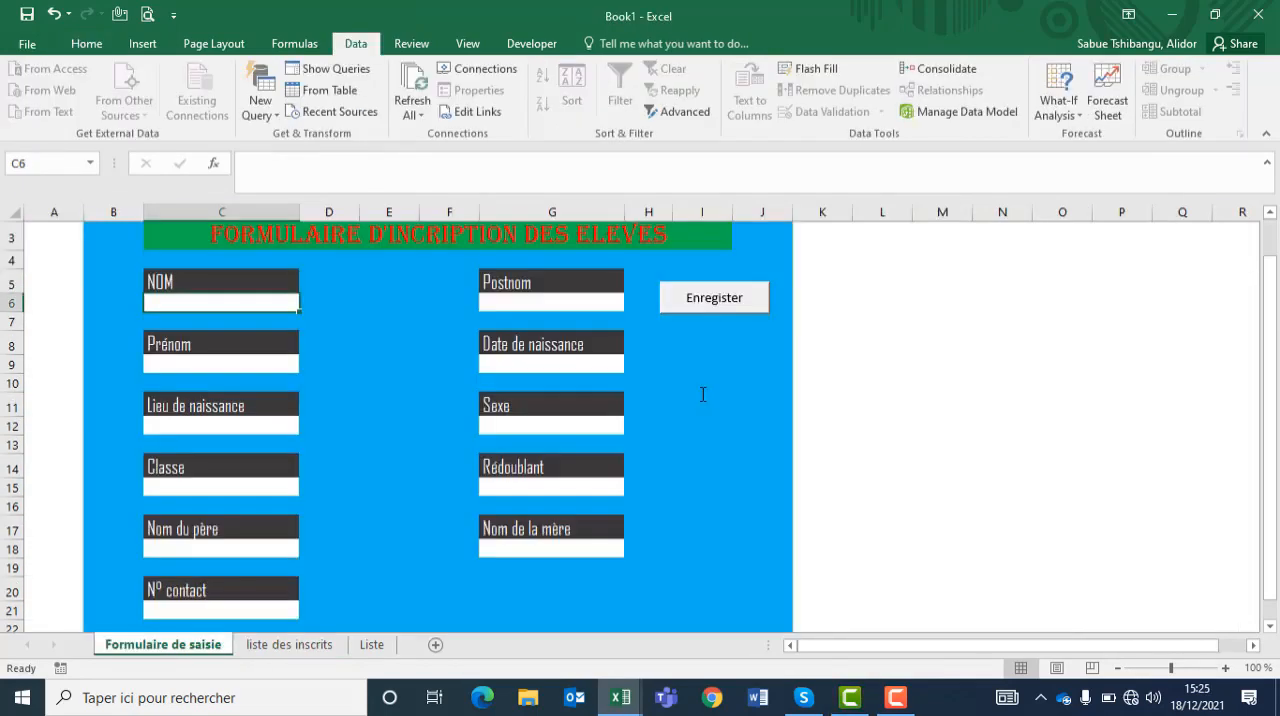
Step: Save the workbook in the Documents folder as an Excel Macro-Enabled Workbook named Formulaire de saisie
{"action": "left_click_drag", "start_coordinate": [1274, 371], "coordinate": [1278, 258]}
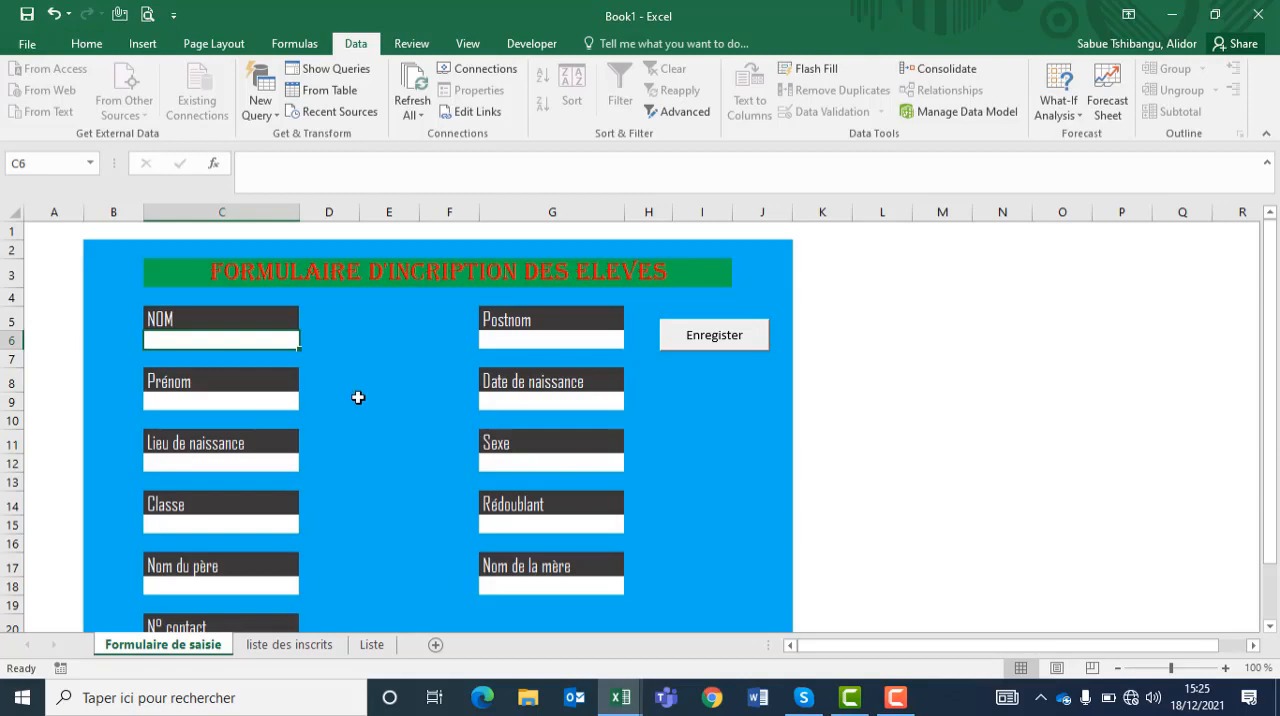
{"action": "left_click", "coordinate": [33, 45]}
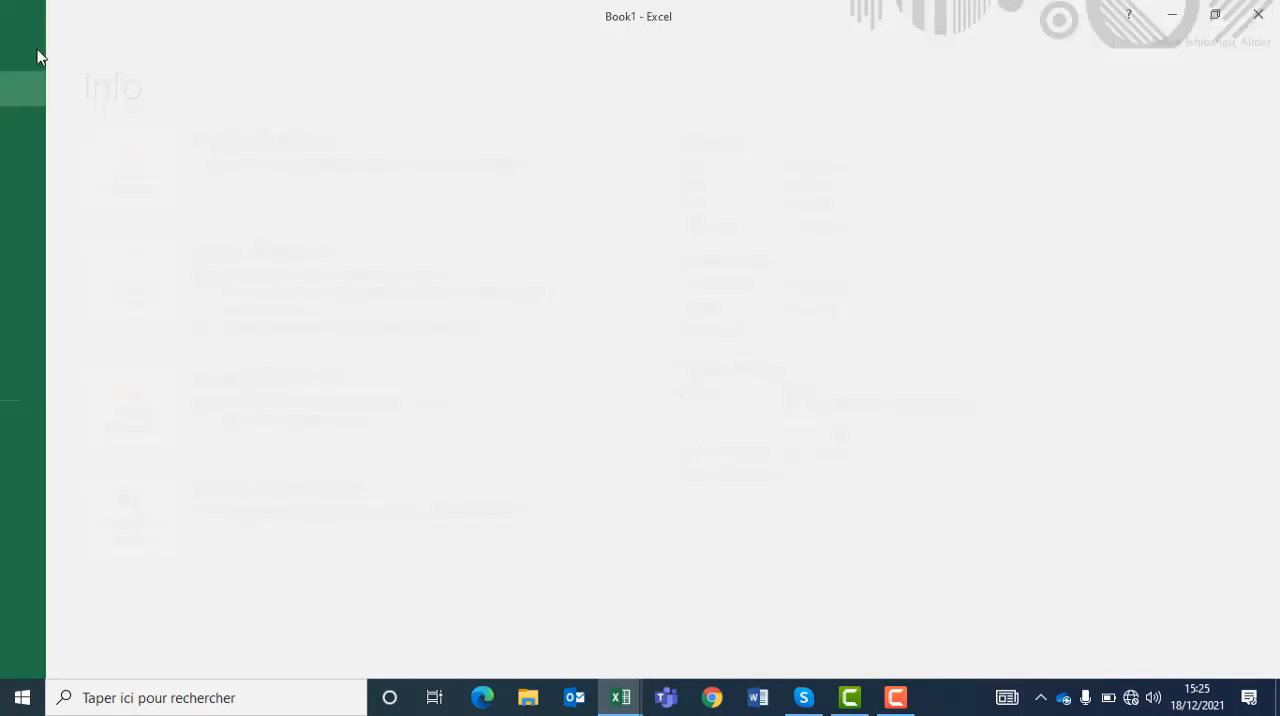
{"action": "left_click", "coordinate": [57, 191]}
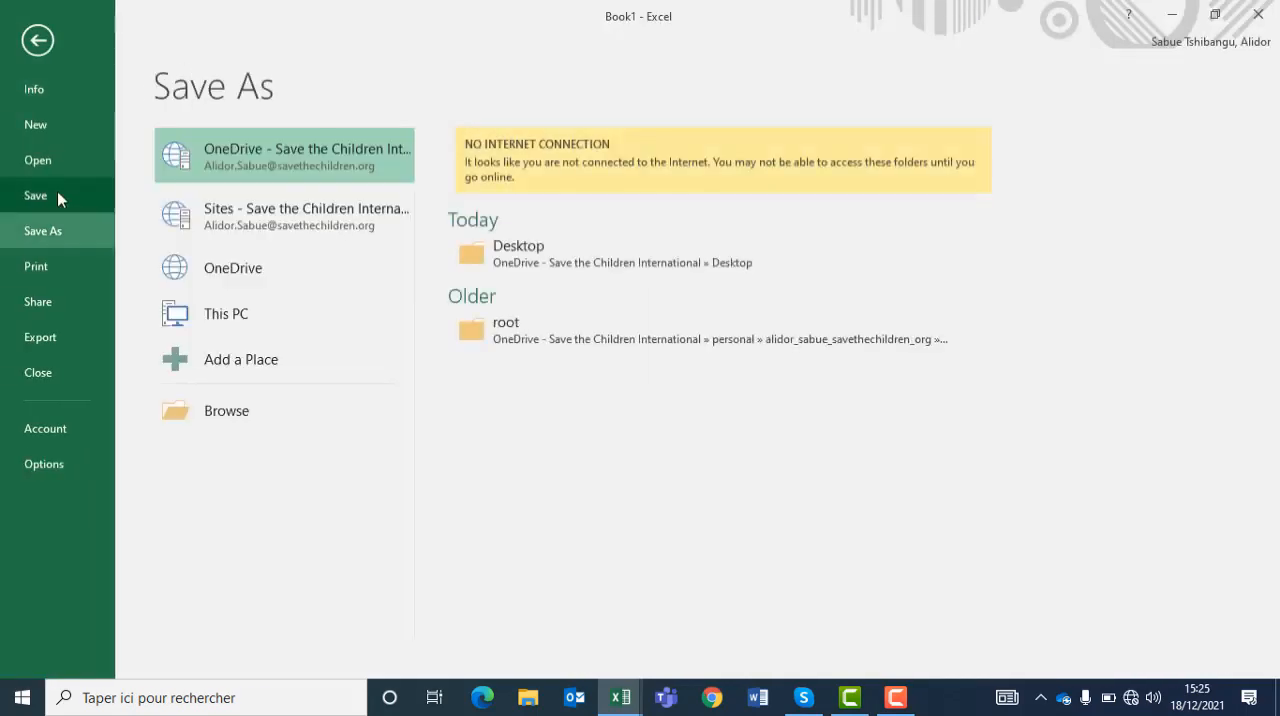
{"action": "left_click", "coordinate": [210, 413]}
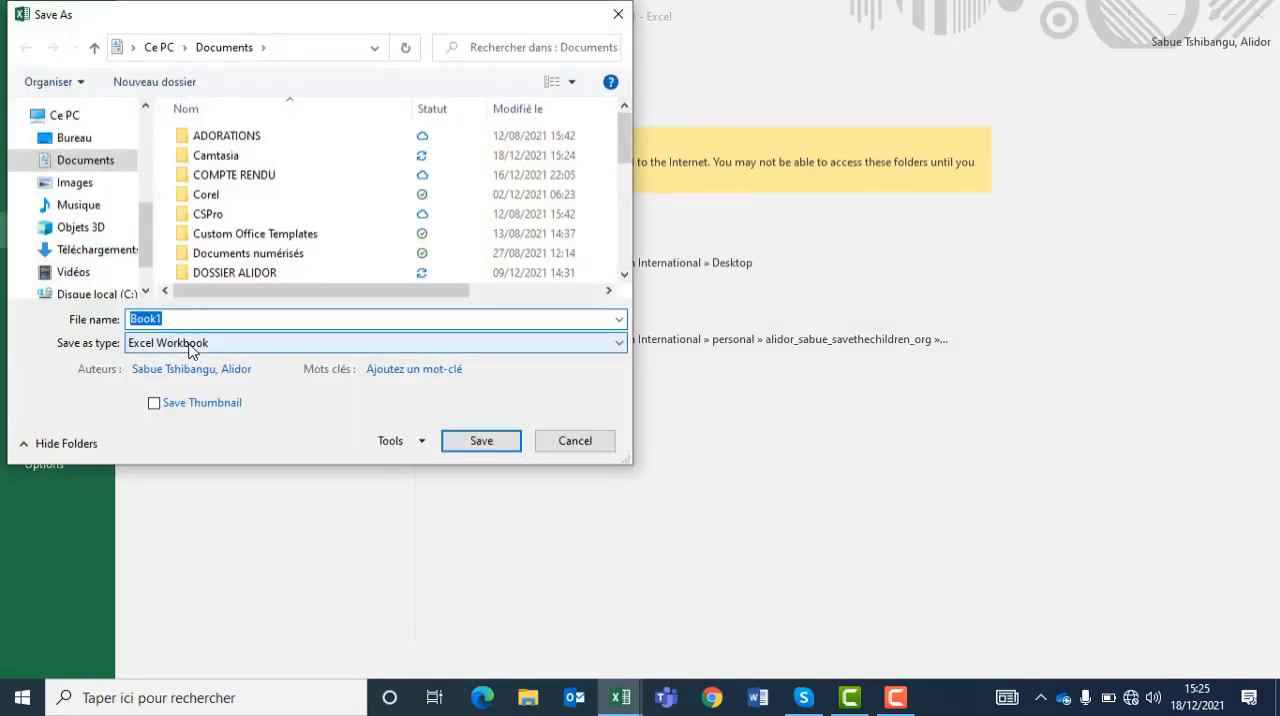
{"action": "left_click", "coordinate": [189, 346]}
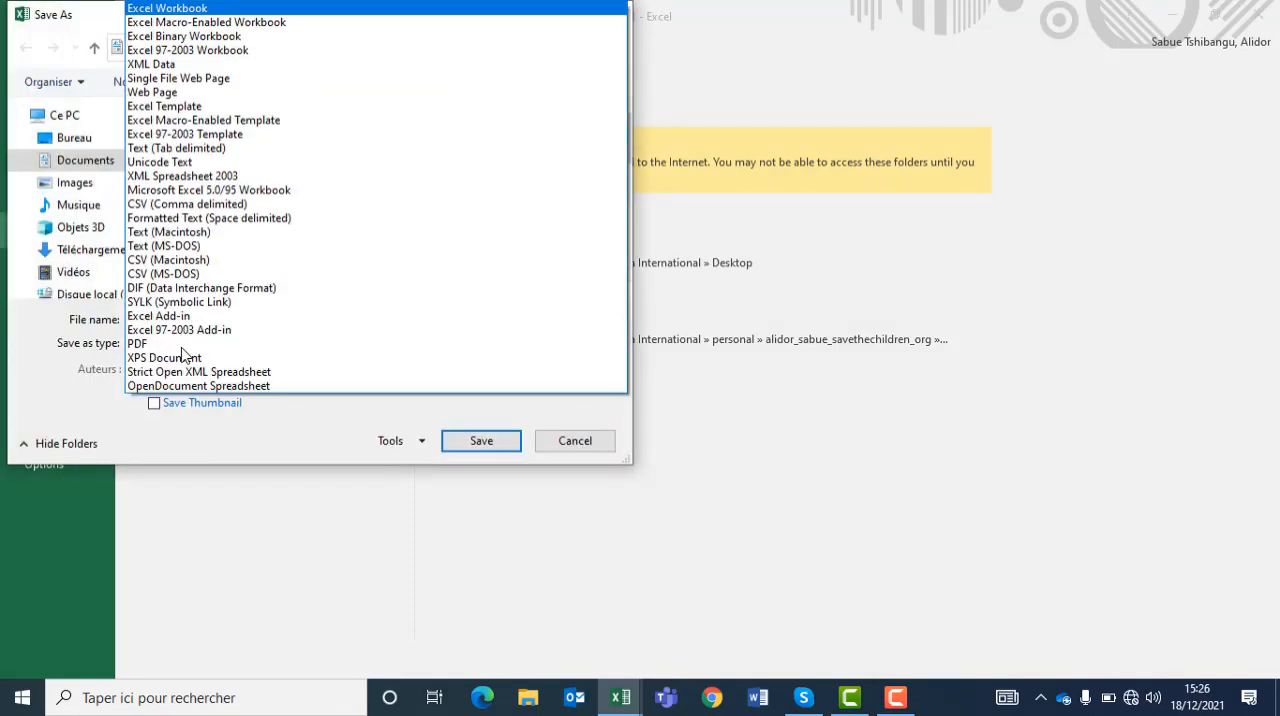
{"action": "left_click", "coordinate": [171, 24]}
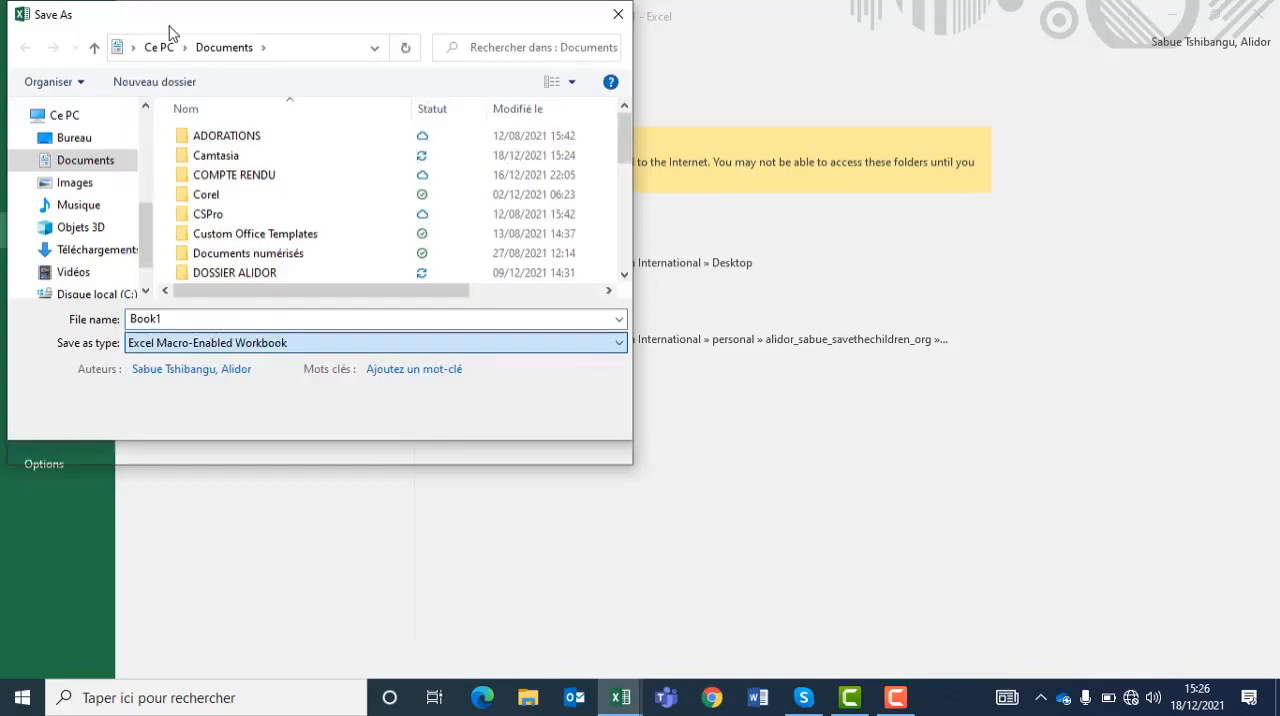
{"action": "left_click", "coordinate": [271, 320]}
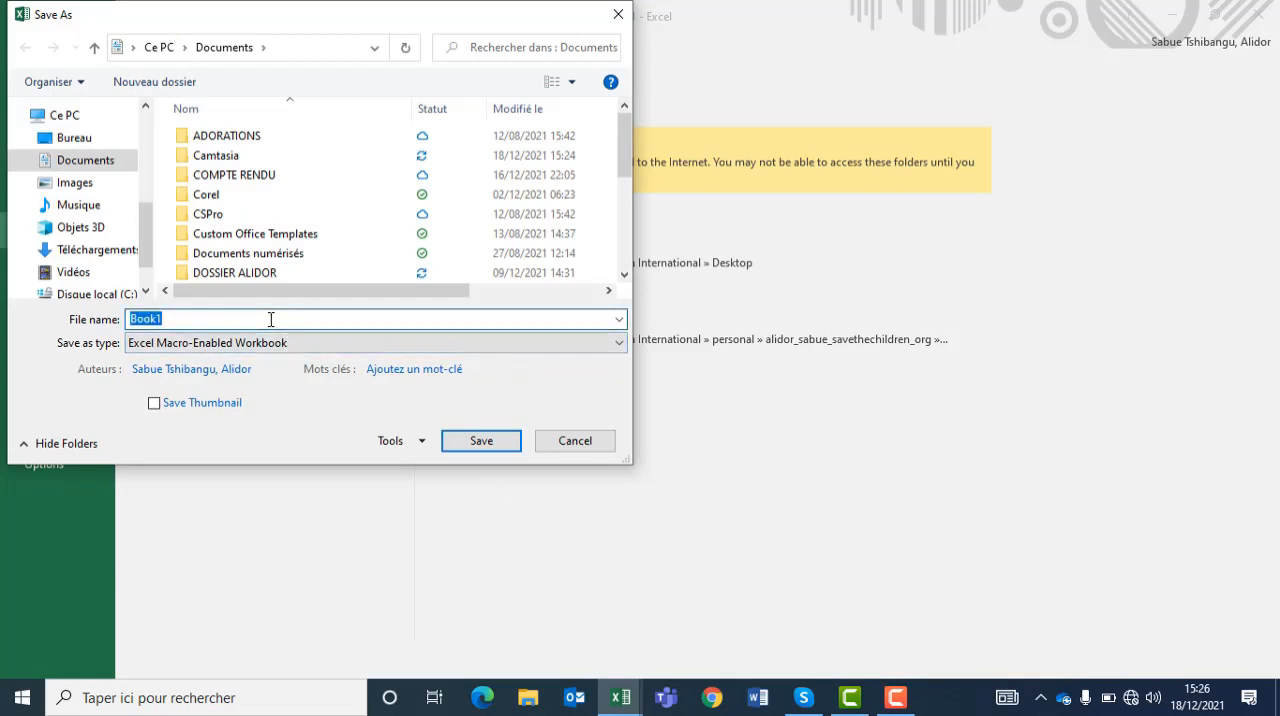
{"action": "type", "text": "Formulaire de saiss"}
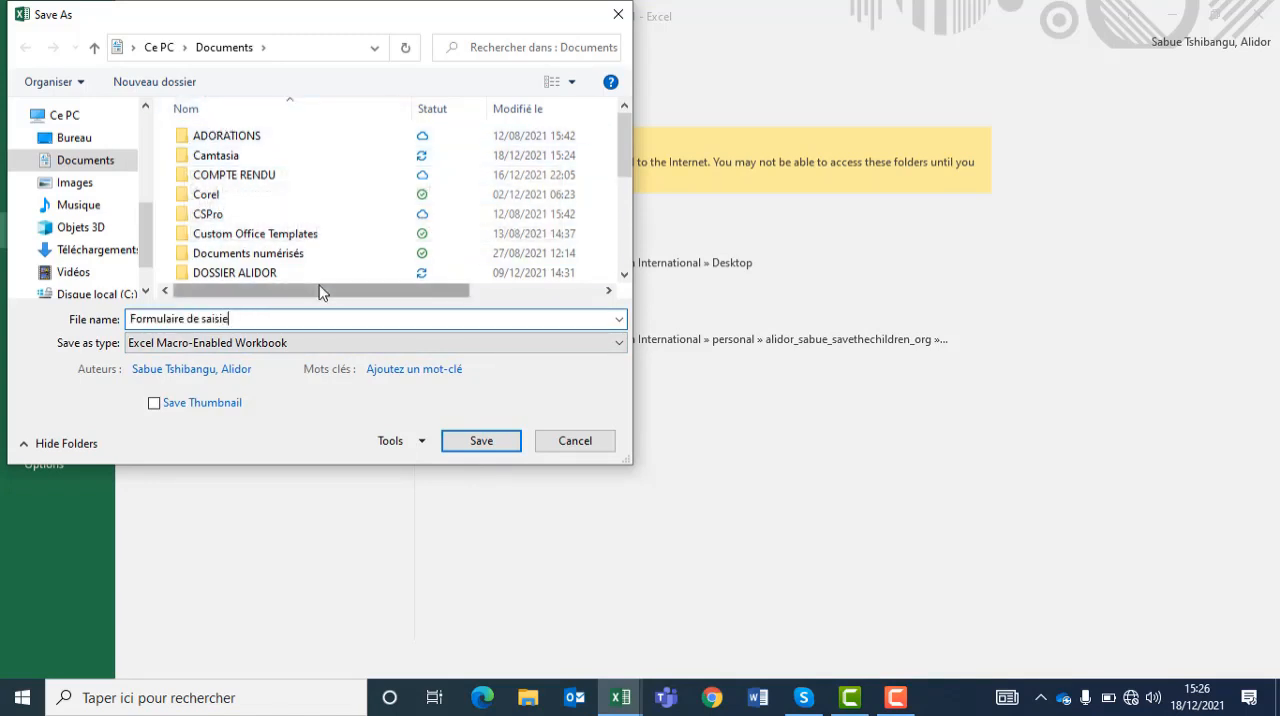
{"action": "left_click", "coordinate": [507, 446]}
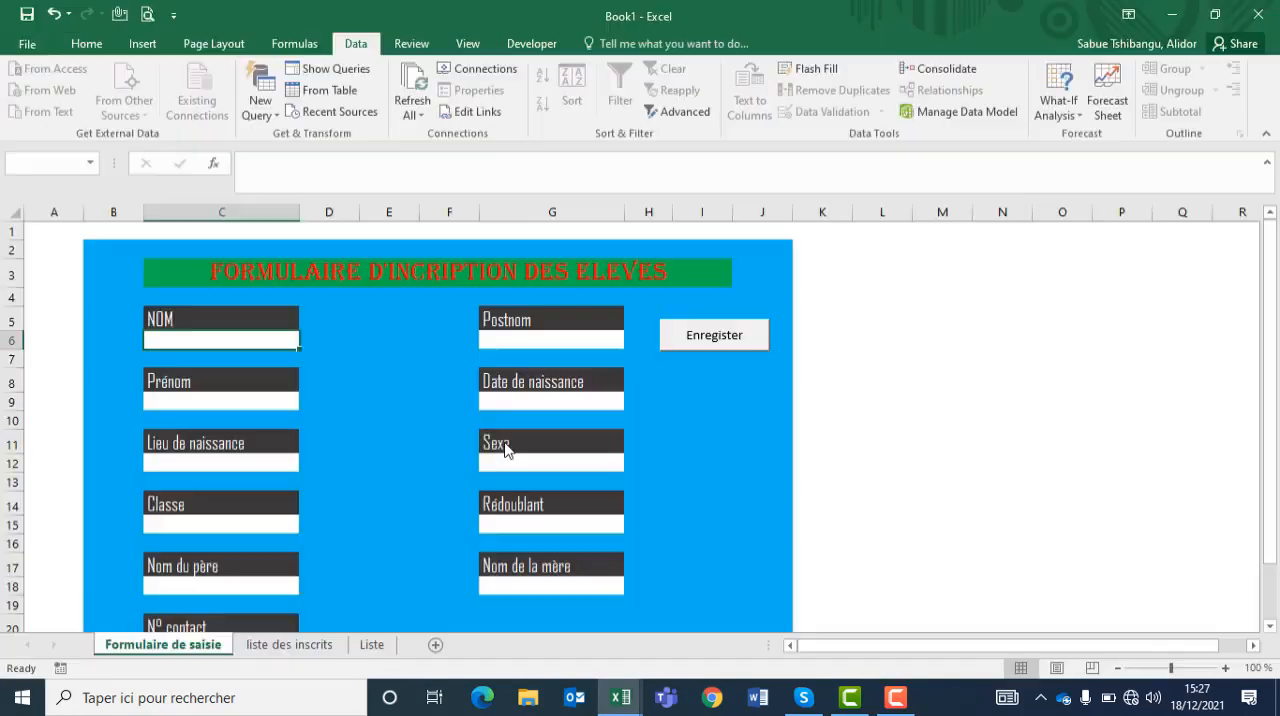